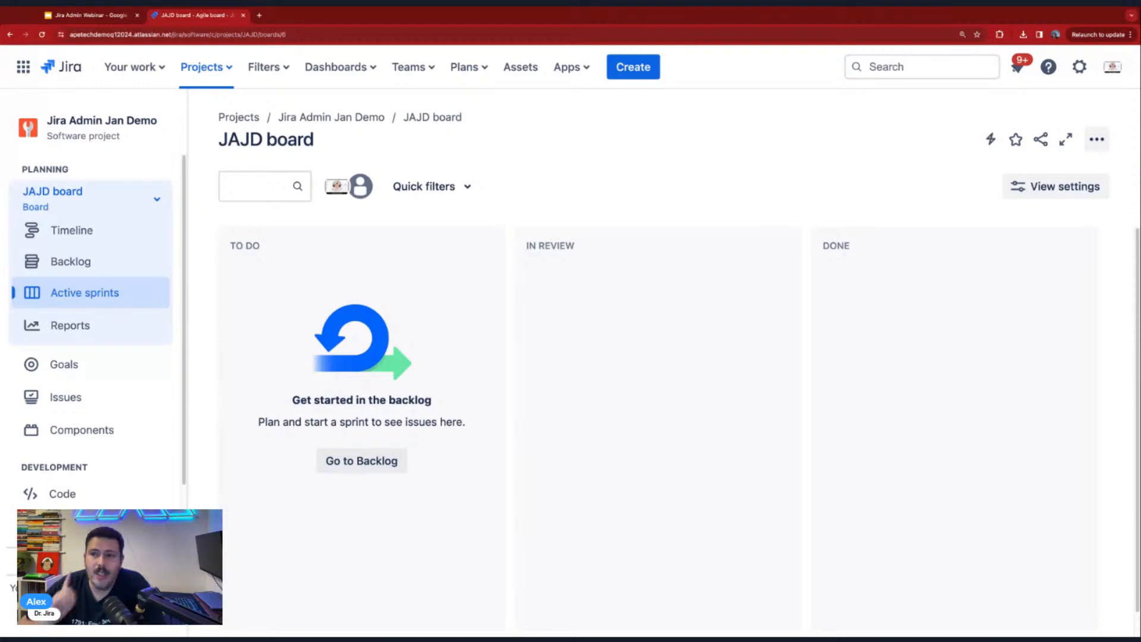
- Open Jira's issue administration settings on the issue types page
click(1078, 78)
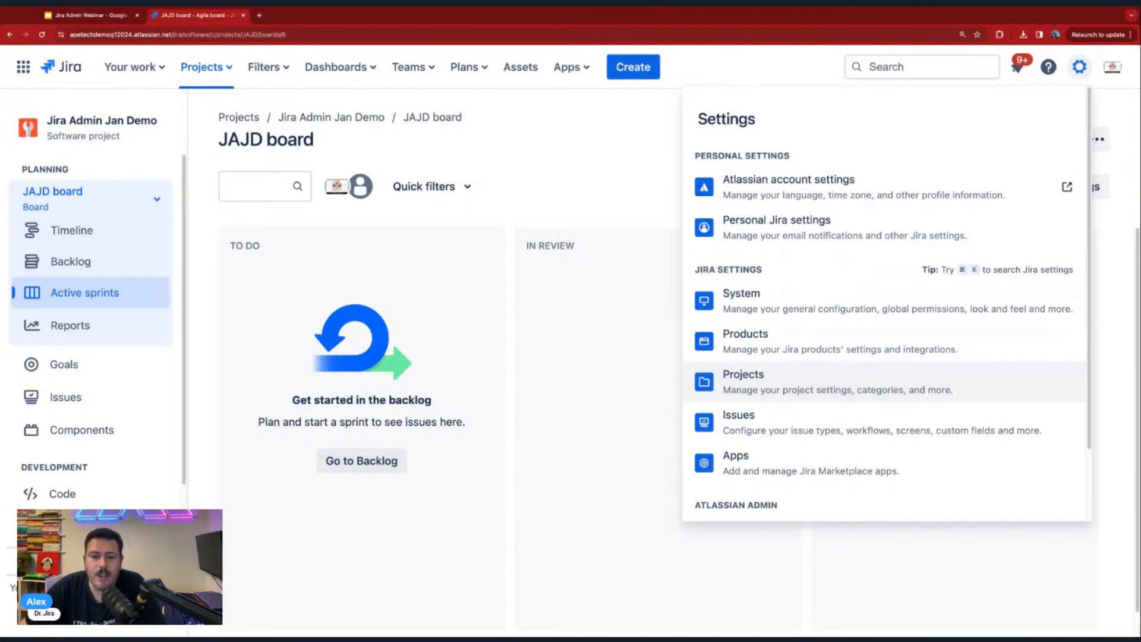
scroll(885, 381, down, 2)
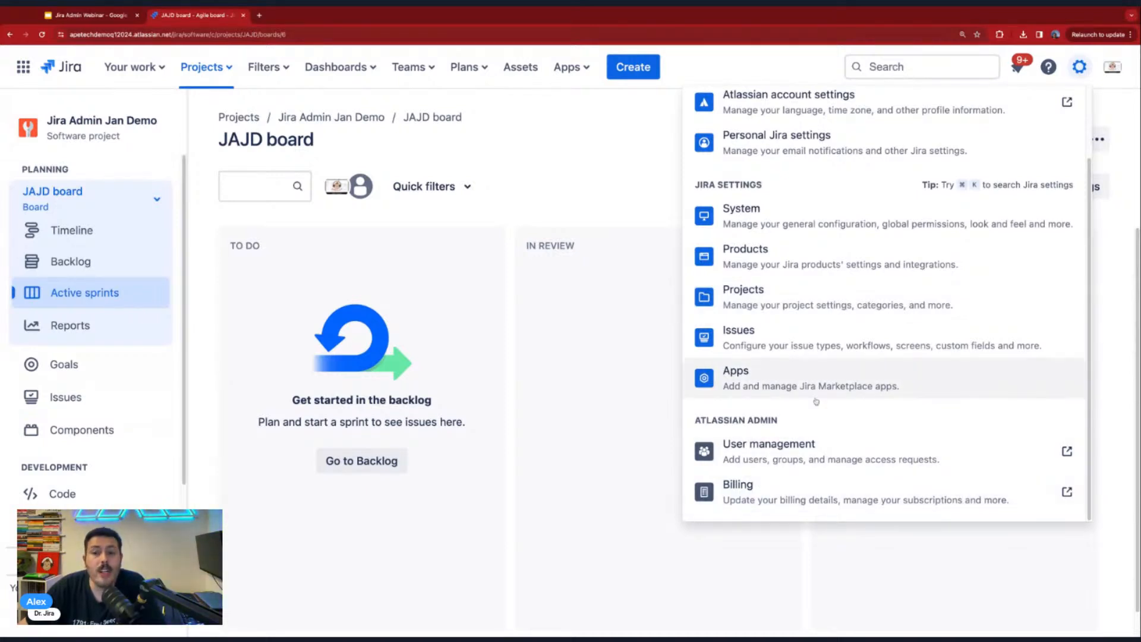
scroll(779, 349, up, 2)
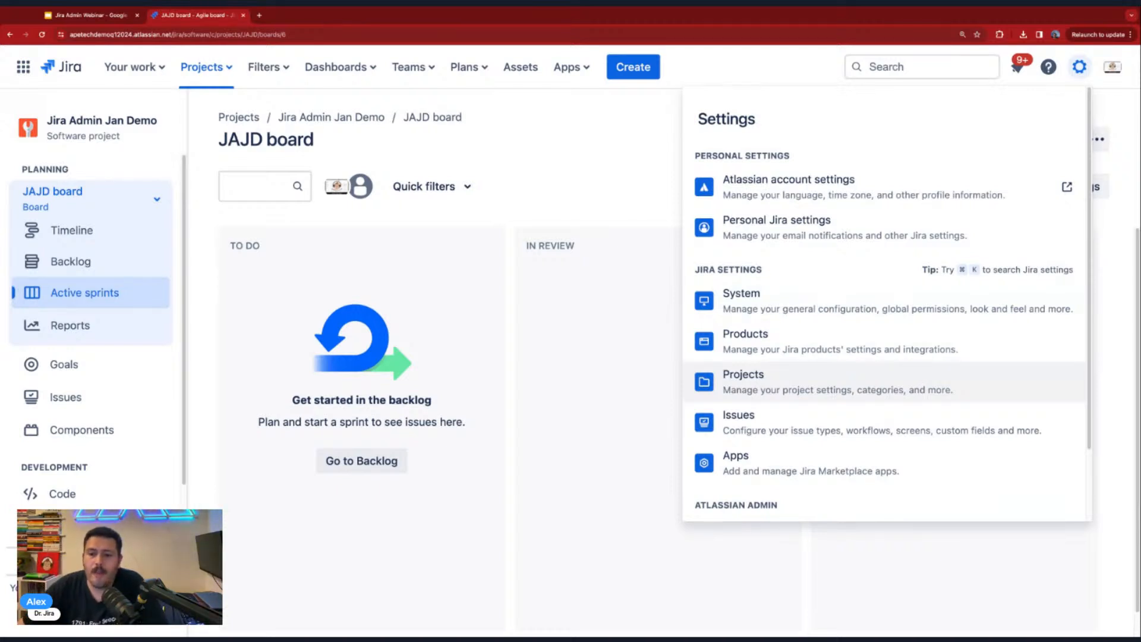
click(762, 430)
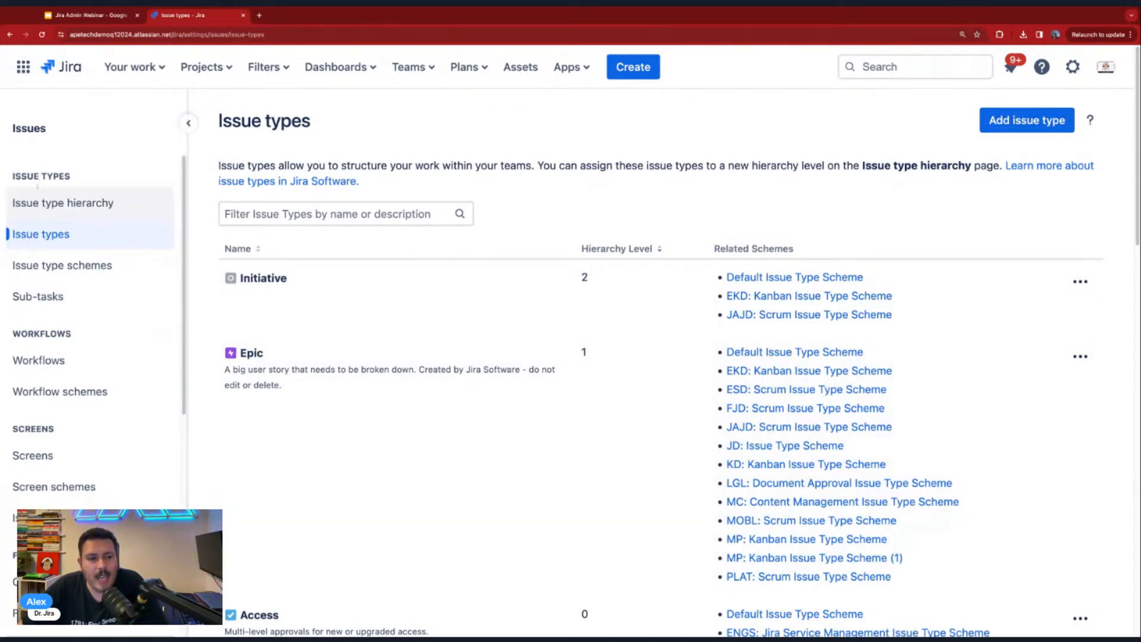
scroll(51, 357, down, 6)
scroll(48, 446, up, 6)
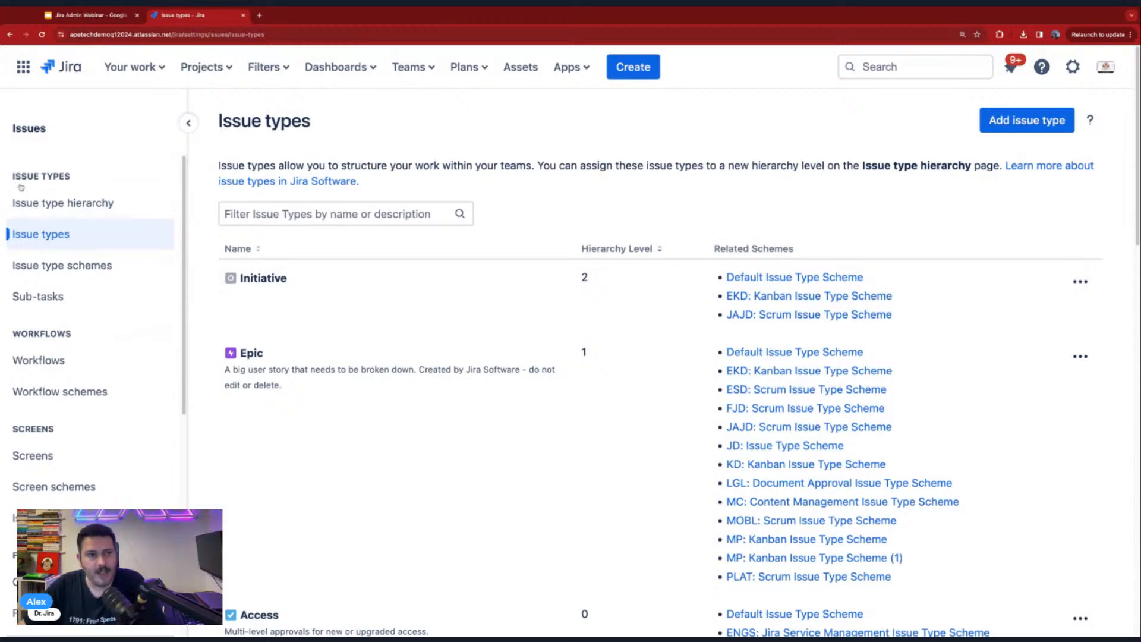
- Switch to the Jira Admin Webinar presentation in Google Slides, view the agenda on slide 2, and return to Jira
click(80, 15)
click(68, 186)
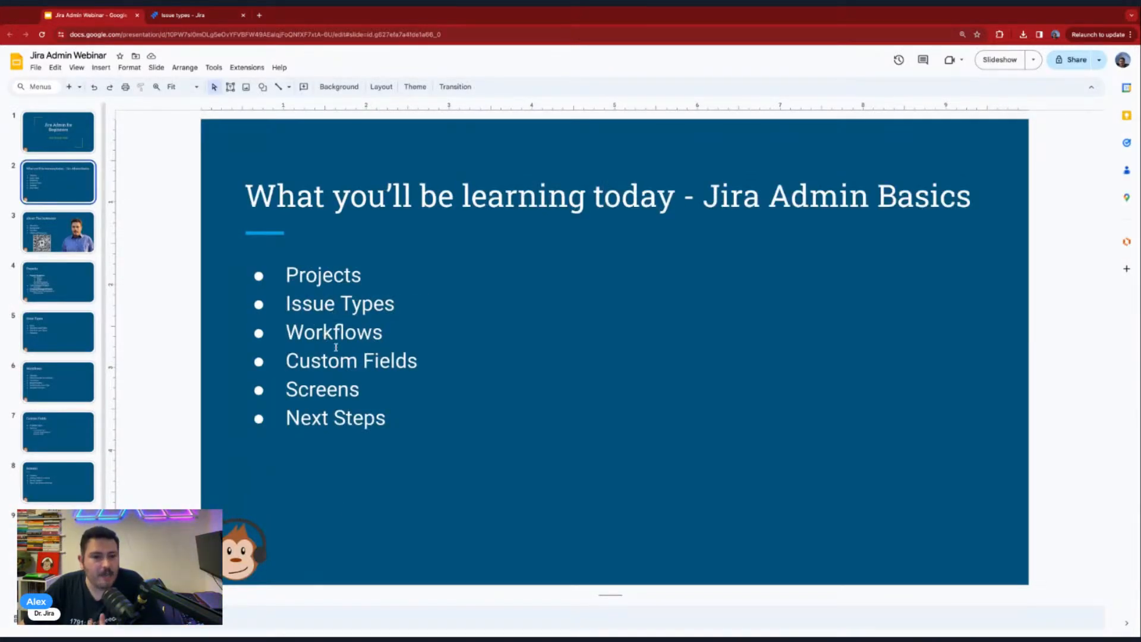
click(181, 16)
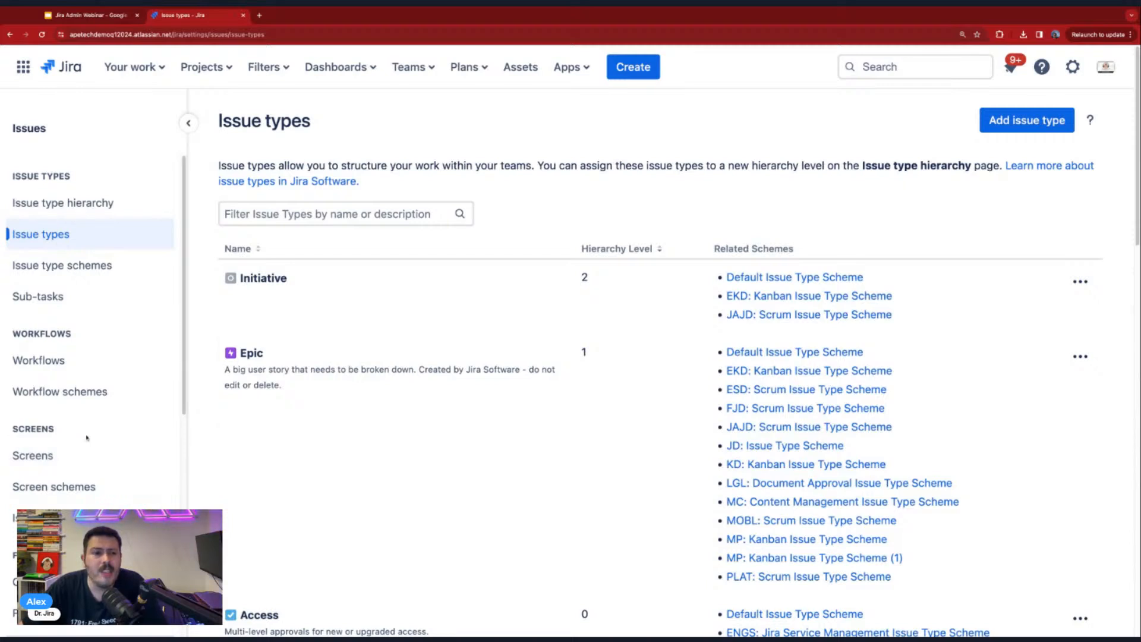
- Examine the issue types with their hierarchy levels and related schemes, and preview the Add Issue Type form without adding anything
scroll(955, 199, down, 1)
scroll(955, 199, down, 1)
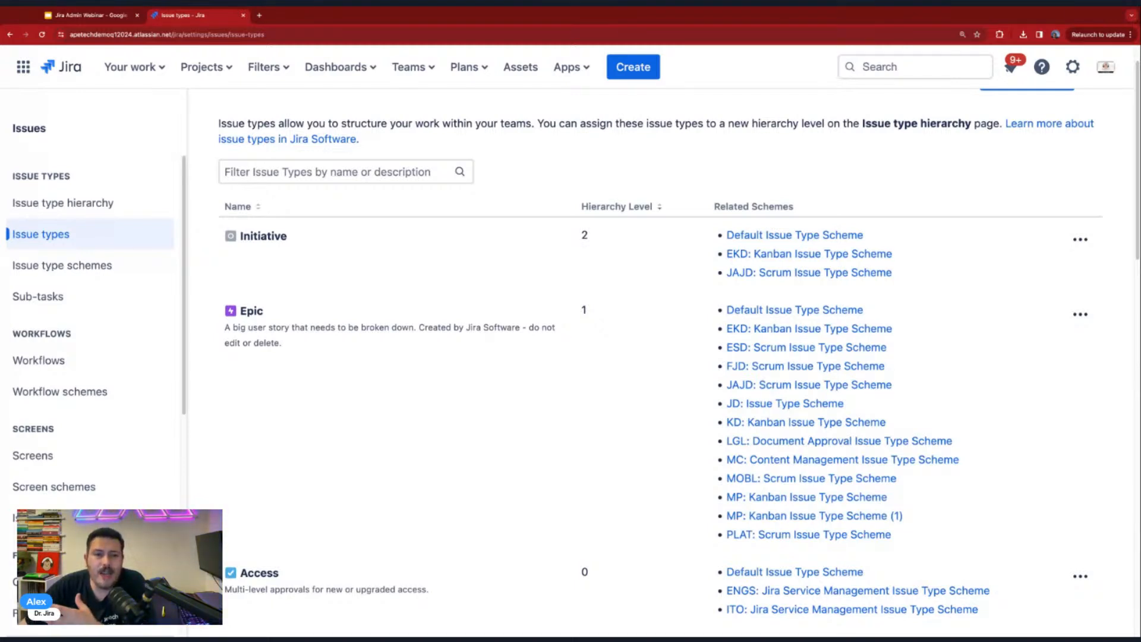
scroll(938, 193, up, 2)
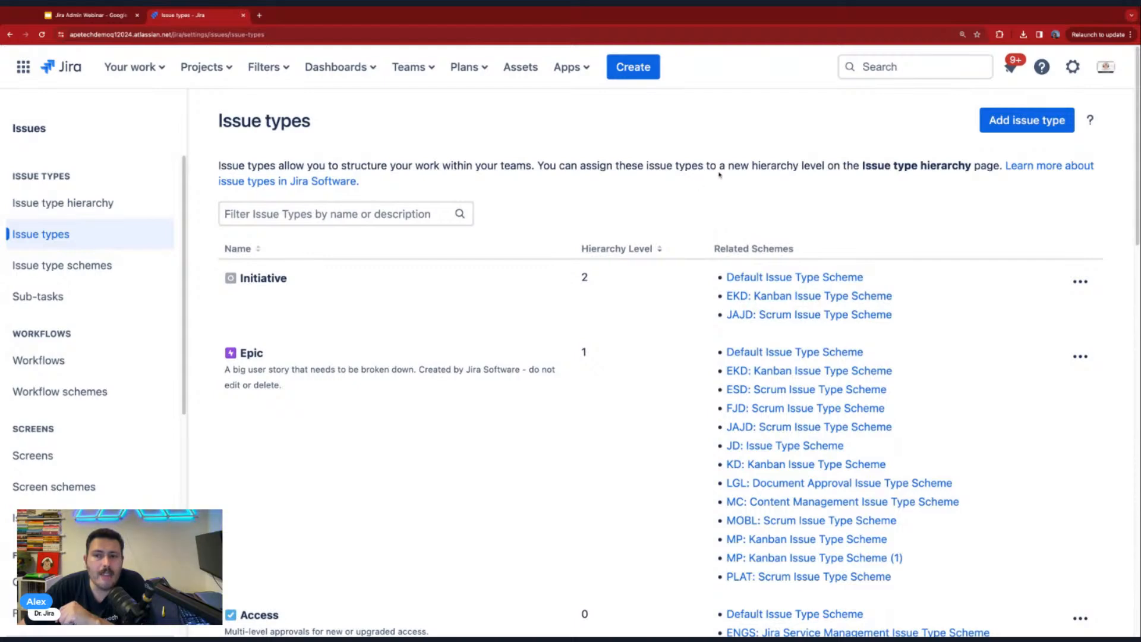
click(1024, 122)
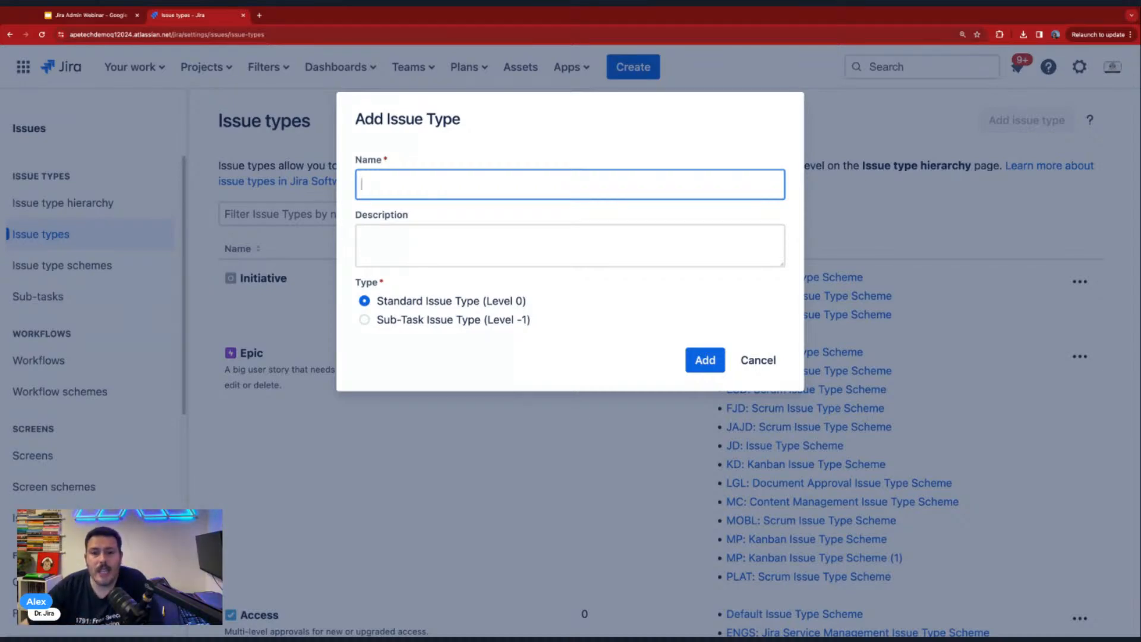
key(Escape)
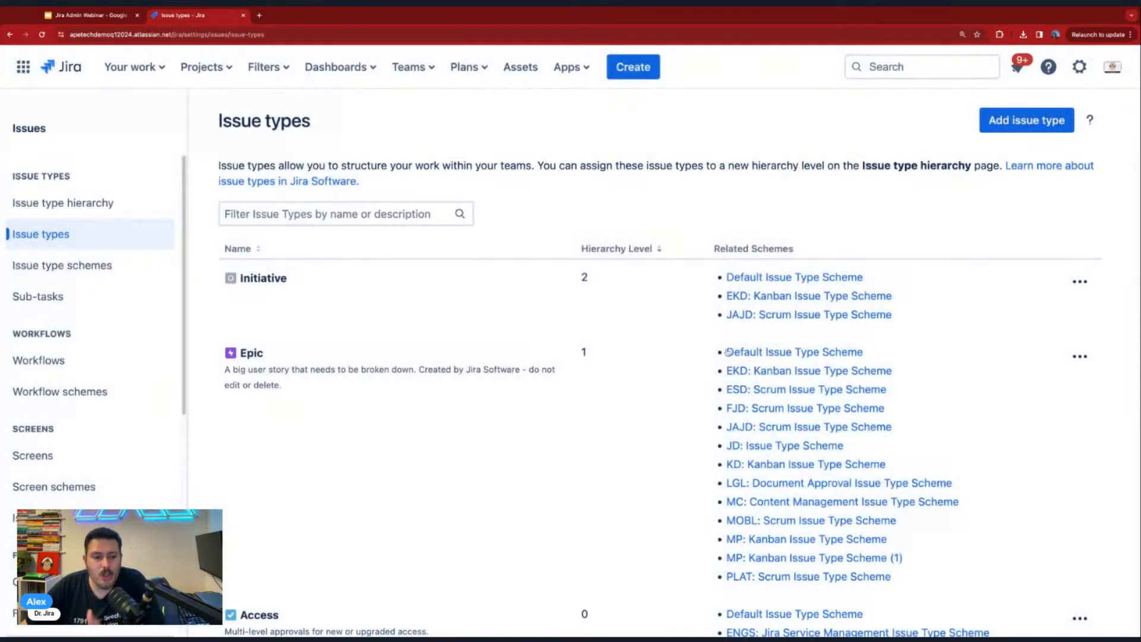
scroll(678, 390, down, 1)
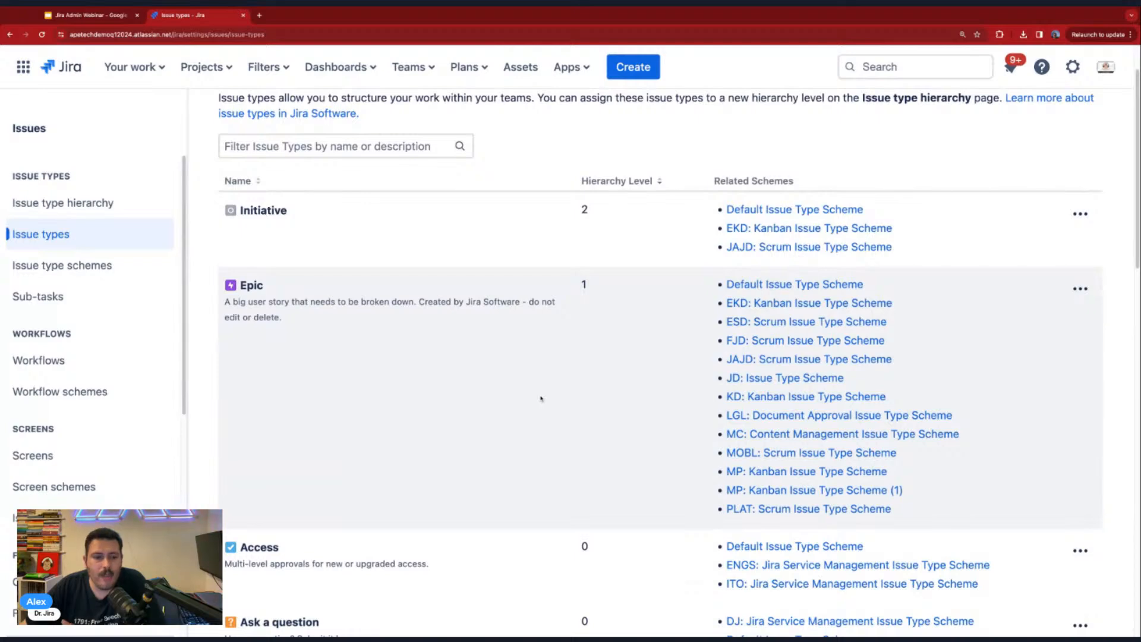
scroll(541, 398, down, 1)
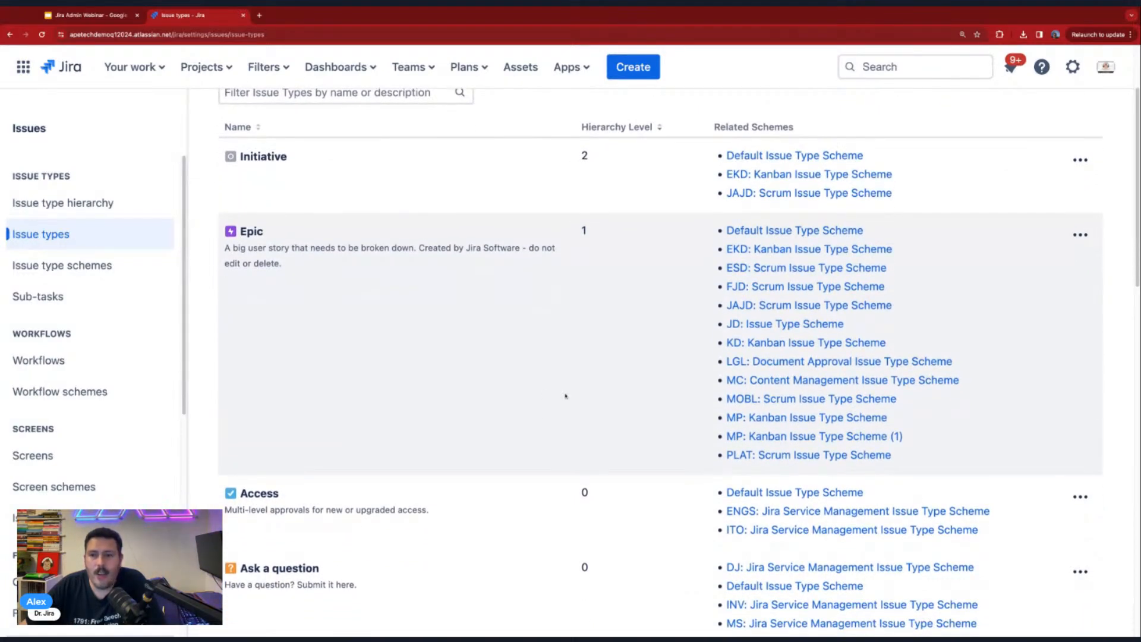
scroll(565, 395, up, 2)
- Add a standard (Level 0) issue type named Cheeseburger with no description
click(1026, 119)
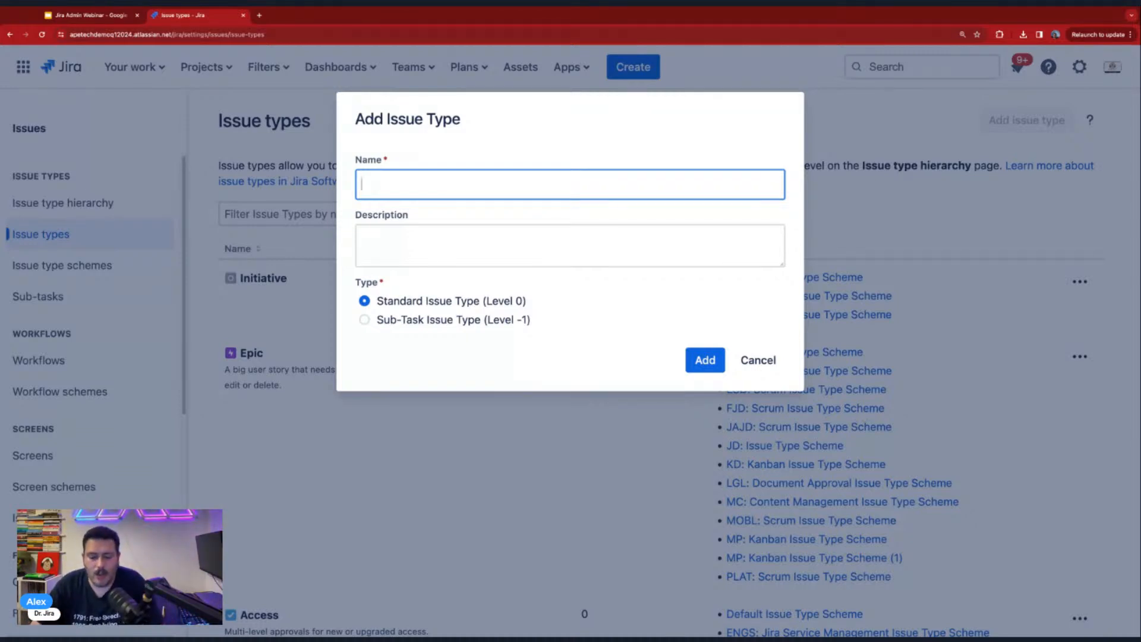
text(Cheese)
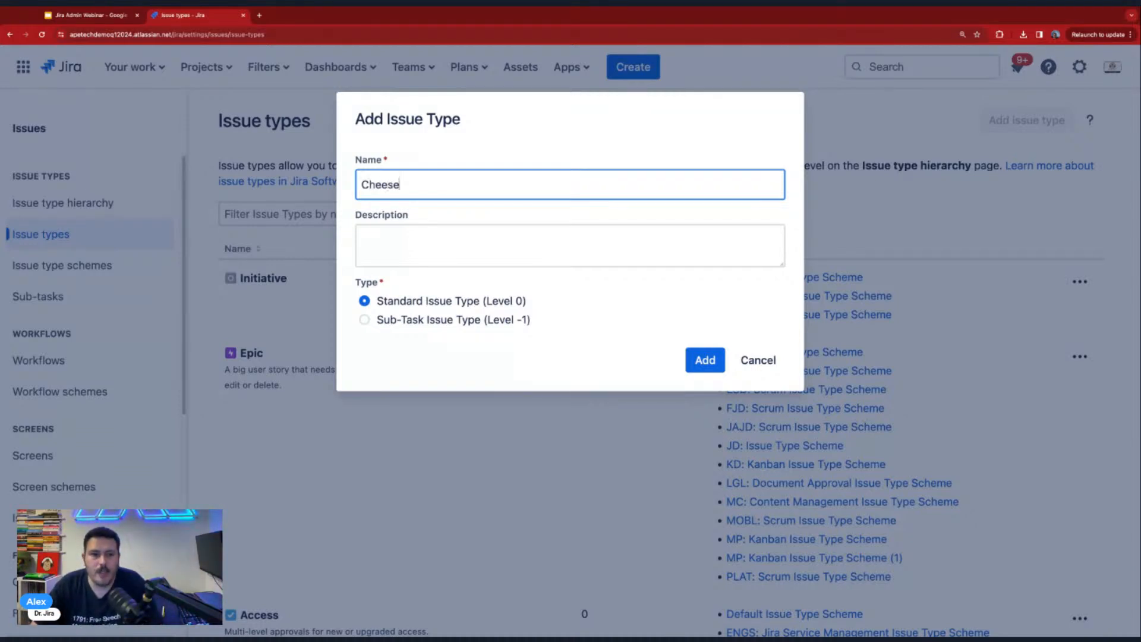
key(BackSpace)
text(eburger)
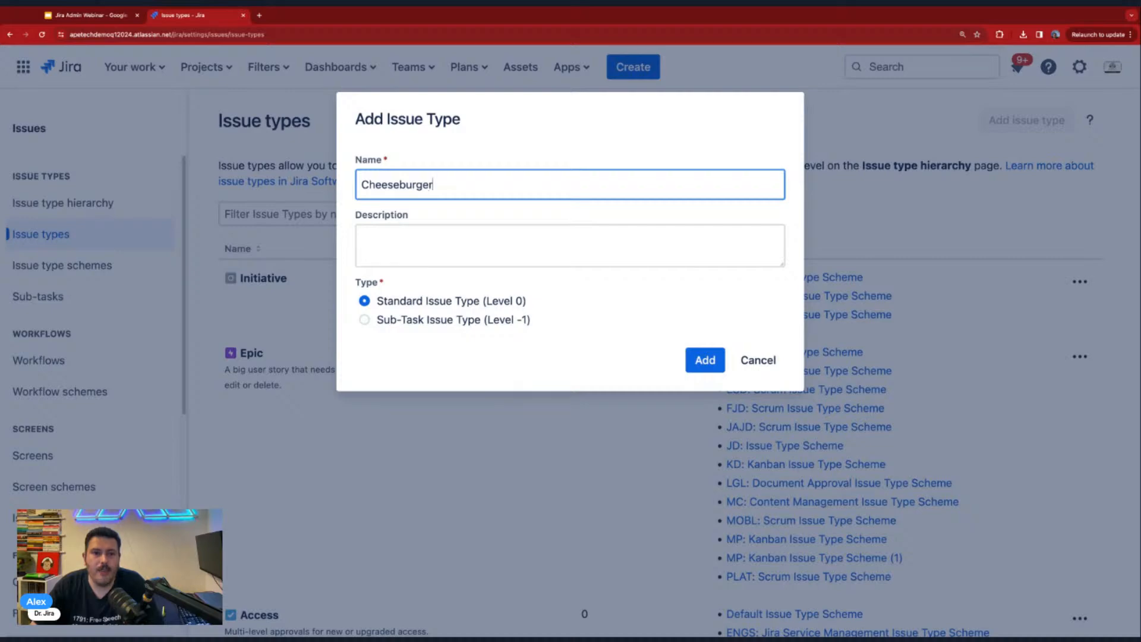
click(705, 364)
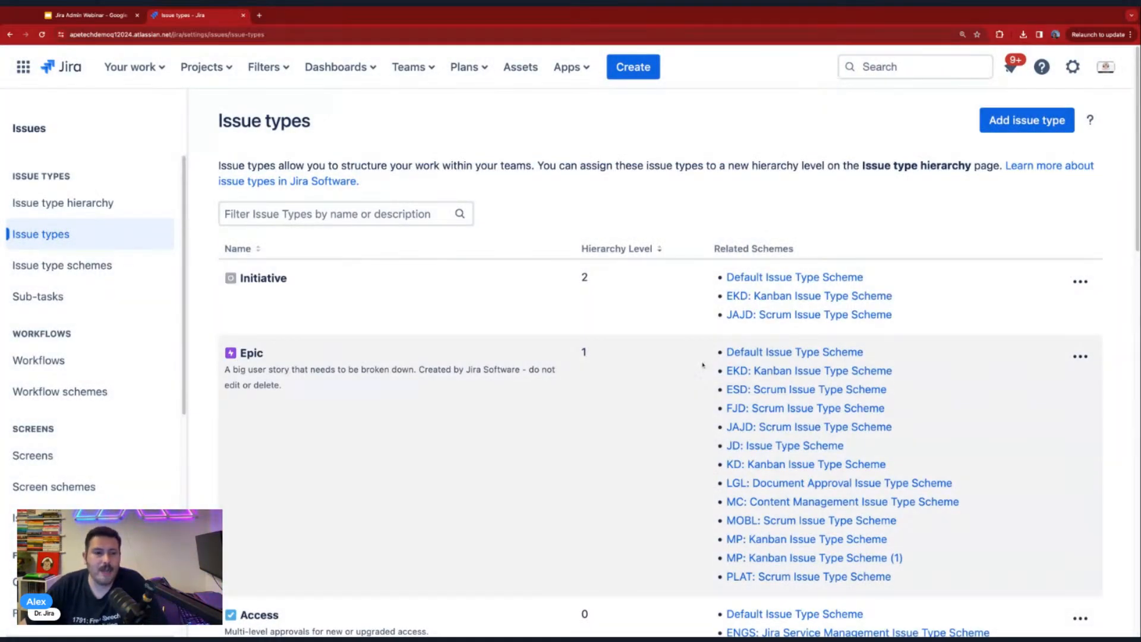
- Find the Cheeseburger issue type in the list and check its hierarchy level and related schemes
scroll(699, 364, down, 5)
scroll(694, 361, down, 7)
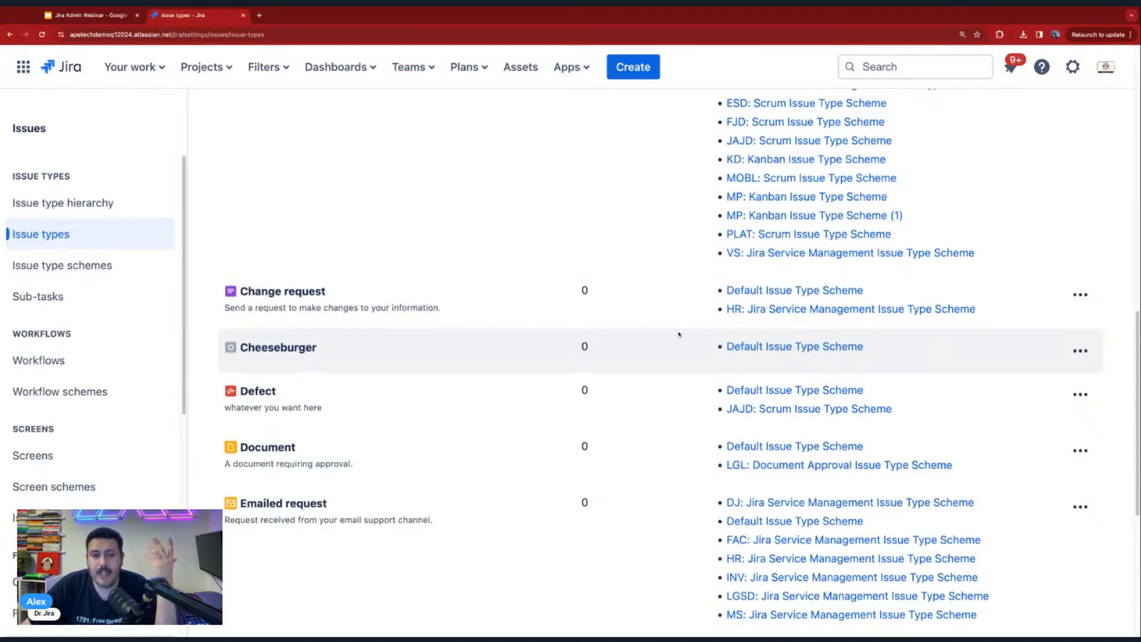
scroll(679, 334, up, 1)
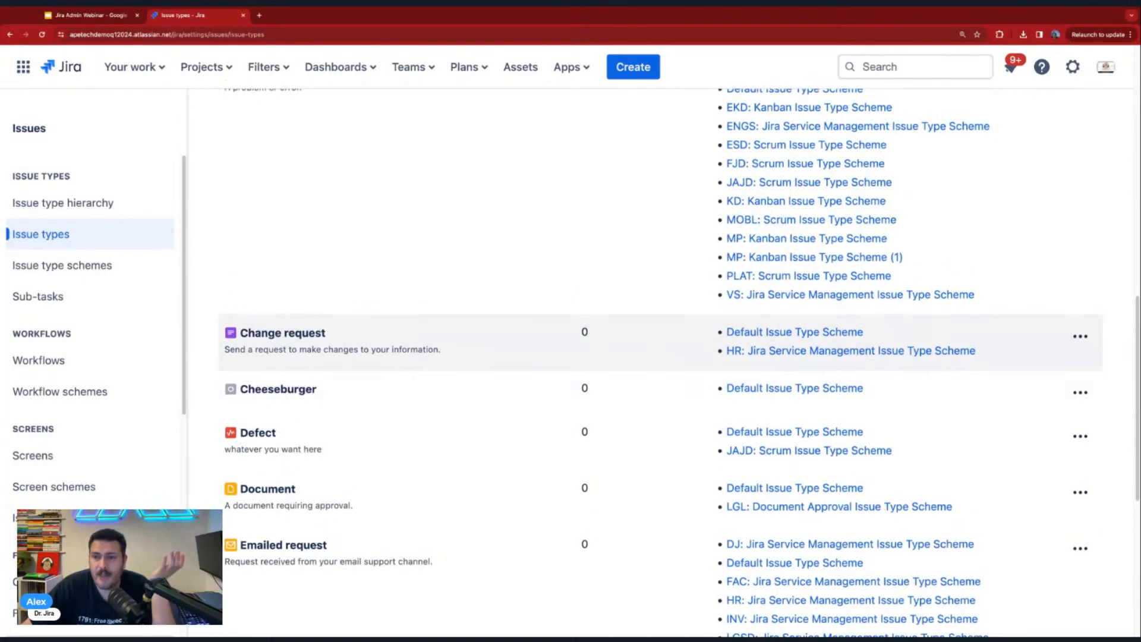
scroll(680, 357, up, 10)
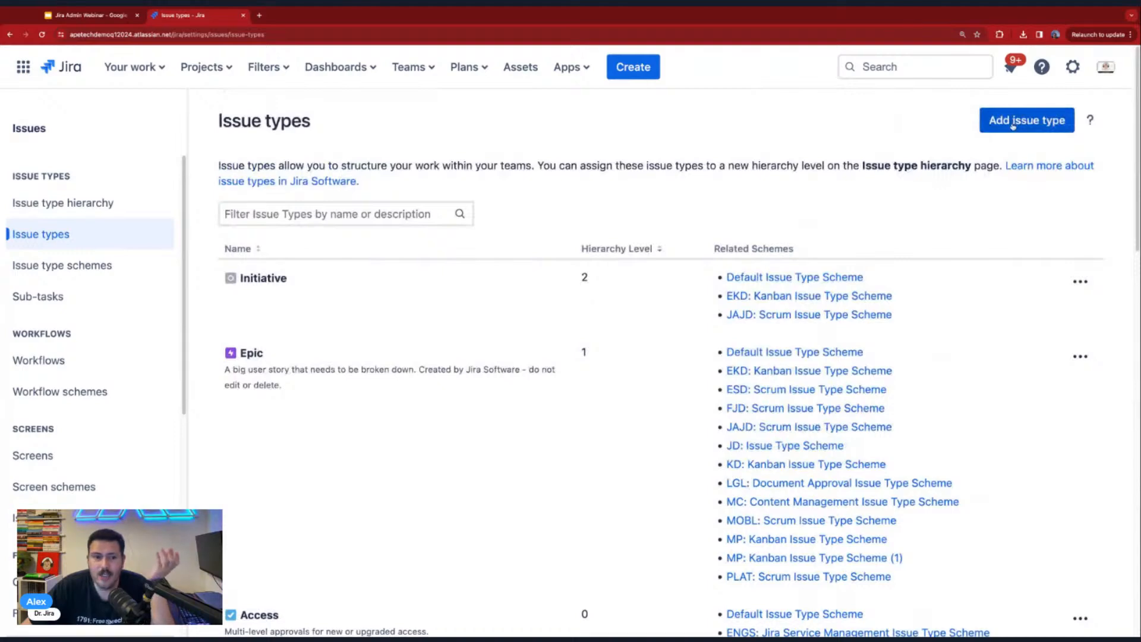
scroll(607, 298, down, 5)
scroll(608, 298, down, 3)
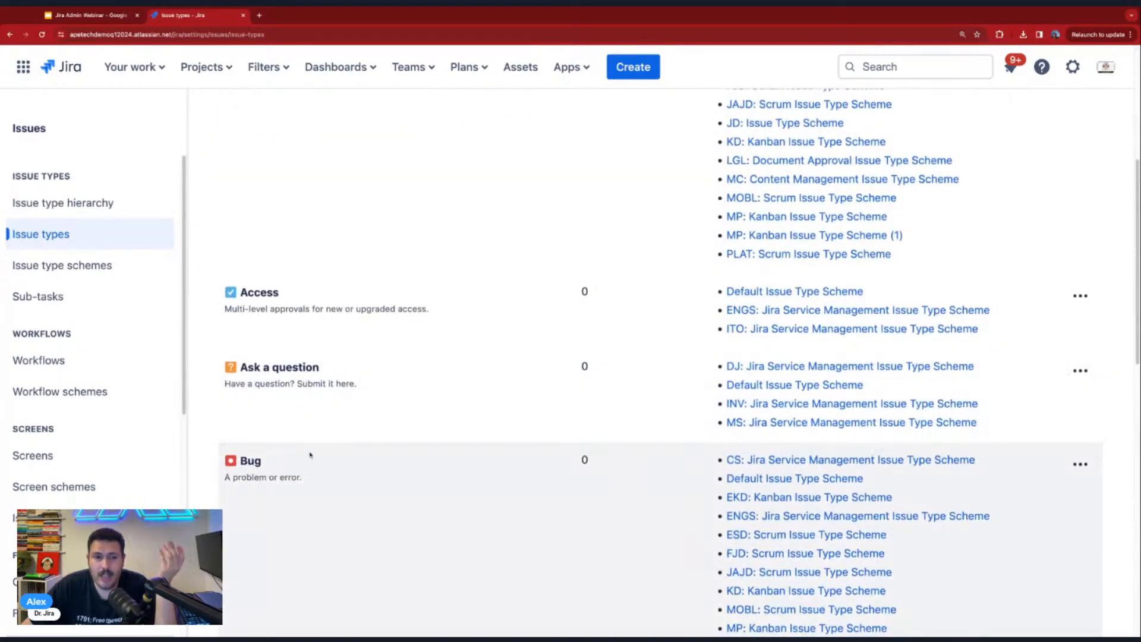
scroll(309, 456, up, 4)
scroll(309, 455, down, 10)
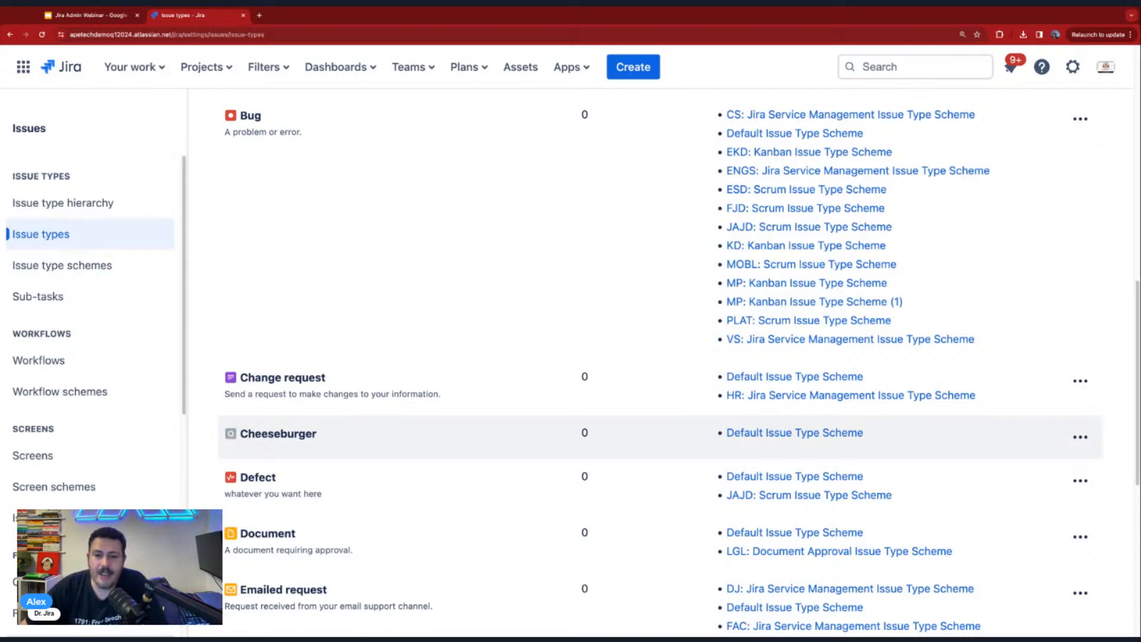
- Change the Cheeseburger issue type's avatar to the orange exclamation mark image and save the update
click(1080, 437)
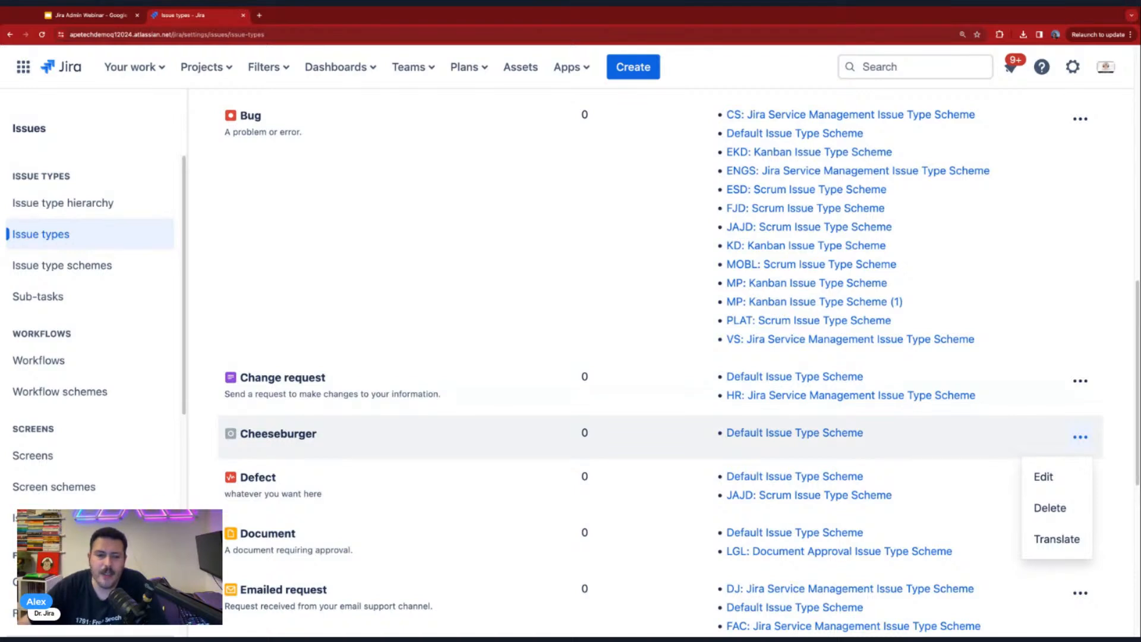
click(1060, 476)
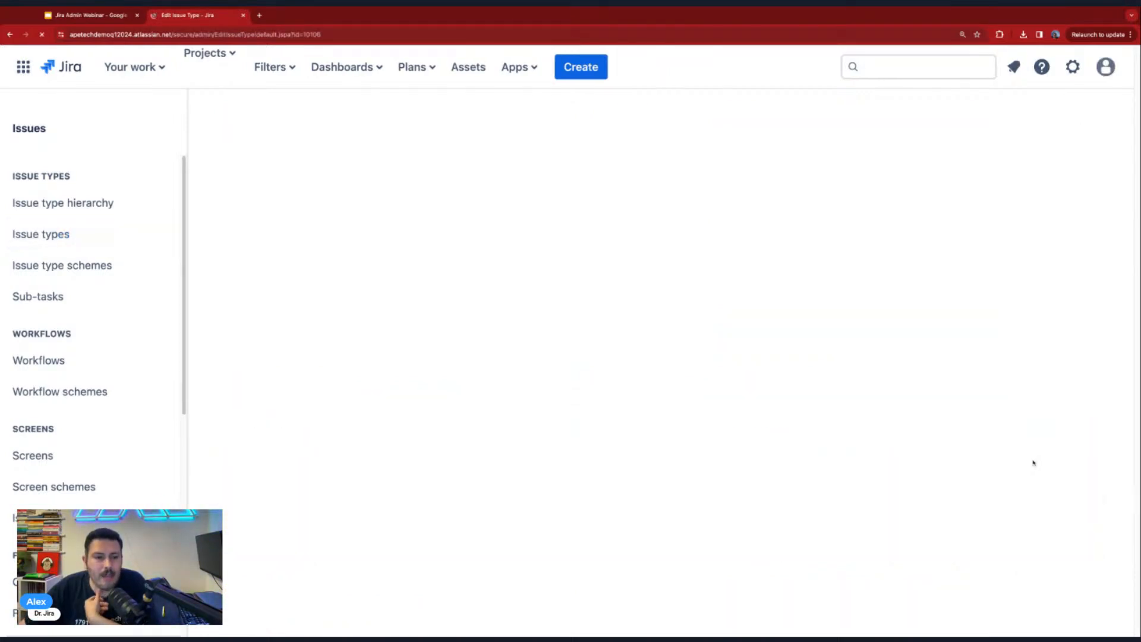
click(262, 329)
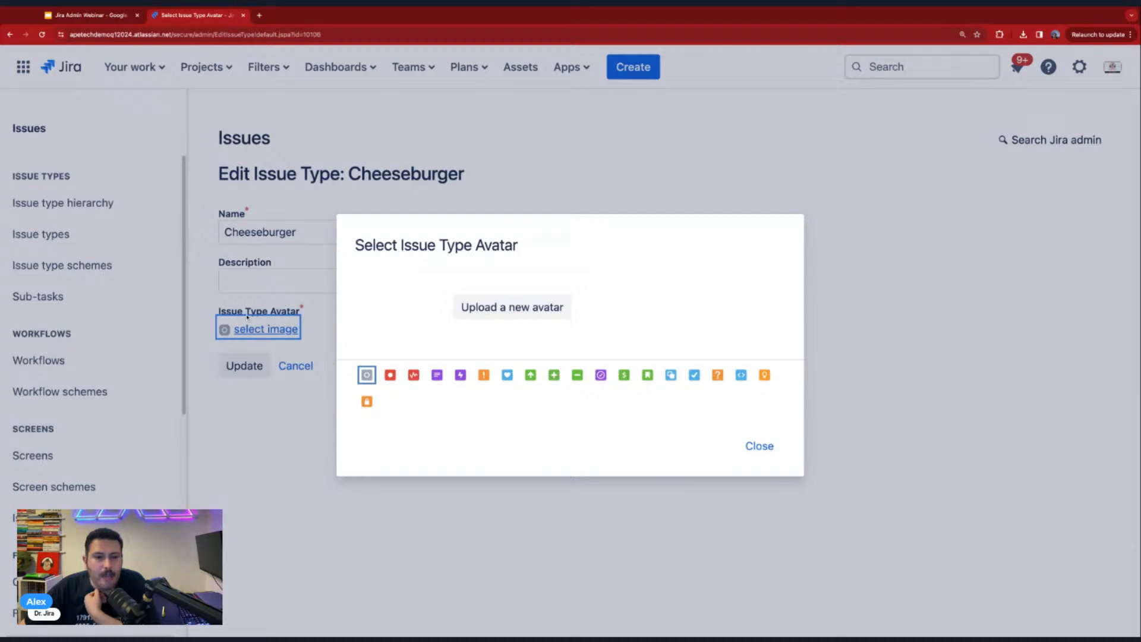
click(484, 374)
click(245, 372)
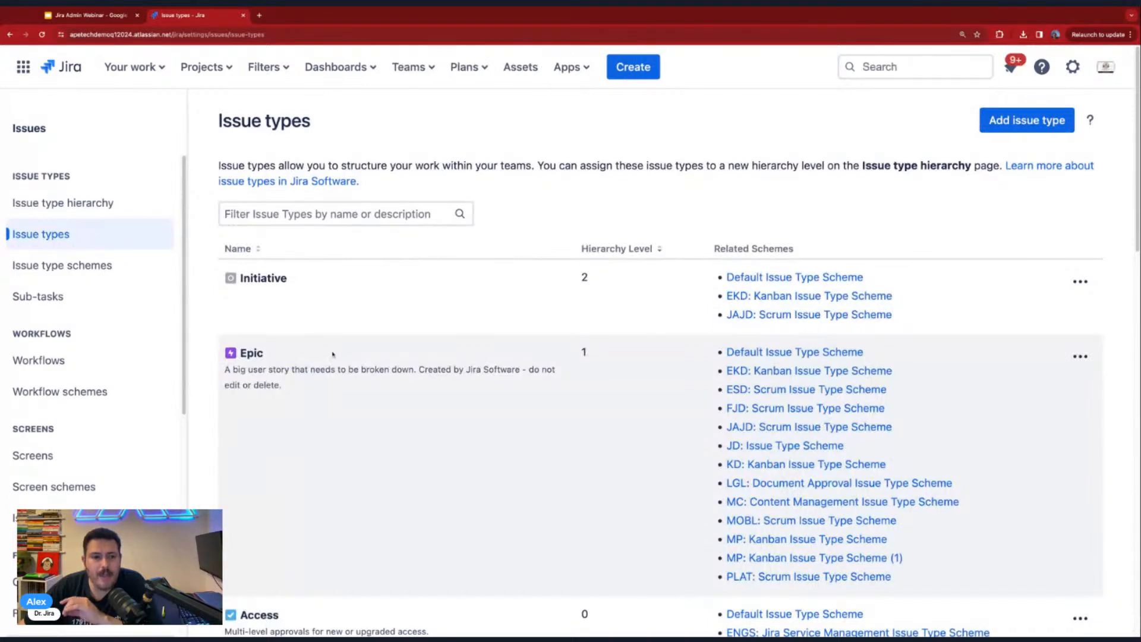
- Compare the issue type avatars, including Cheeseburger's, review the blank Add Issue Type form, and check the descriptions of existing types such as Defect
scroll(332, 354, down, 1)
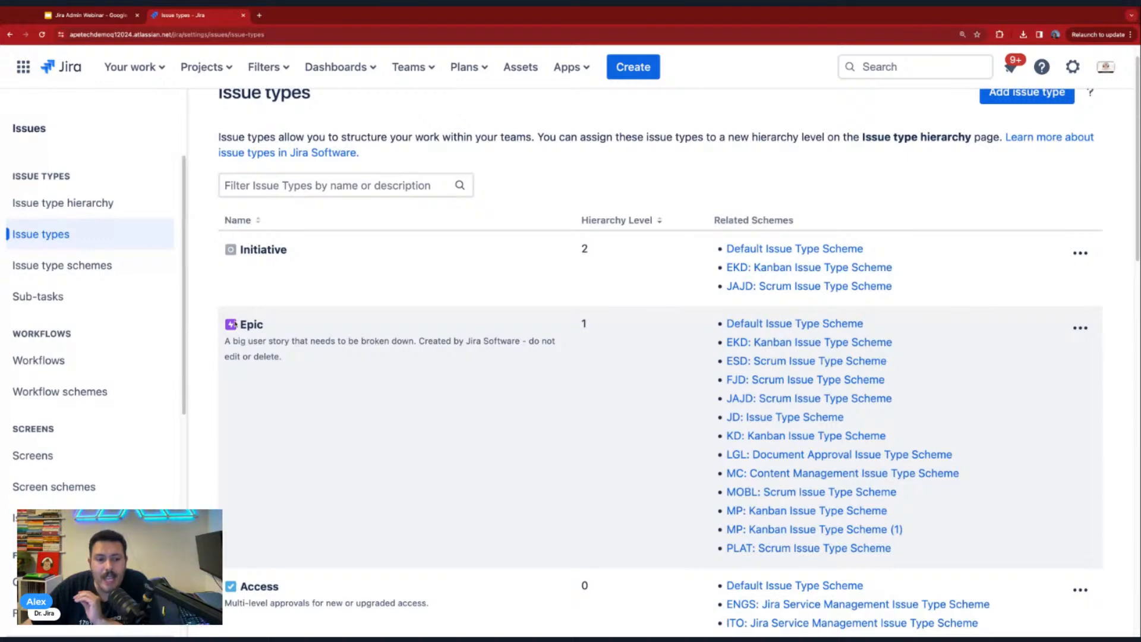
scroll(236, 326, down, 4)
scroll(232, 439, down, 2)
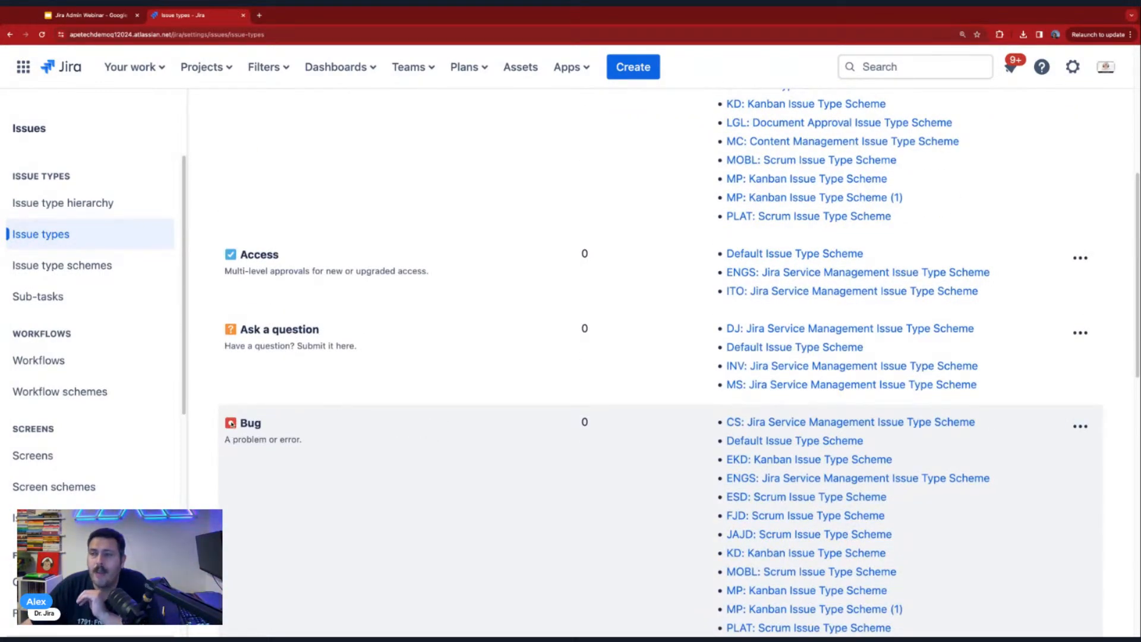
scroll(660, 362, down, 6)
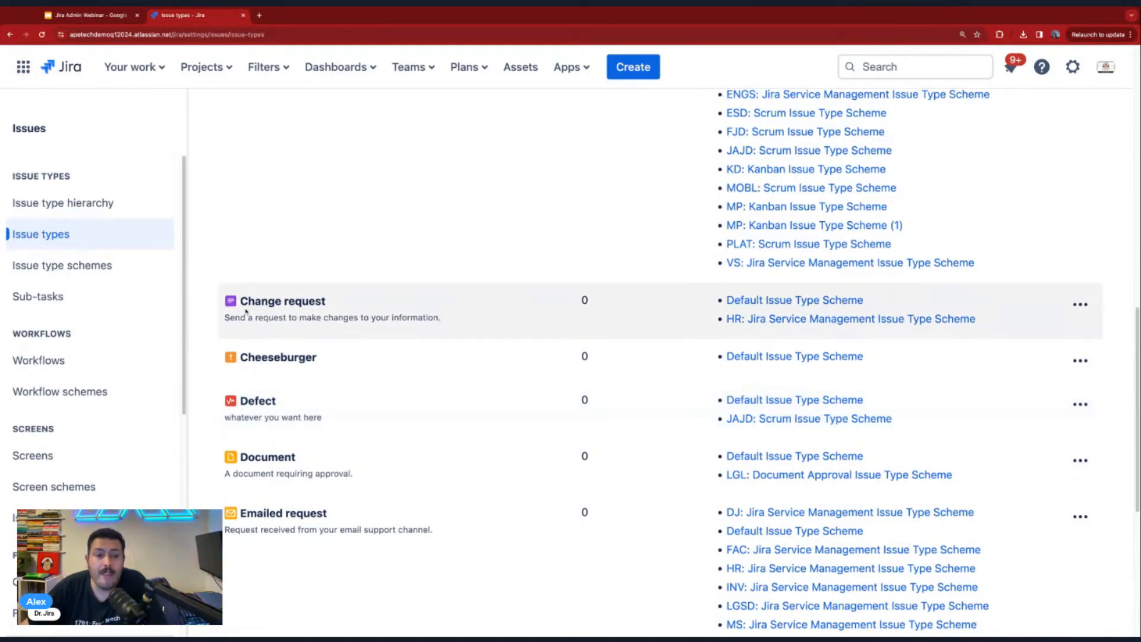
scroll(248, 312, up, 12)
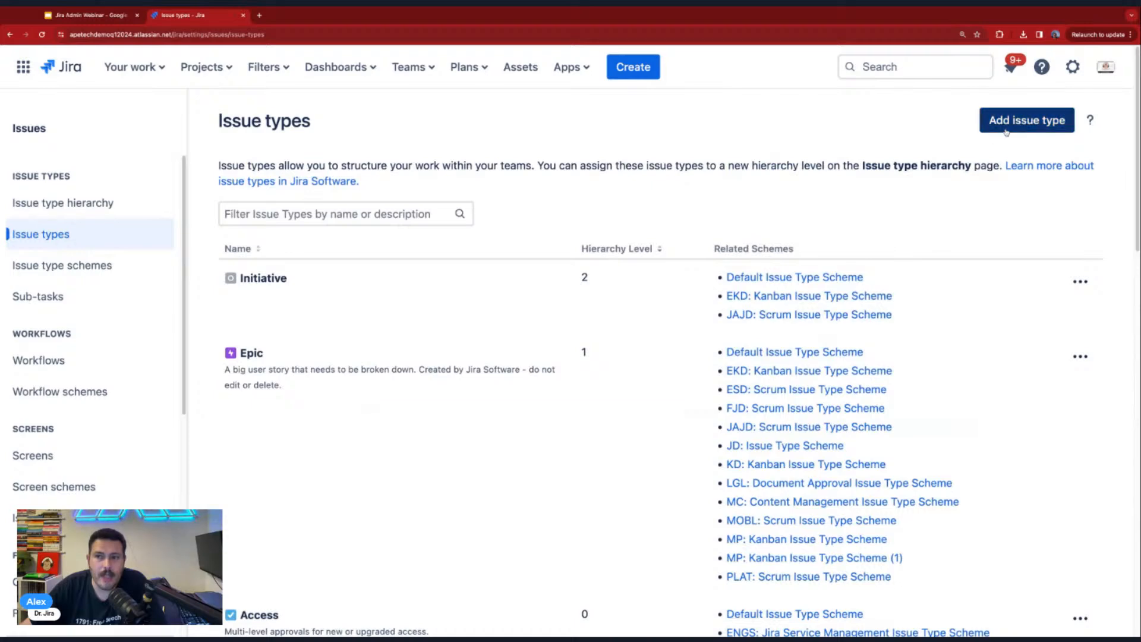
click(999, 125)
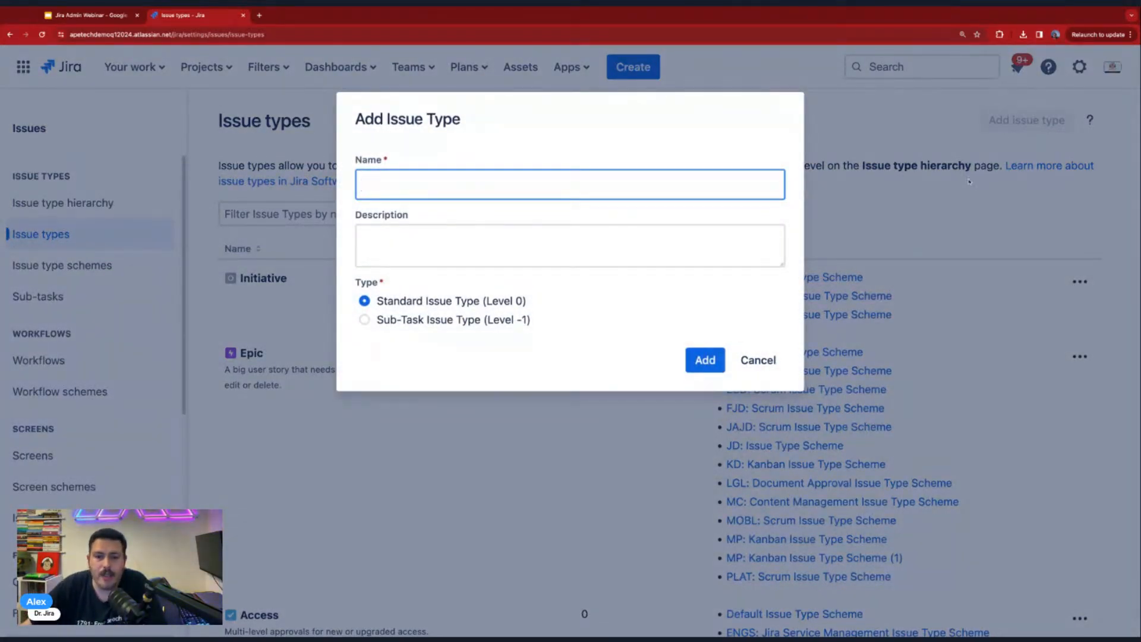
click(758, 361)
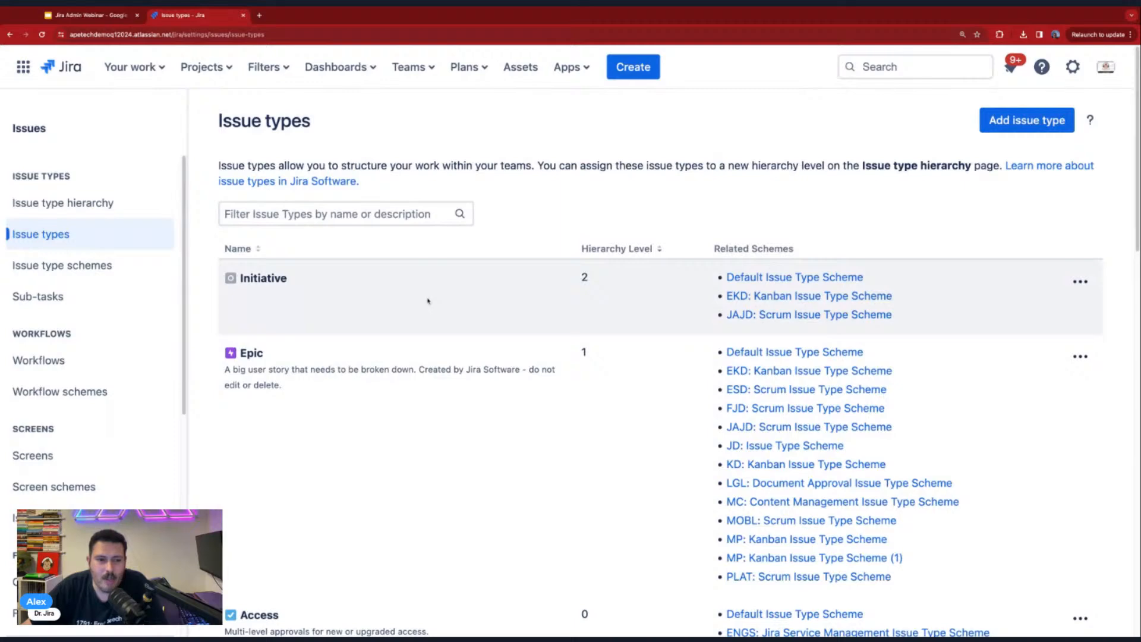
scroll(428, 300, down, 20)
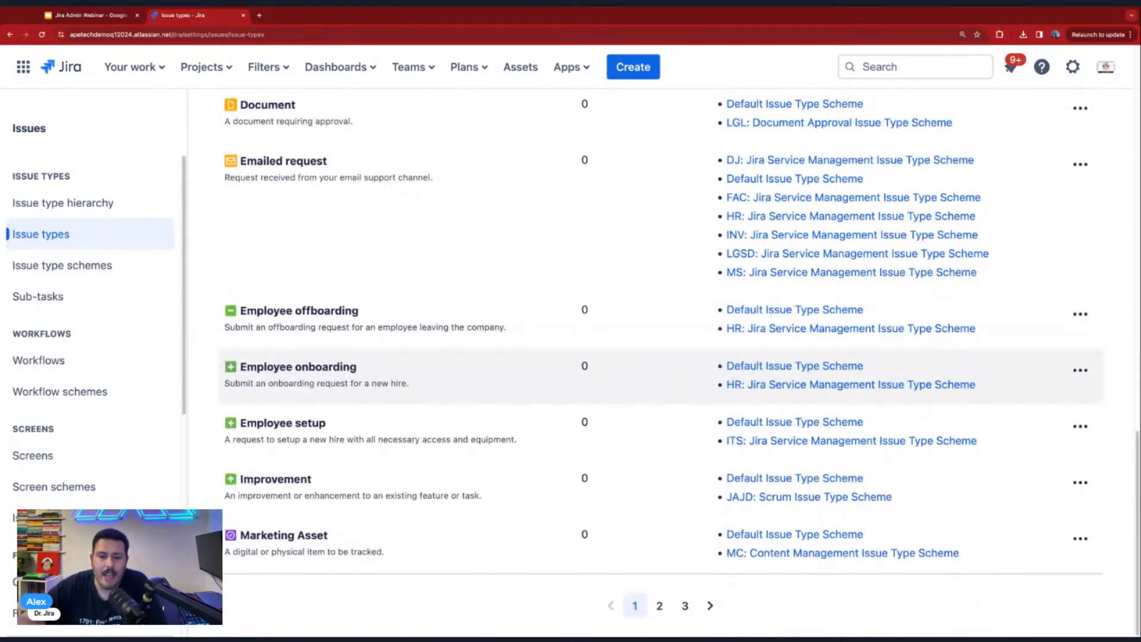
scroll(662, 360, up, 7)
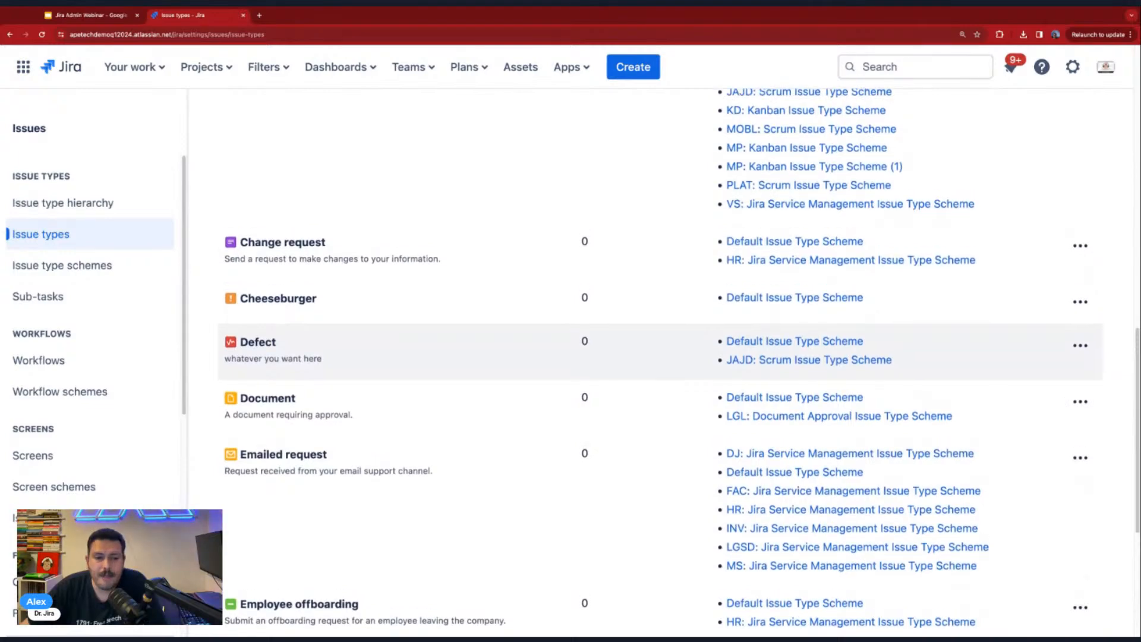
scroll(1070, 475, up, 2)
scroll(1069, 452, down, 3)
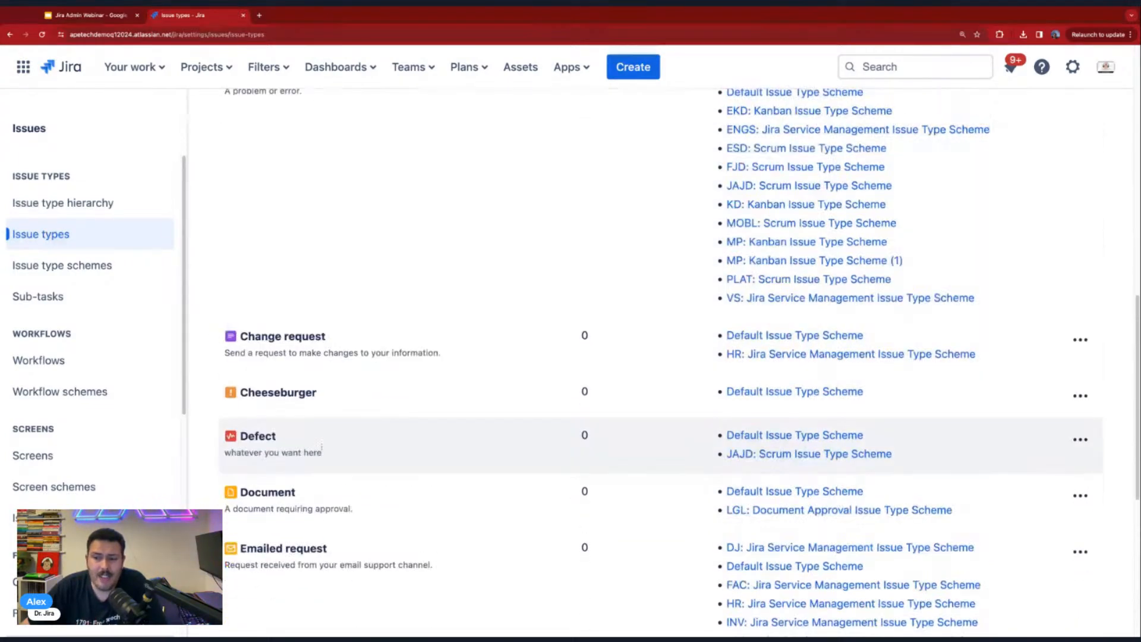
- Review the avatar images offered for the Cheeseburger issue type, and cancel the edit
click(1080, 395)
click(1061, 427)
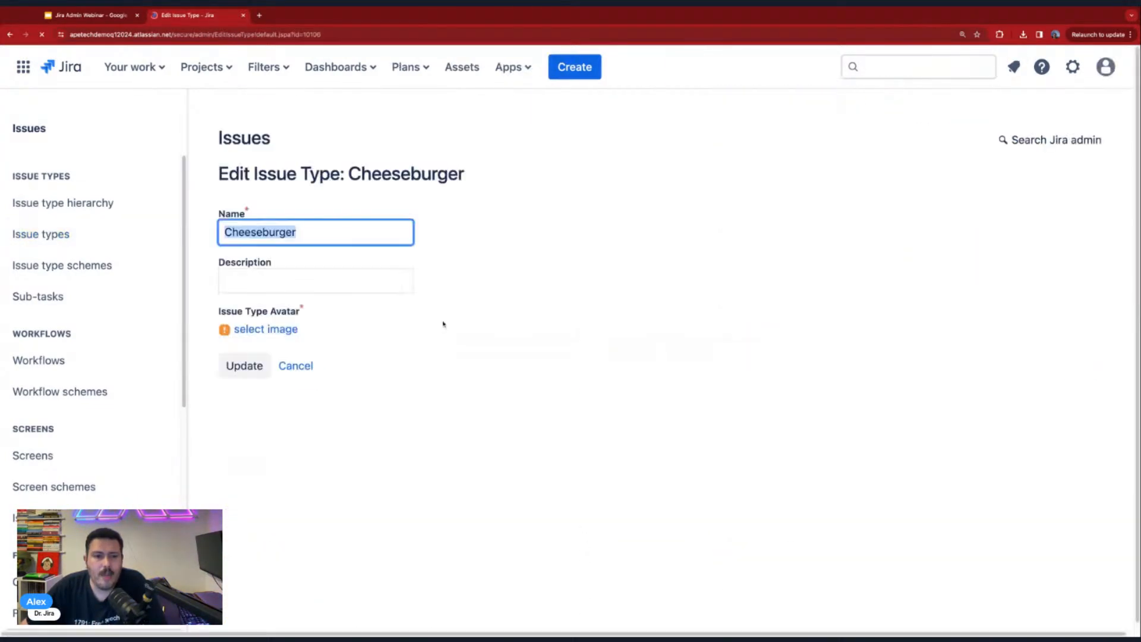
click(265, 330)
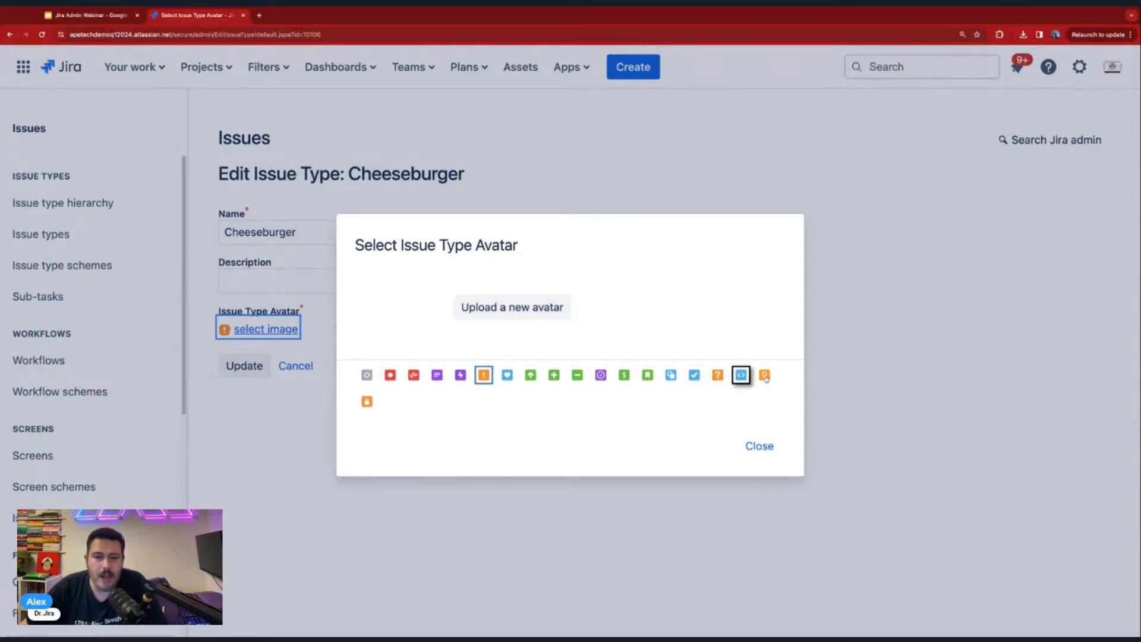
click(754, 446)
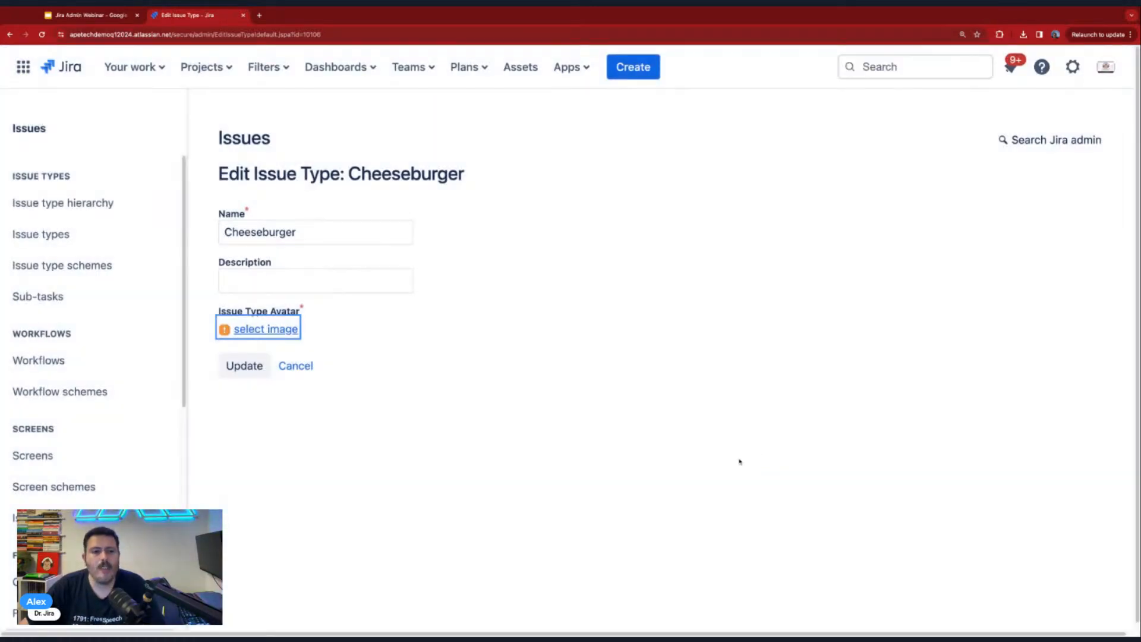
click(303, 367)
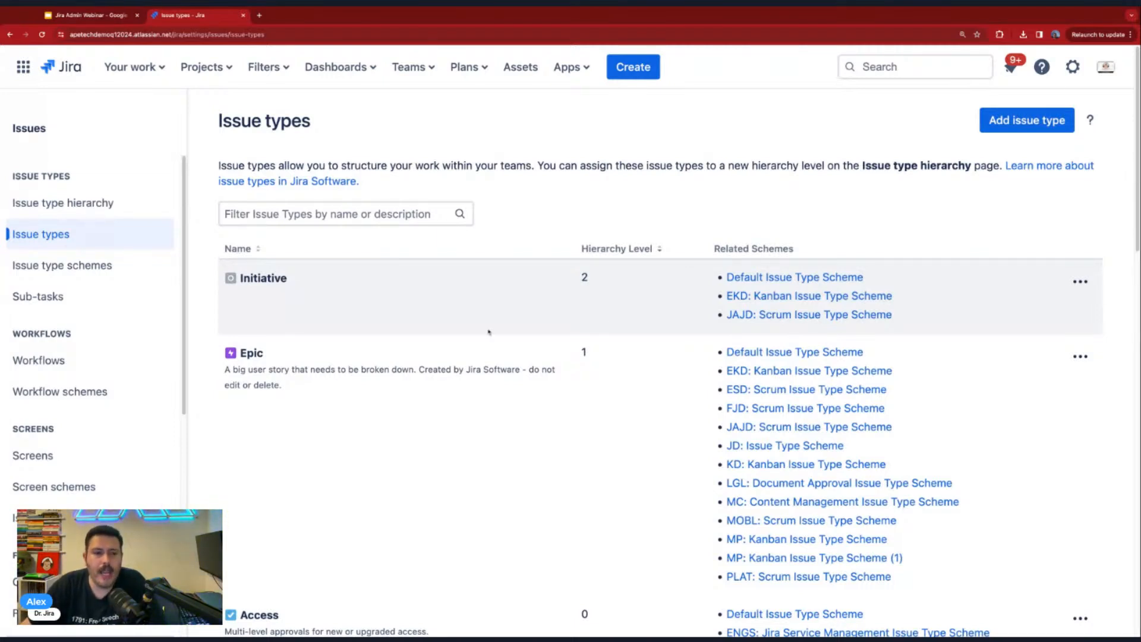
- Look over the issue types list and the issue type schemes, checking each scheme's issue types and associated projects
scroll(535, 350, down, 5)
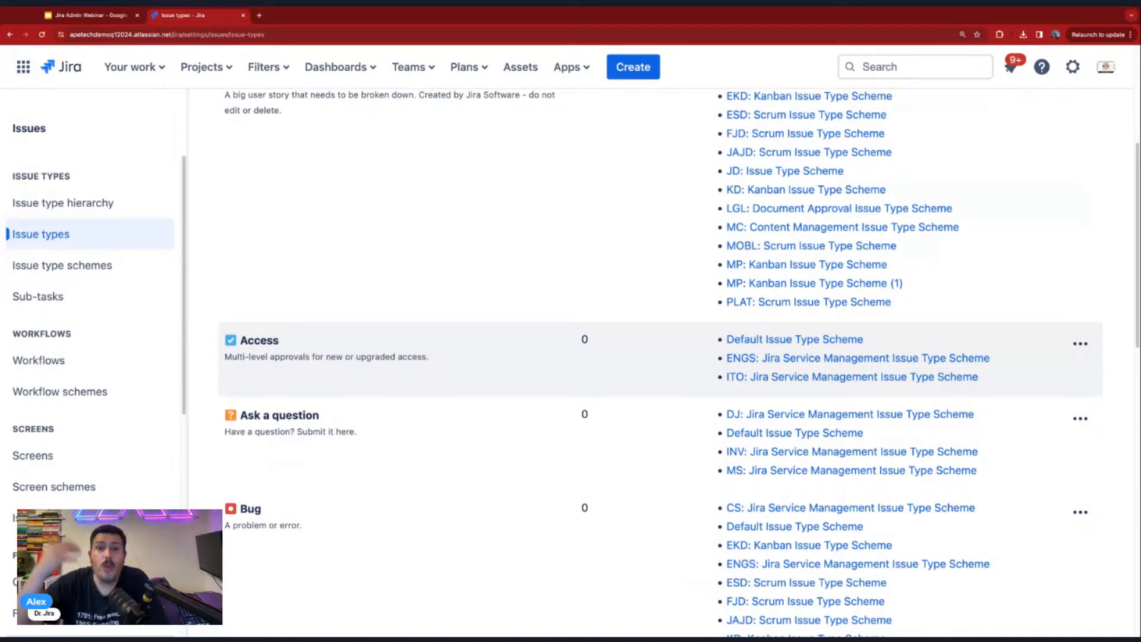
scroll(568, 333, up, 5)
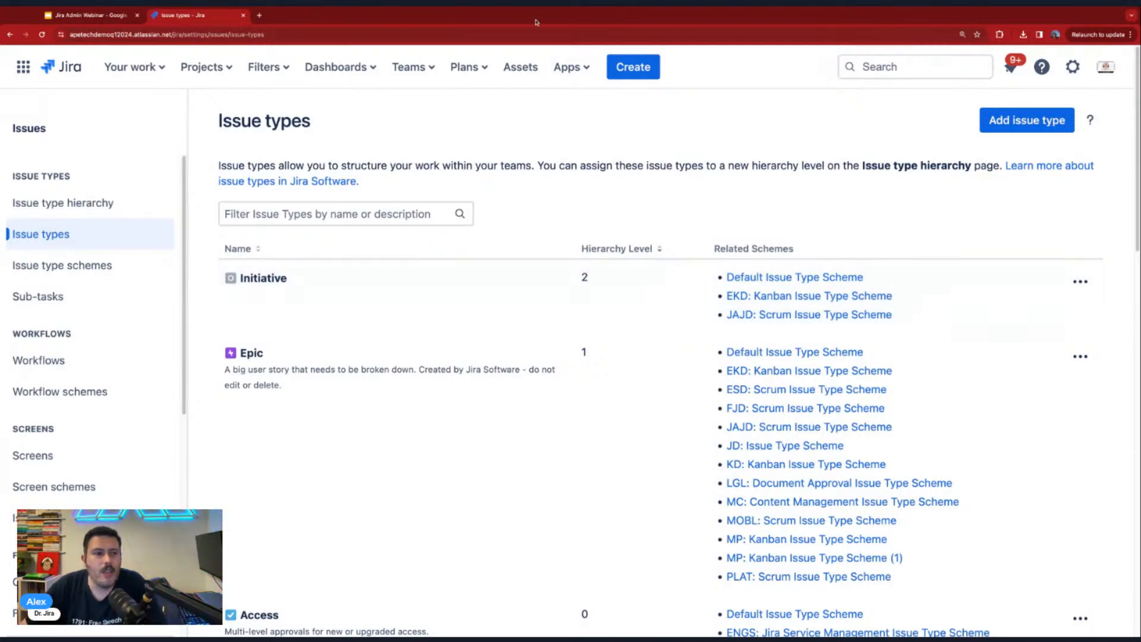
click(67, 274)
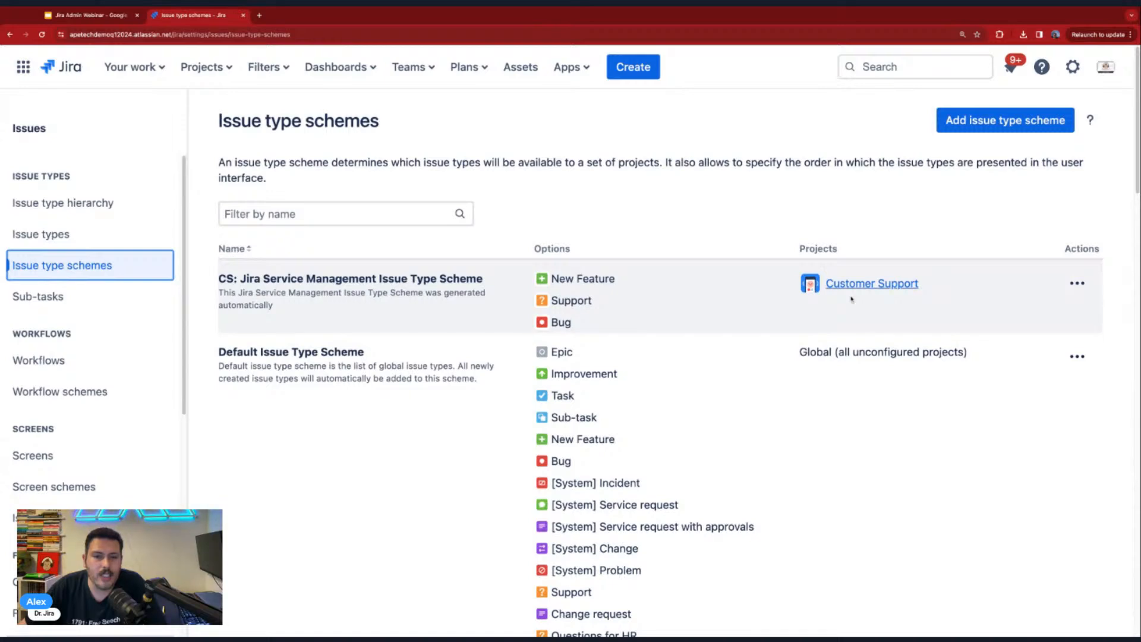
scroll(879, 291, down, 6)
scroll(880, 292, down, 15)
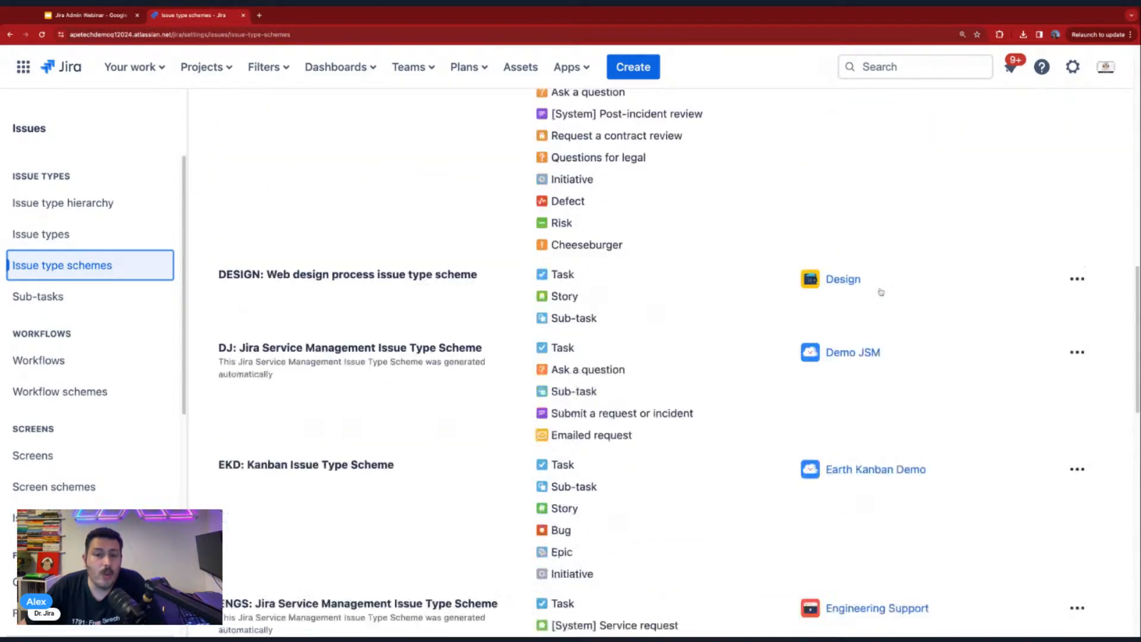
scroll(881, 292, up, 3)
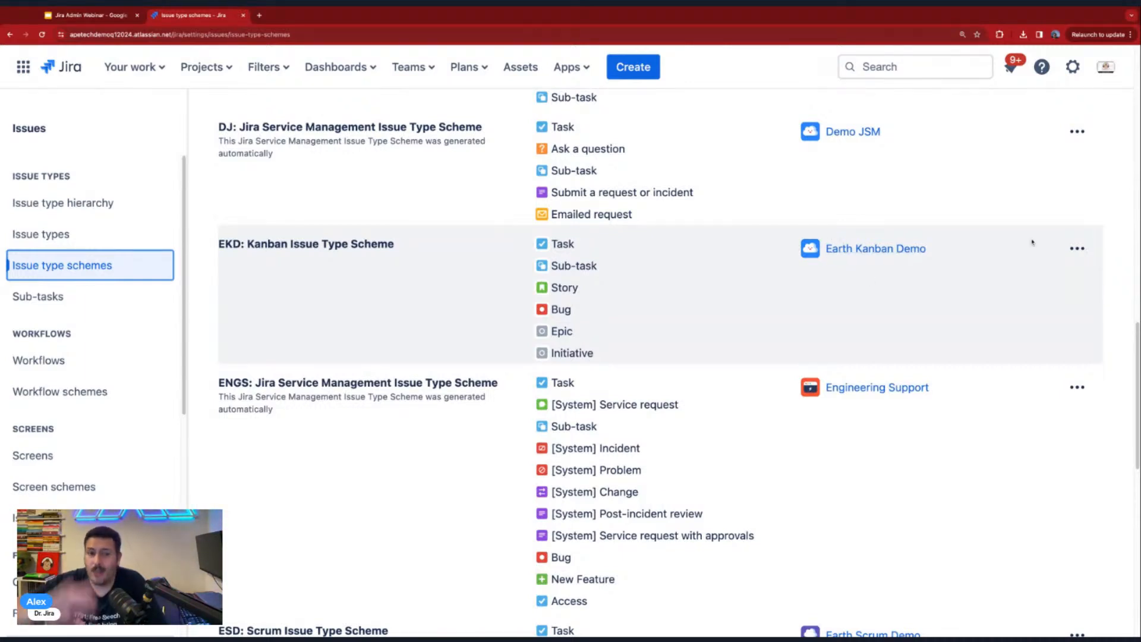
- Examine the project association options for the EKD: Kanban Issue Type Scheme, and cancel out of them
click(1078, 256)
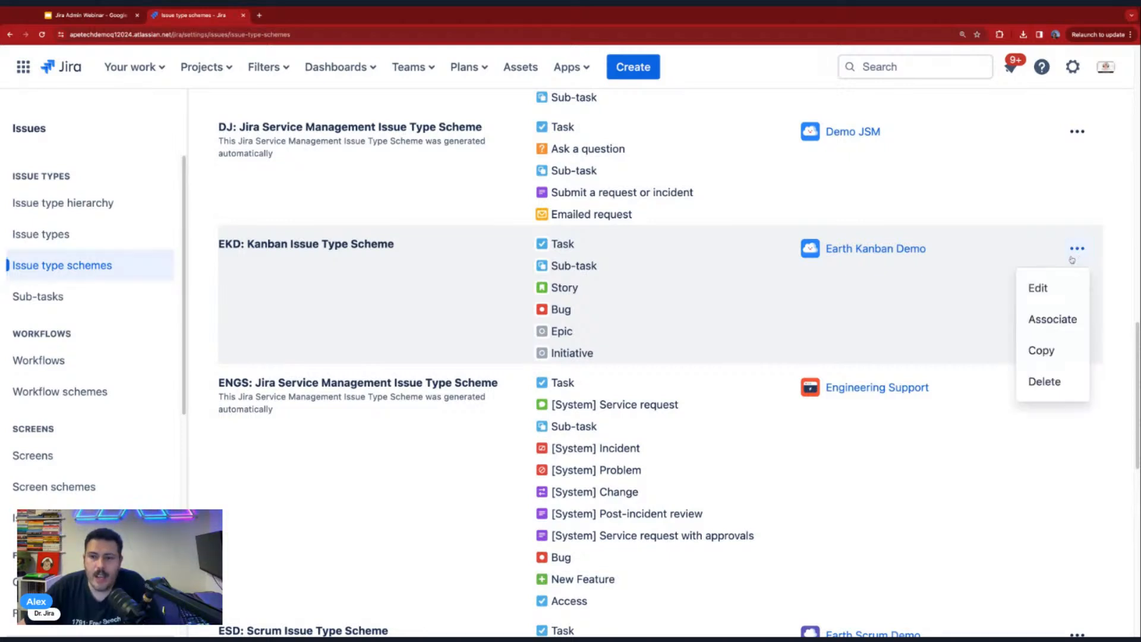
click(1049, 321)
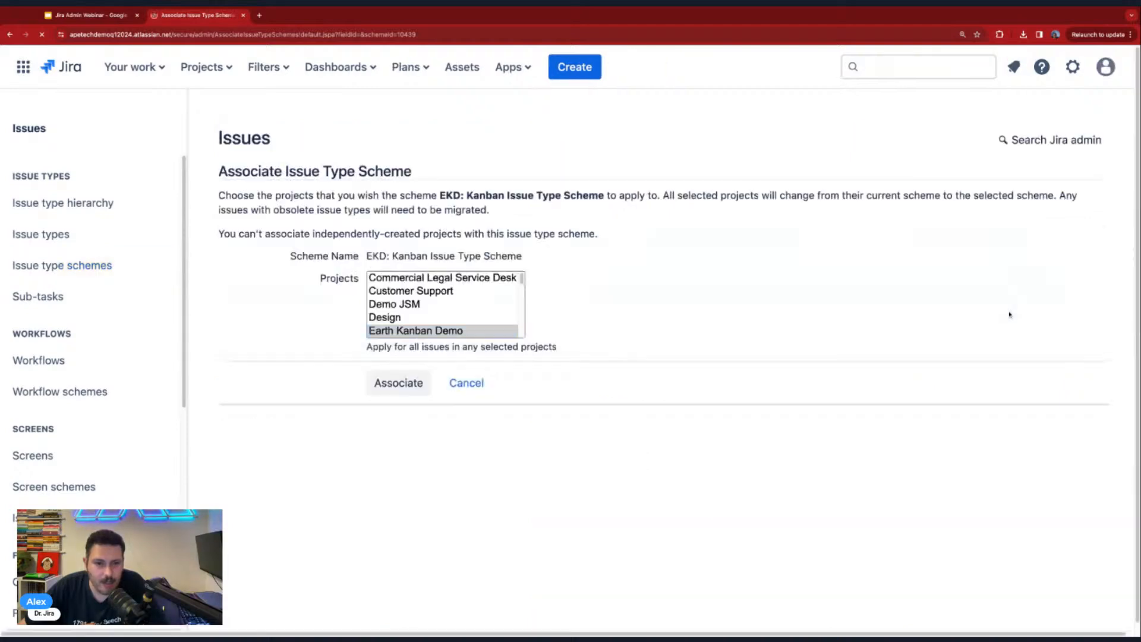
click(466, 383)
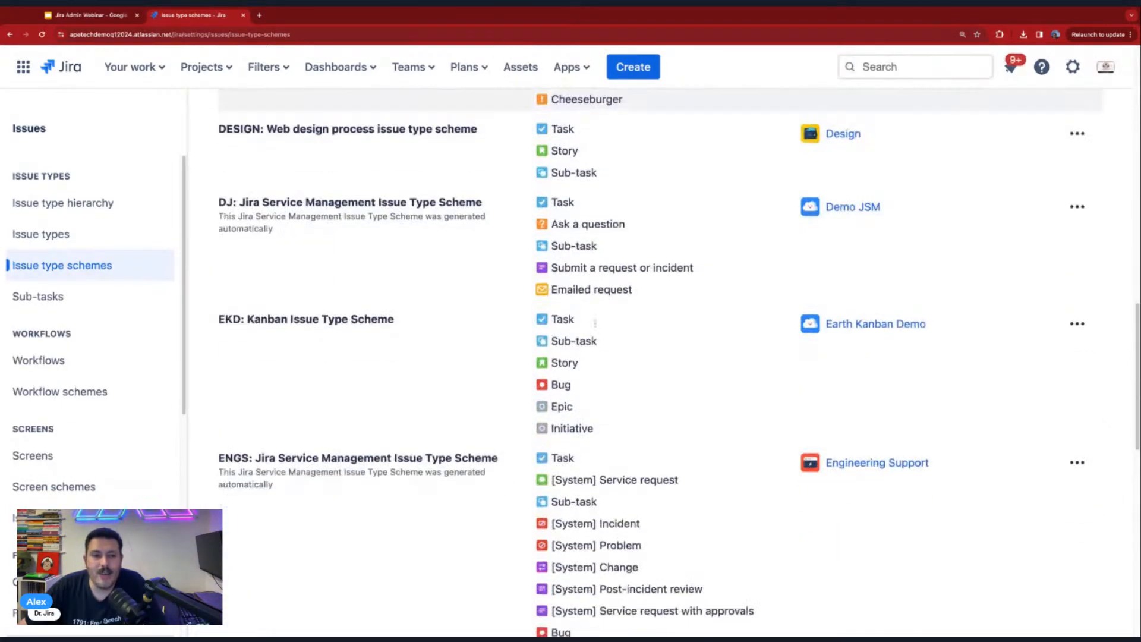
- Edit the EKD: Kanban Issue Type Scheme and add Cheeseburger from the available issue types below Initiative in the current scheme
scroll(594, 324, up, 2)
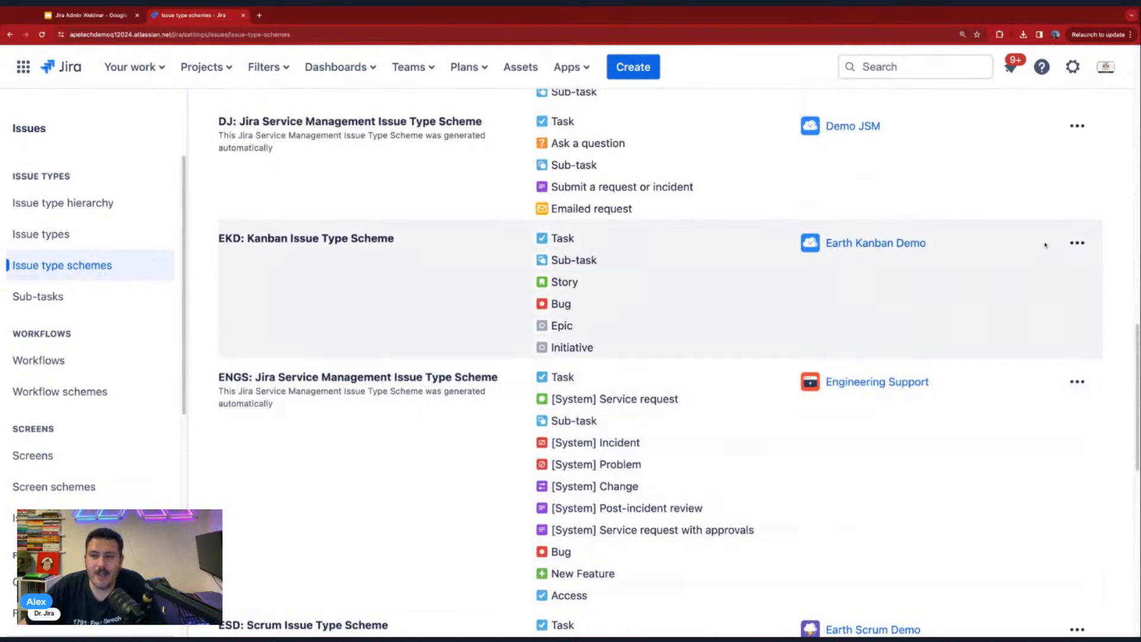
click(1077, 242)
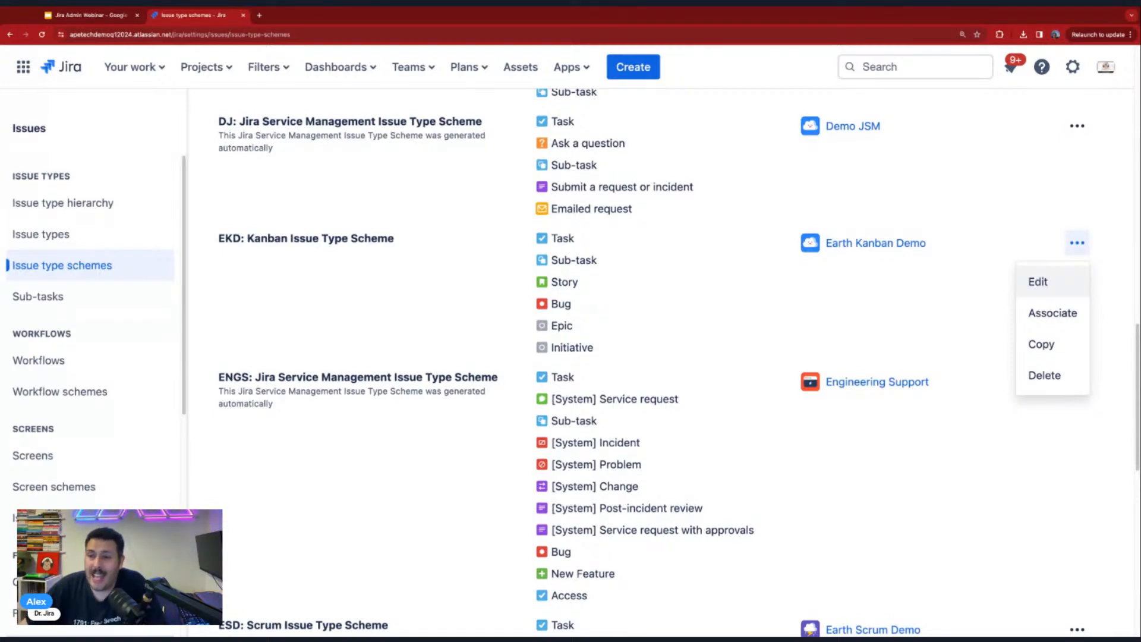
click(1038, 281)
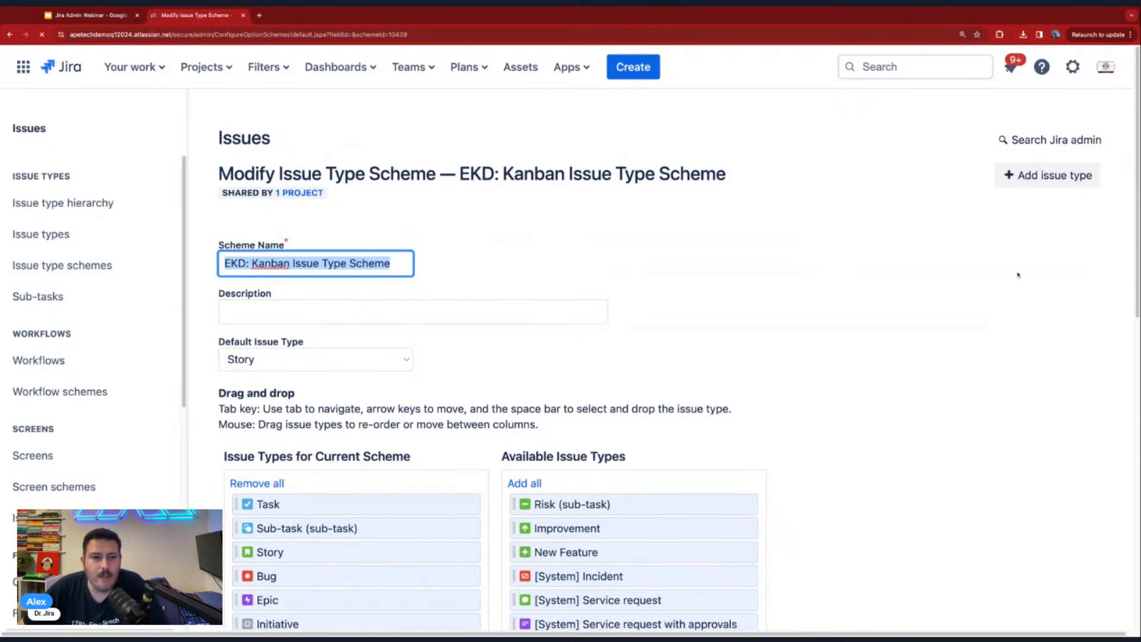
scroll(1015, 274, down, 10)
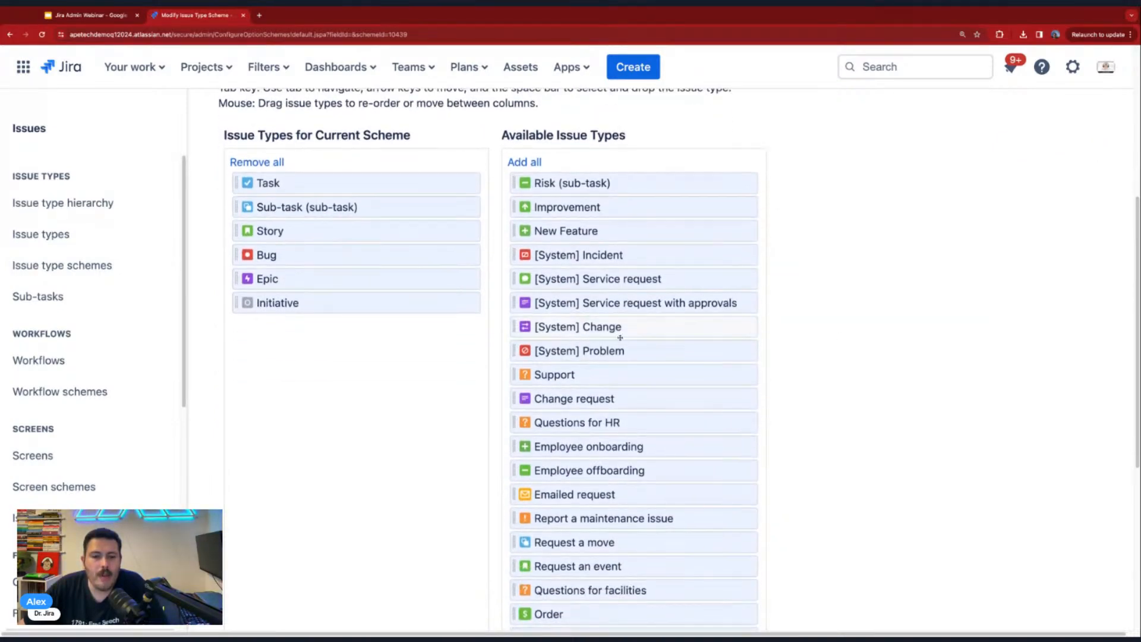
scroll(614, 349, down, 3)
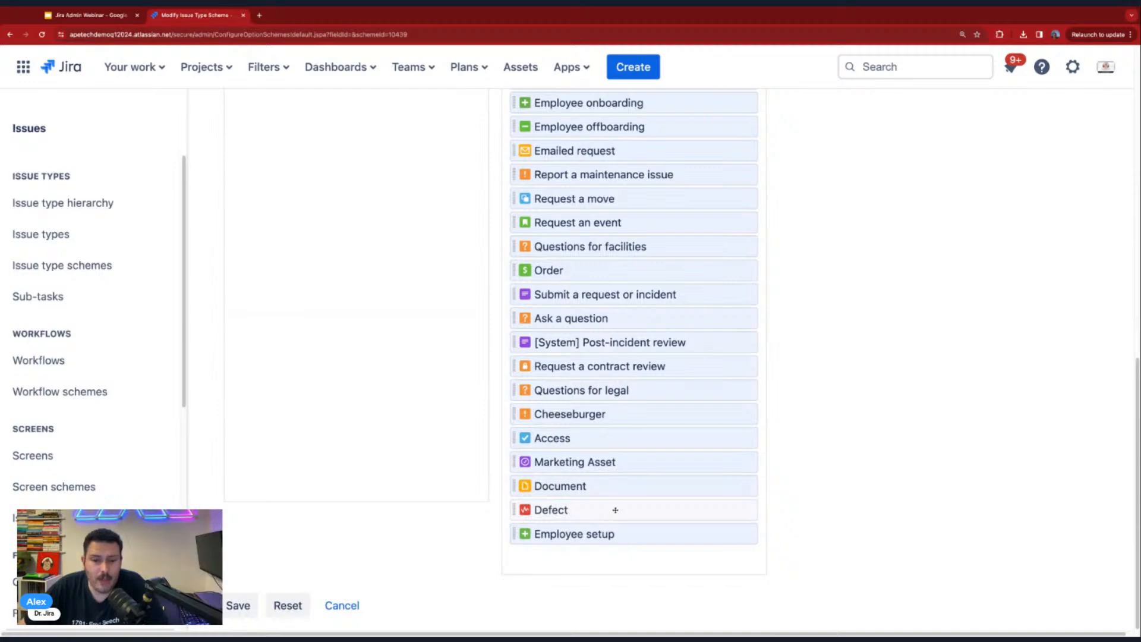
scroll(615, 509, up, 2)
drag(579, 512, 321, 249)
scroll(330, 384, up, 3)
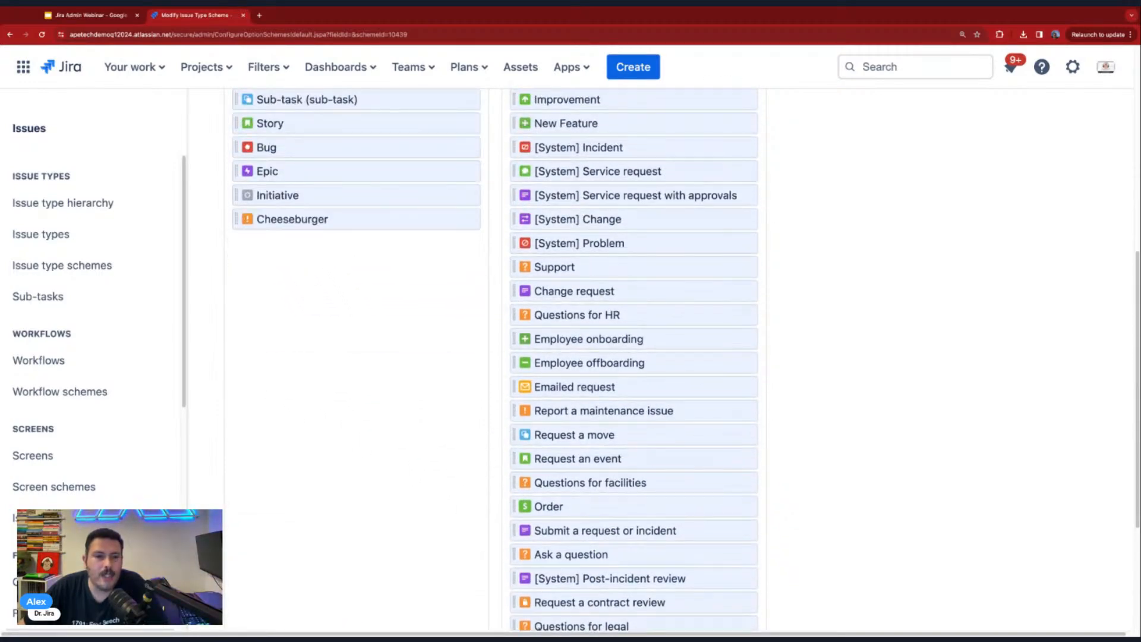
scroll(341, 266, up, 5)
scroll(398, 399, down, 6)
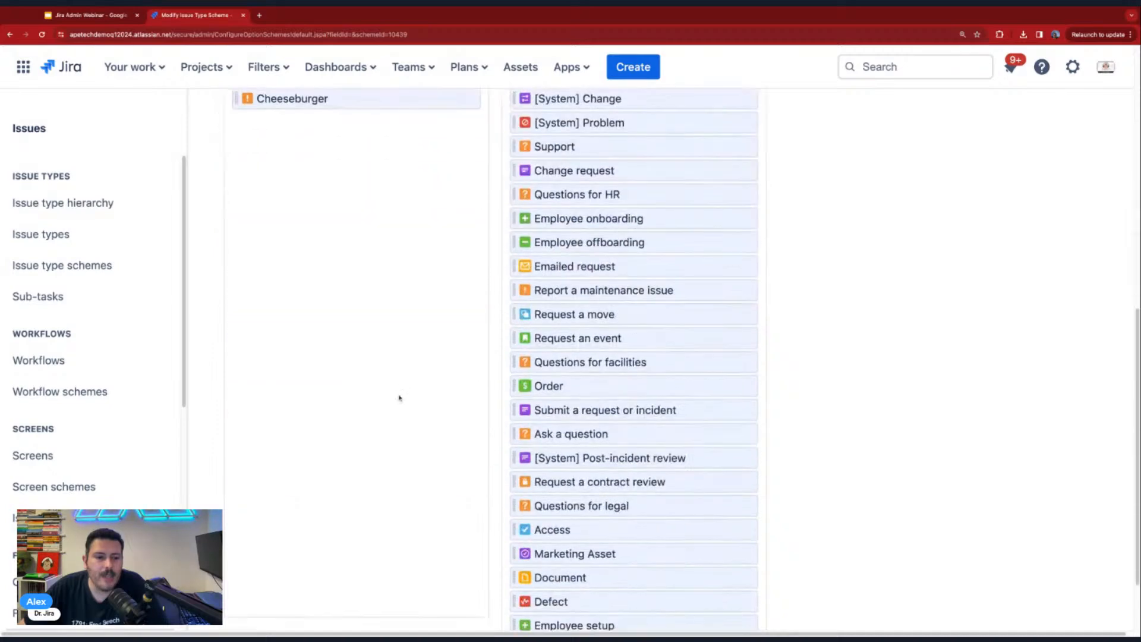
scroll(398, 402, down, 2)
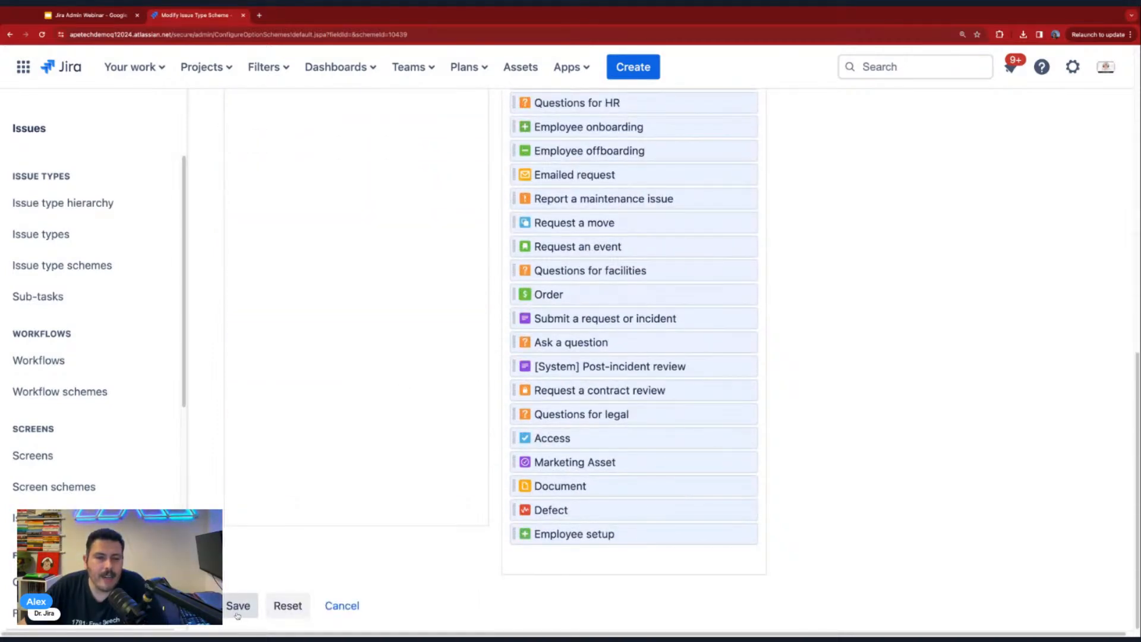
scroll(346, 438, up, 7)
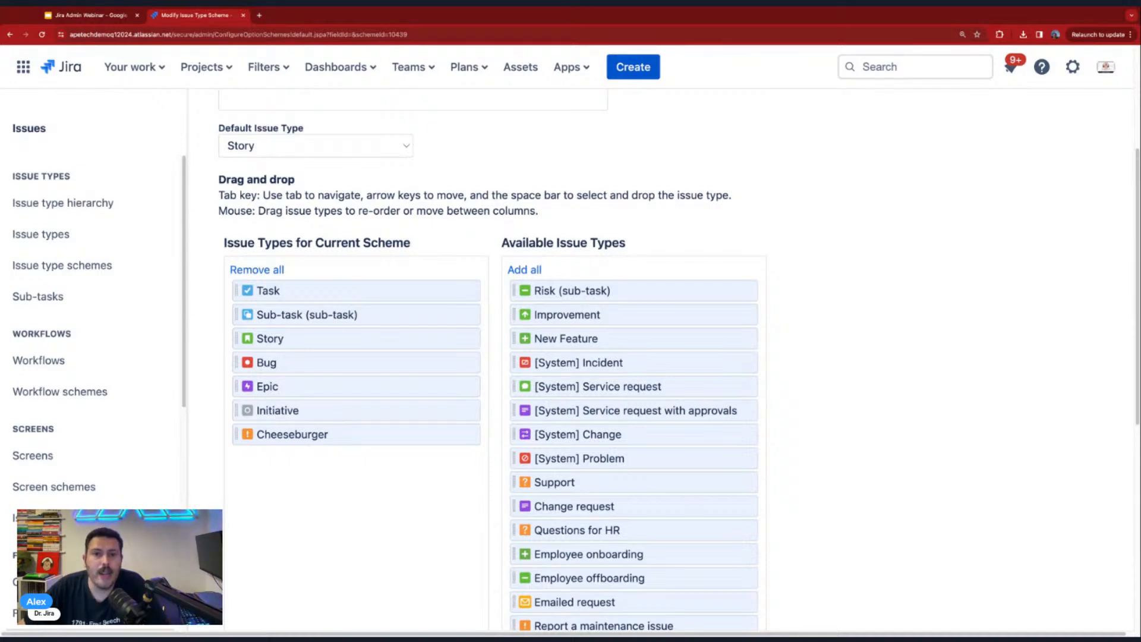
- Check which issue types a new issue in Earth Kanban Demo (EKD) offers before the scheme is saved, and cancel the issue
click(633, 67)
click(506, 227)
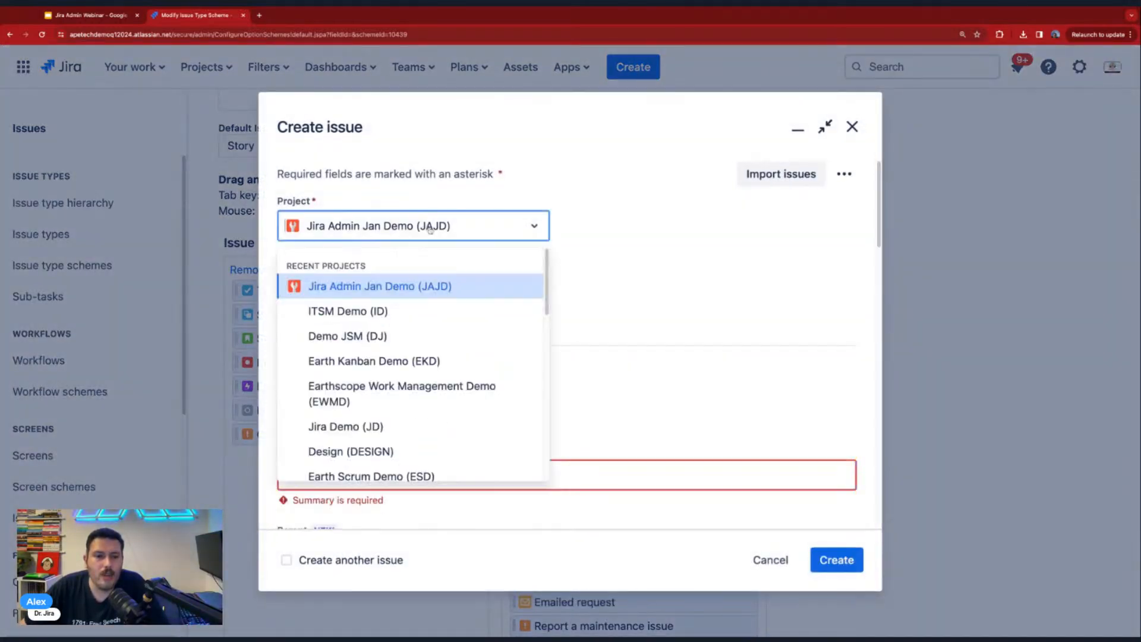
click(369, 362)
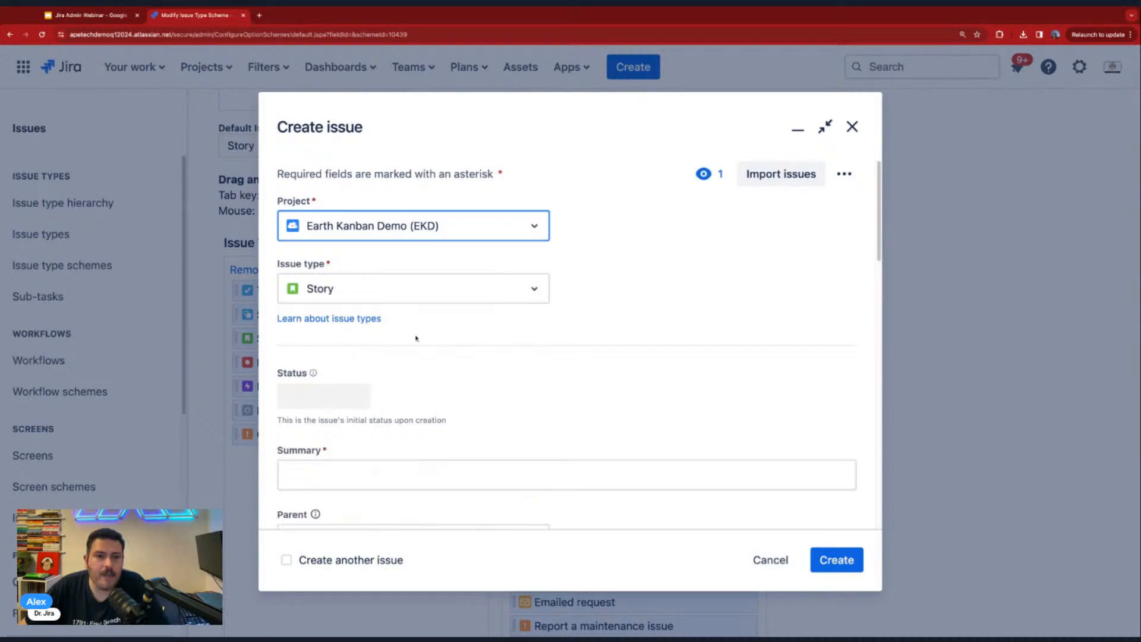
click(383, 294)
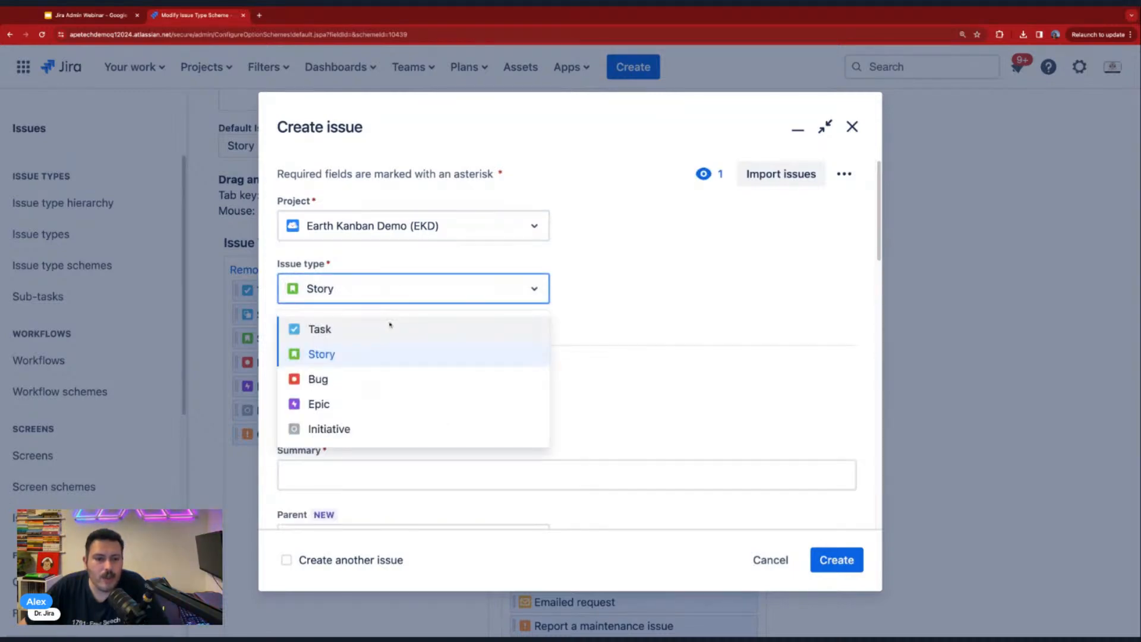
click(771, 559)
- Save the modified issue type scheme and check that a new Earth Kanban Demo (EKD) issue offers Cheeseburger, cancelling the issue
scroll(764, 552, down, 7)
click(238, 622)
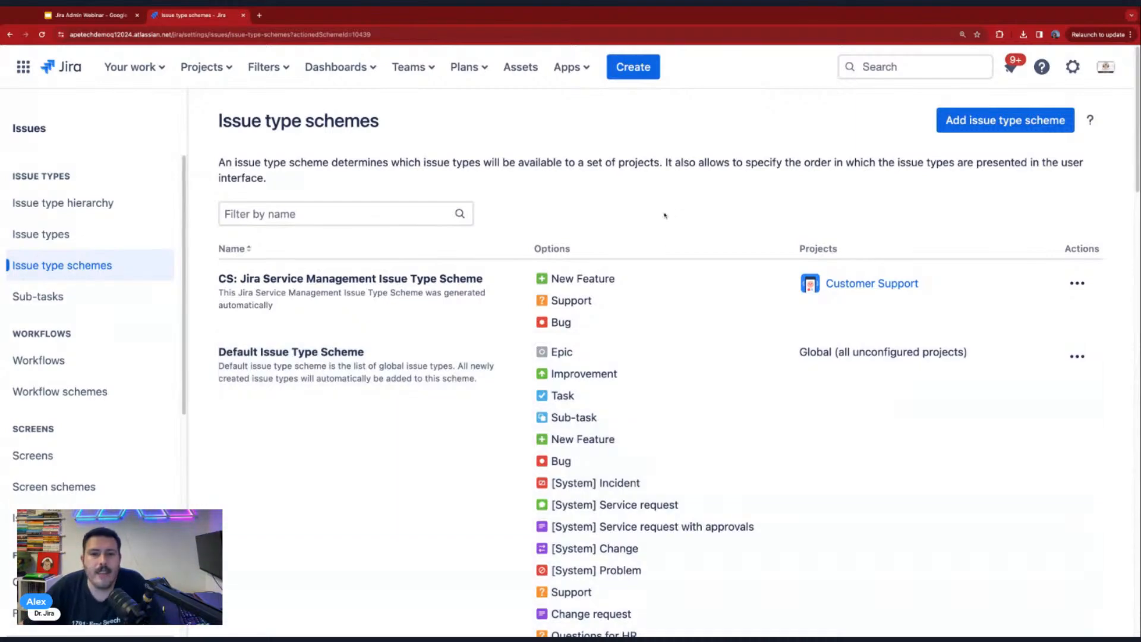
key(c)
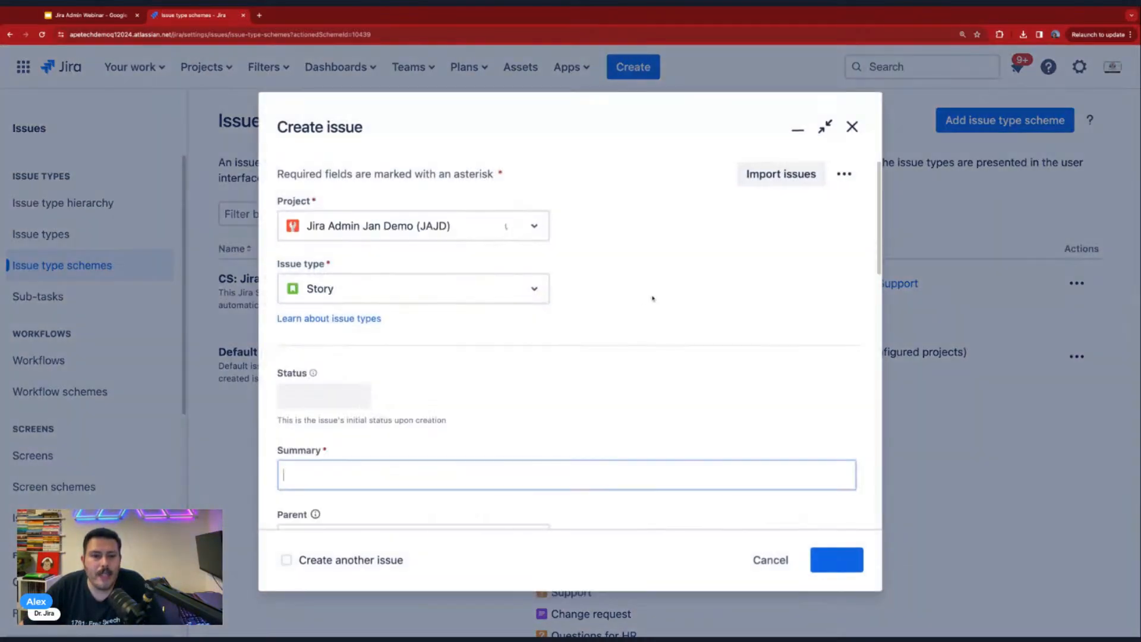
click(455, 225)
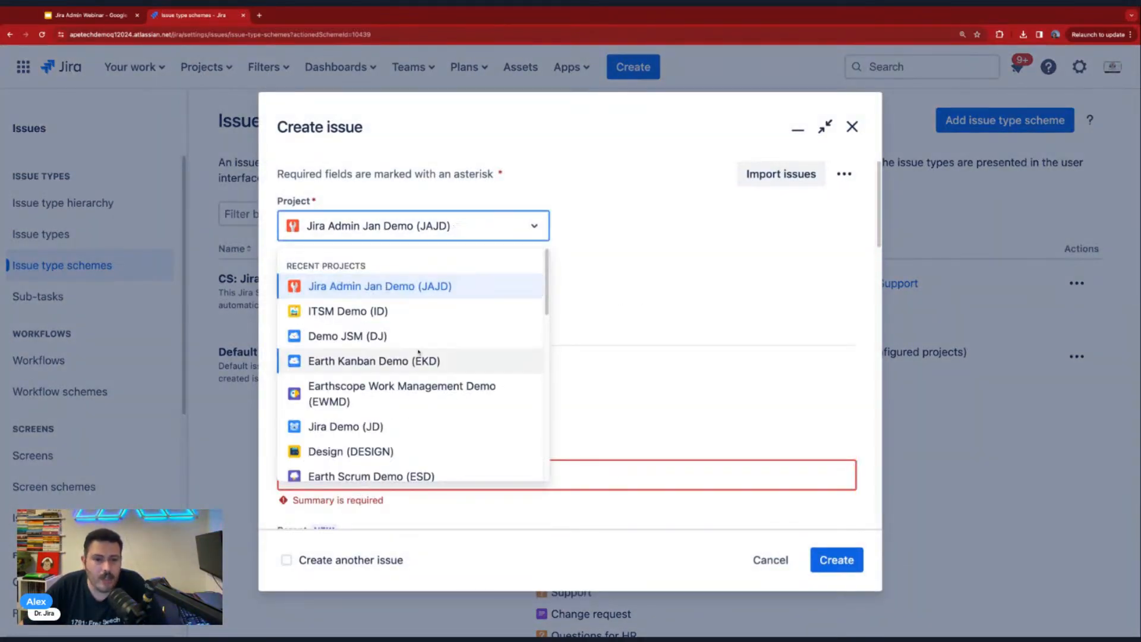
click(398, 367)
click(401, 297)
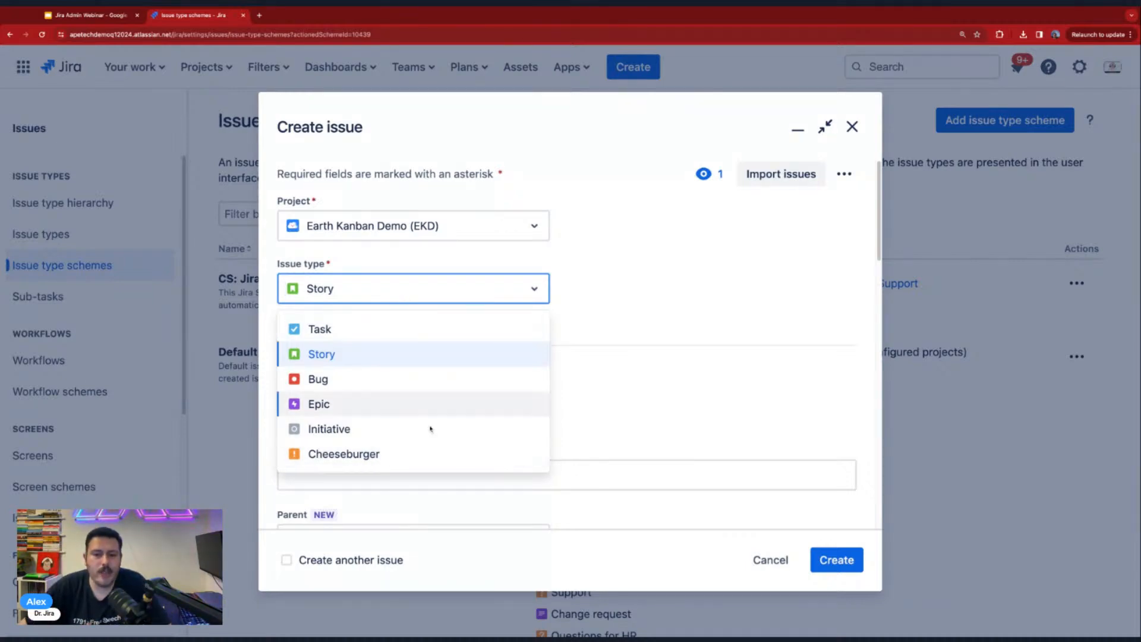
click(780, 561)
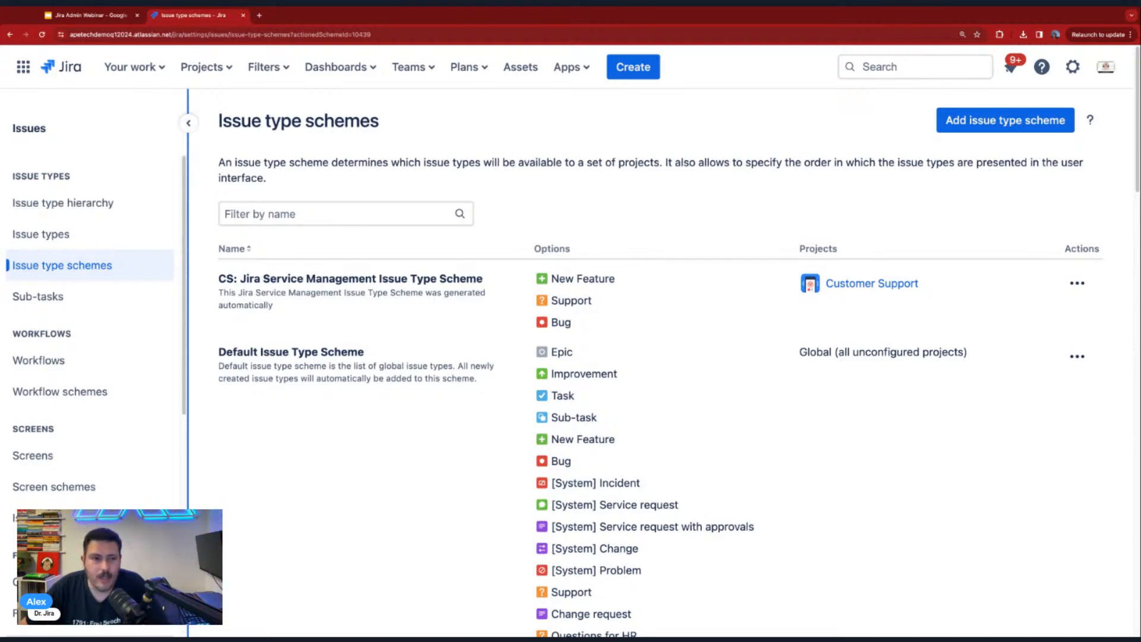
- Open the Earth Kanban Demo (EKD) project's settings and look through the available sections, including those under Issues
click(205, 67)
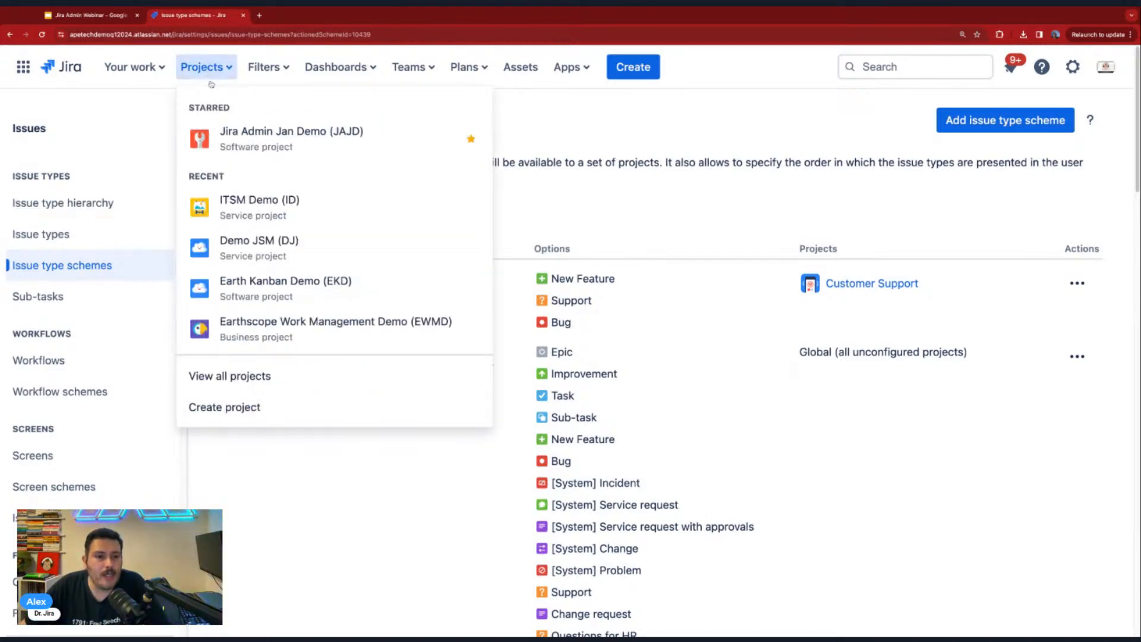
click(316, 286)
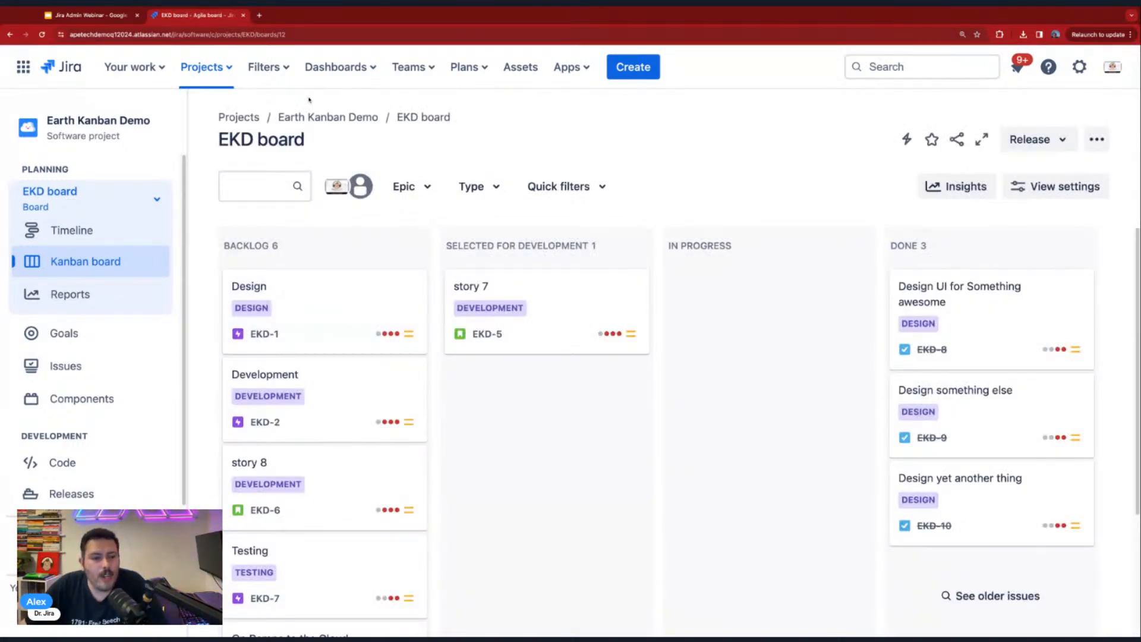
scroll(113, 357, down, 2)
click(89, 553)
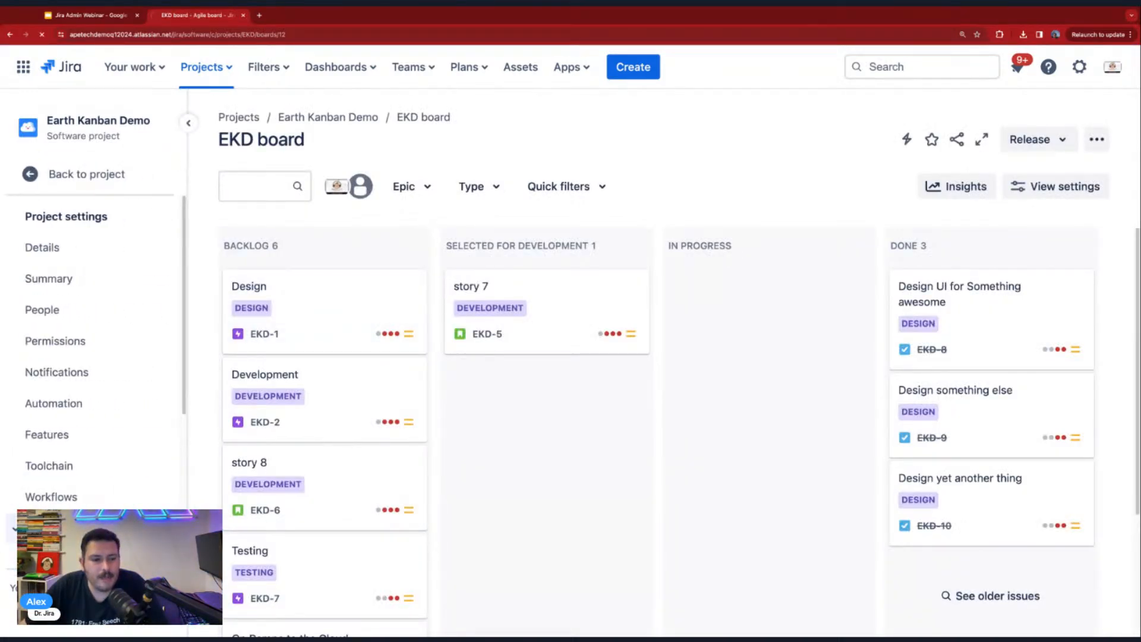
scroll(98, 467, down, 2)
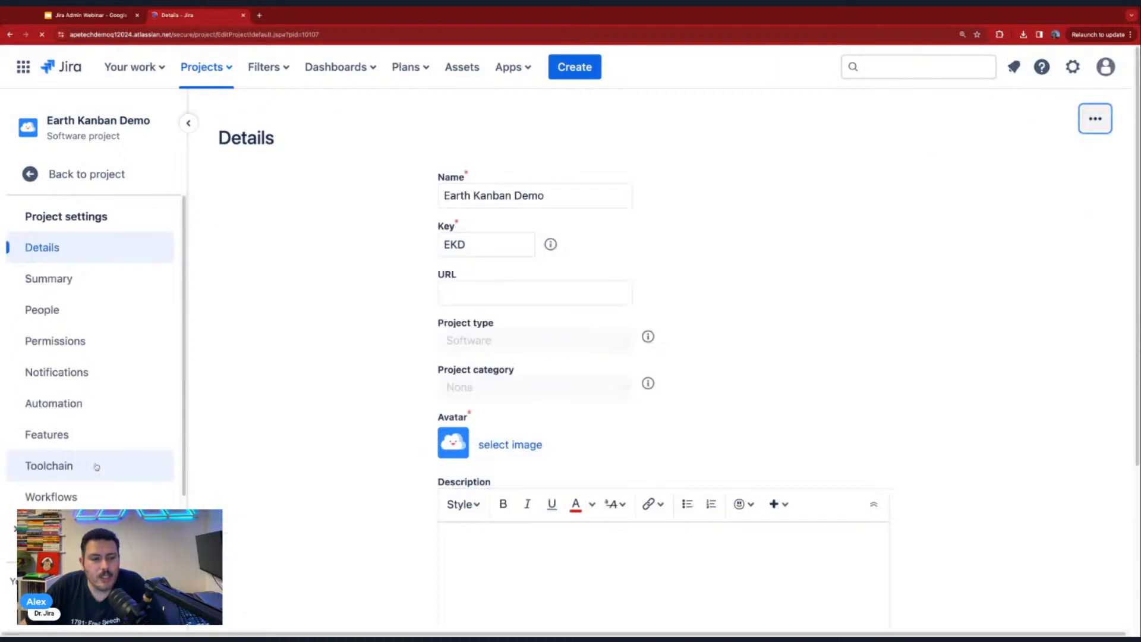
scroll(89, 458, down, 2)
click(59, 446)
scroll(62, 476, down, 1)
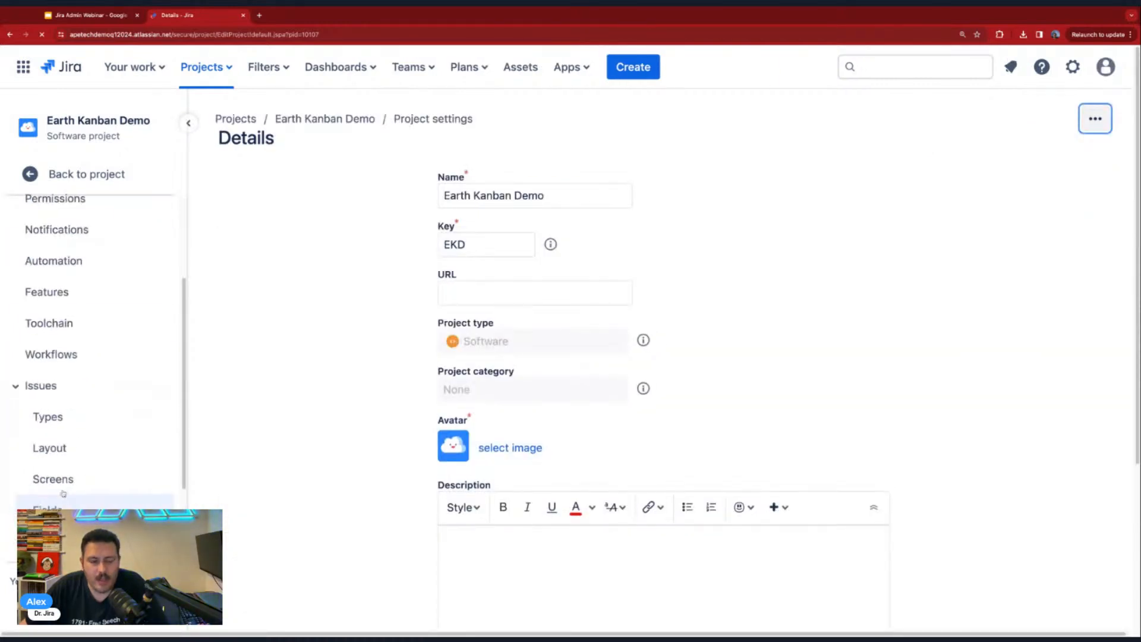
scroll(40, 321, up, 3)
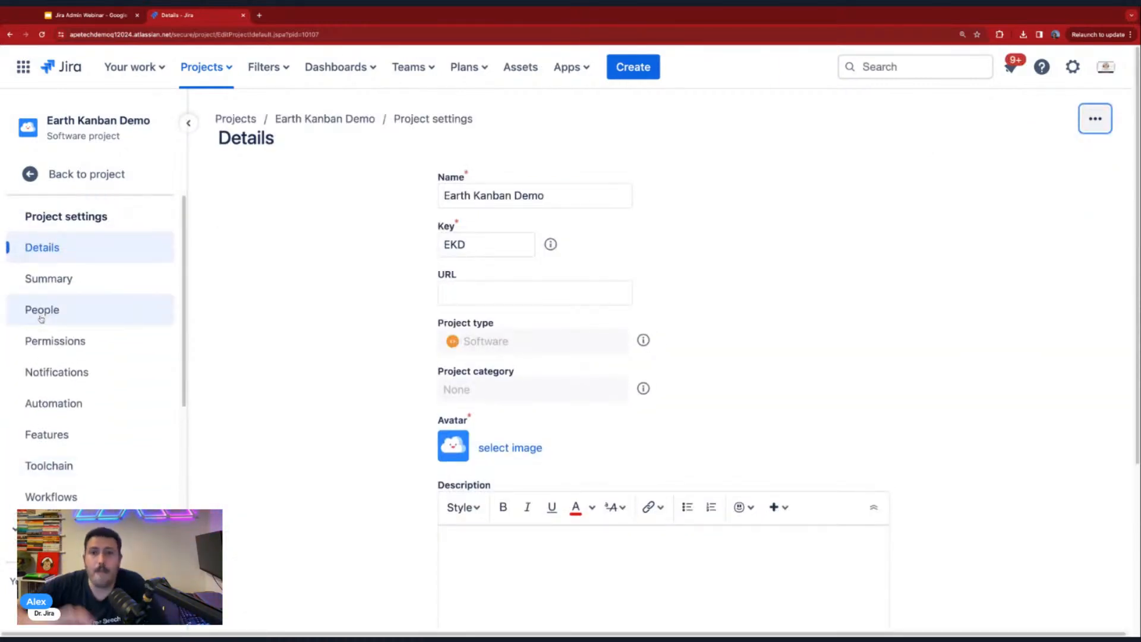
- Remove Cheeseburger from the Earth Kanban Demo project's EKD: Kanban Issue Type Scheme by editing its issue types, and save the scheme
scroll(44, 368, down, 3)
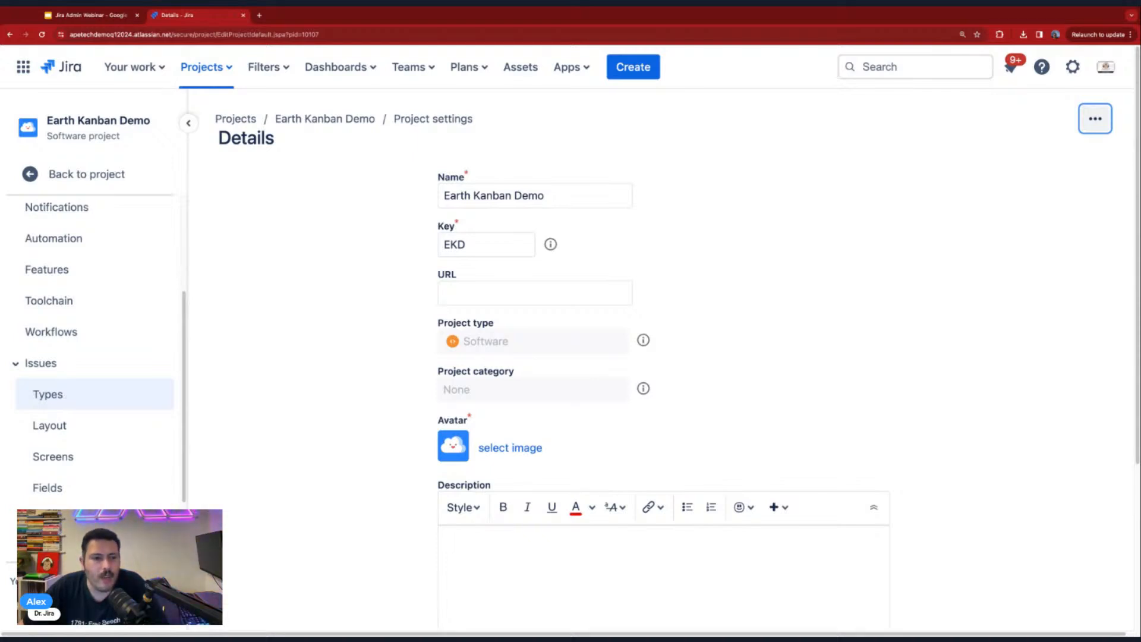
click(46, 396)
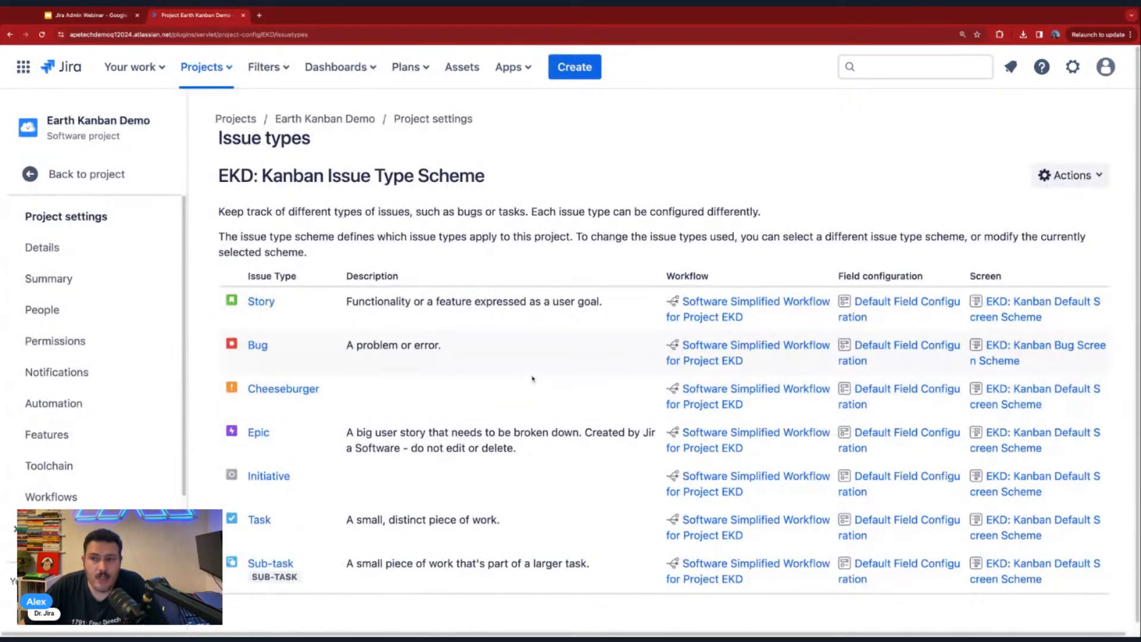
click(1074, 179)
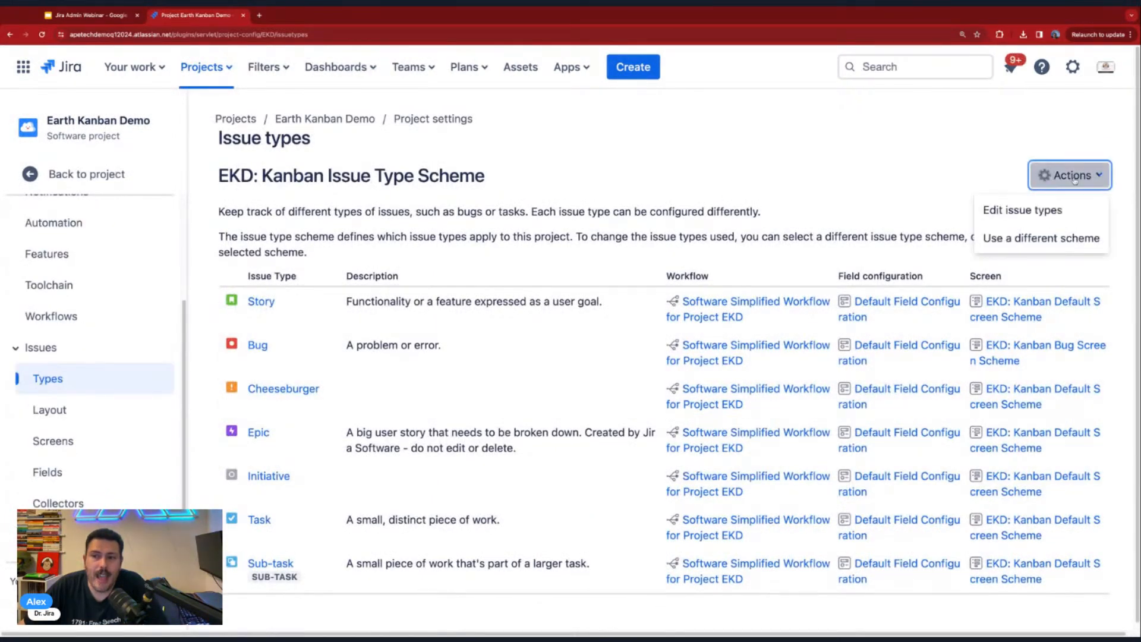
click(1039, 212)
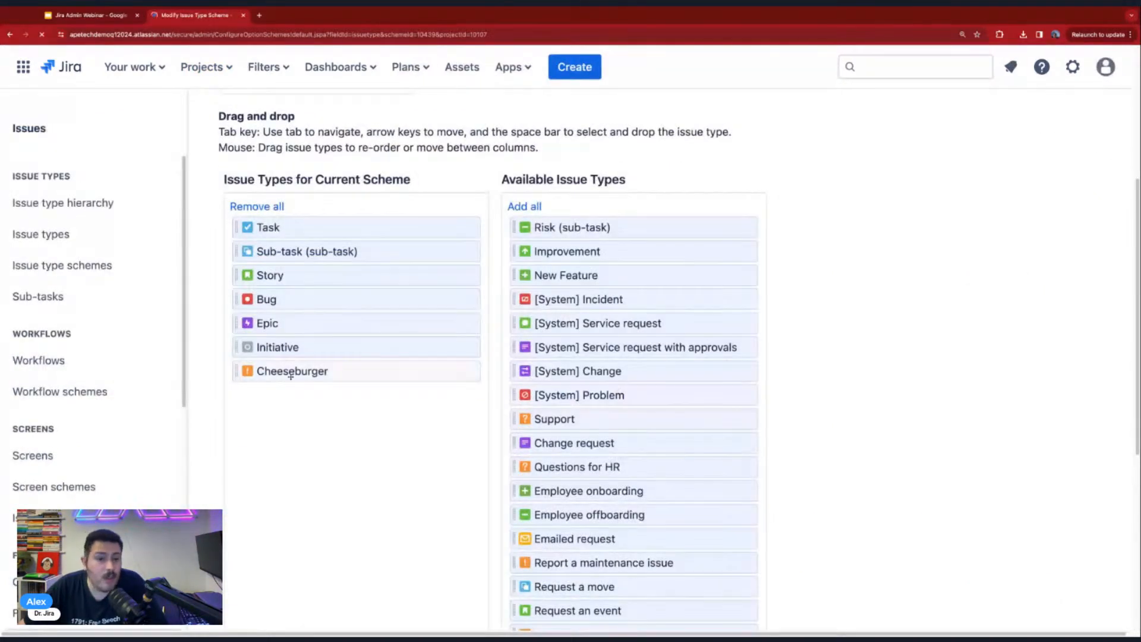
drag(291, 372, 594, 364)
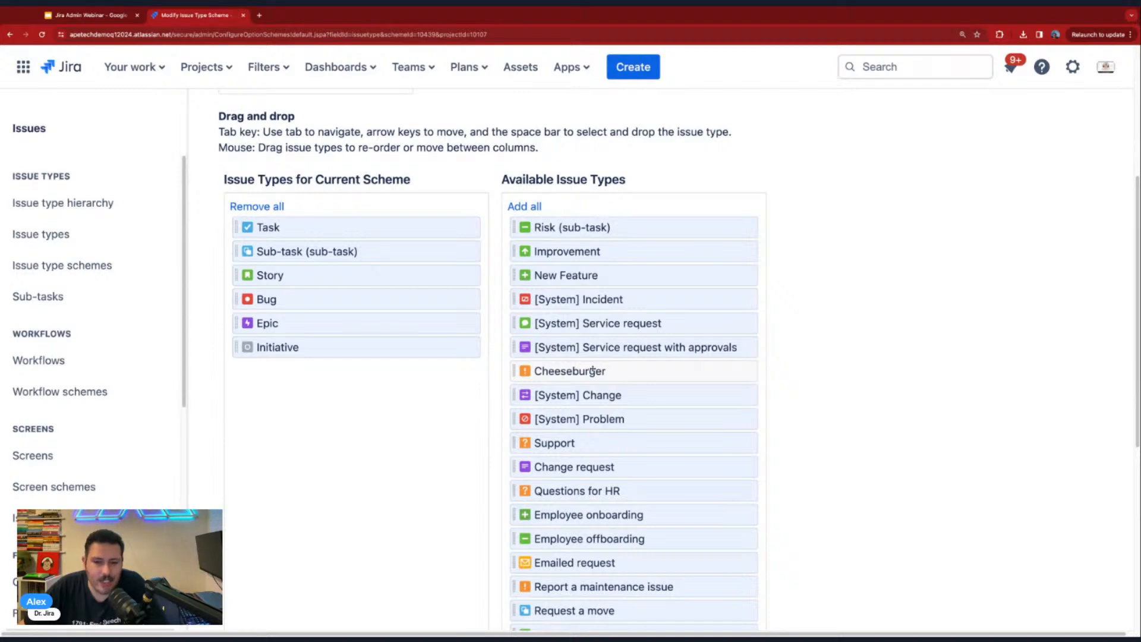
scroll(877, 314, down, 6)
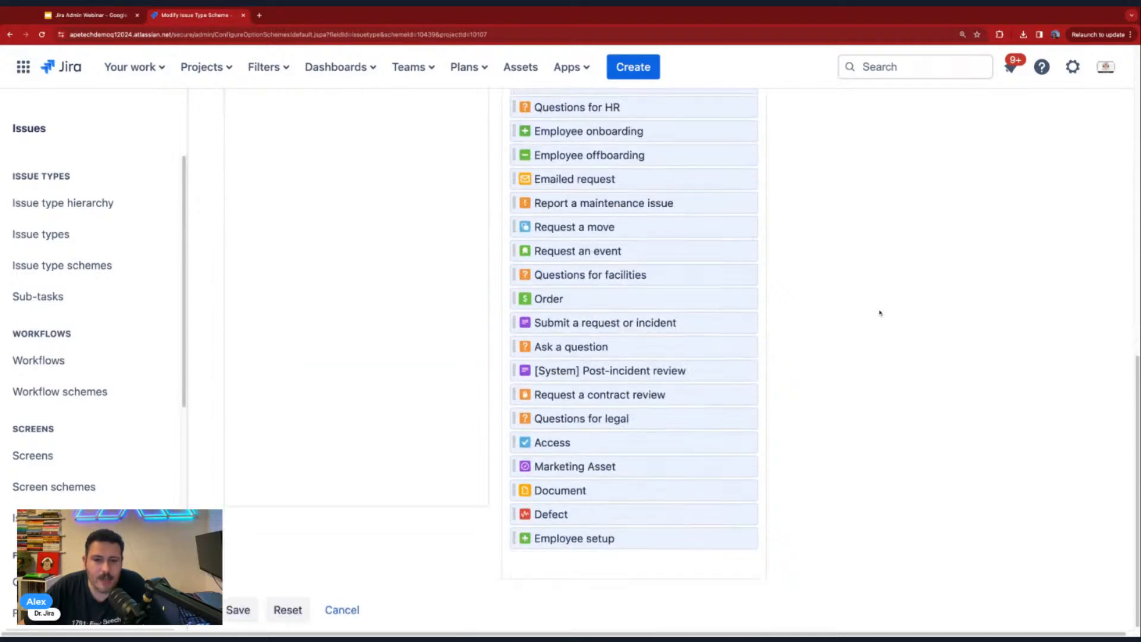
click(238, 607)
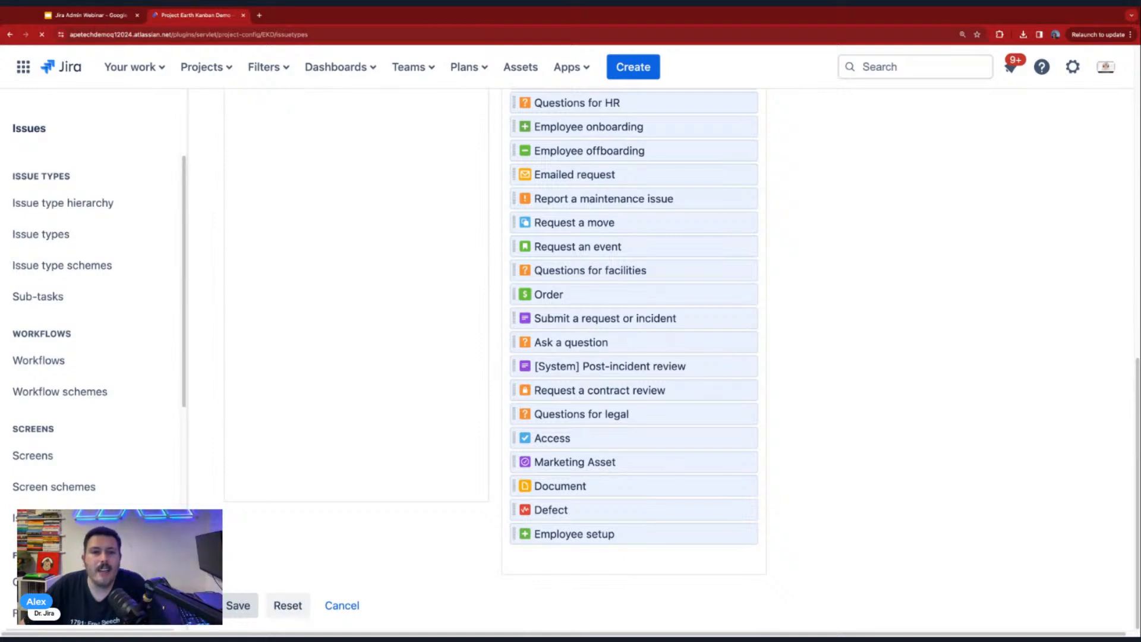
- Check which issue types a new Earth Kanban Demo (EKD) issue offers with Cheeseburger removed from the scheme, and cancel the issue
click(634, 70)
click(351, 300)
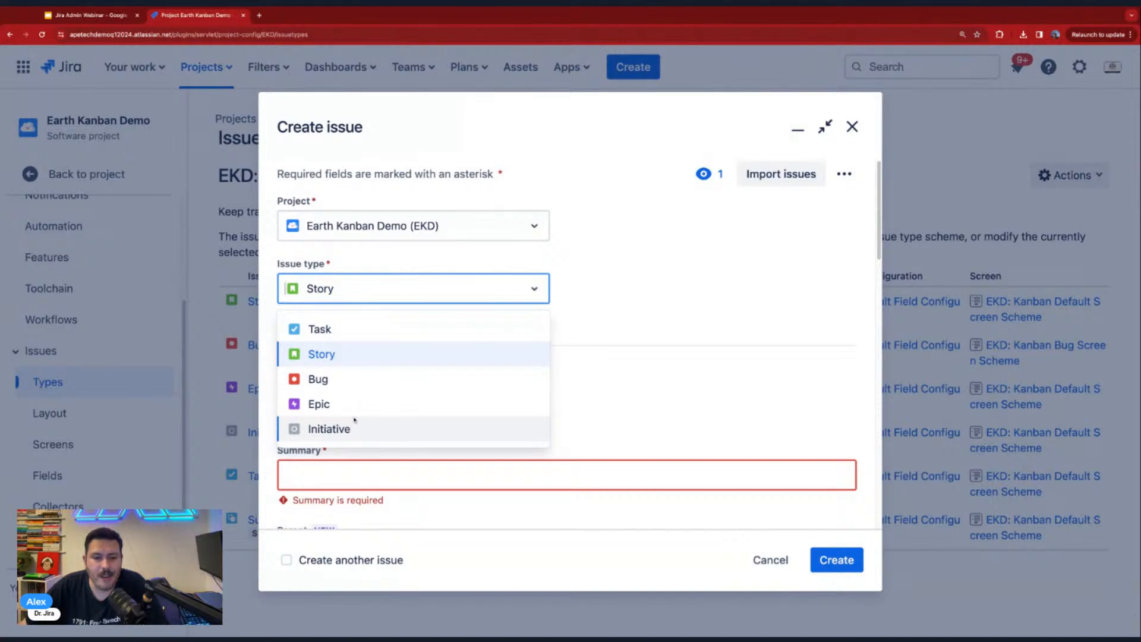
click(771, 560)
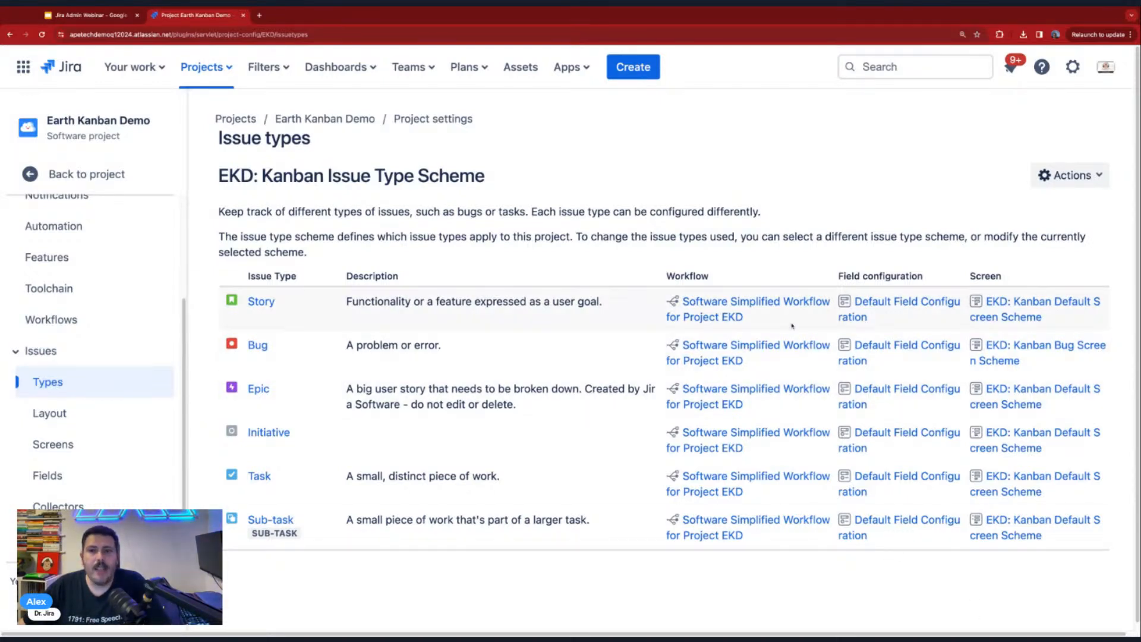
- Open Jira's issue administration settings and examine the levels and assigned issue types in the issue type hierarchy
click(1072, 66)
click(805, 423)
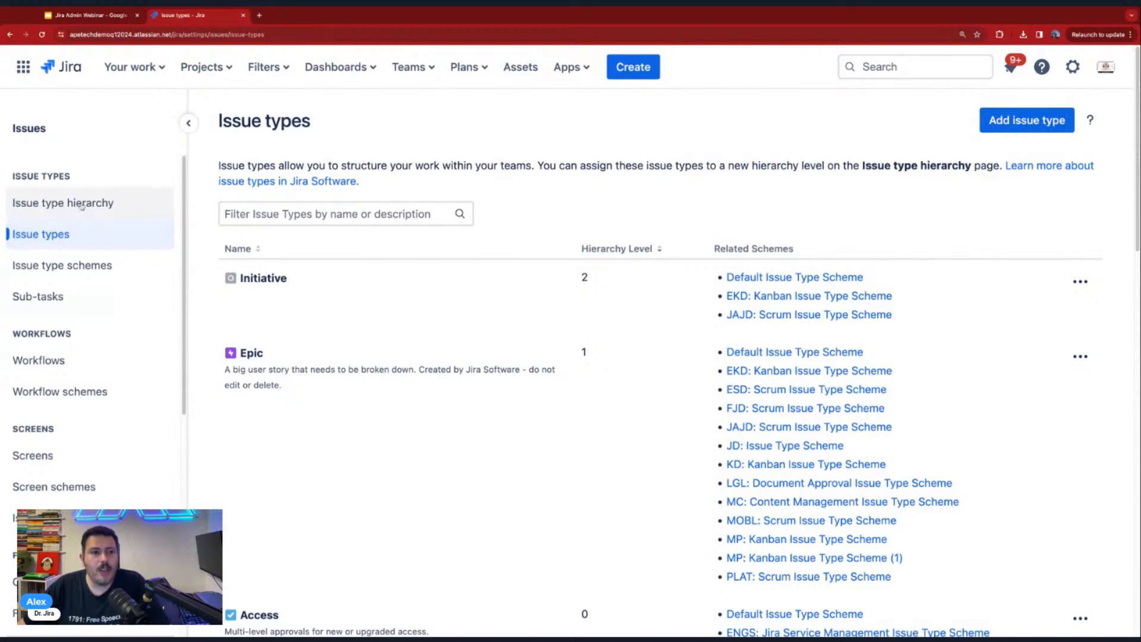
click(40, 204)
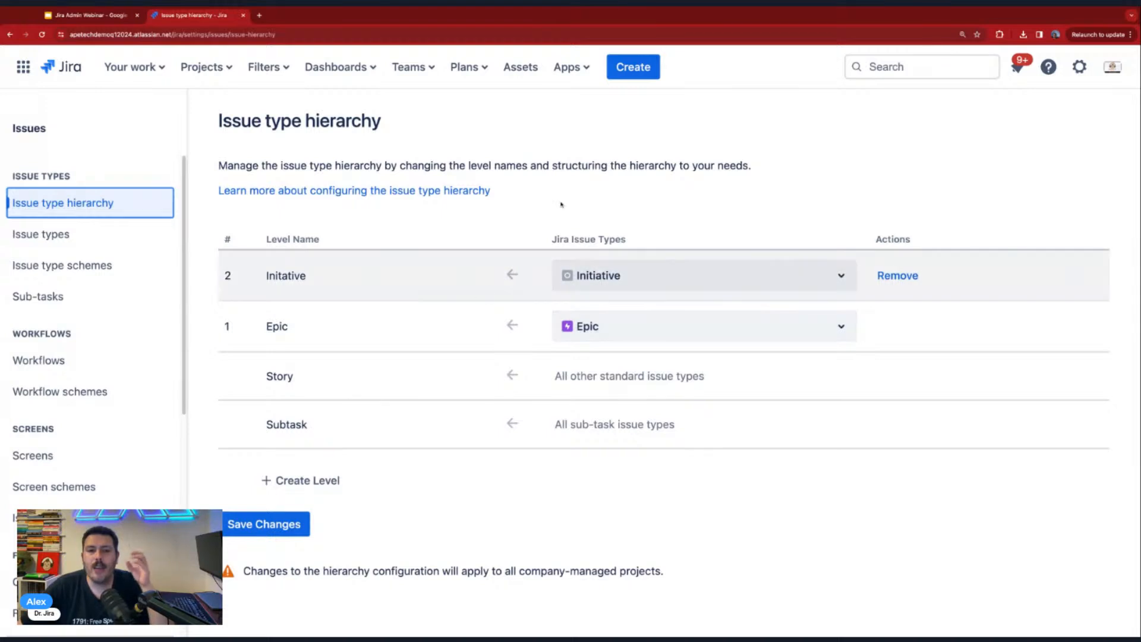
click(470, 277)
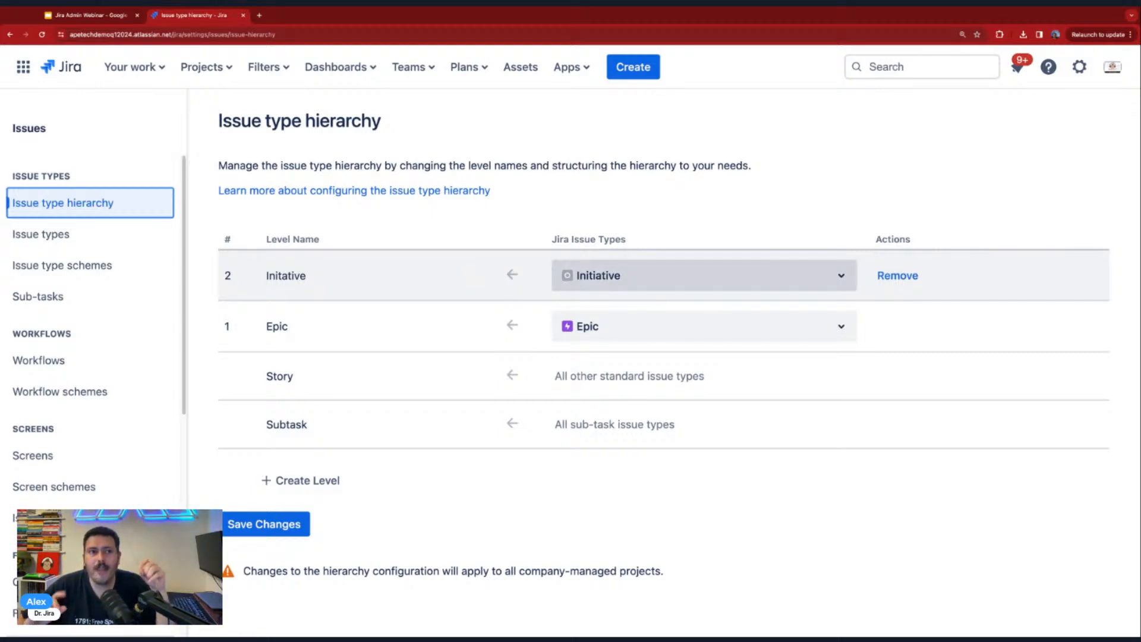
- Switch to the Jira Admin Webinar presentation in Google Slides, show the About The Instructor slide, and open youtube.com in a new tab
click(96, 15)
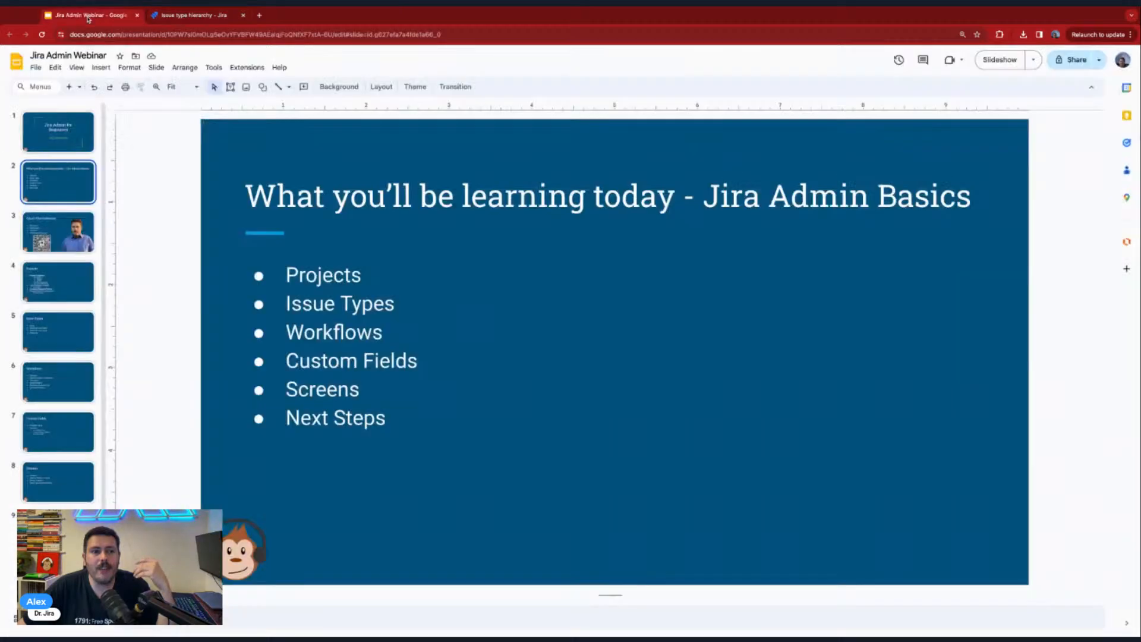
click(63, 217)
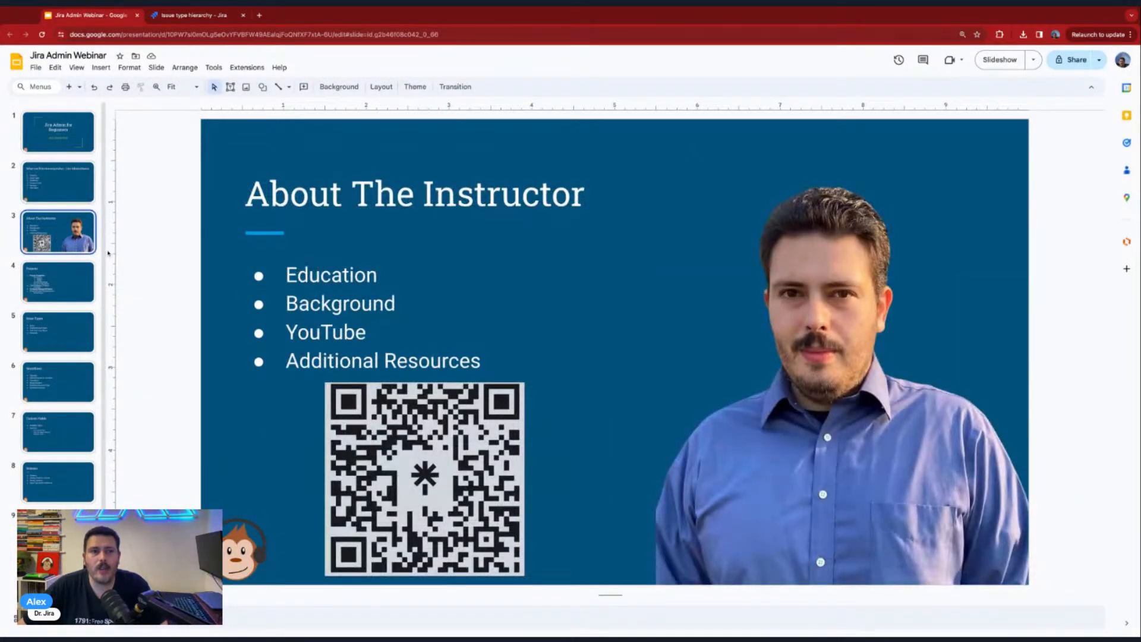
click(259, 16)
text(youtube.com)
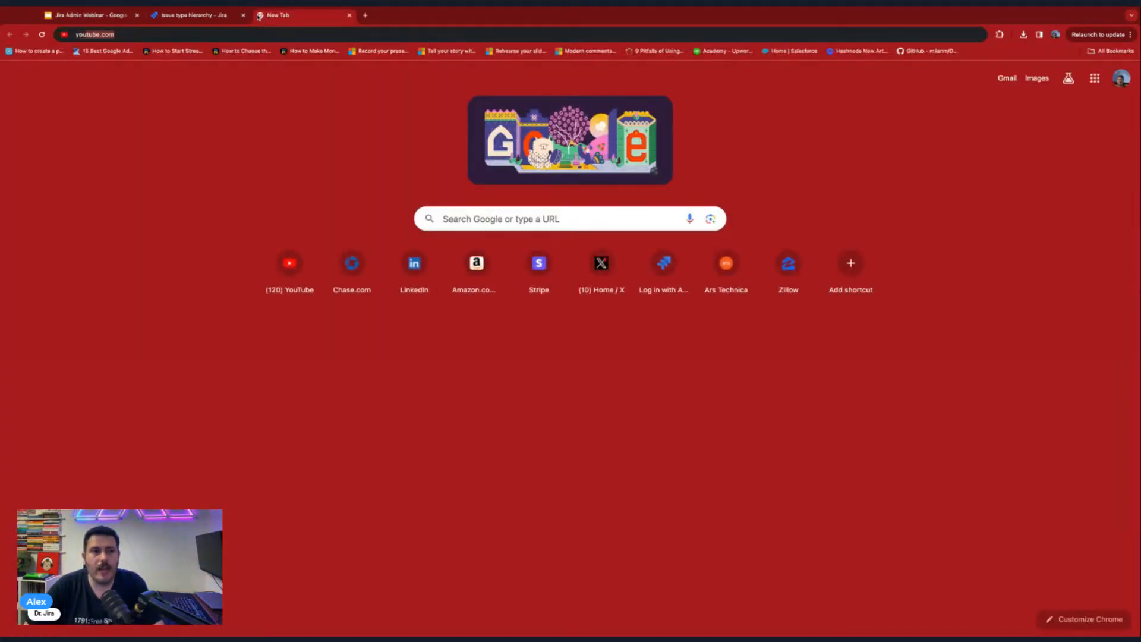
key(Return)
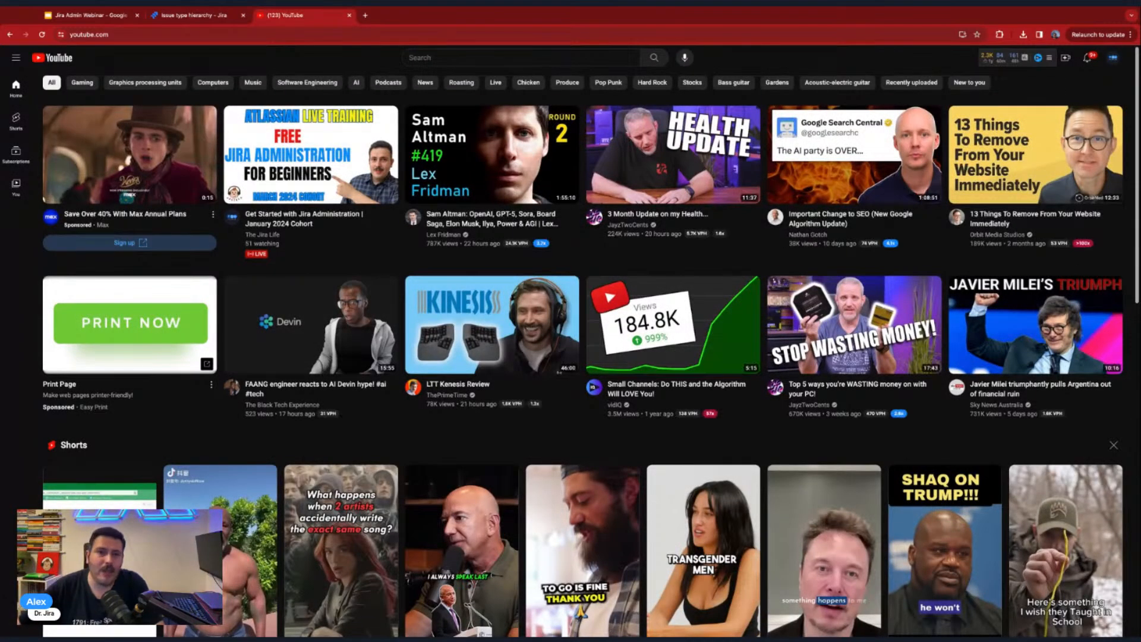
- Search YouTube for "apetech tech tutorials" and open the Apetech Tech Tutorials channel
click(545, 54)
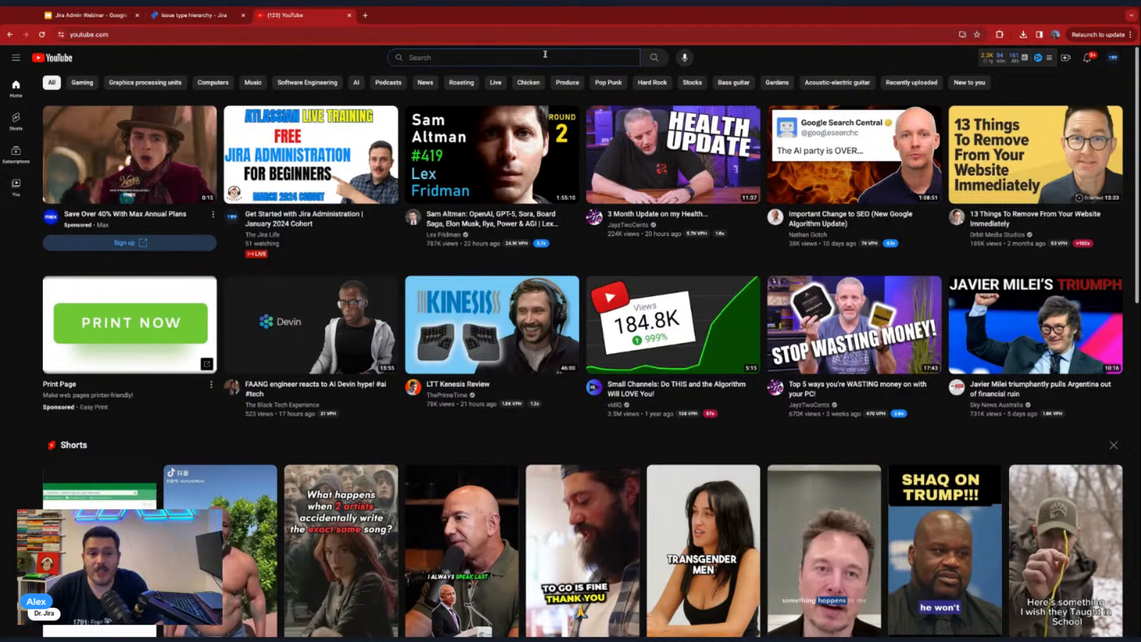
text(apetech te)
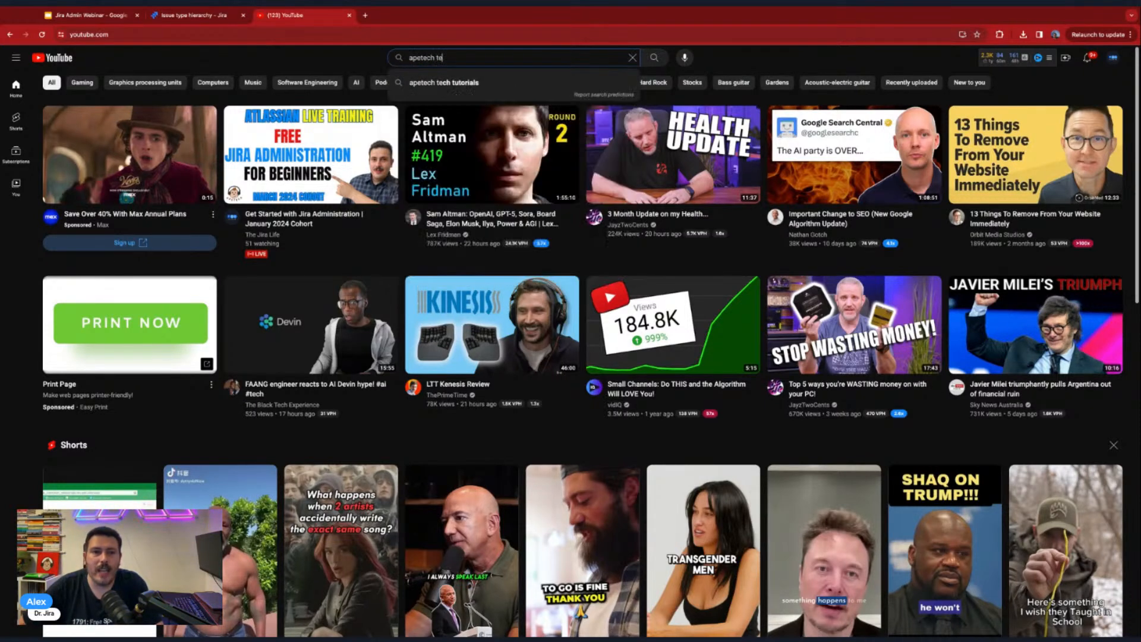
key(Down)
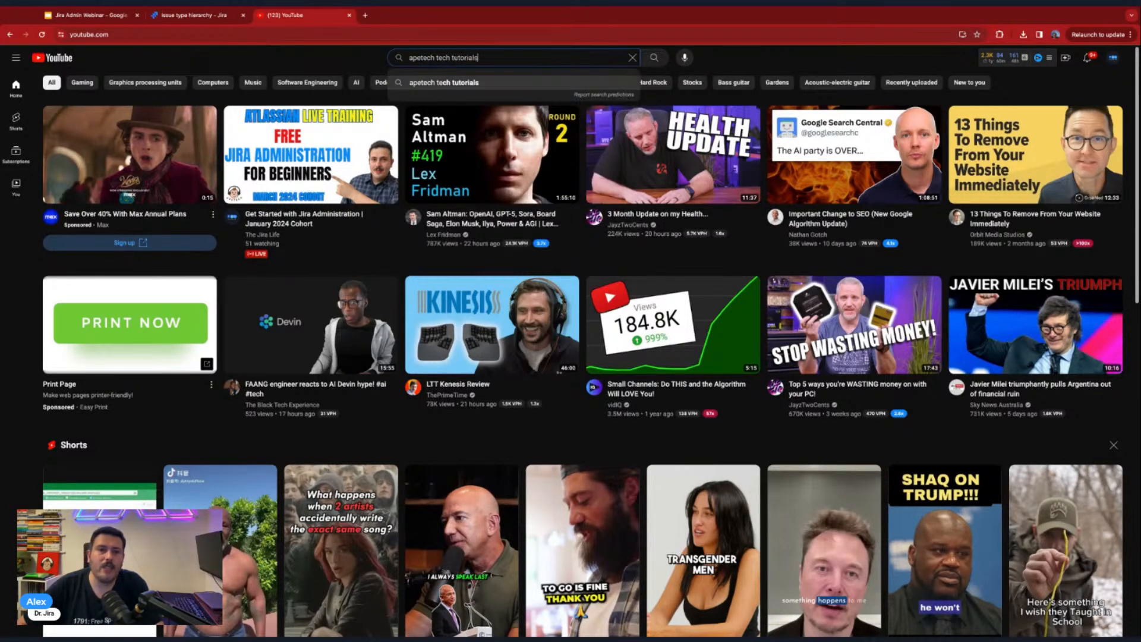
key(Return)
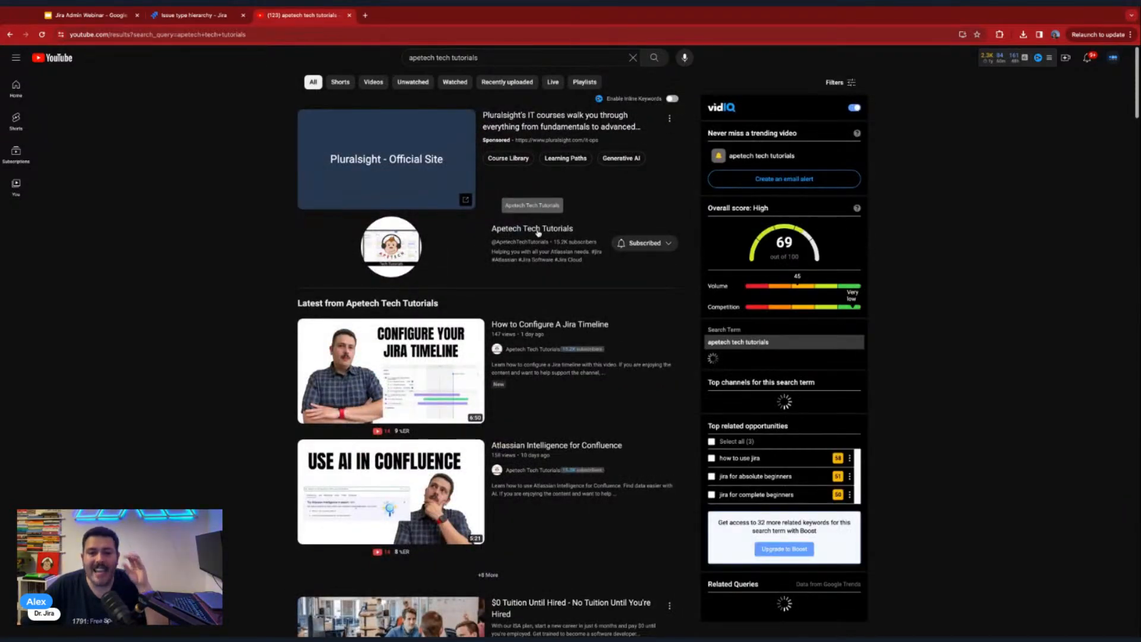
click(538, 229)
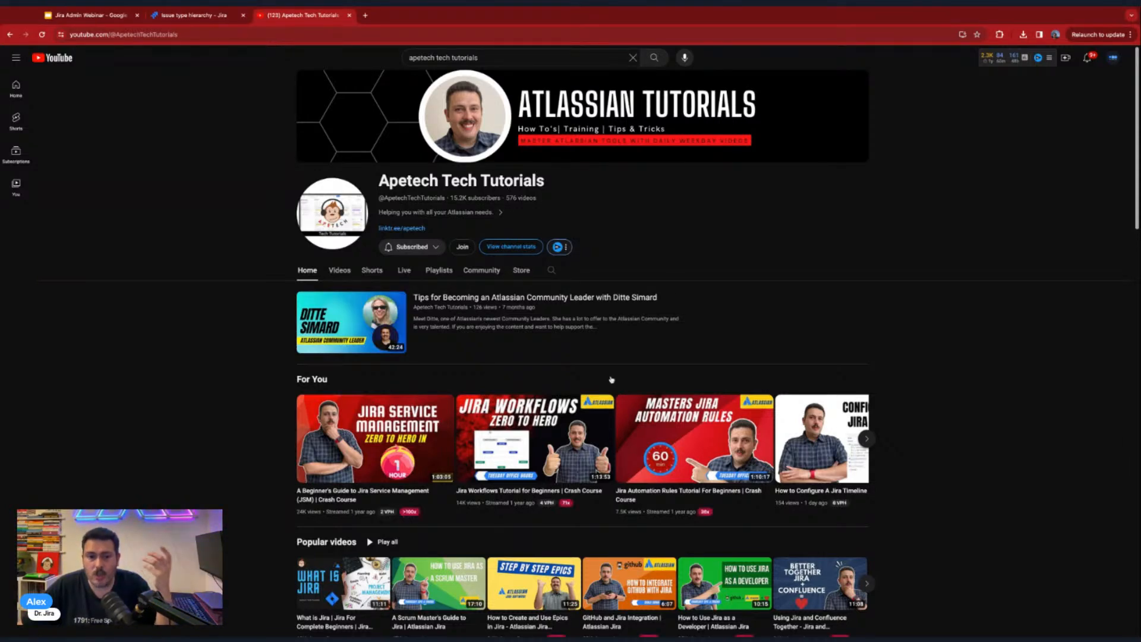
- Browse the Apetech Tech Tutorials channel's home page and its list of past live streams
scroll(611, 379, down, 2)
scroll(611, 380, down, 3)
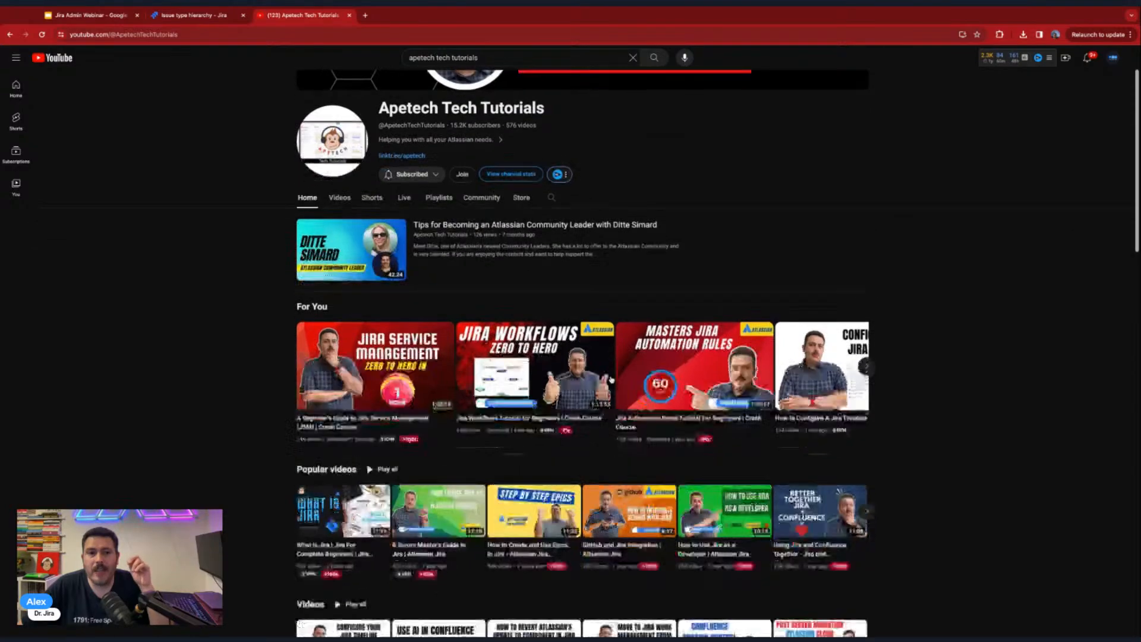
scroll(405, 214, up, 2)
click(405, 208)
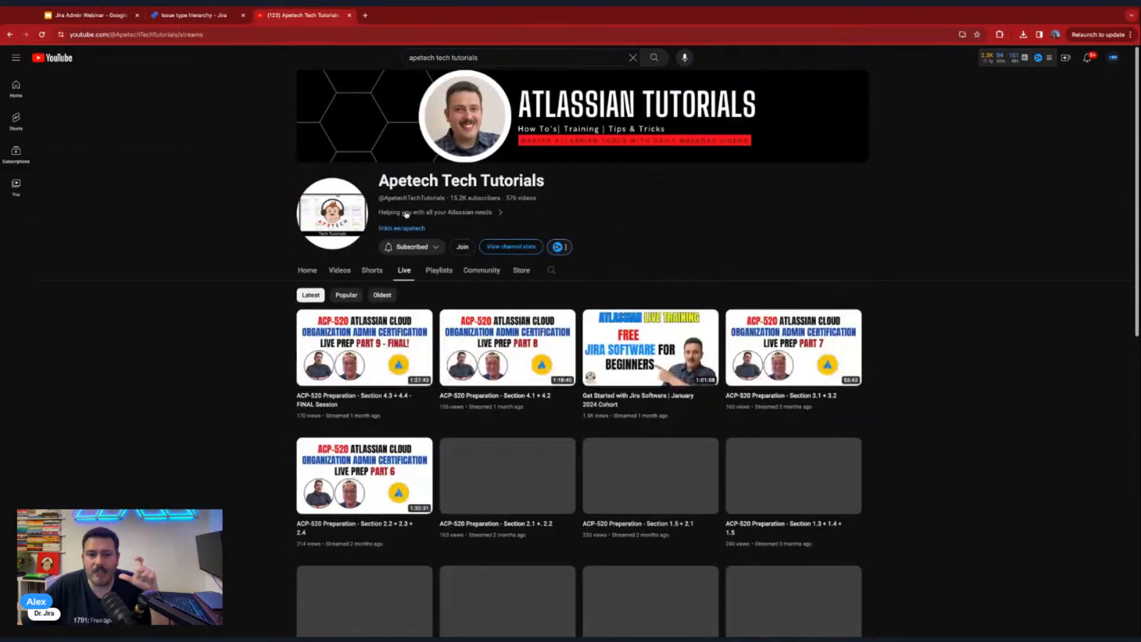
scroll(807, 384, down, 5)
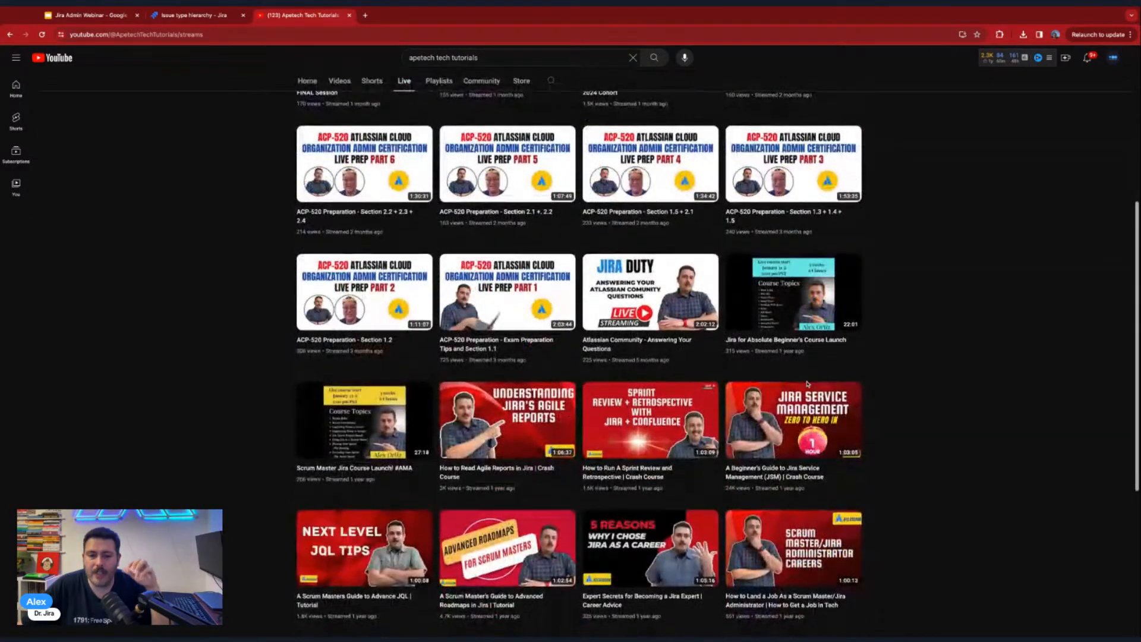
scroll(808, 384, down, 4)
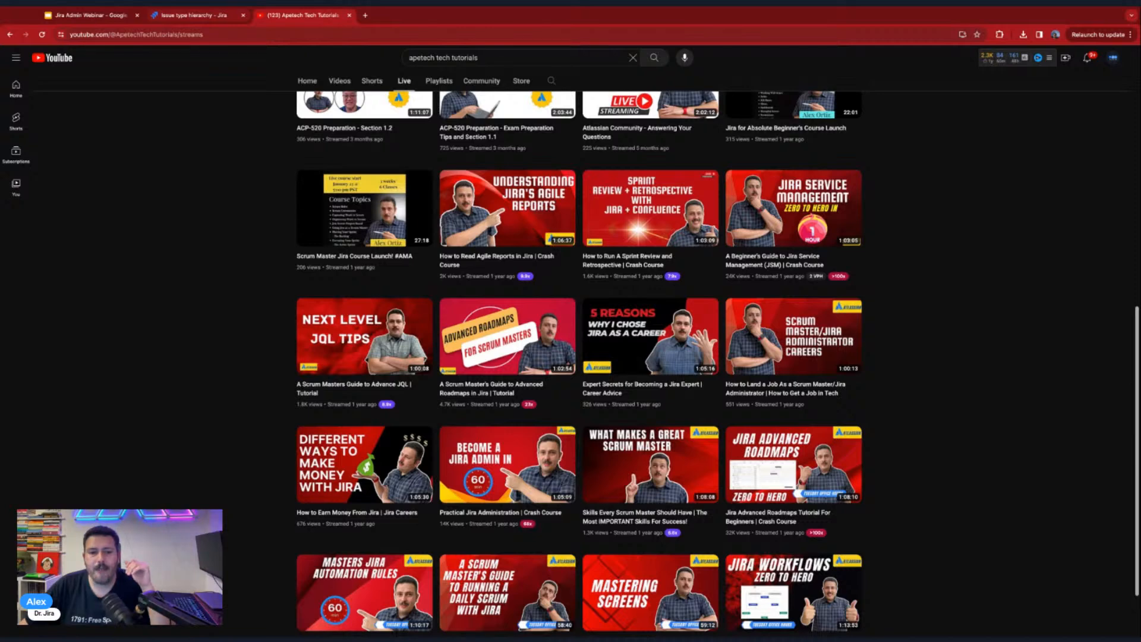
- Switch back to Jira, open the list of issue types, and examine the hierarchy levels of Initiative, Epic and Cheeseburger
click(196, 15)
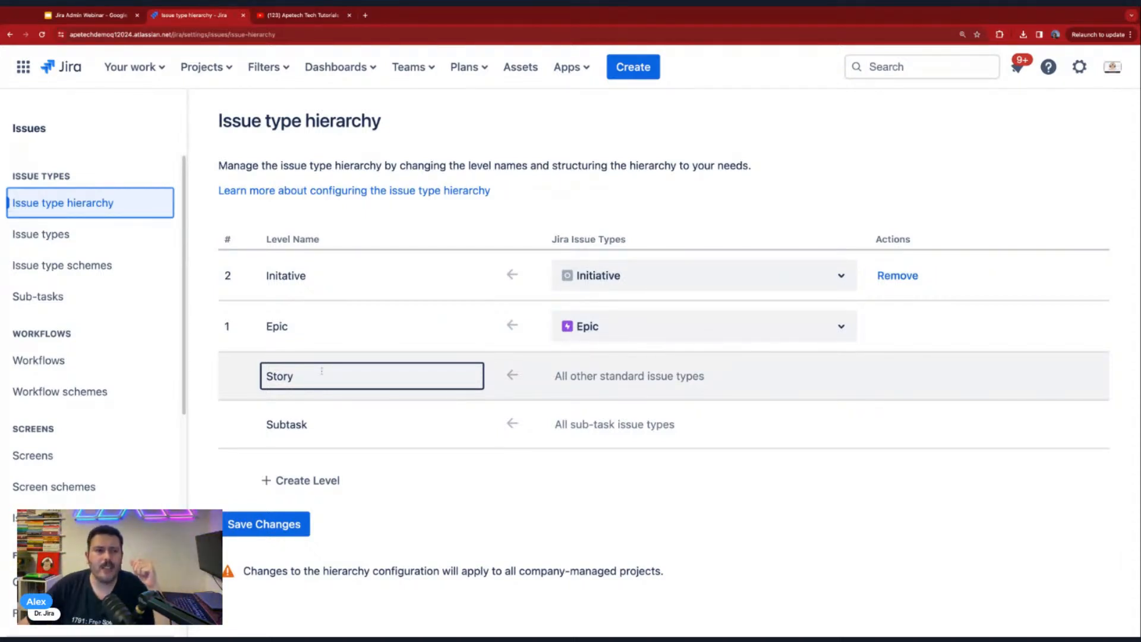
click(60, 241)
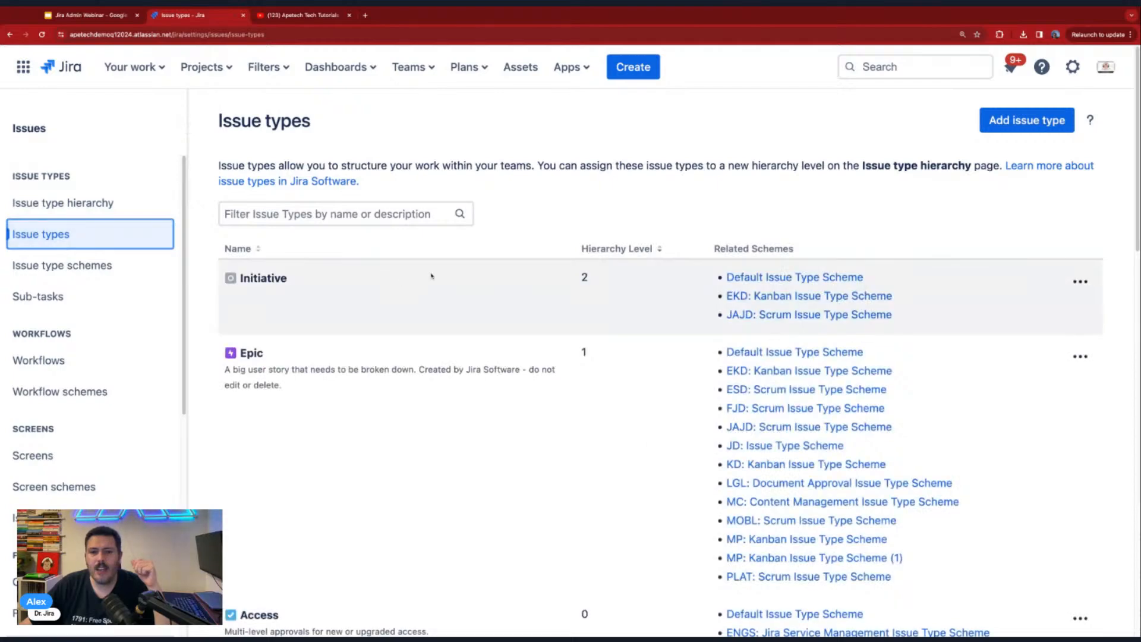
double_click(584, 277)
double_click(584, 352)
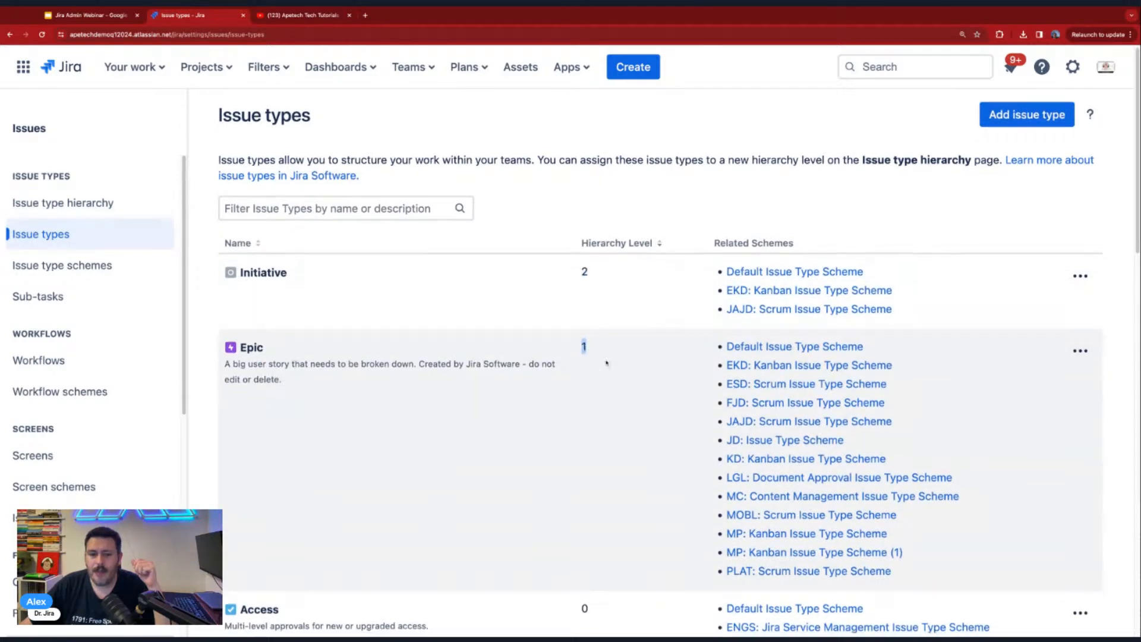
scroll(588, 357, down, 10)
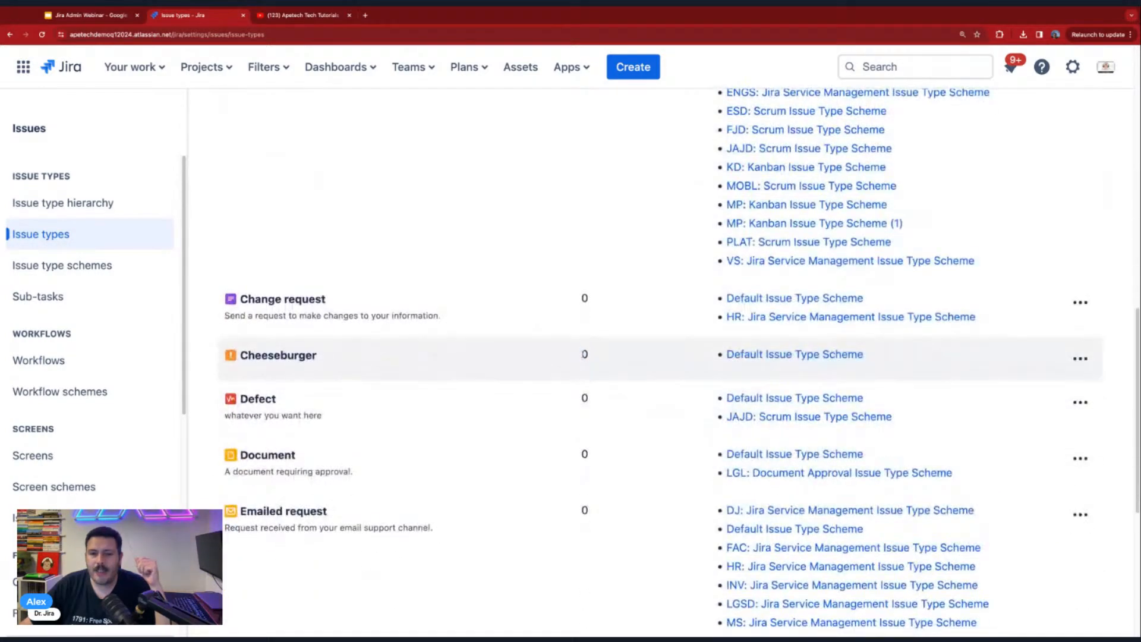
double_click(584, 354)
- Compare Epic's hierarchy level with those of the other issue types in the list, and reopen the issue type hierarchy
scroll(677, 326, up, 8)
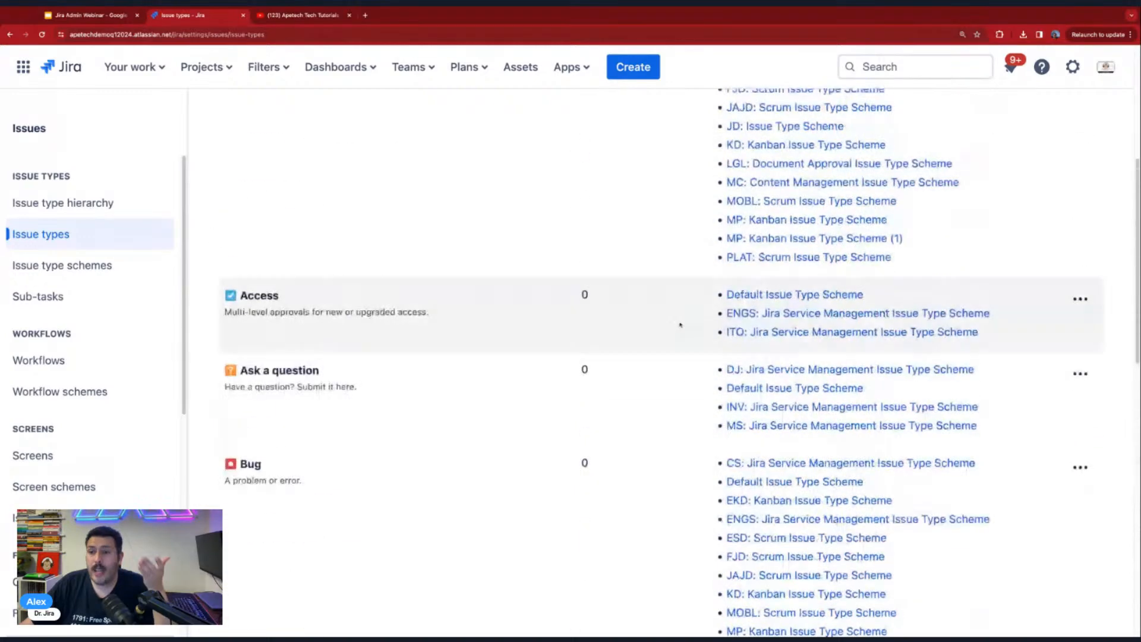
scroll(681, 325, up, 5)
scroll(580, 300, down, 4)
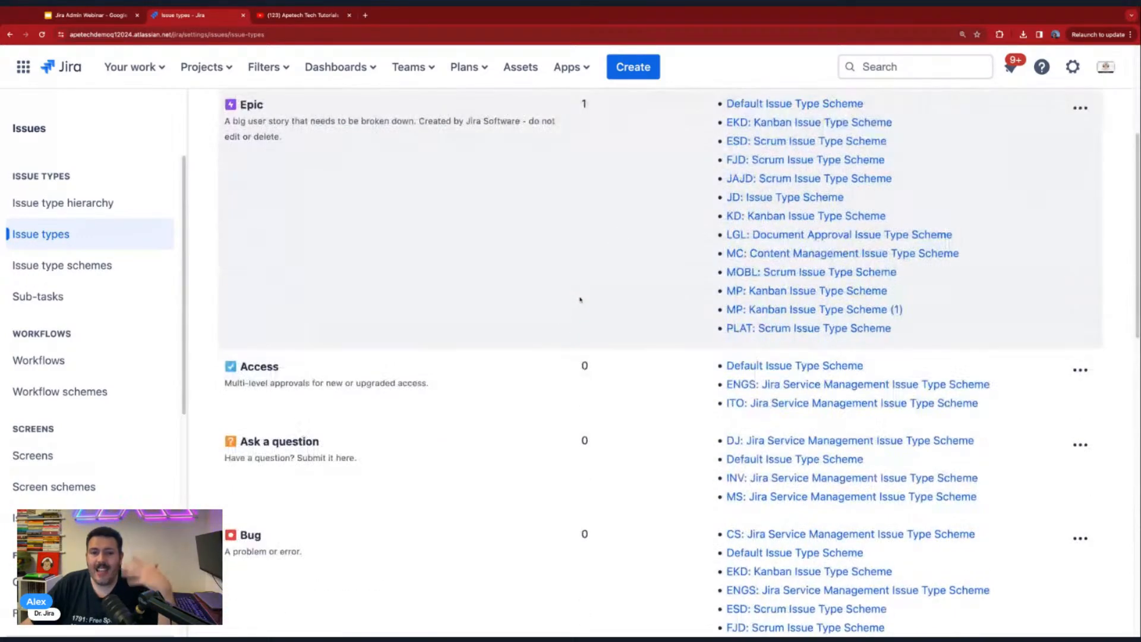
scroll(615, 252, down, 10)
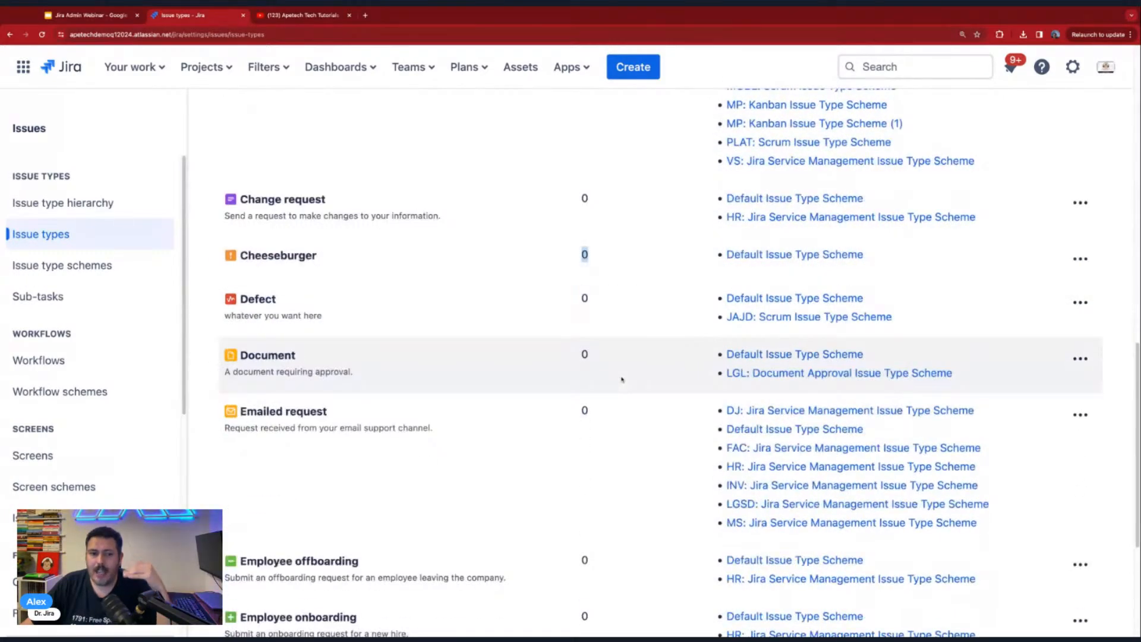
scroll(621, 375, down, 4)
scroll(620, 374, up, 10)
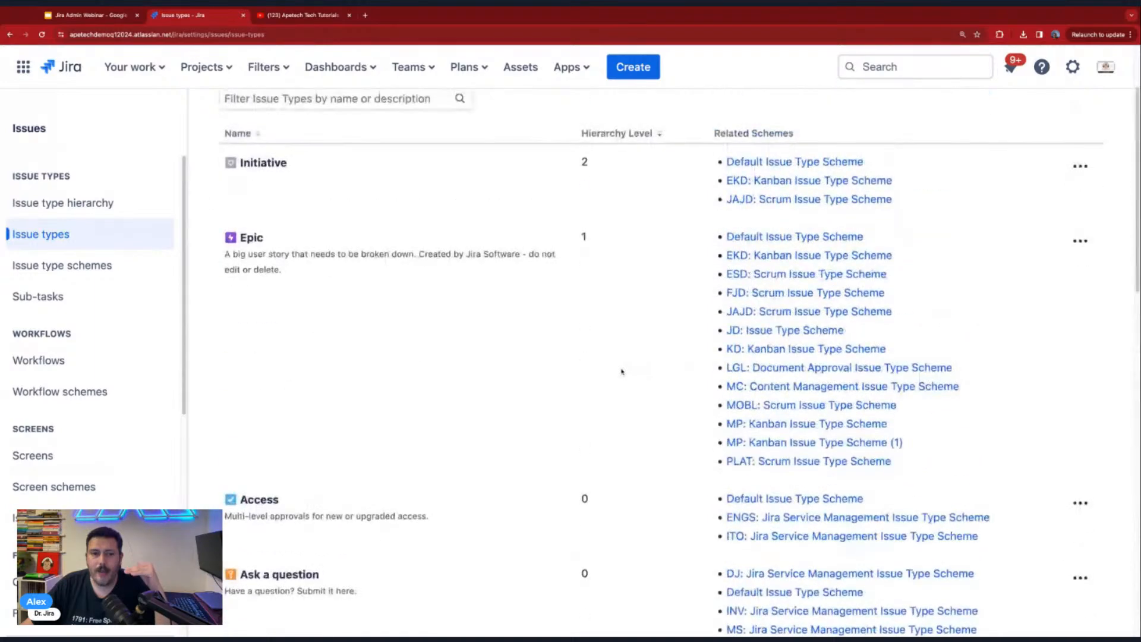
double_click(582, 237)
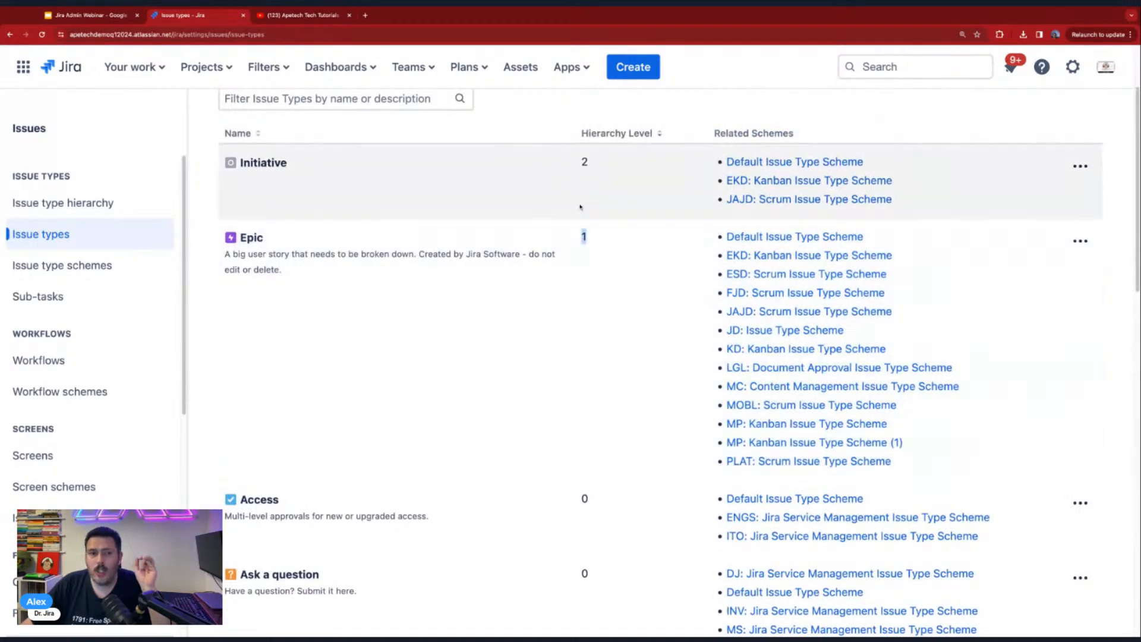
click(36, 205)
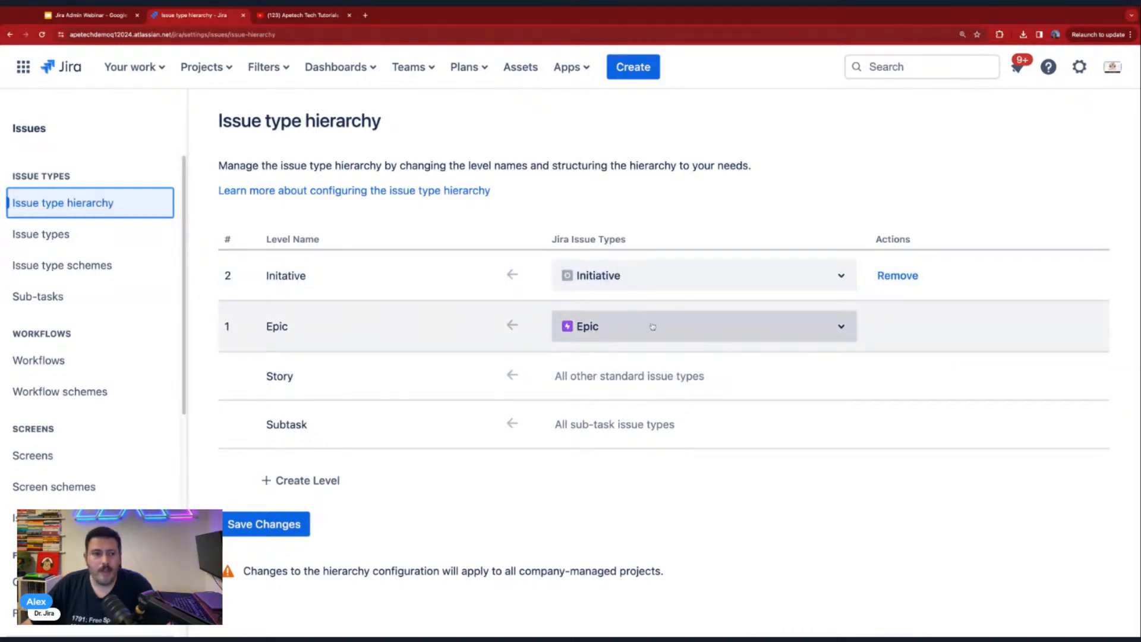
- Open the sub-tasks list, view the issue types offered when creating an Earth Kanban Demo issue, and discard the new issue
click(42, 295)
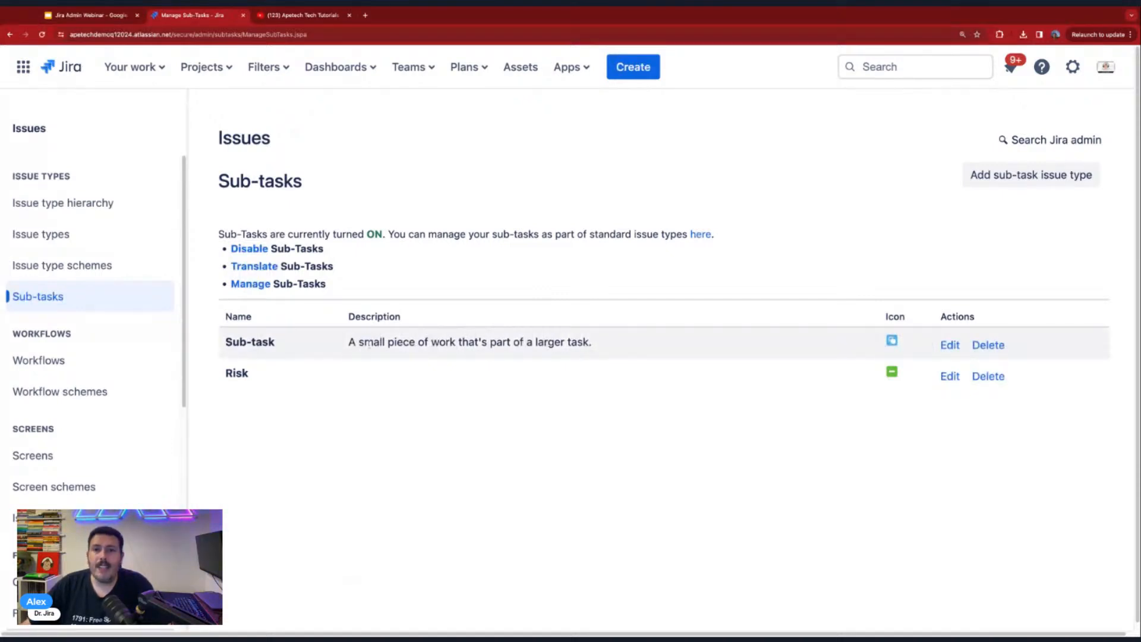
click(633, 67)
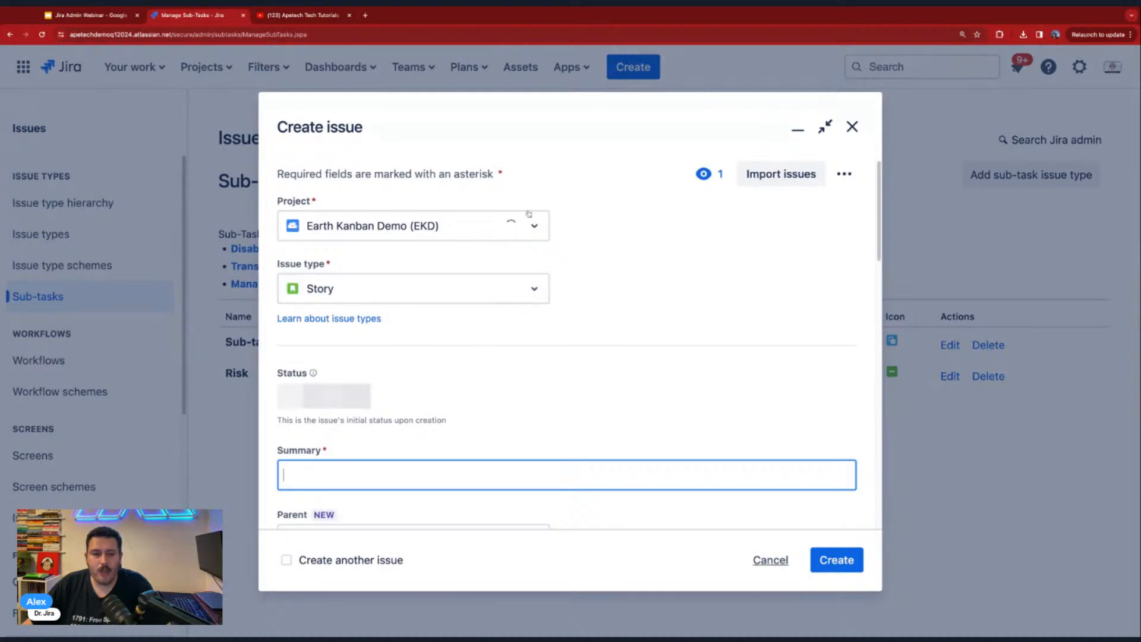
key(Escape)
key(c)
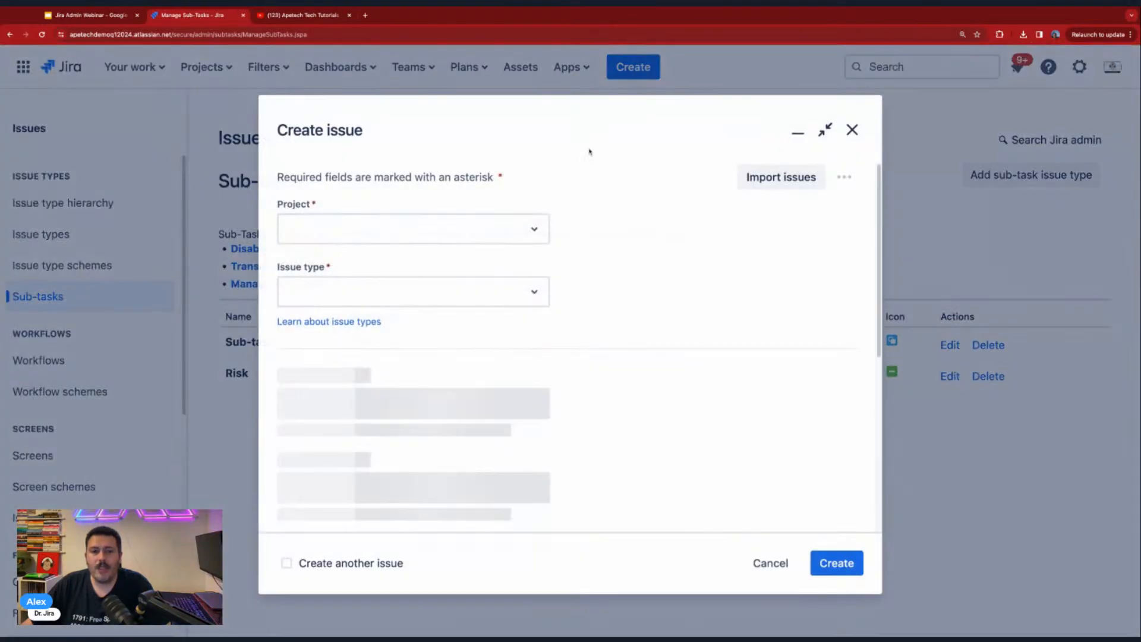
click(376, 297)
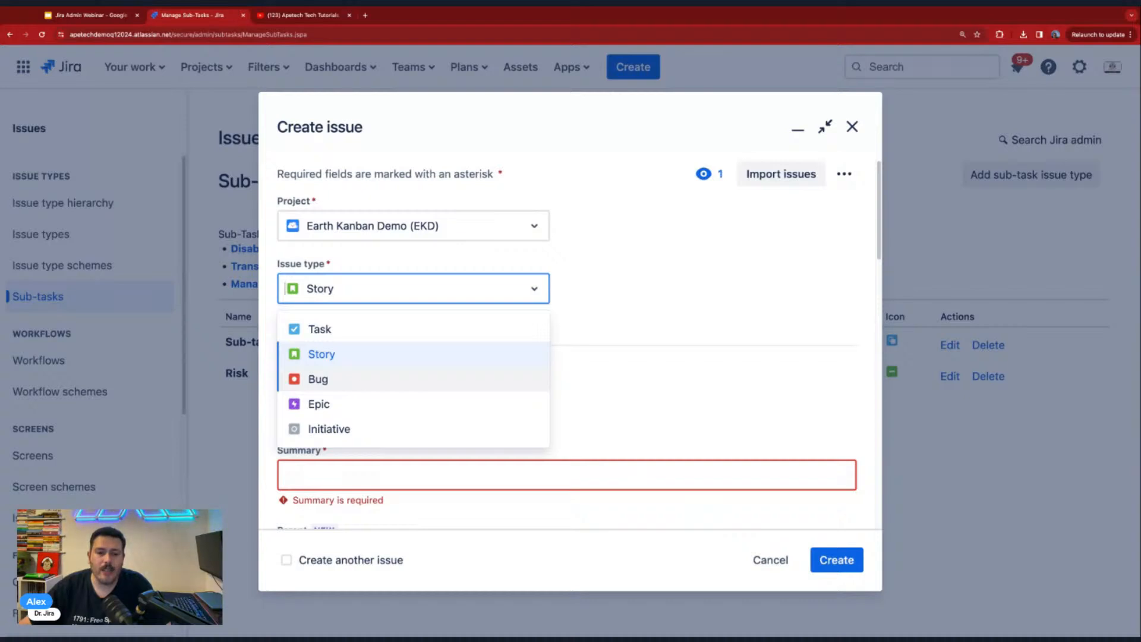
click(768, 559)
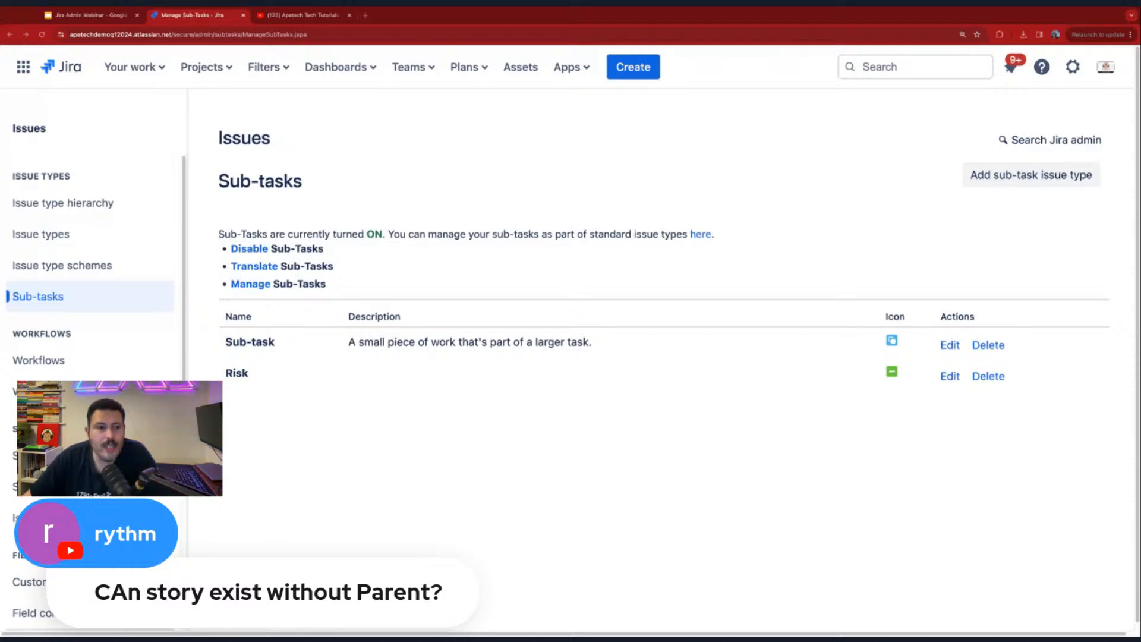
- Reopen the list of issue types and look up Story's hierarchy level on page 2
click(47, 235)
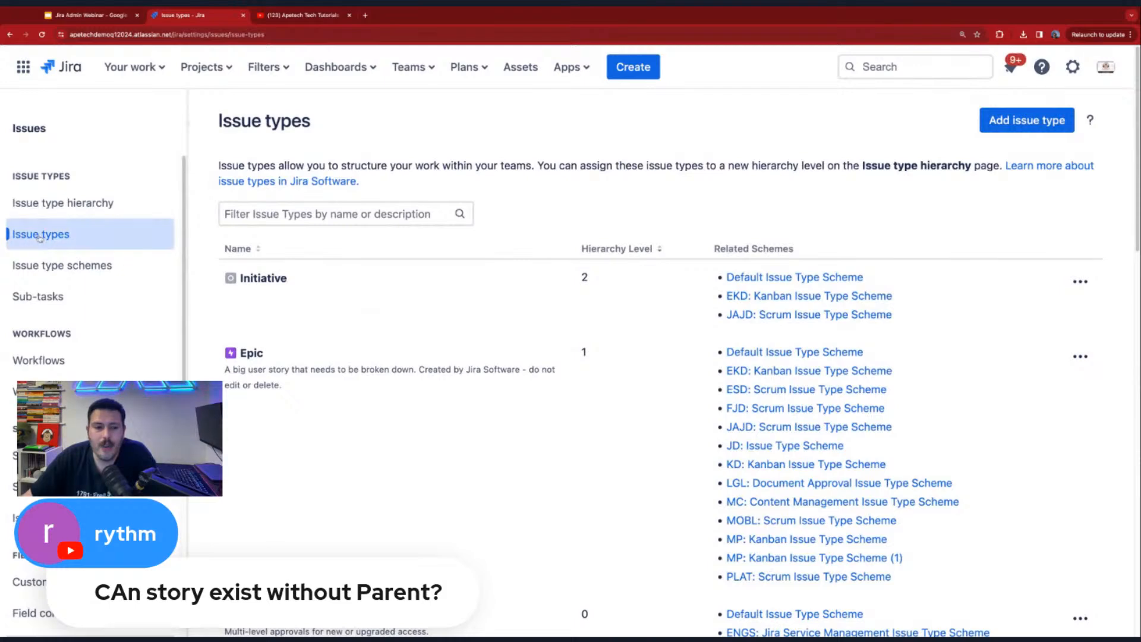
scroll(492, 444, down, 20)
scroll(492, 445, down, 3)
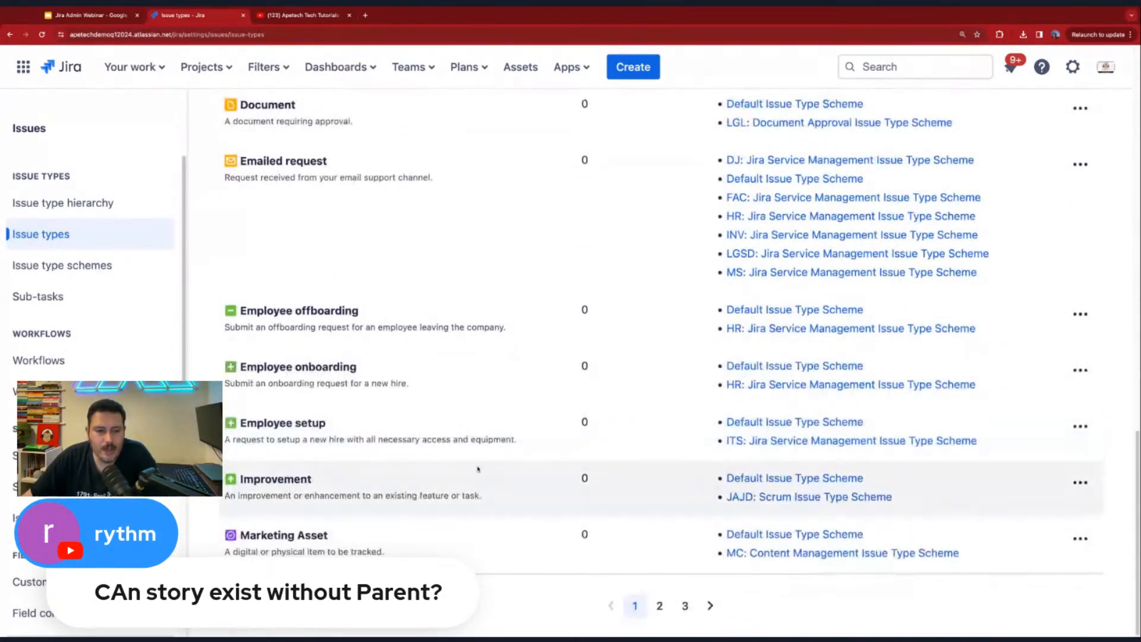
click(659, 605)
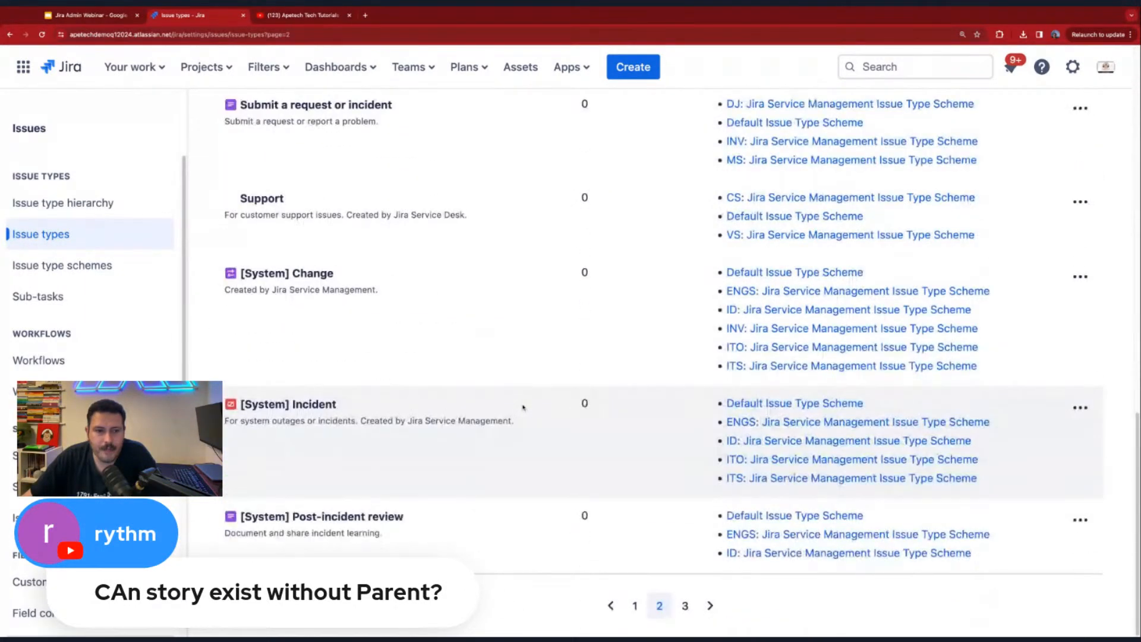
scroll(522, 405, up, 8)
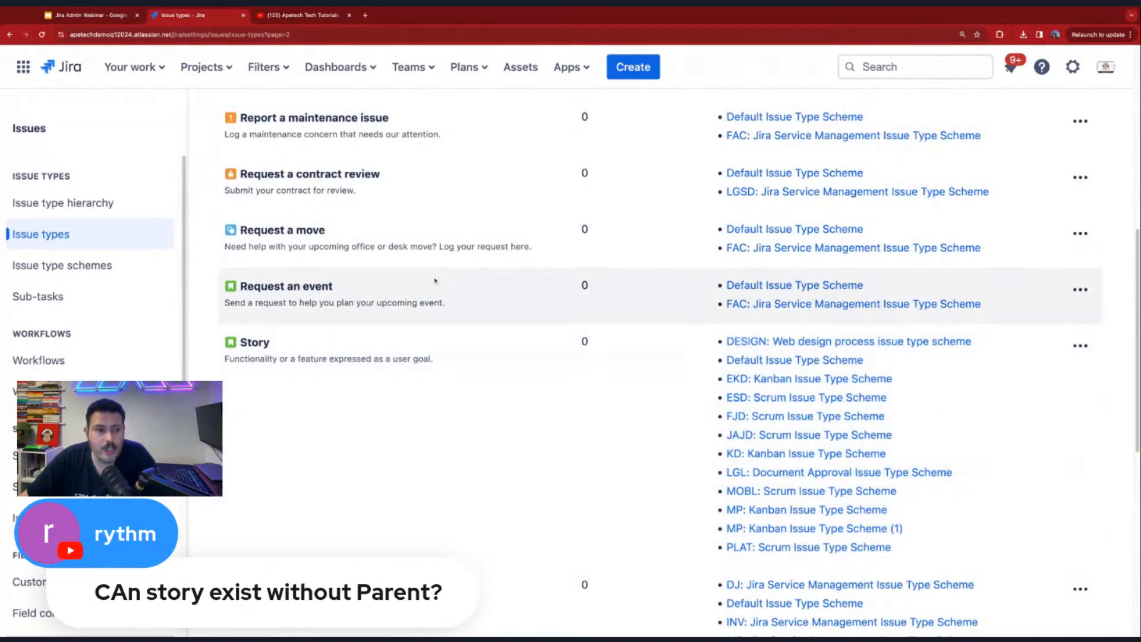
- Review the sub-tasks list and highlight the hierarchy levels of Risk and Sub-task on page 3 of the issue types list
click(71, 296)
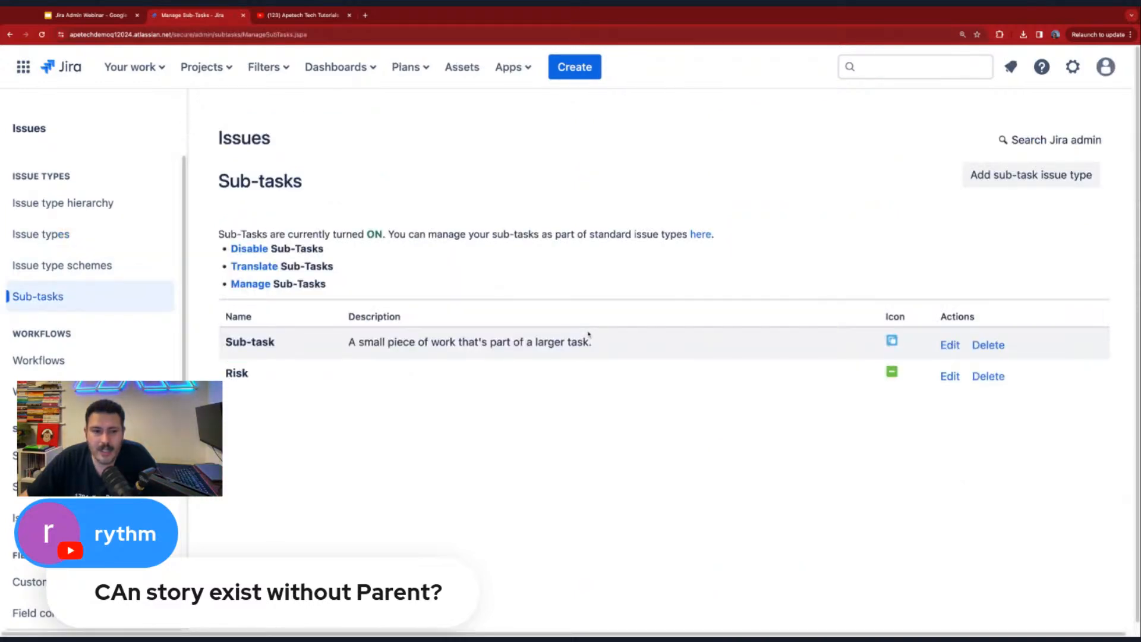
click(41, 234)
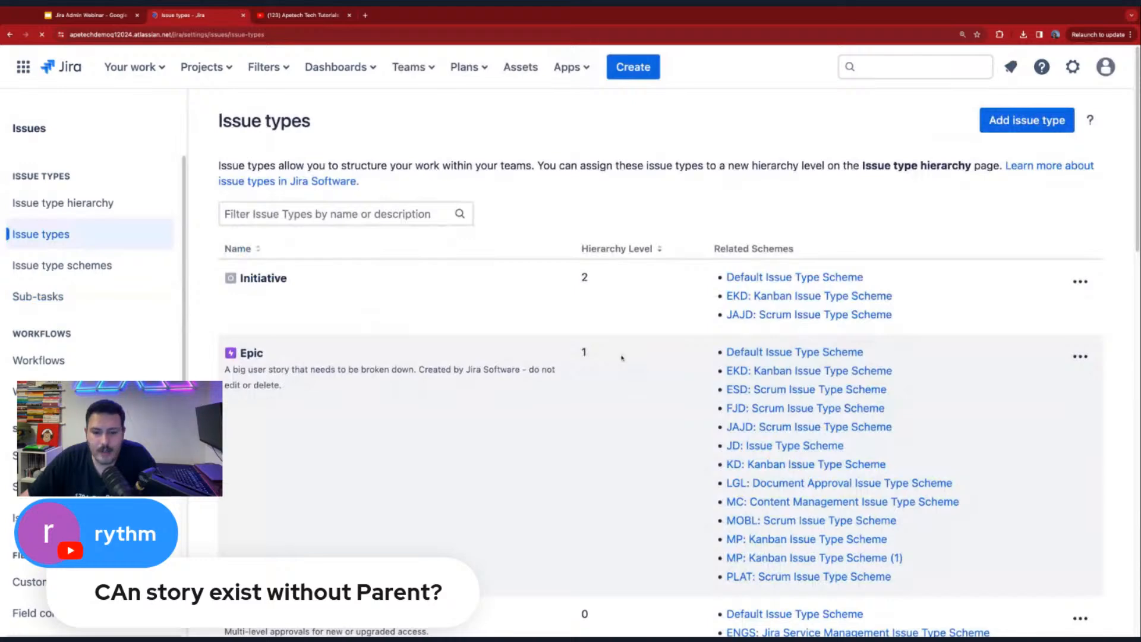
scroll(622, 357, down, 20)
click(657, 607)
scroll(535, 450, up, 3)
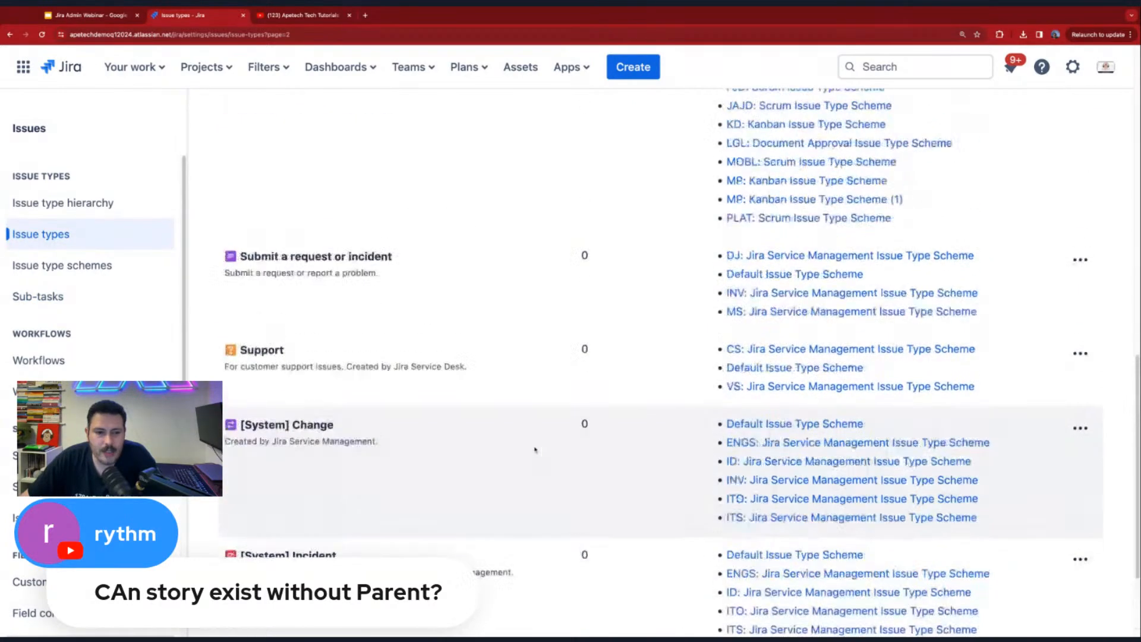
scroll(535, 450, up, 15)
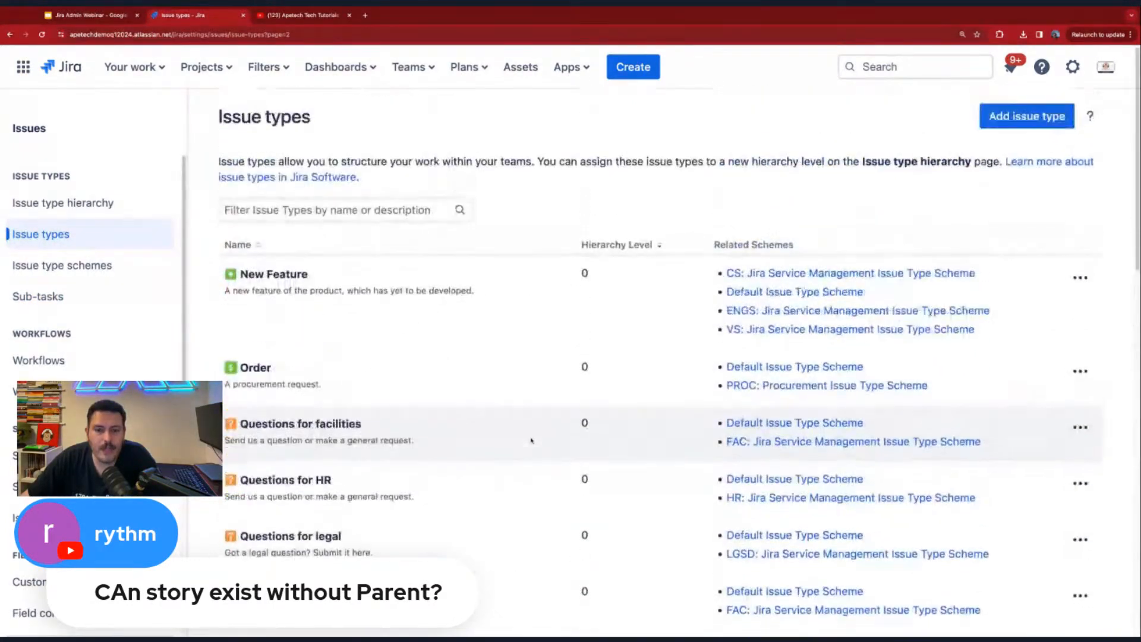
scroll(532, 441, down, 15)
click(687, 606)
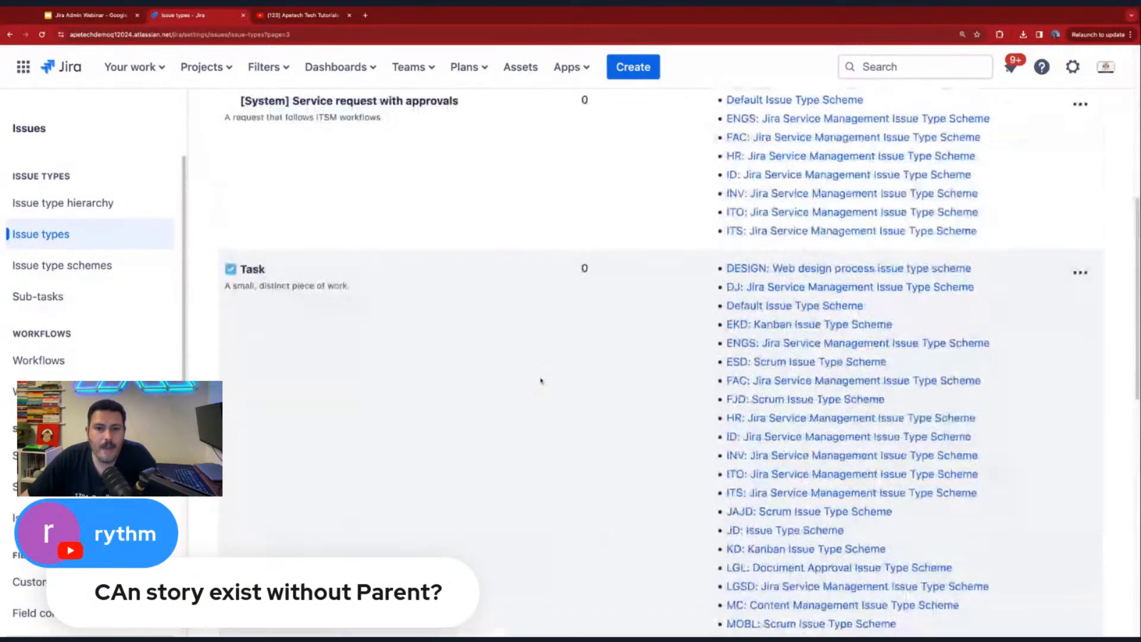
scroll(541, 375, down, 12)
scroll(539, 375, up, 1)
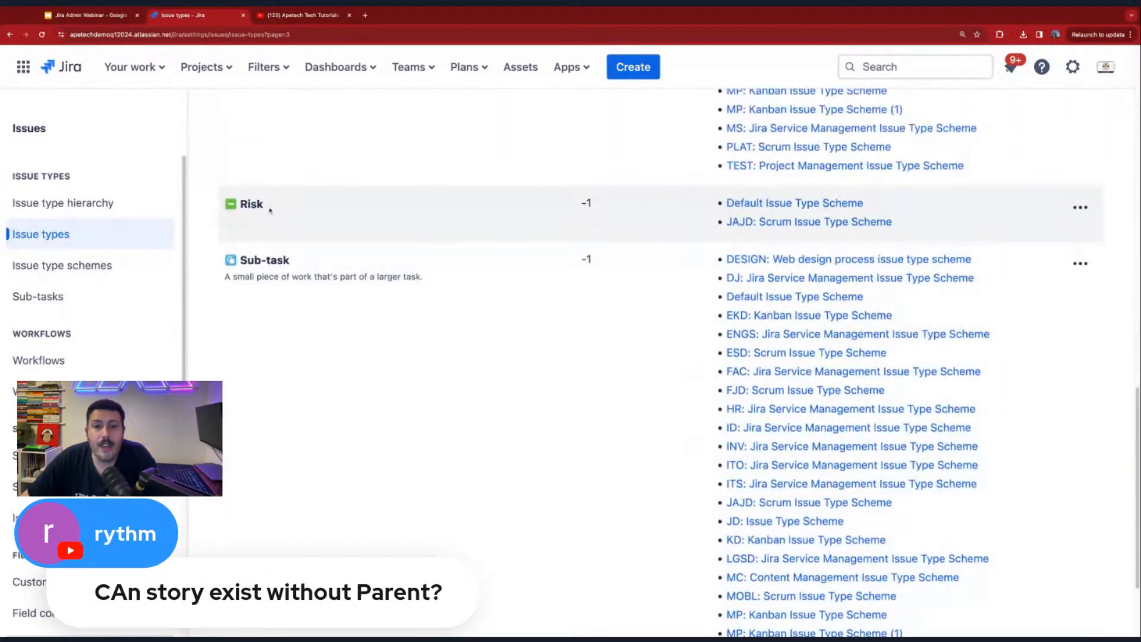
drag(582, 202, 595, 205)
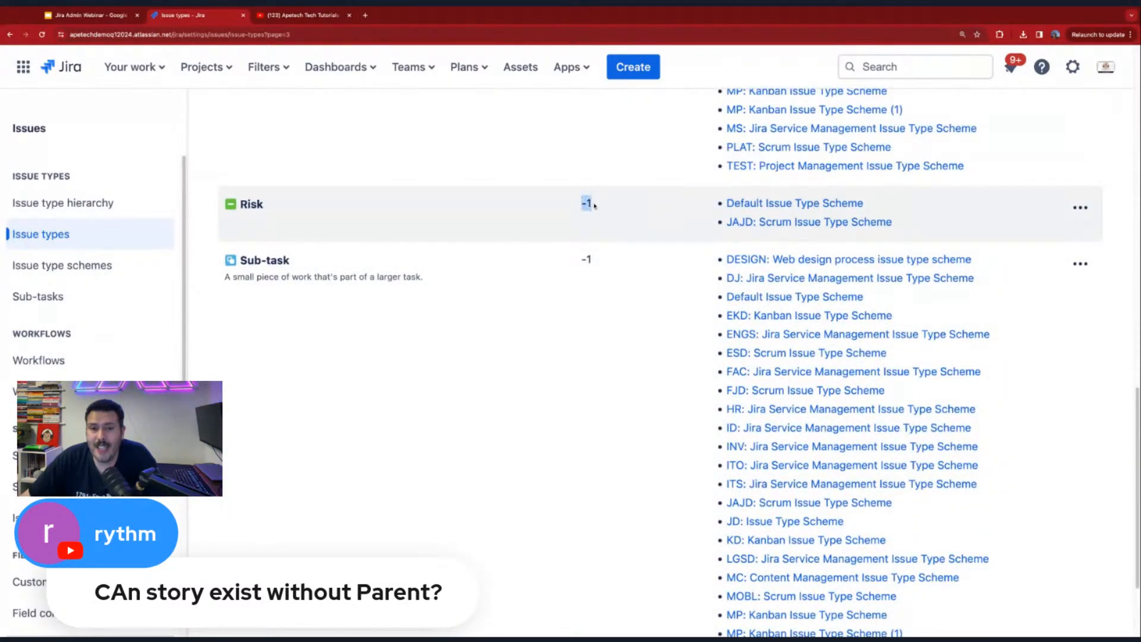
drag(579, 259, 611, 256)
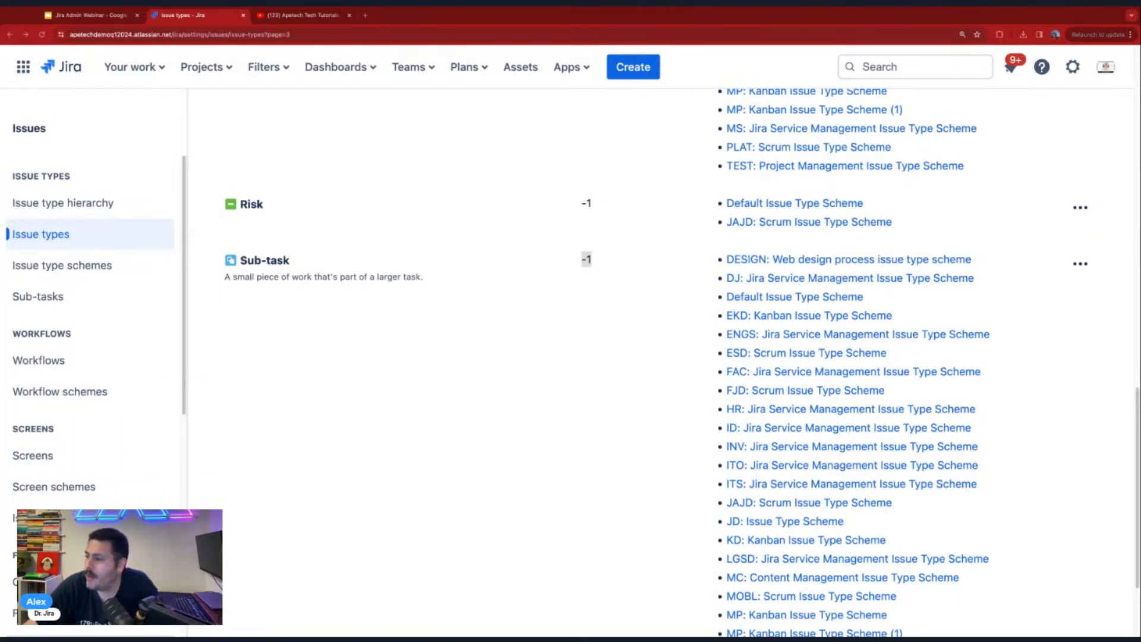
- Open the list of workflows in Jira, show the Workflows slide of the Jira Admin Webinar presentation, and return to Jira
click(68, 363)
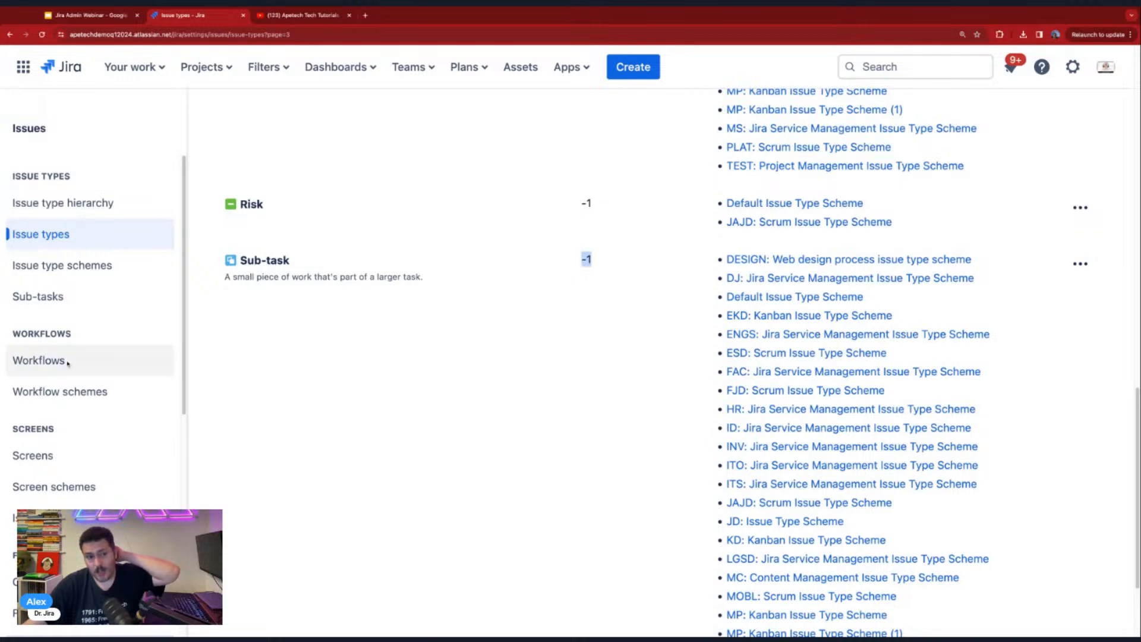
click(42, 364)
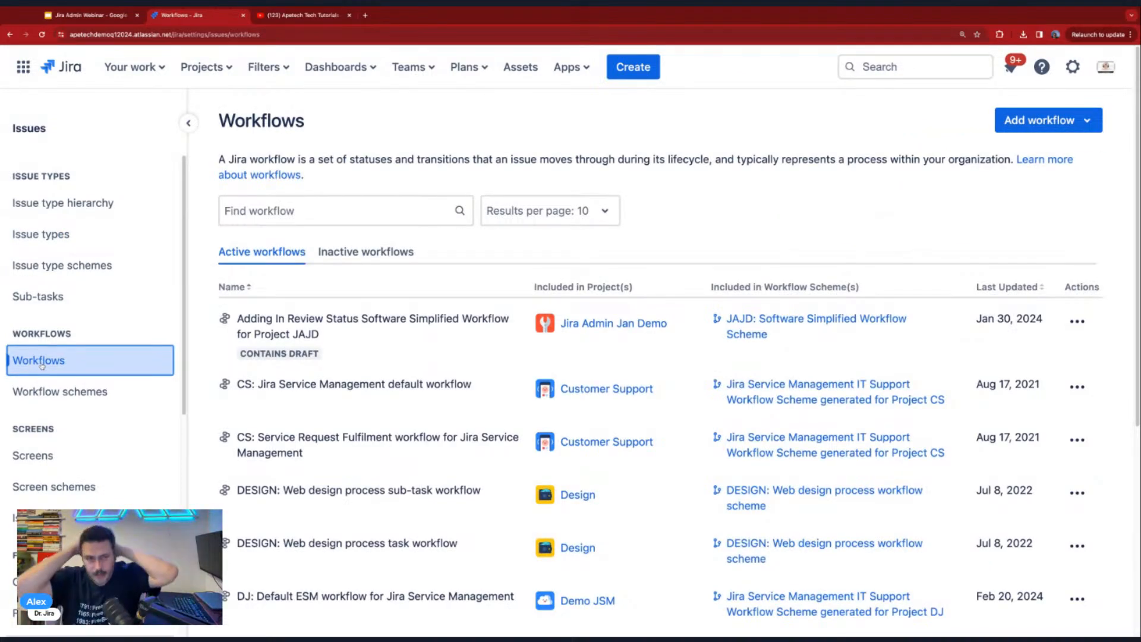
click(81, 18)
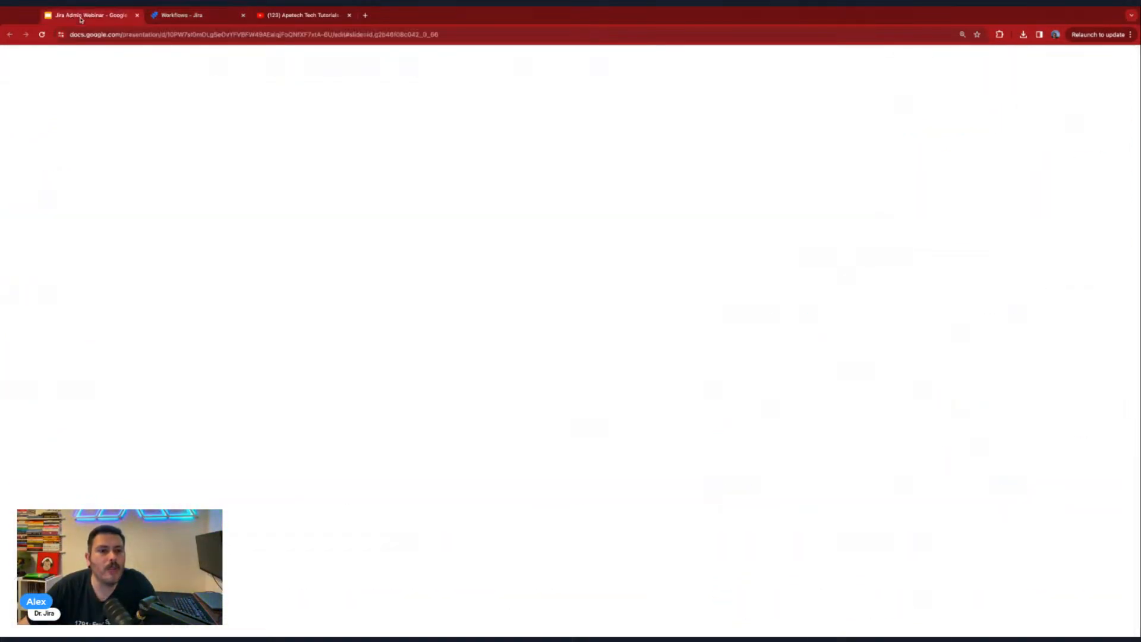
click(49, 377)
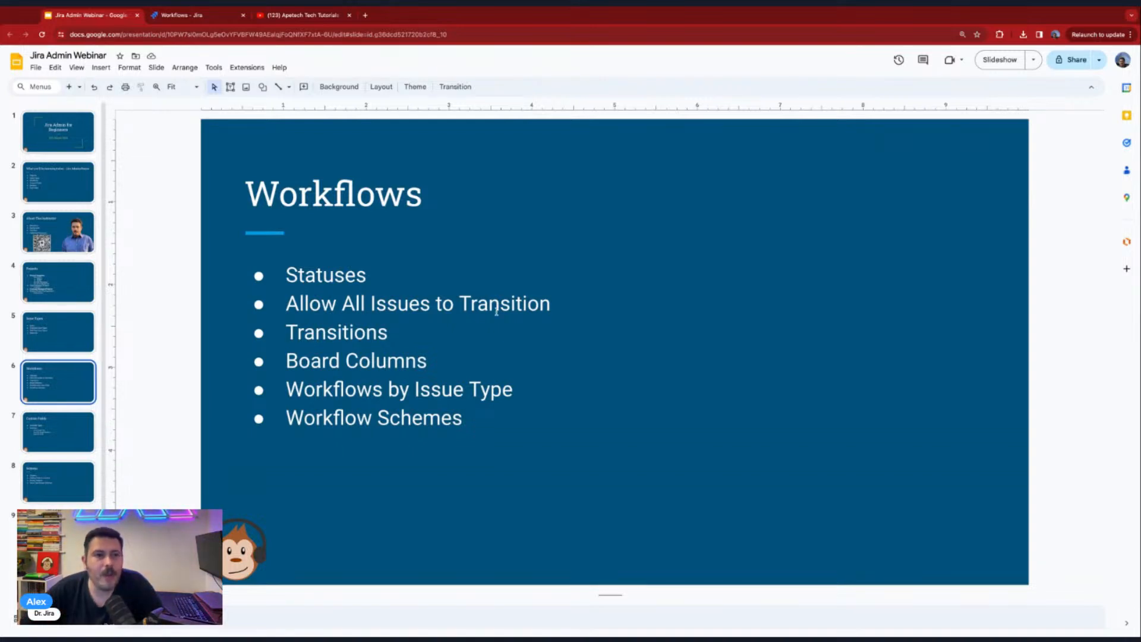
click(203, 17)
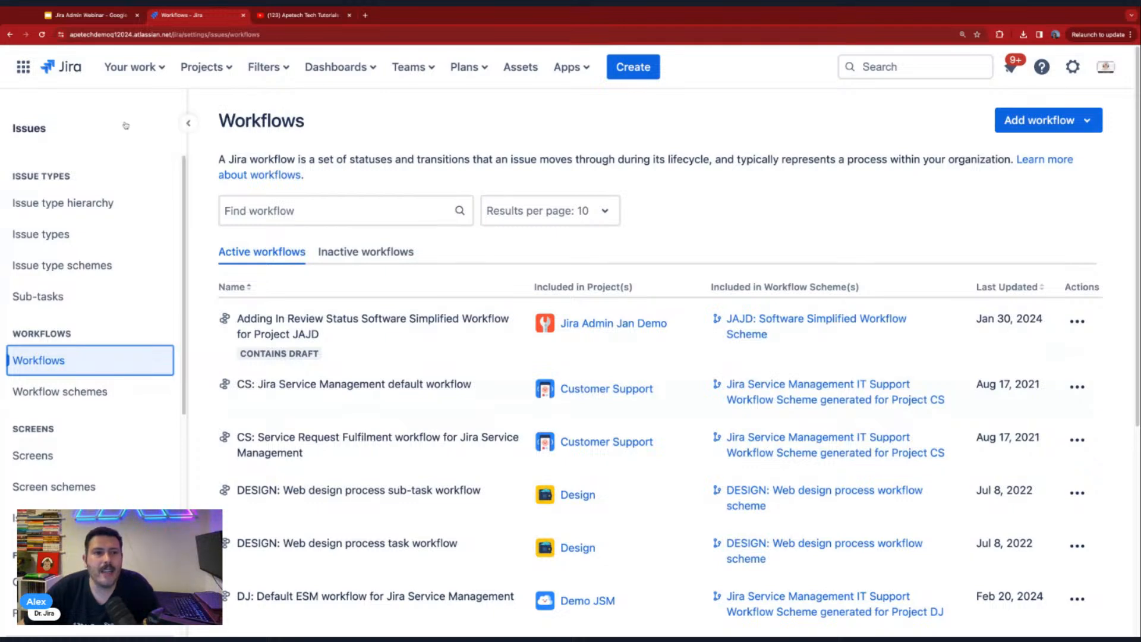
- Open the Earth Kanban Demo project's board, view the issue types available for a new issue, and discard it
click(208, 70)
click(301, 209)
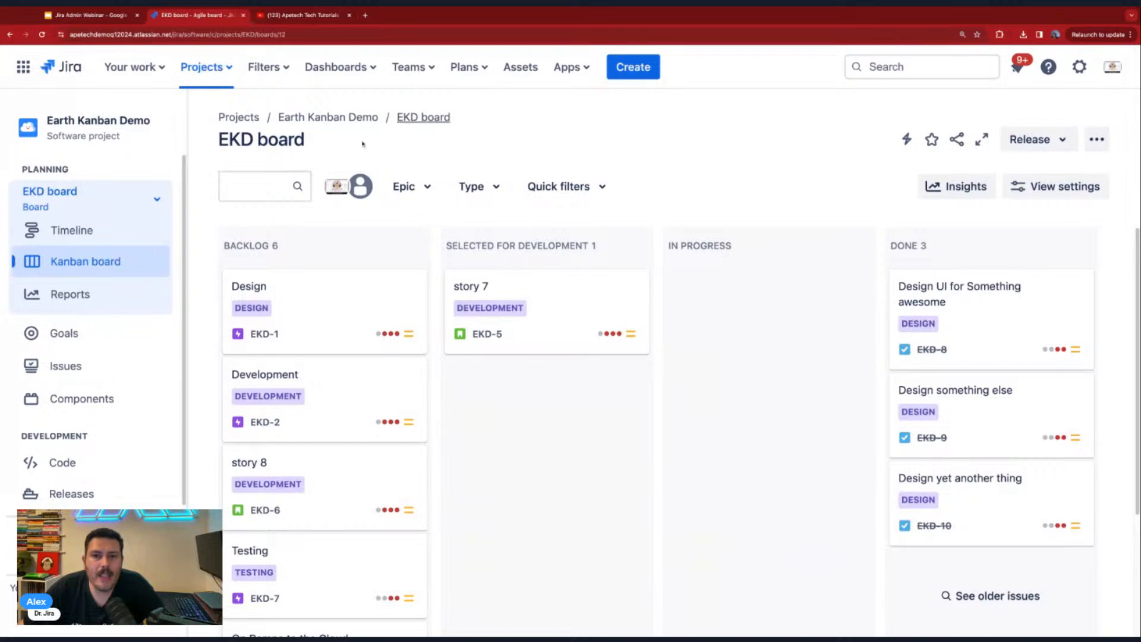
click(633, 67)
click(404, 292)
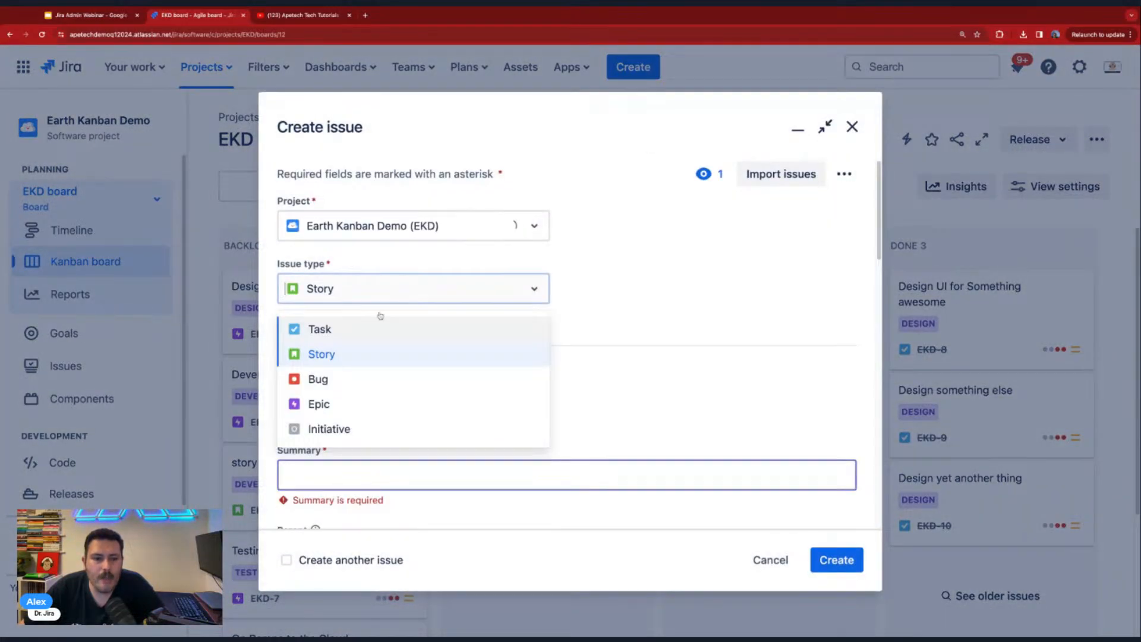
click(695, 262)
click(764, 558)
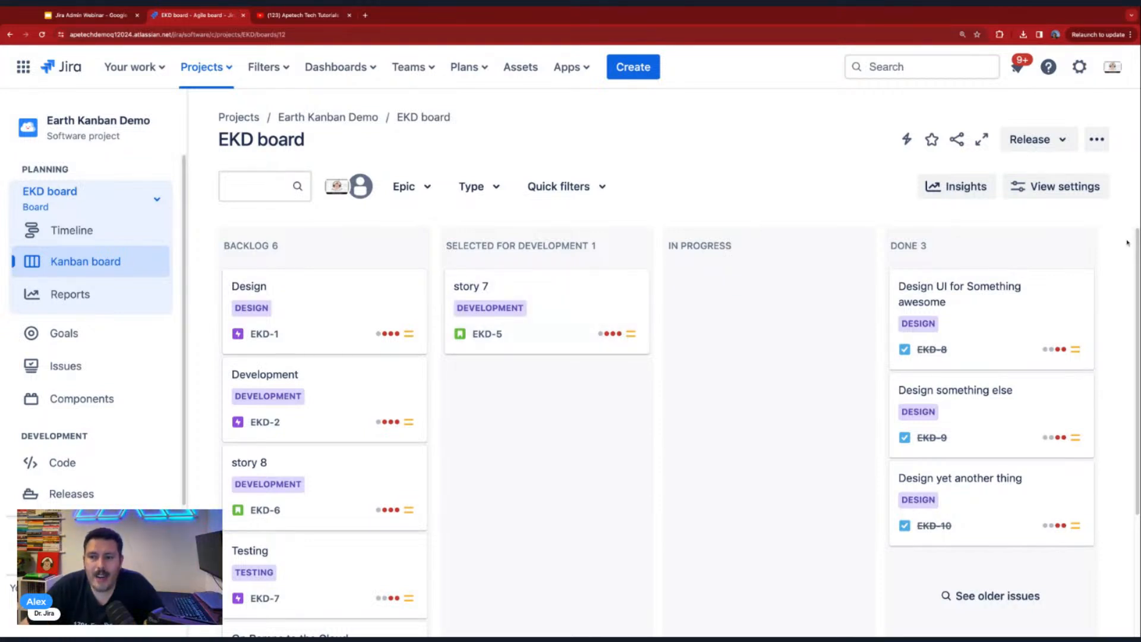
- Open the EKD board's column settings and display the status mapping through to the Done column
click(1096, 139)
click(1062, 180)
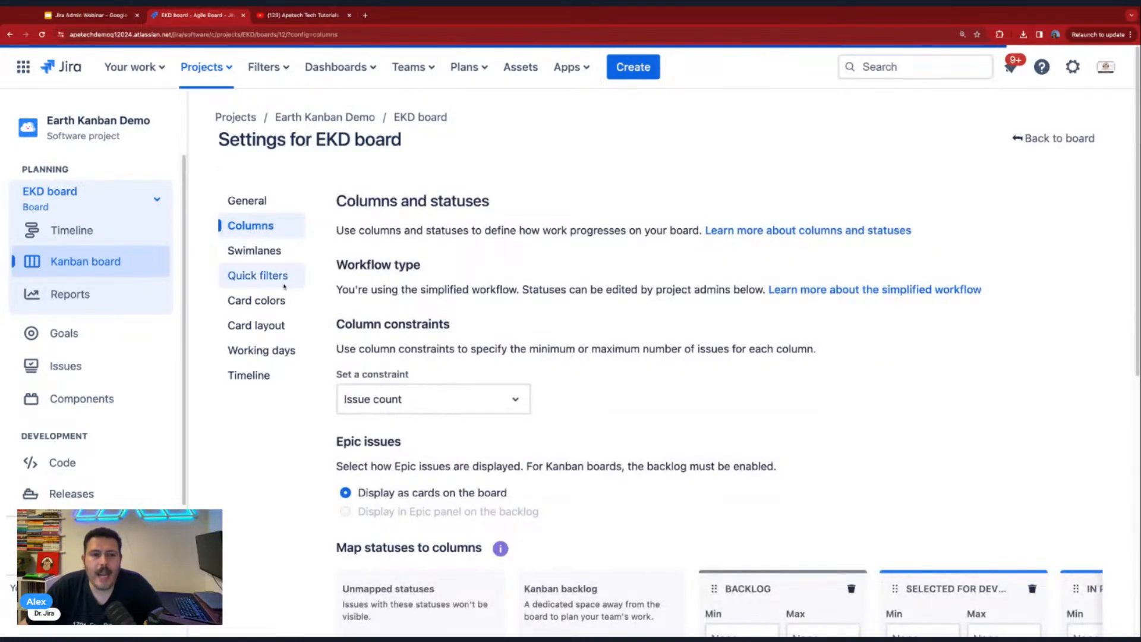
scroll(661, 311, down, 5)
scroll(478, 324, down, 3)
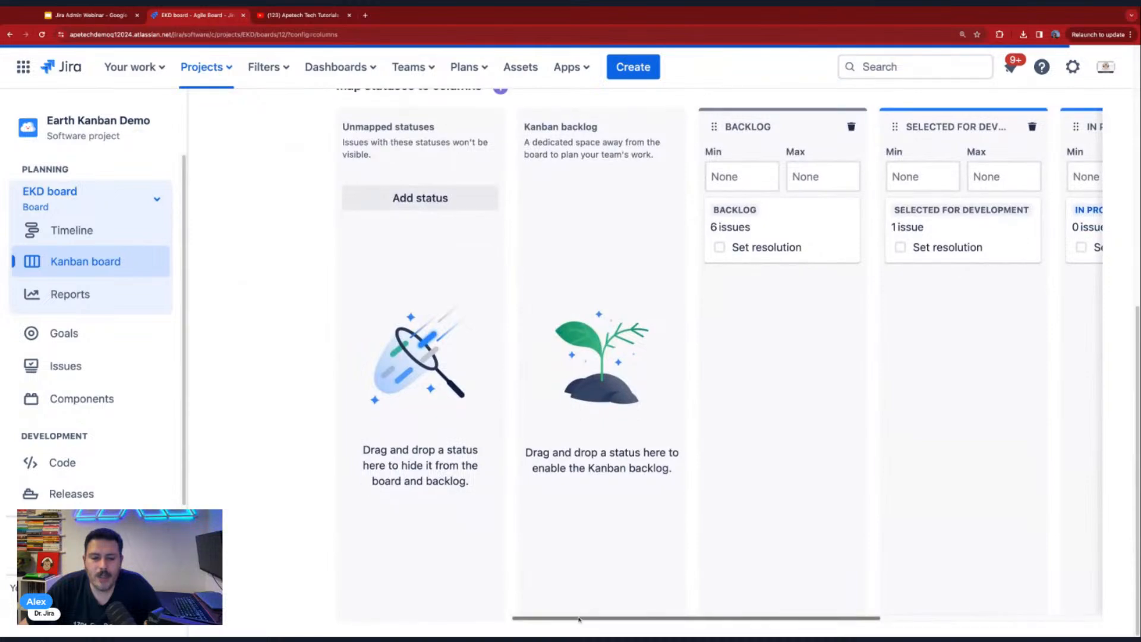
scroll(581, 618, right, 3)
scroll(581, 618, right, 3)
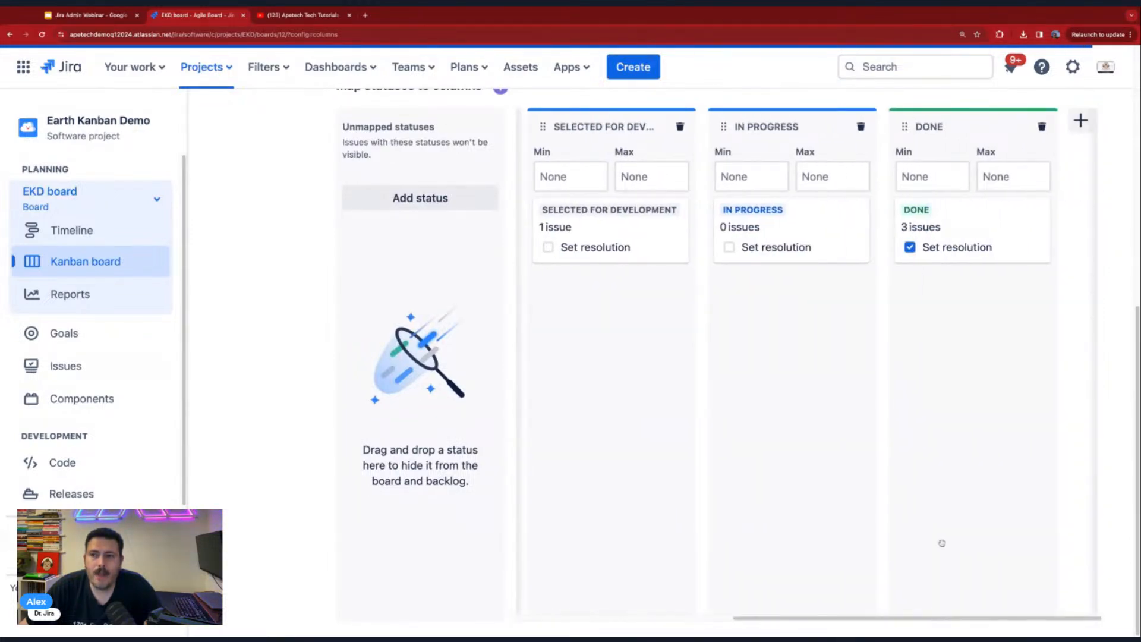
- Add a board column named Code Review in the In Progress category and check its status mapping among the other columns
click(1081, 121)
text(Cod)
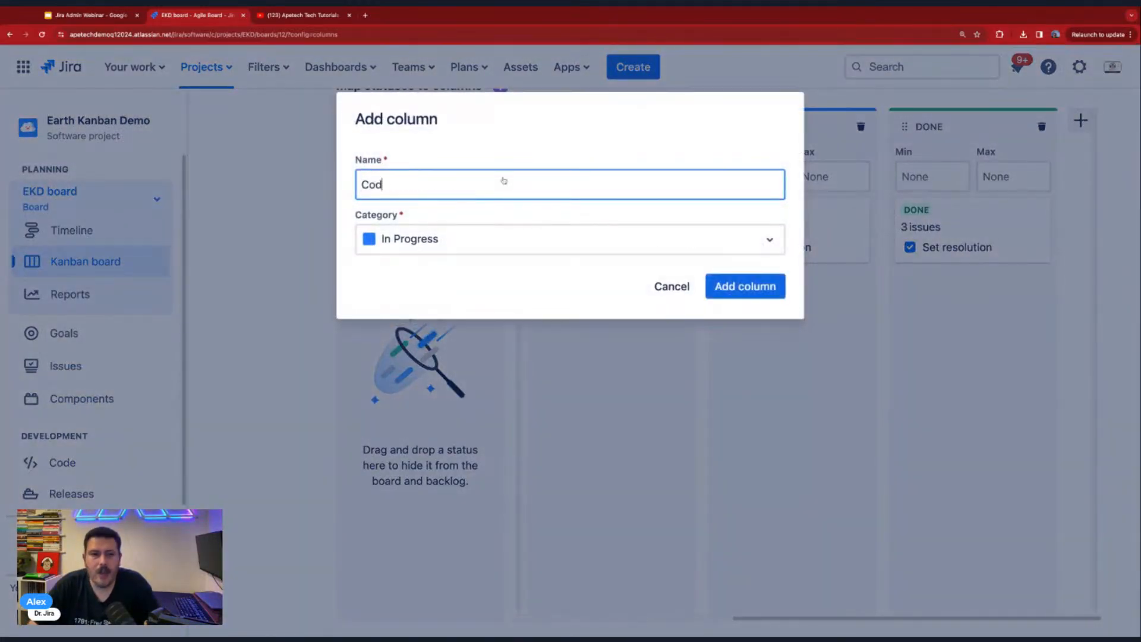
text(e Review)
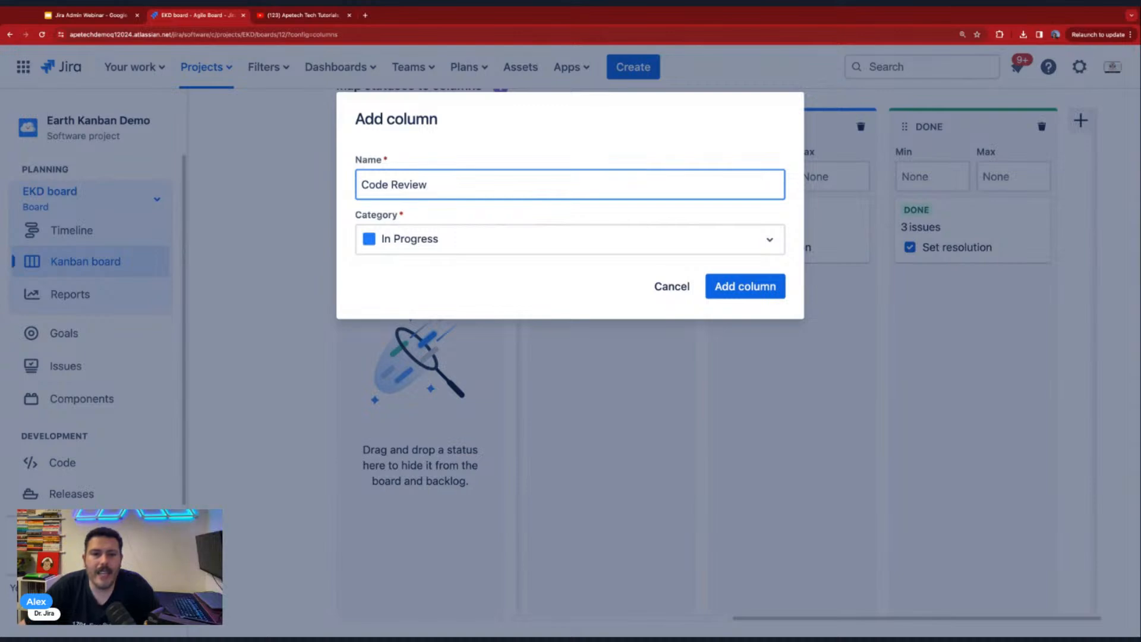
click(746, 286)
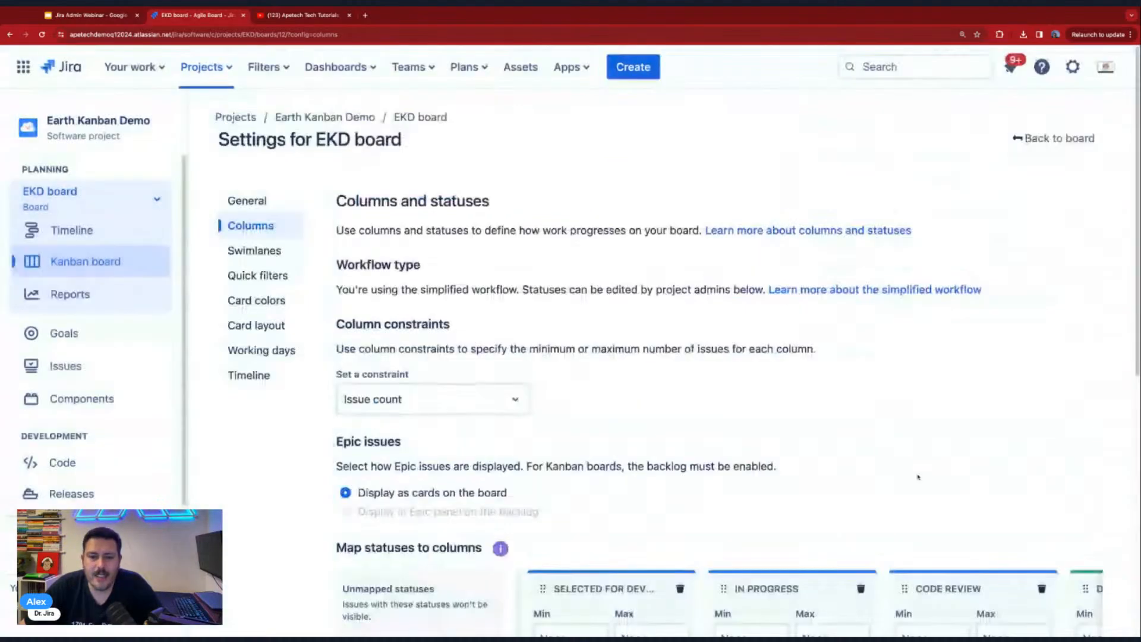
scroll(888, 483, down, 5)
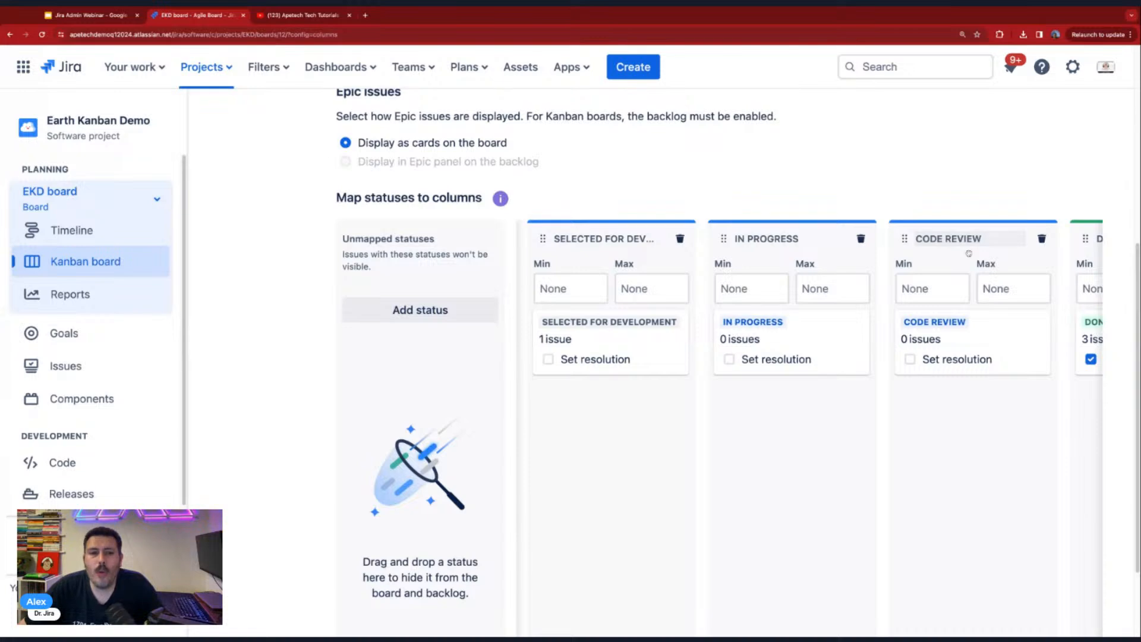
scroll(537, 632, down, 2)
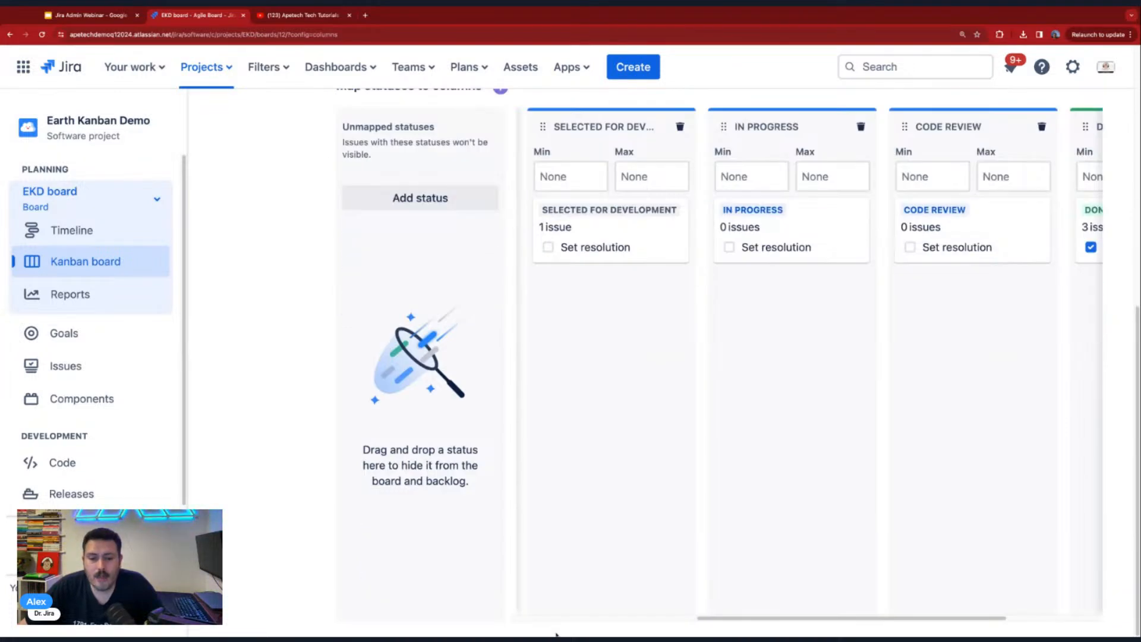
scroll(700, 622, right, 3)
scroll(701, 621, left, 3)
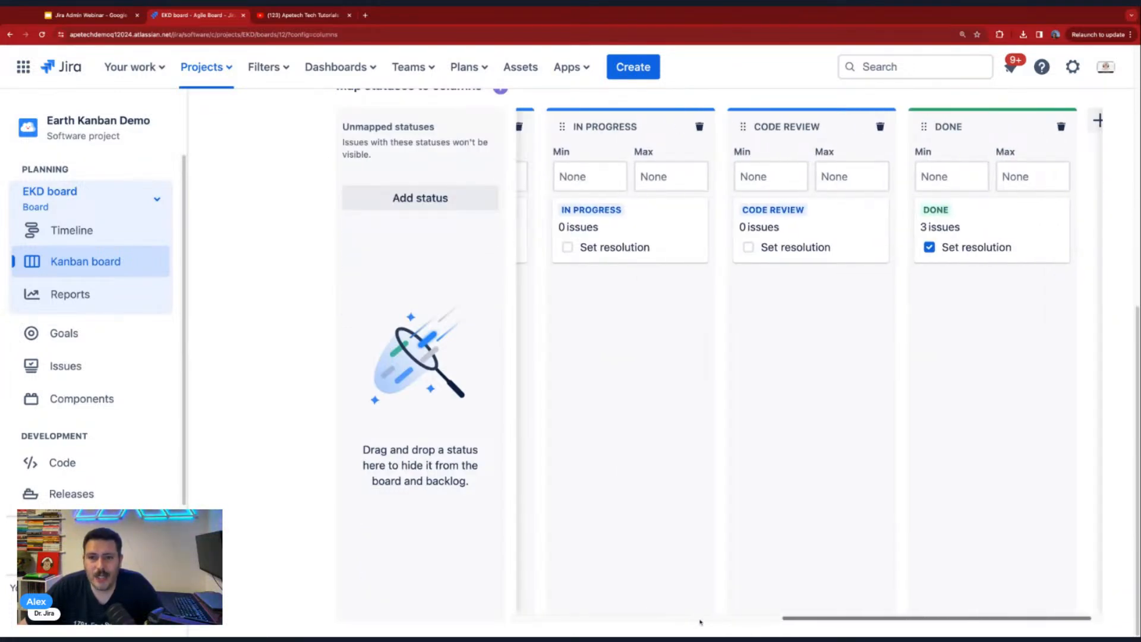
scroll(812, 591, right, 3)
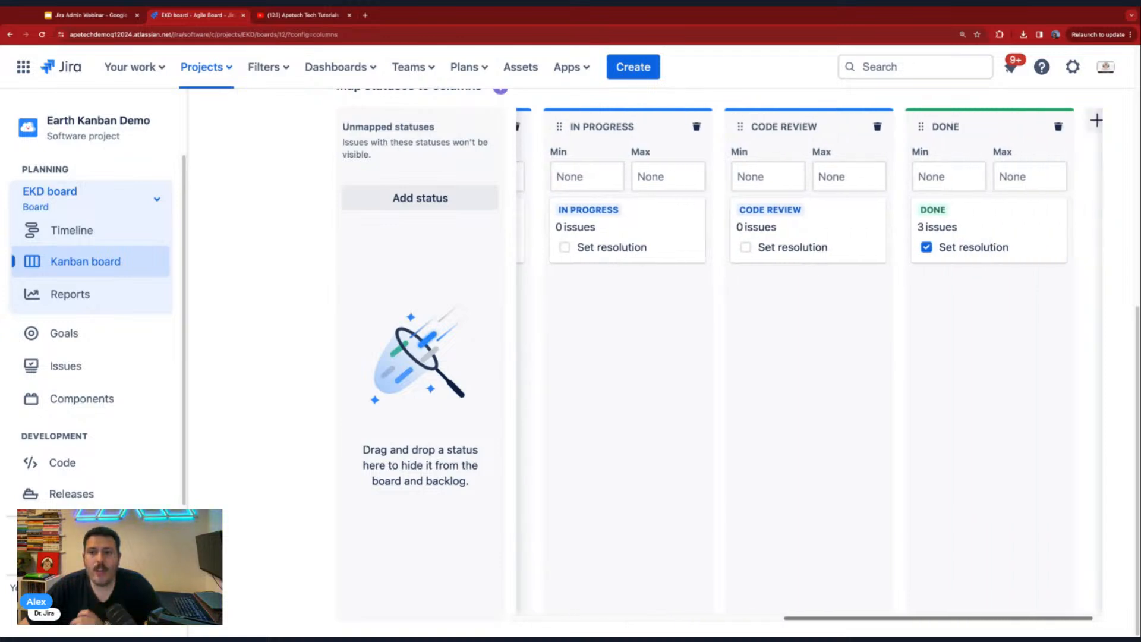
- Open the list of workflows in Jira's issue administration settings
scroll(812, 591, up, 8)
click(1073, 67)
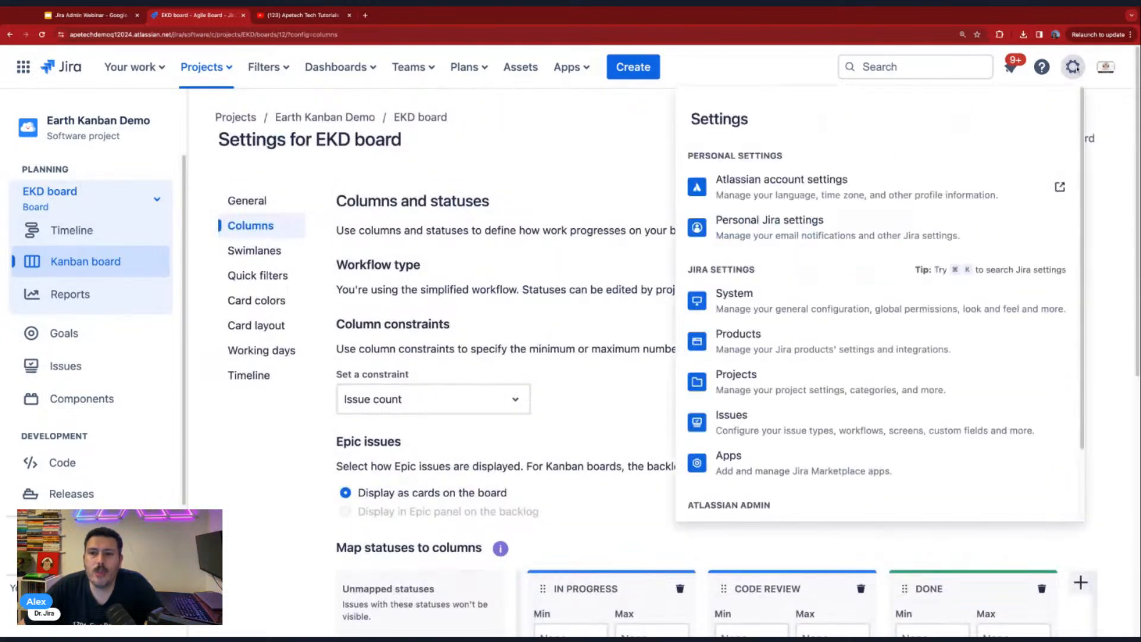
click(732, 422)
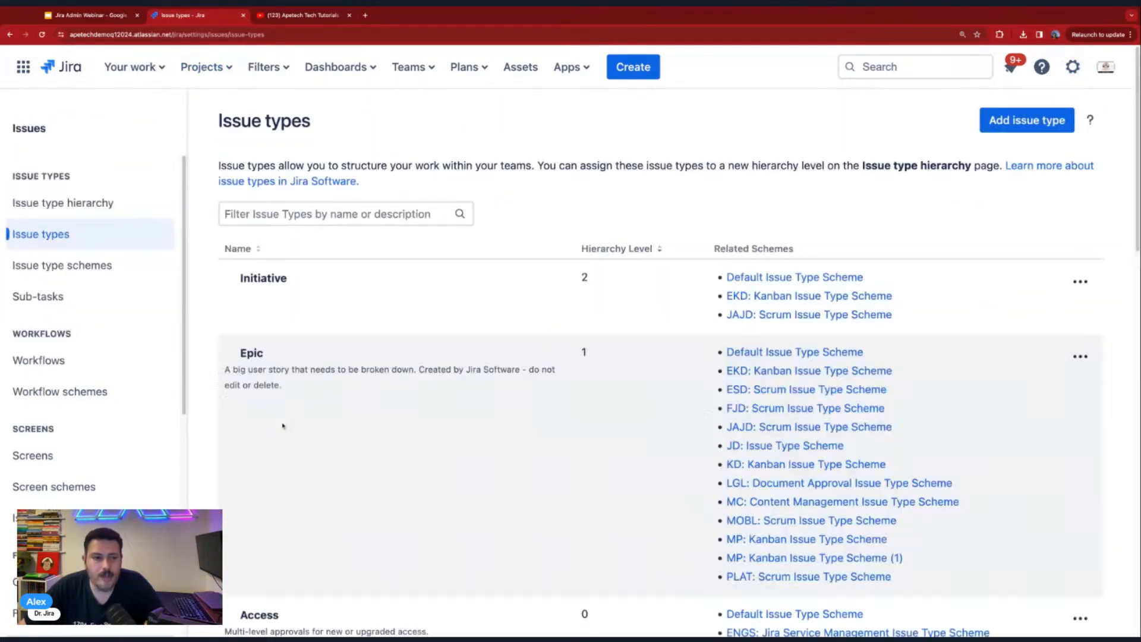
click(33, 363)
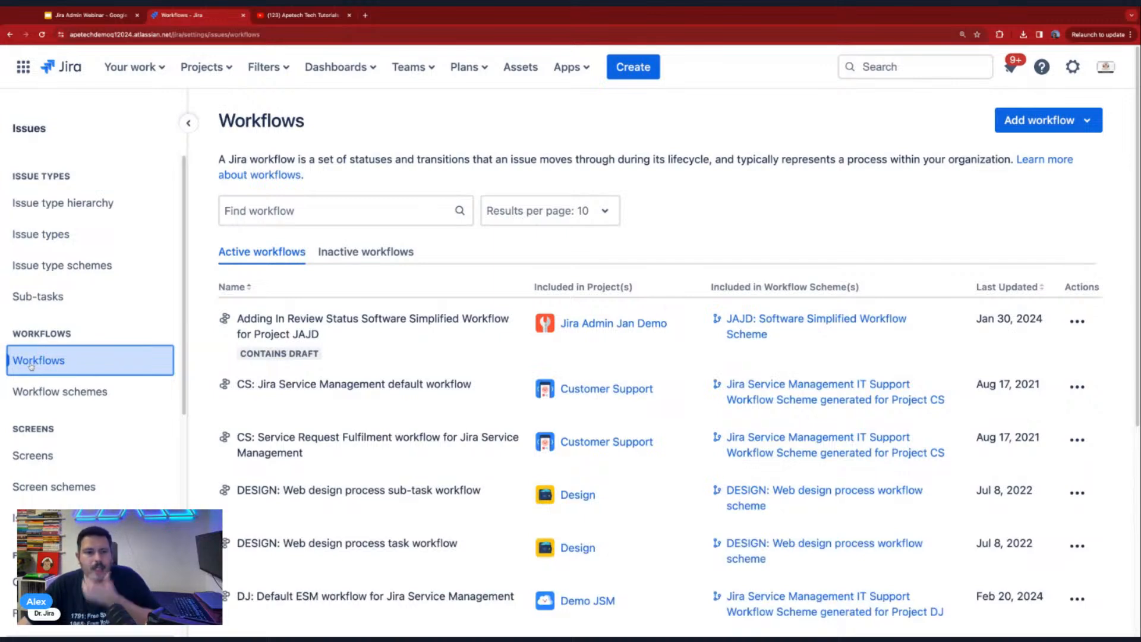
- Look through the first two pages of active workflows, search them for "earth", and clear the search
click(360, 217)
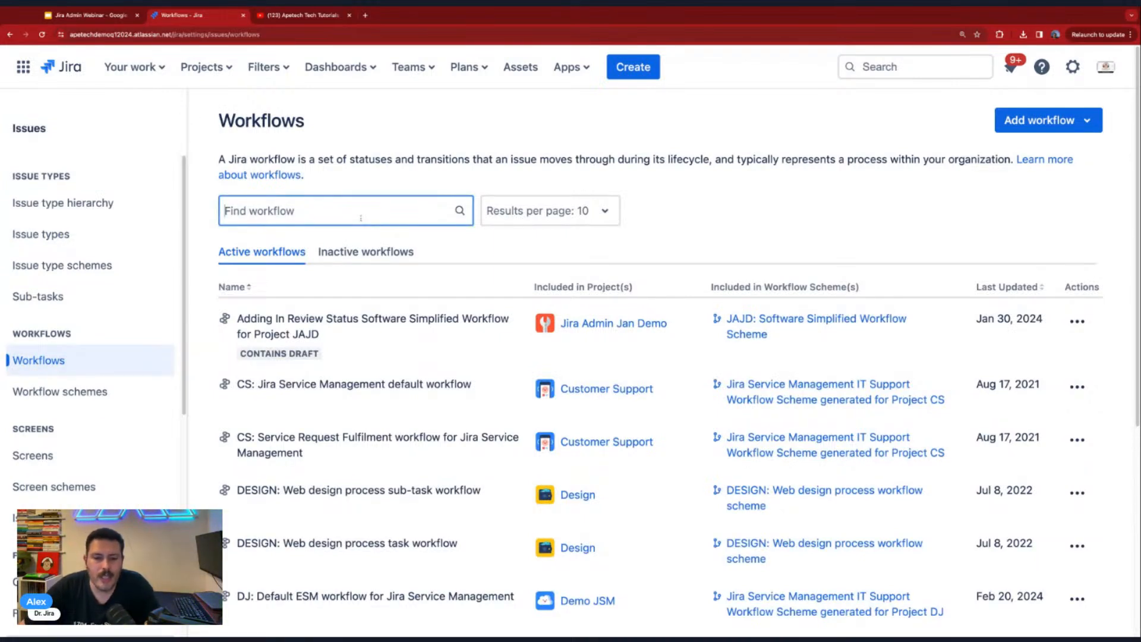
scroll(737, 451, down, 5)
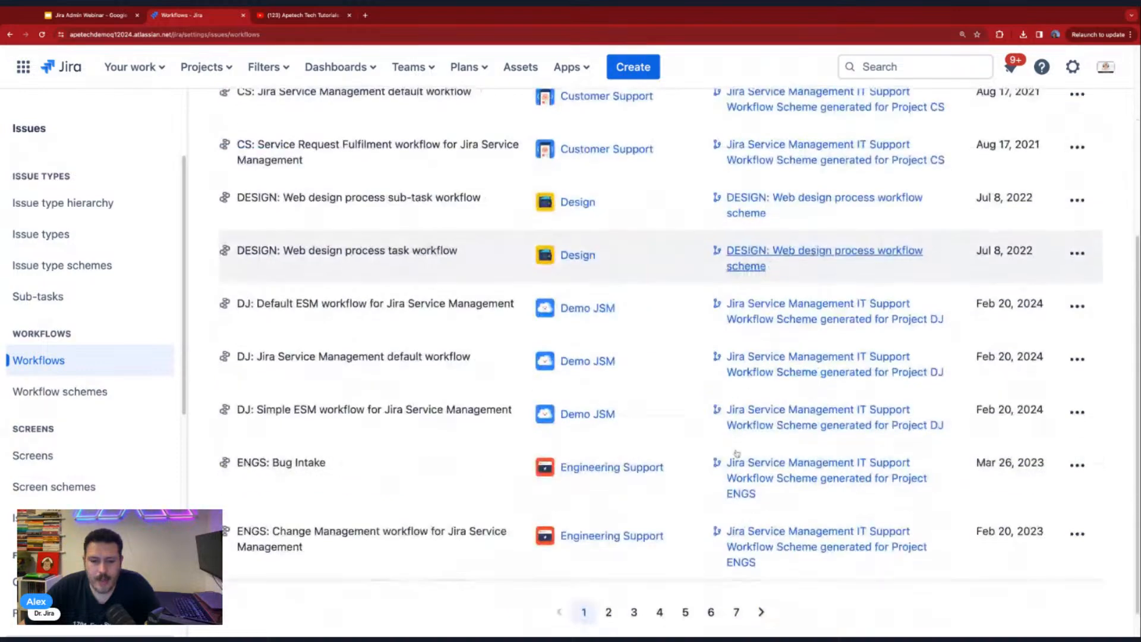
click(608, 612)
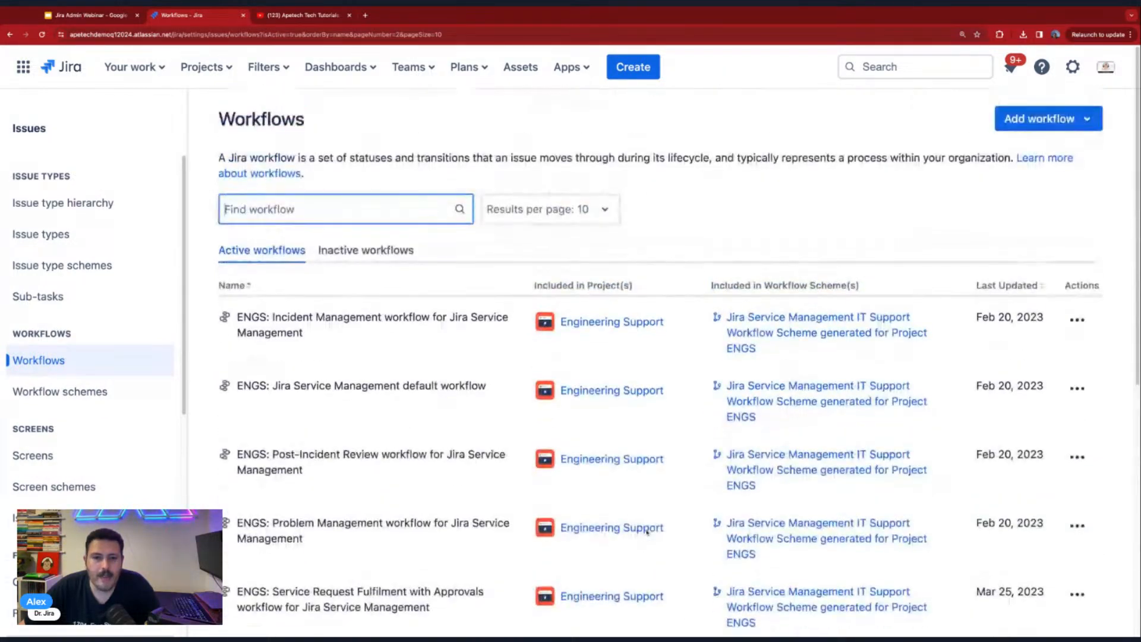
scroll(646, 530, down, 7)
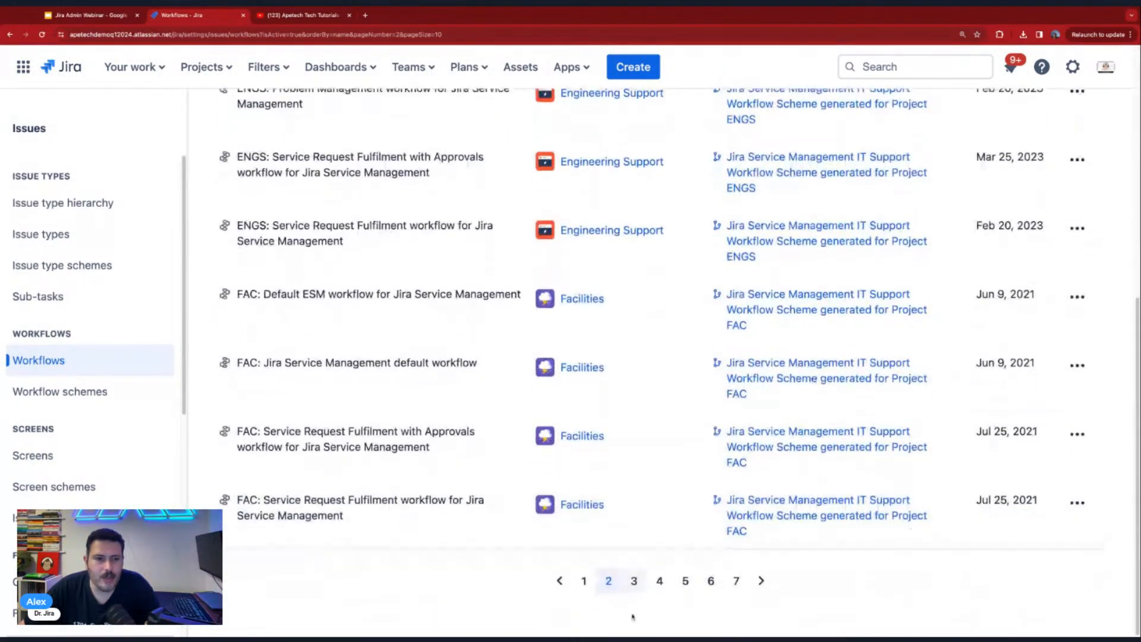
scroll(646, 532, up, 7)
click(286, 202)
text(eat)
text(rth)
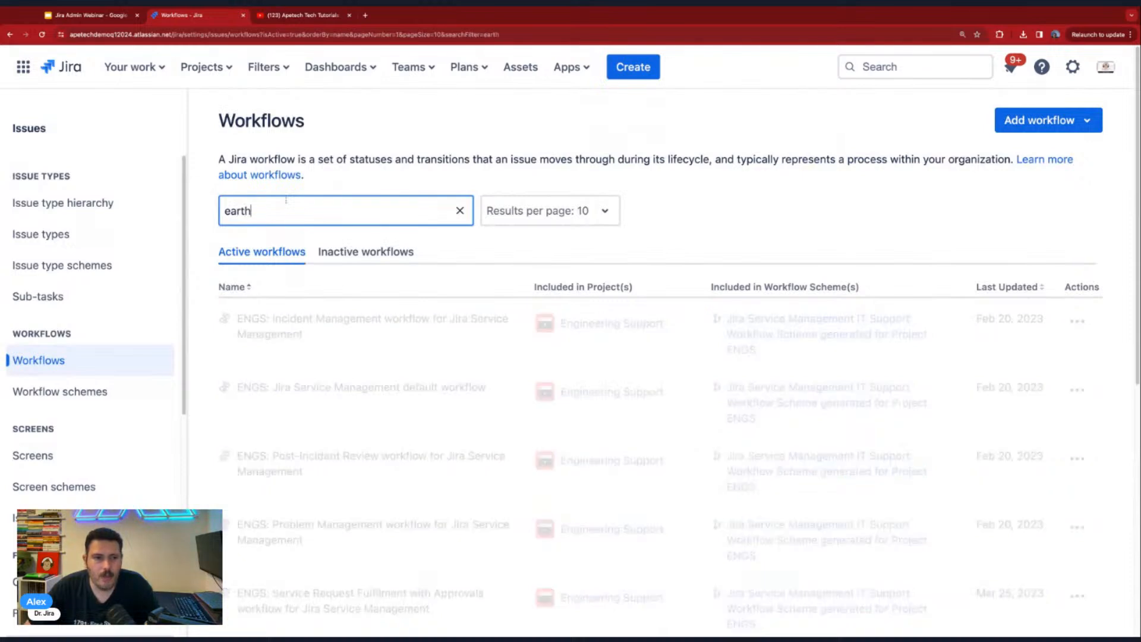
key(BackSpace)
key(BackSpace)
key(BackSpace)
key(BackSpace)
key(BackSpace)
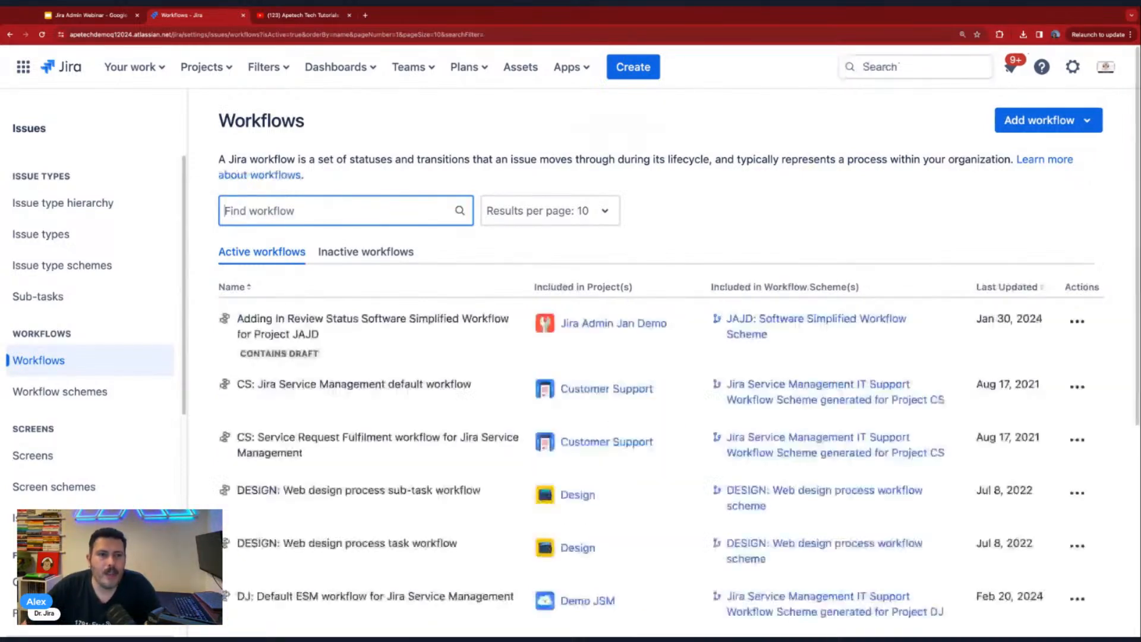
- Look up the Earth Kanban Demo project's key and search the active workflows for EKD
click(211, 79)
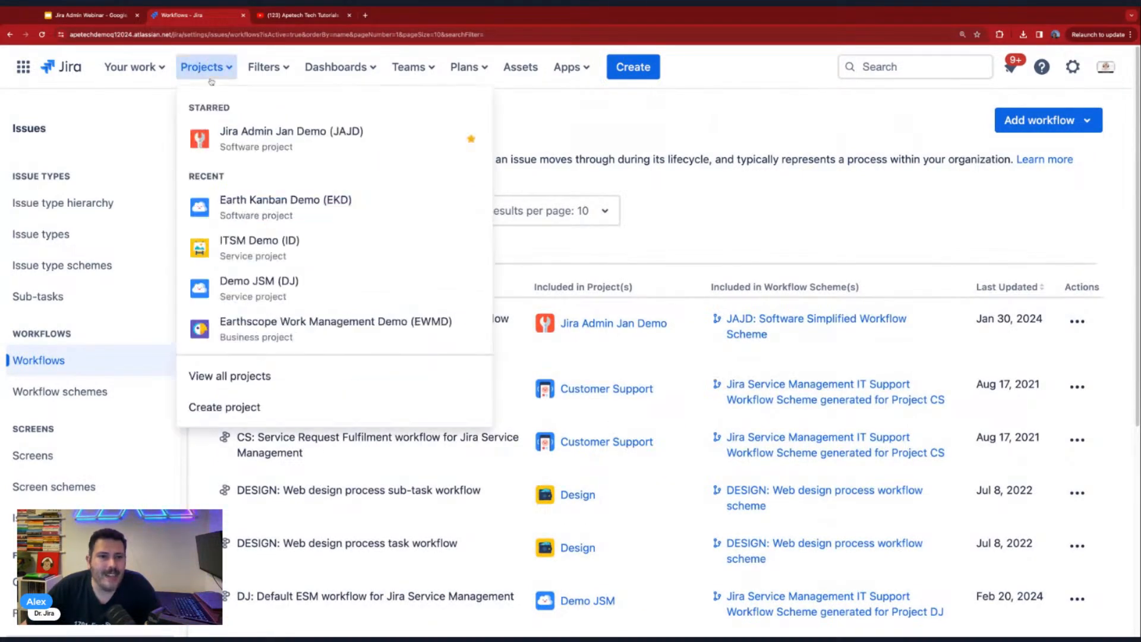
click(211, 80)
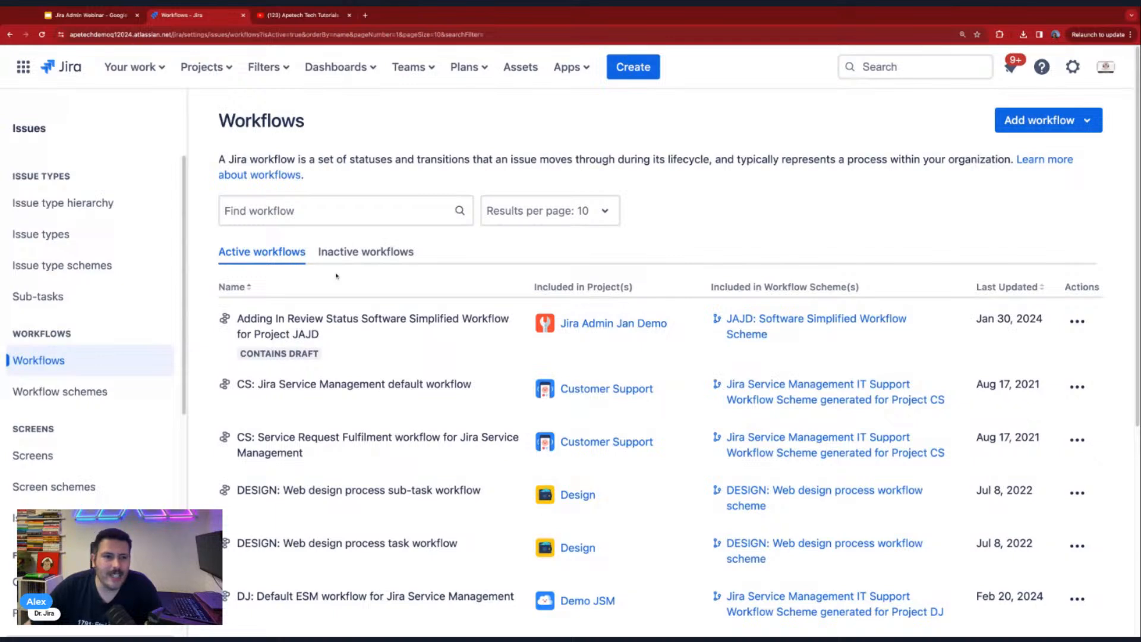
click(308, 217)
text(EKD)
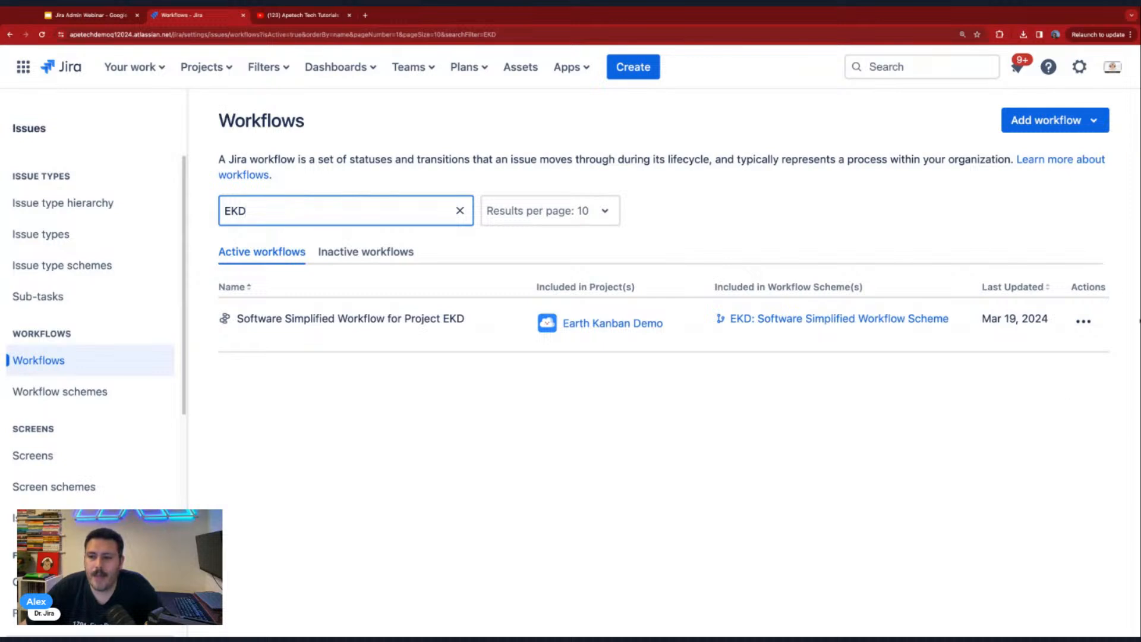
- Open the Software Simplified Workflow for Project EKD for editing, dismiss the zoom notice and display its diagram
click(1083, 321)
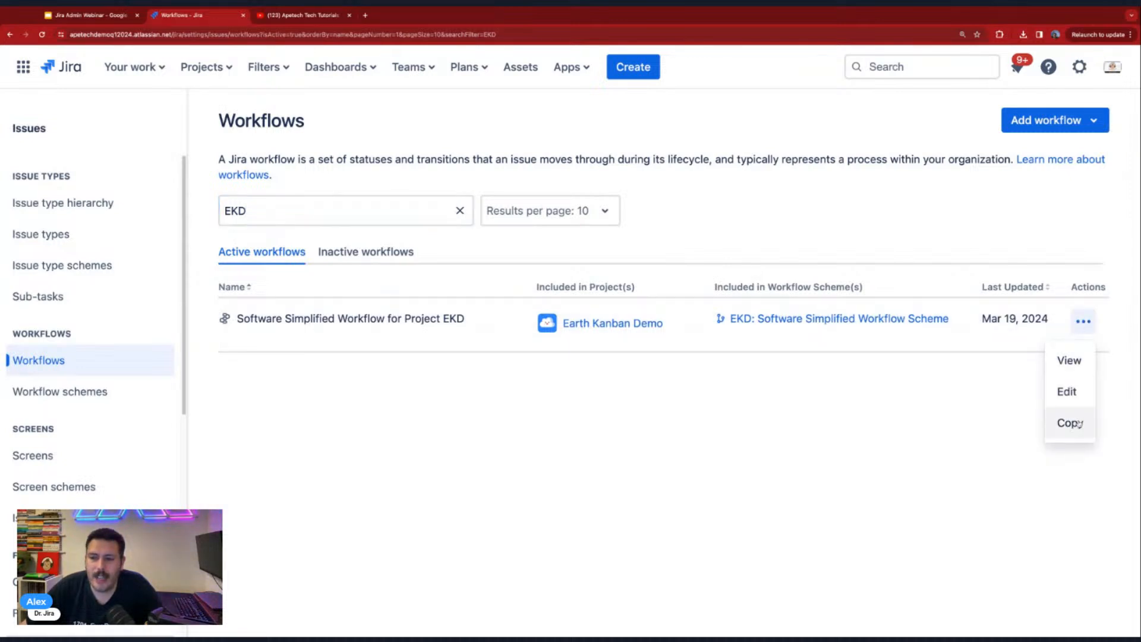
click(1074, 393)
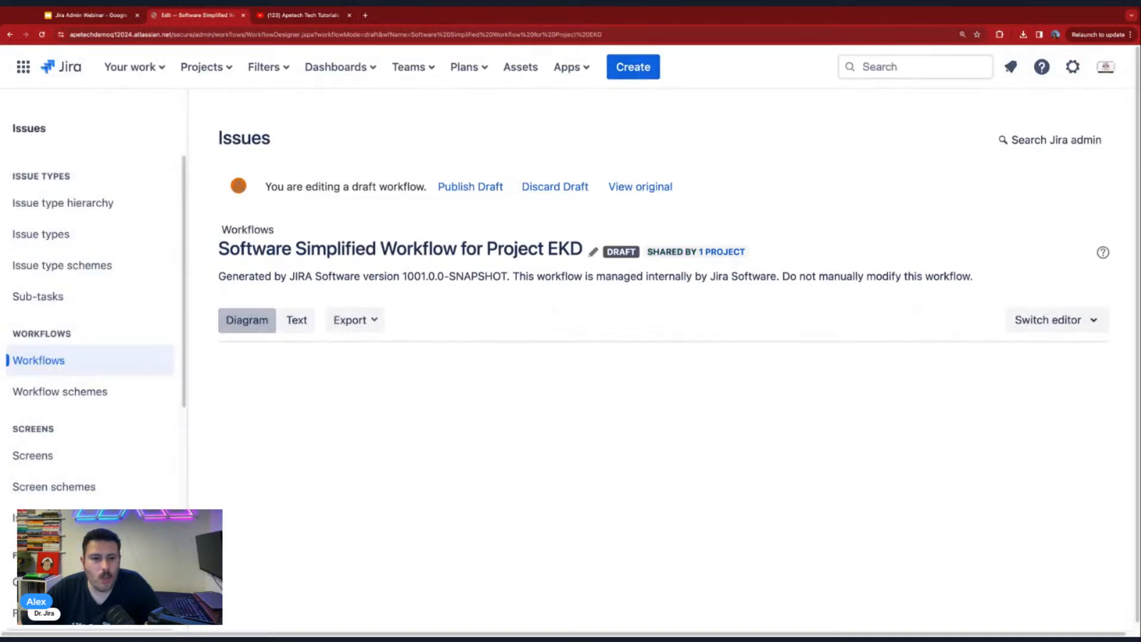
scroll(936, 454, down, 3)
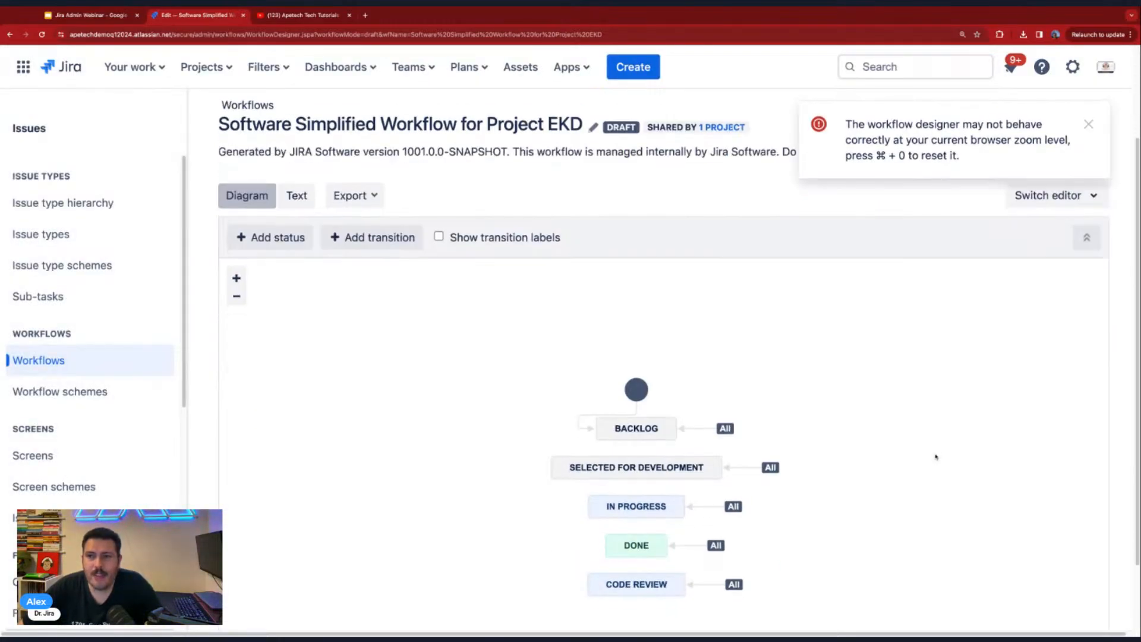
click(1088, 126)
scroll(747, 538, down, 2)
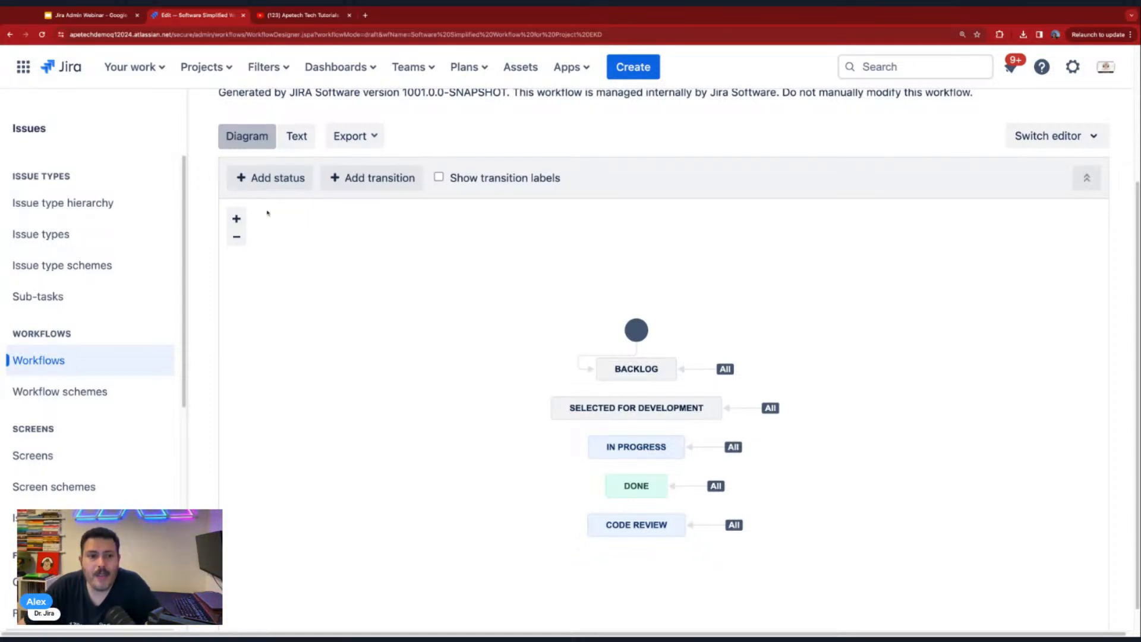
- Add the existing Stuck status to the workflow, place it left of the other statuses, and remove it again
click(276, 183)
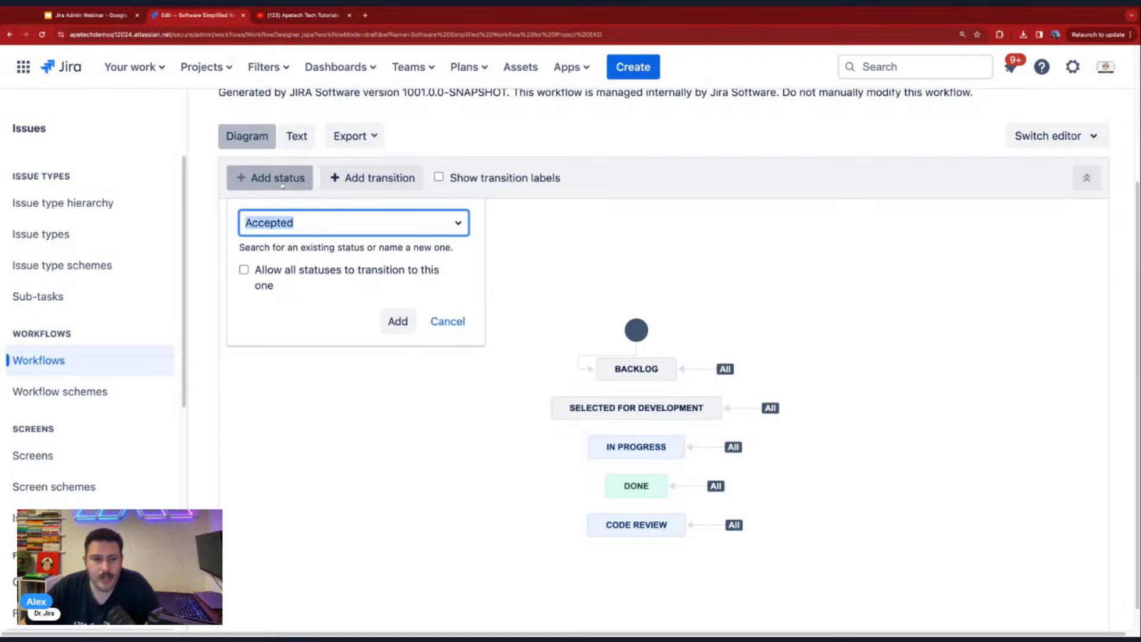
click(457, 224)
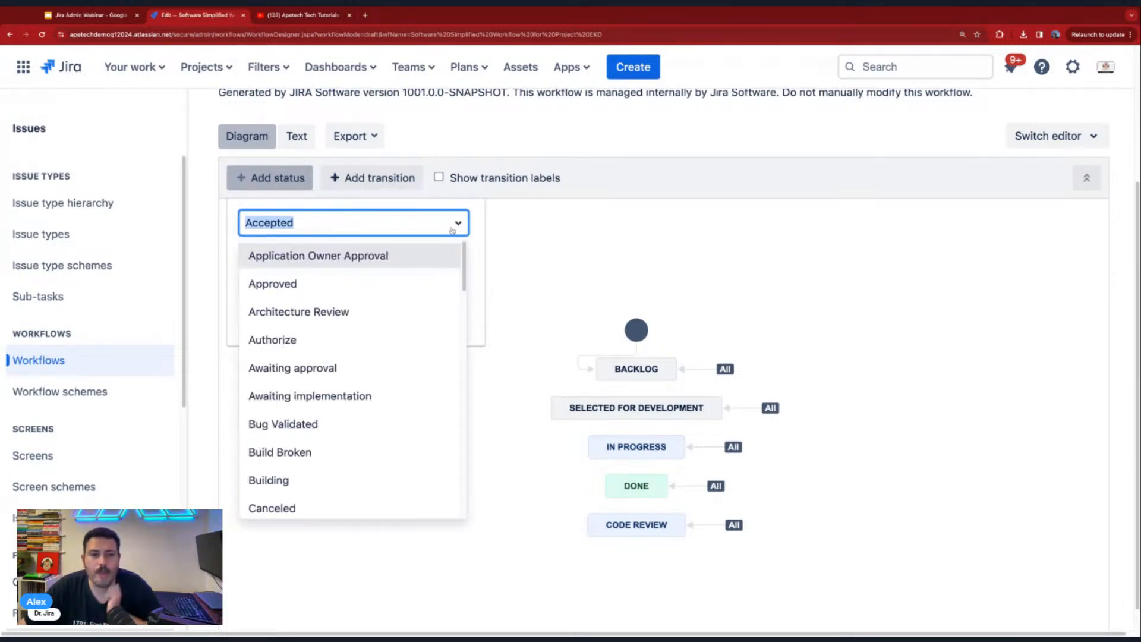
scroll(344, 391, down, 15)
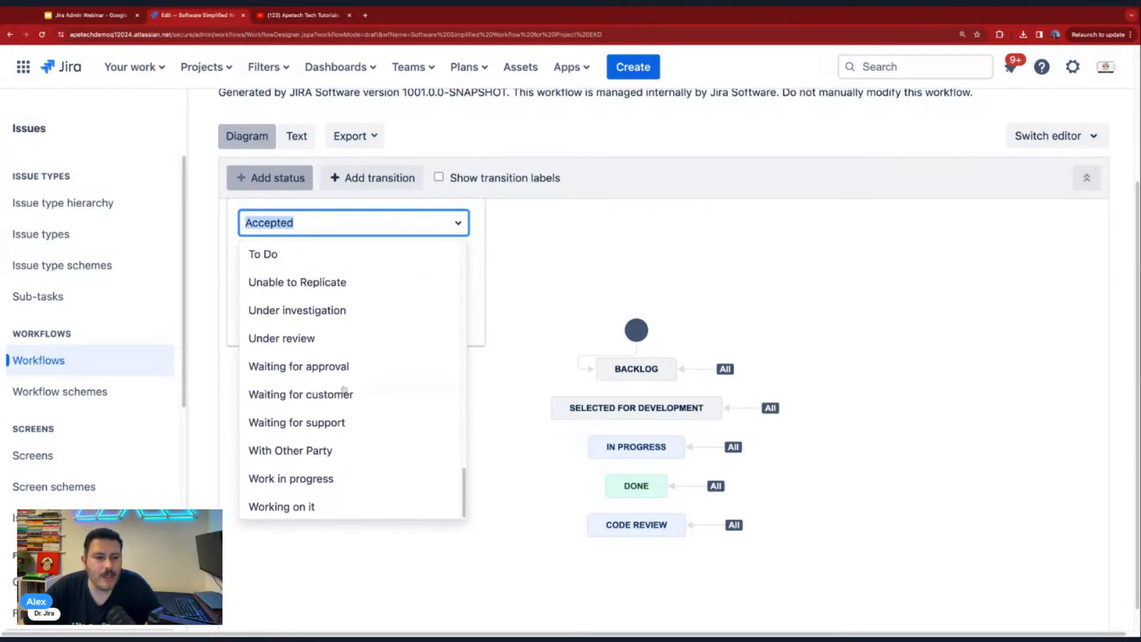
scroll(343, 390, up, 3)
scroll(343, 389, up, 1)
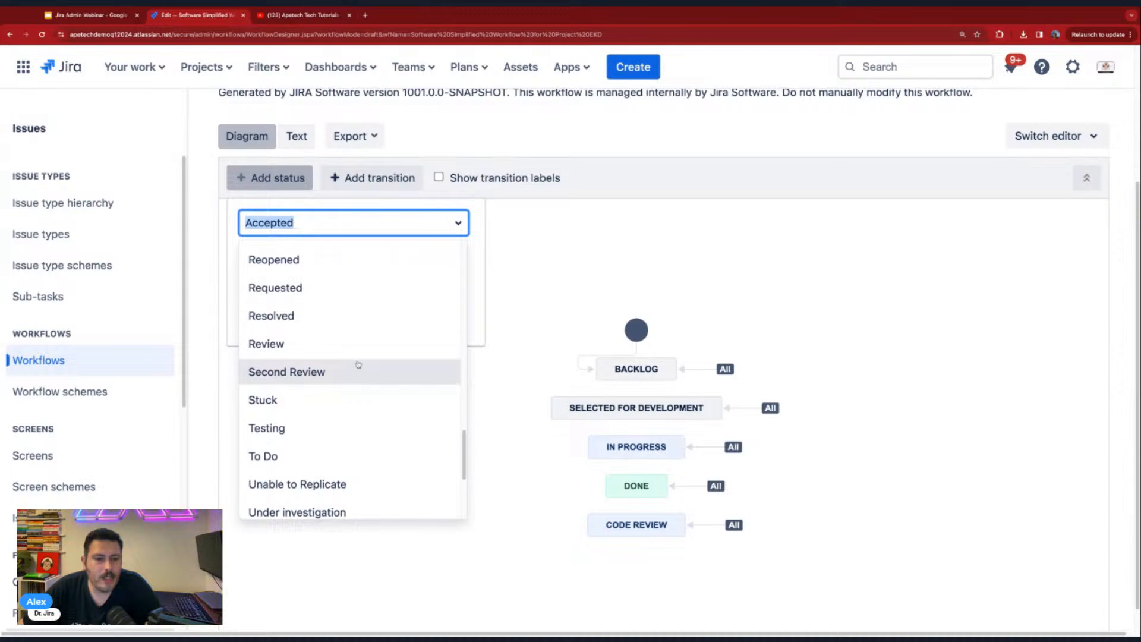
scroll(348, 349, up, 2)
click(301, 455)
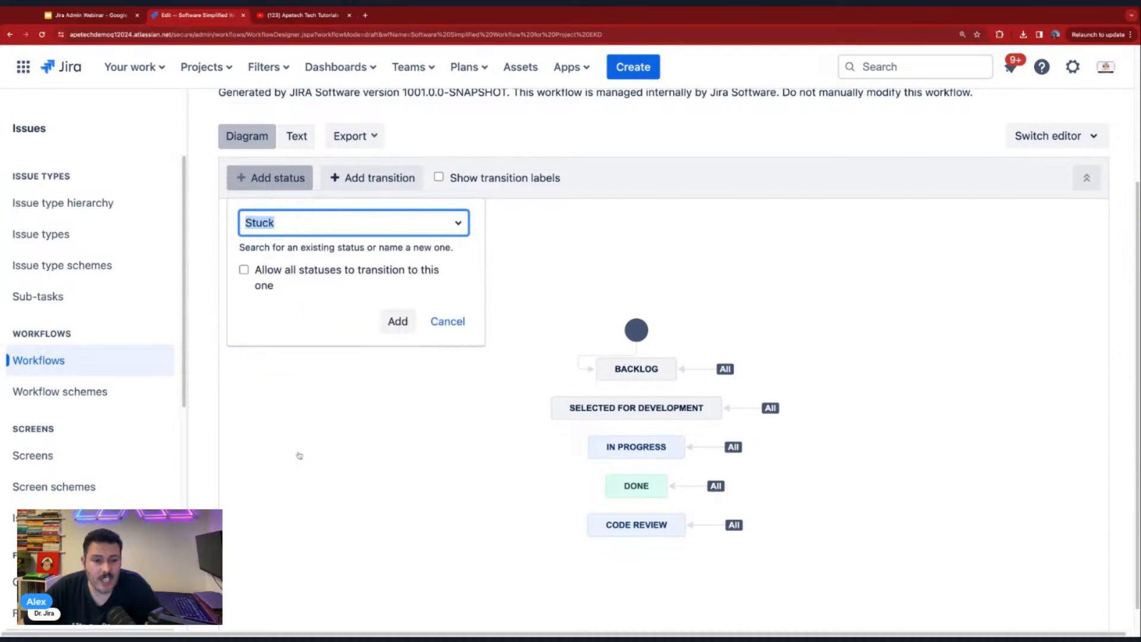
click(401, 324)
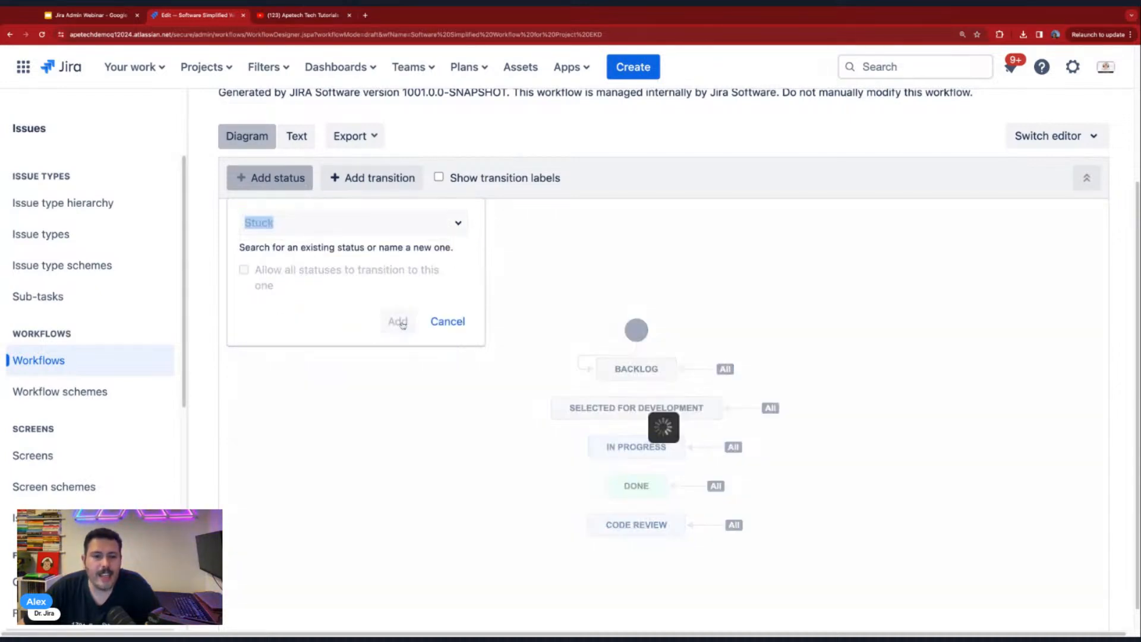
drag(667, 280, 438, 429)
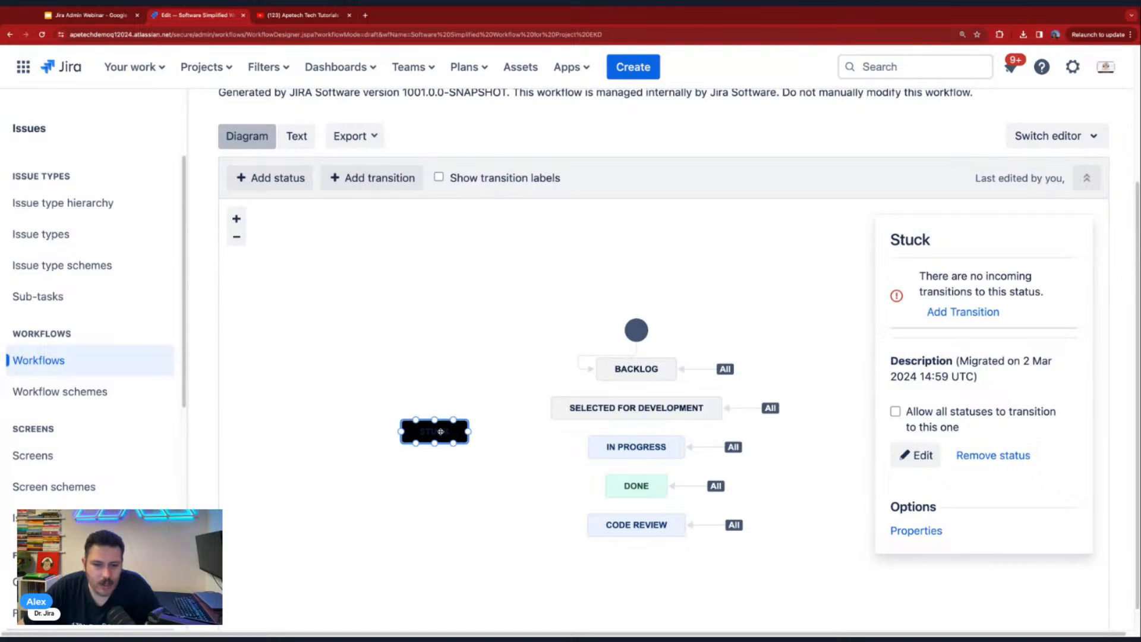
click(1008, 459)
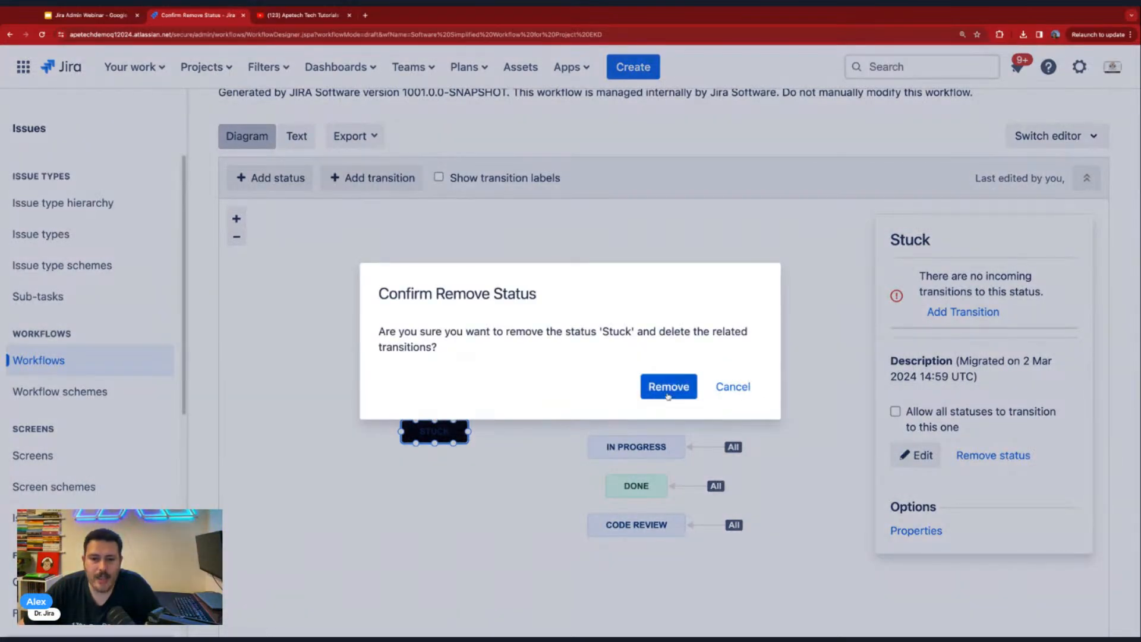
click(667, 385)
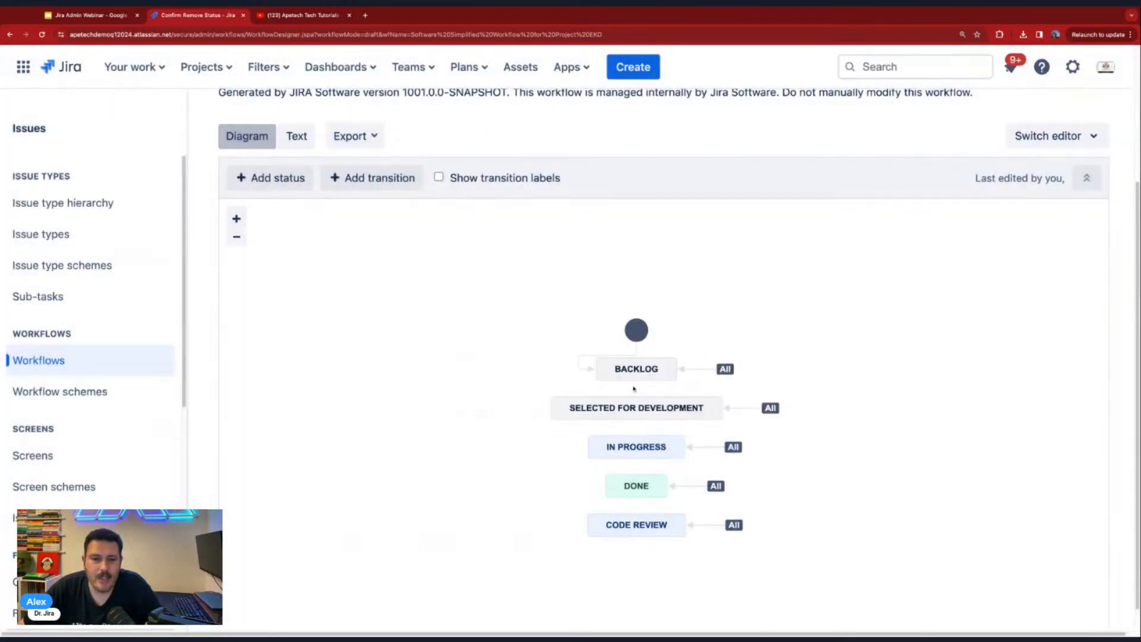
- Start adding another status to the workflow, look through the existing statuses, and enter Blocked as its name
click(271, 178)
click(378, 223)
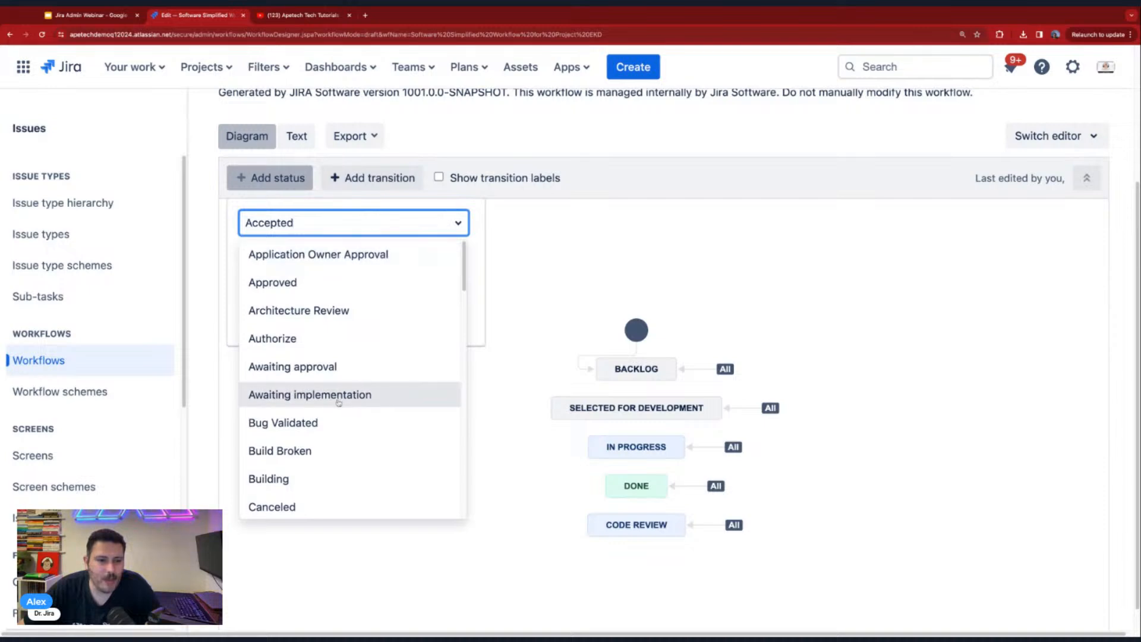
scroll(297, 452, down, 4)
scroll(296, 460, down, 1)
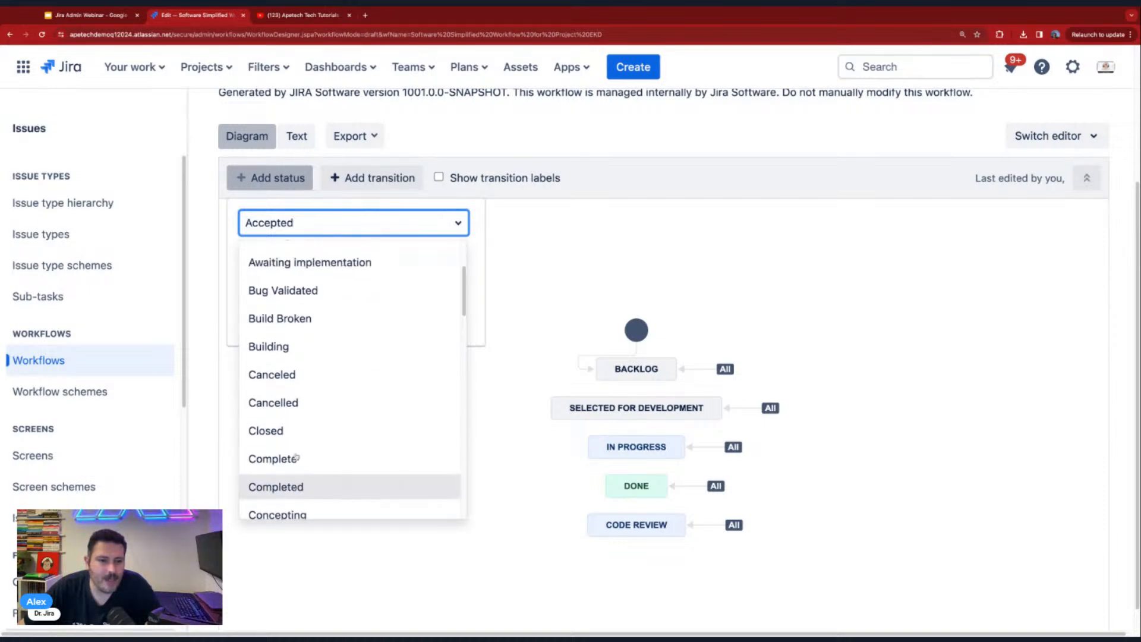
scroll(309, 416, up, 5)
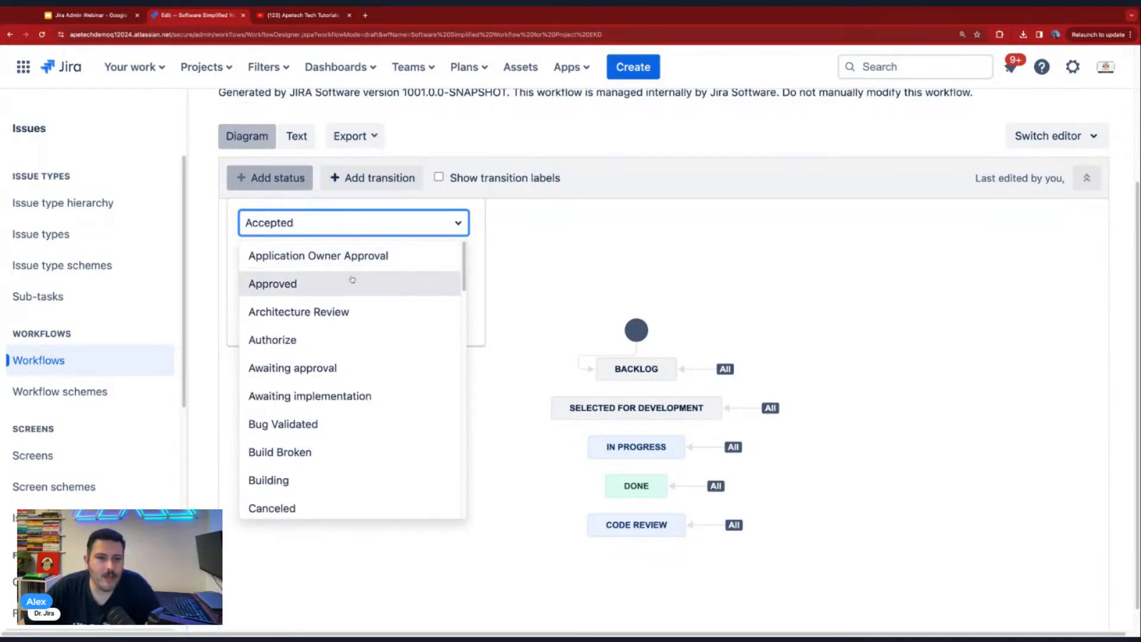
click(482, 275)
click(343, 227)
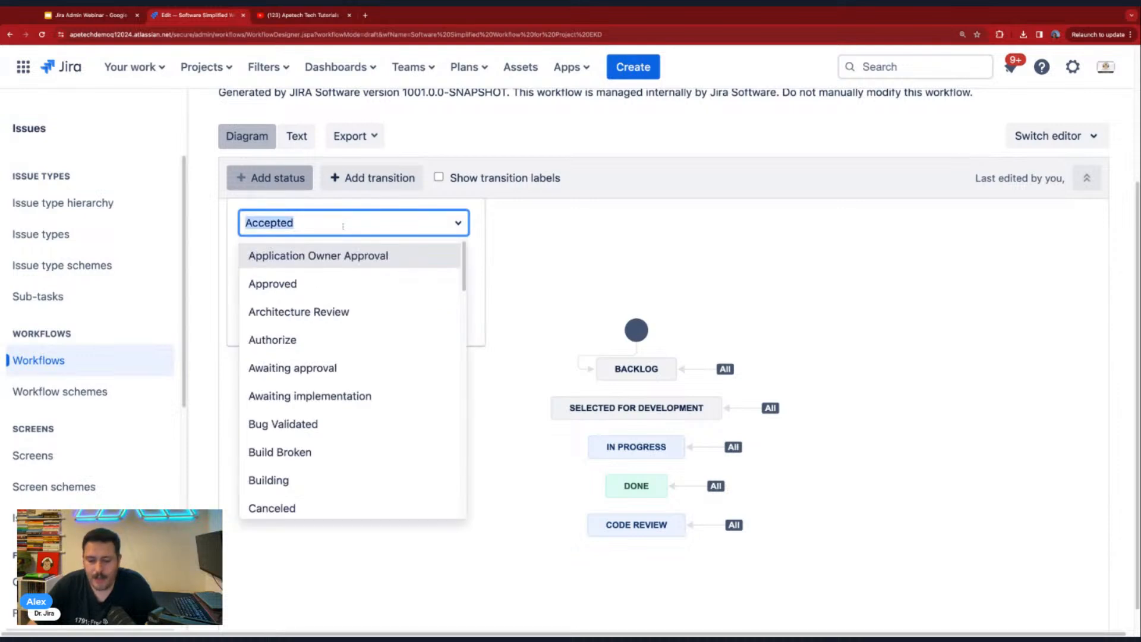
text(Blocked)
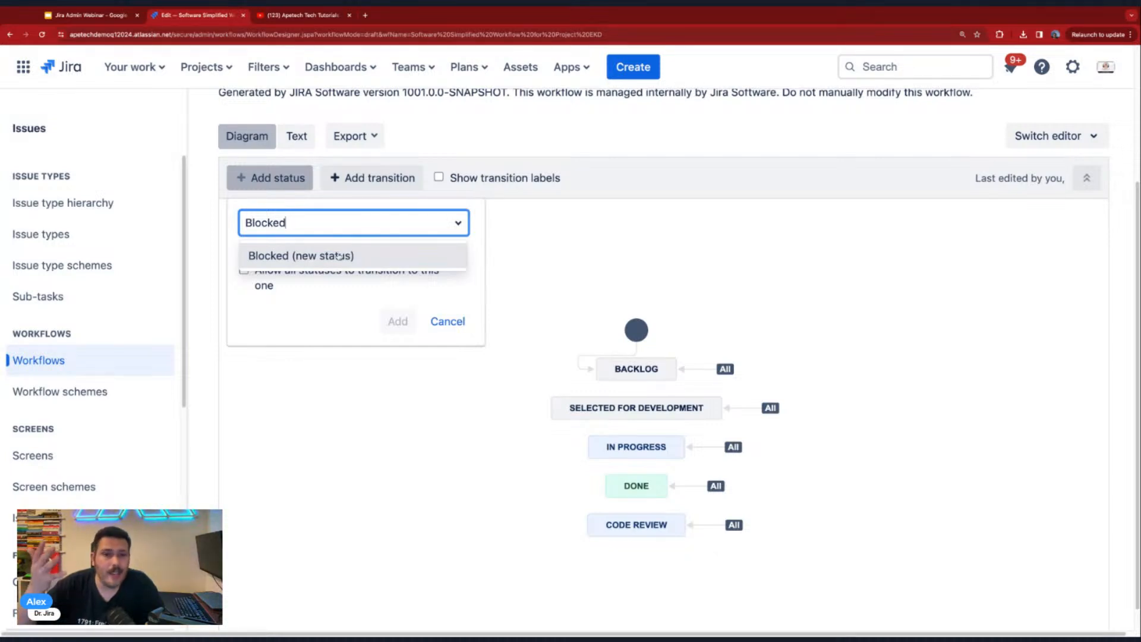
- Look through the existing statuses once more, choose Blocked as a new status, and add it to the workflow
click(473, 227)
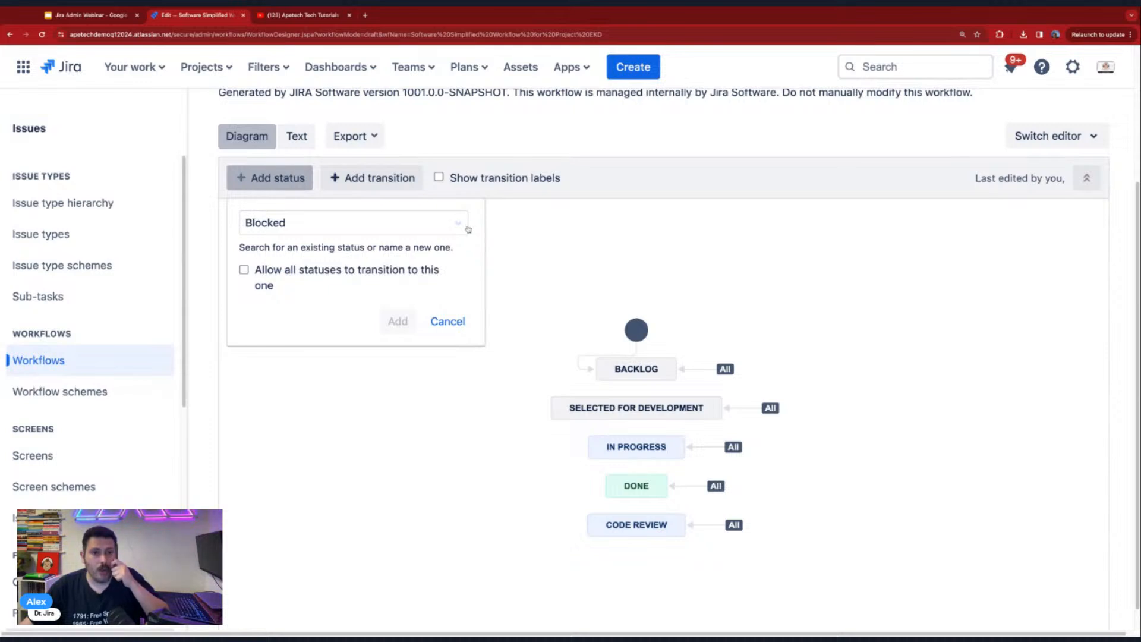
click(467, 225)
key(BackSpace)
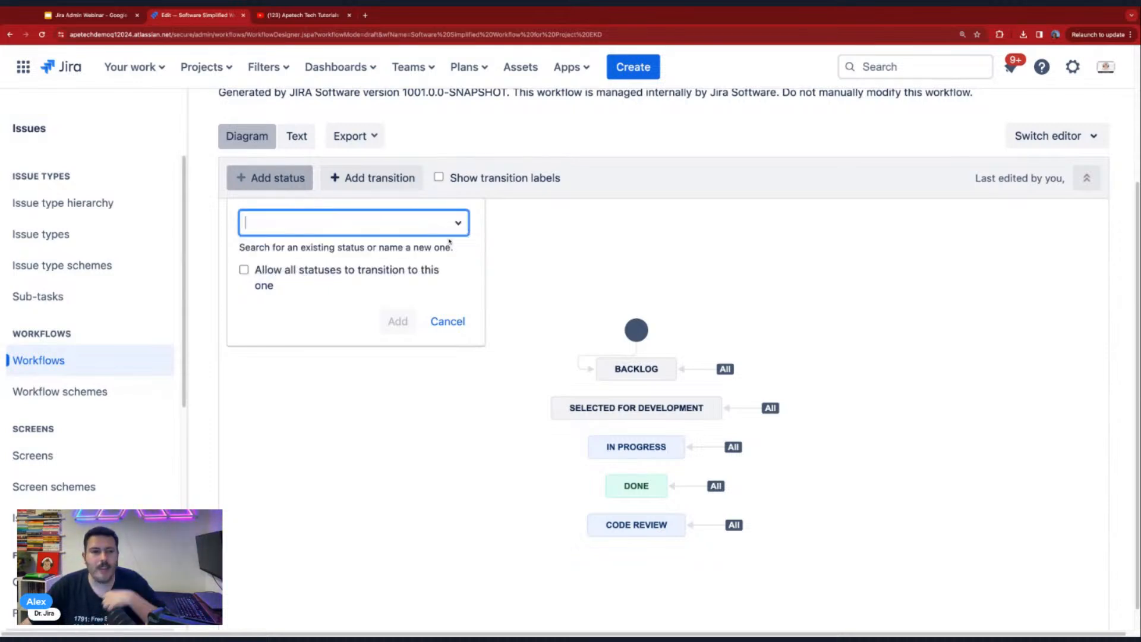
click(457, 224)
scroll(288, 416, down, 10)
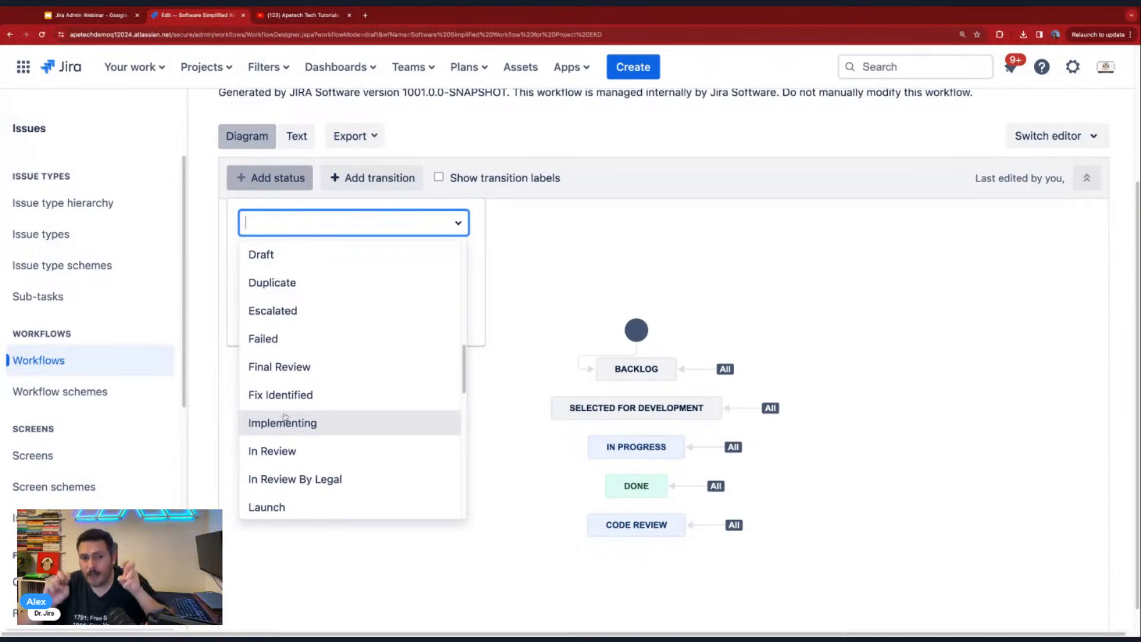
scroll(285, 416, up, 10)
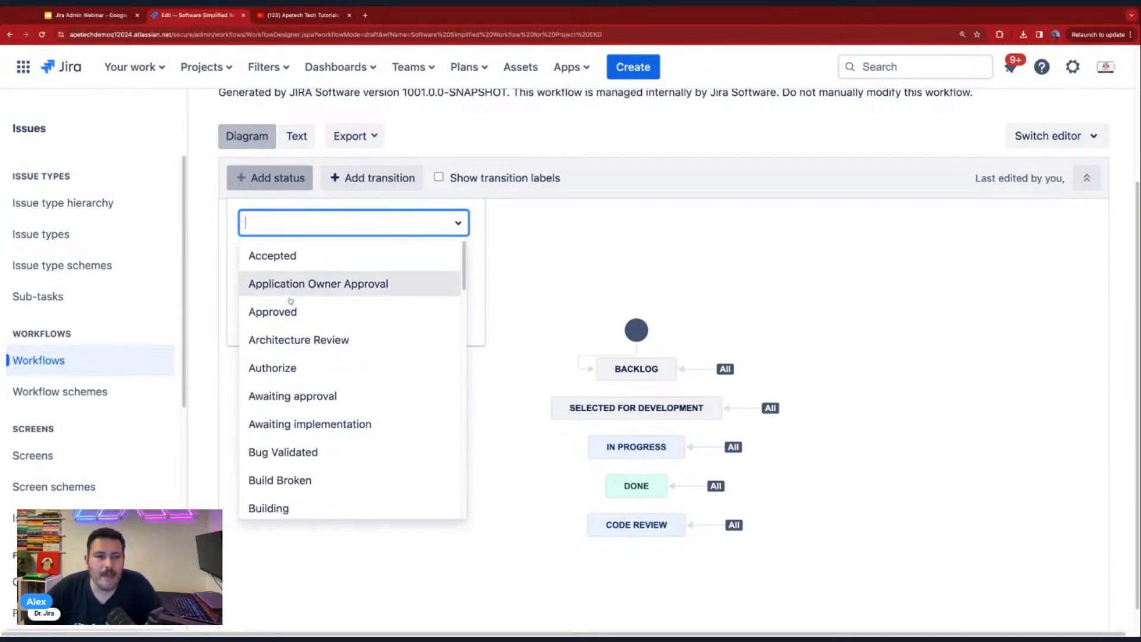
text(Blocked)
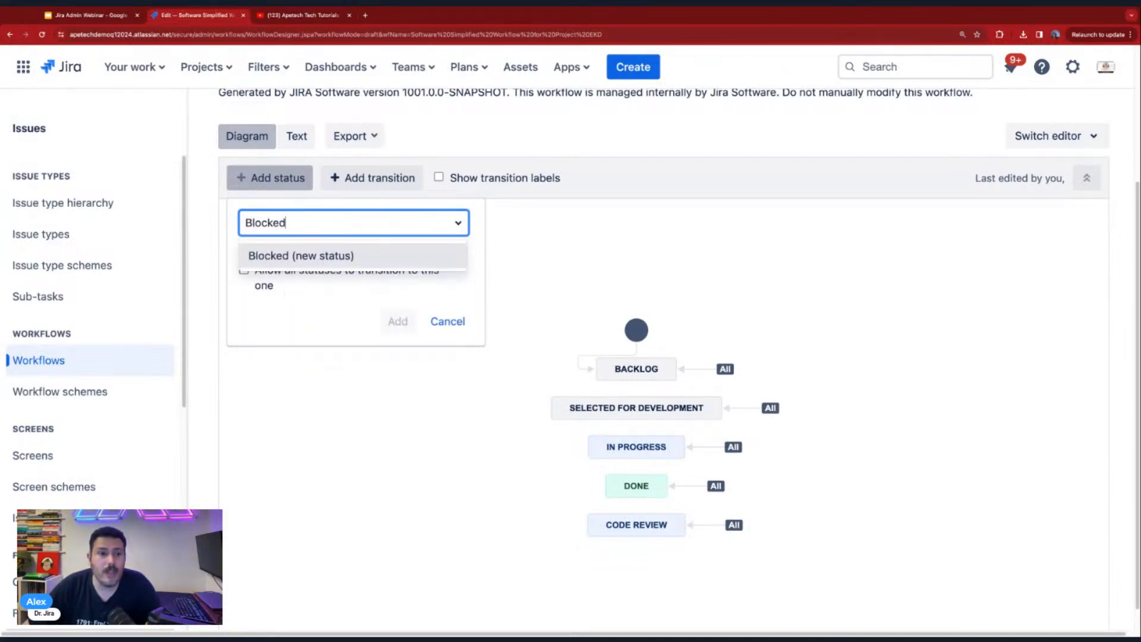
click(351, 256)
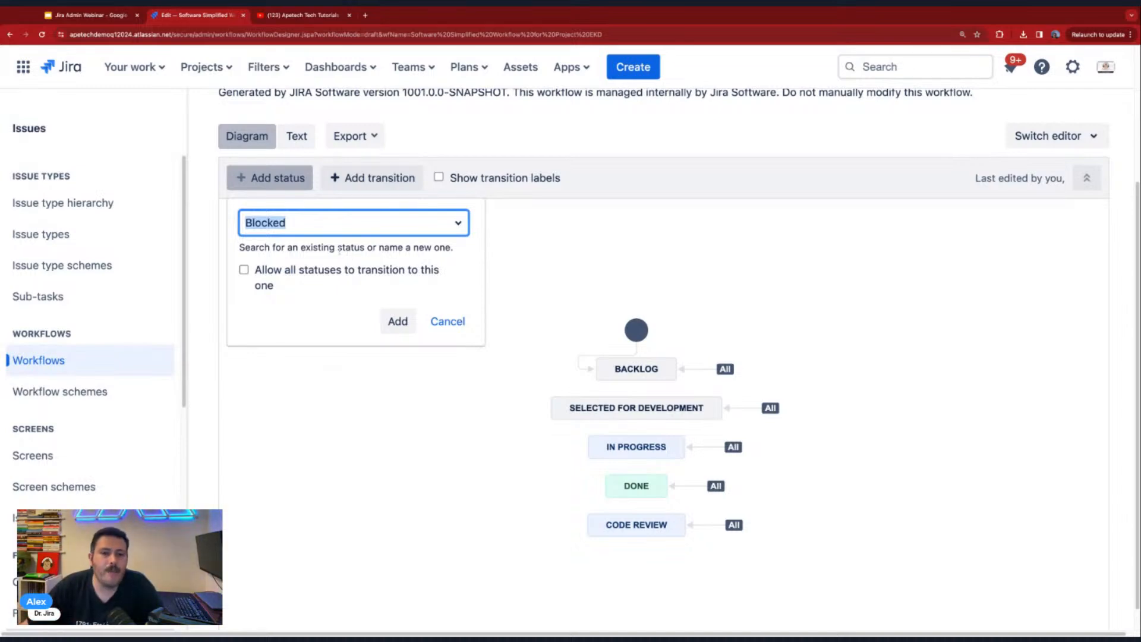
click(398, 321)
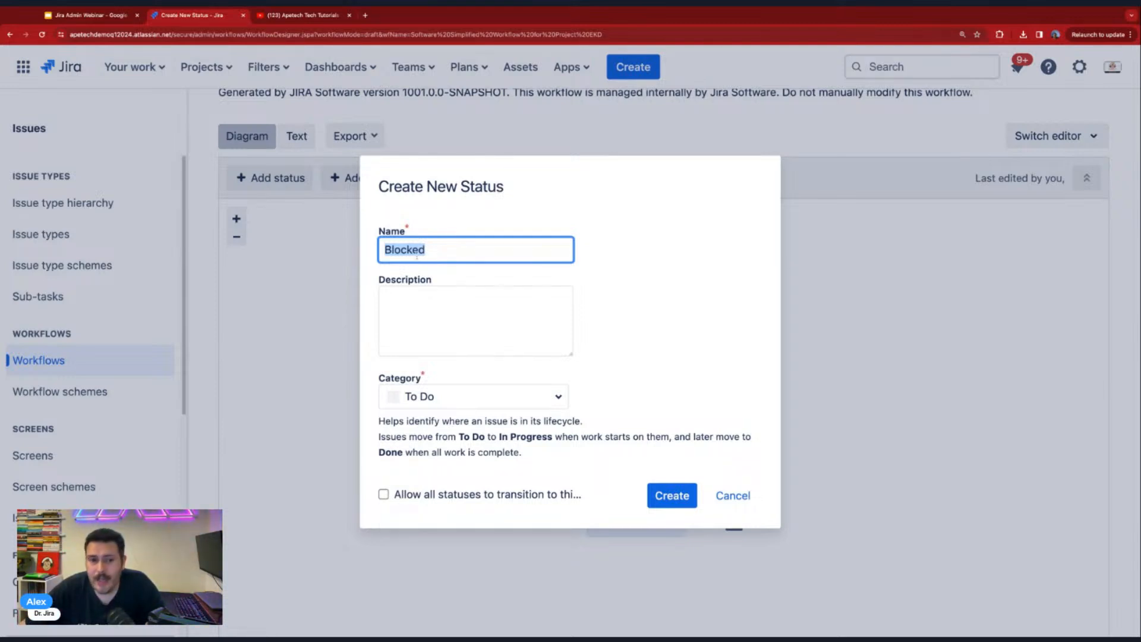
- Create the Blocked status with the In Progress category and place it left of the Backlog status in the diagram
click(441, 334)
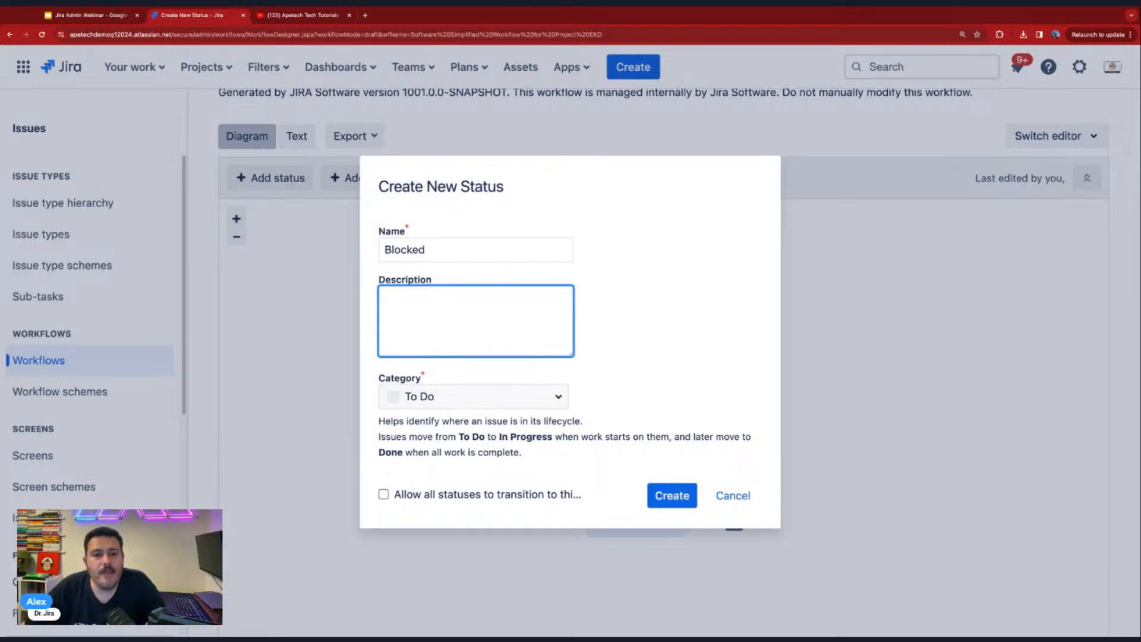
click(473, 396)
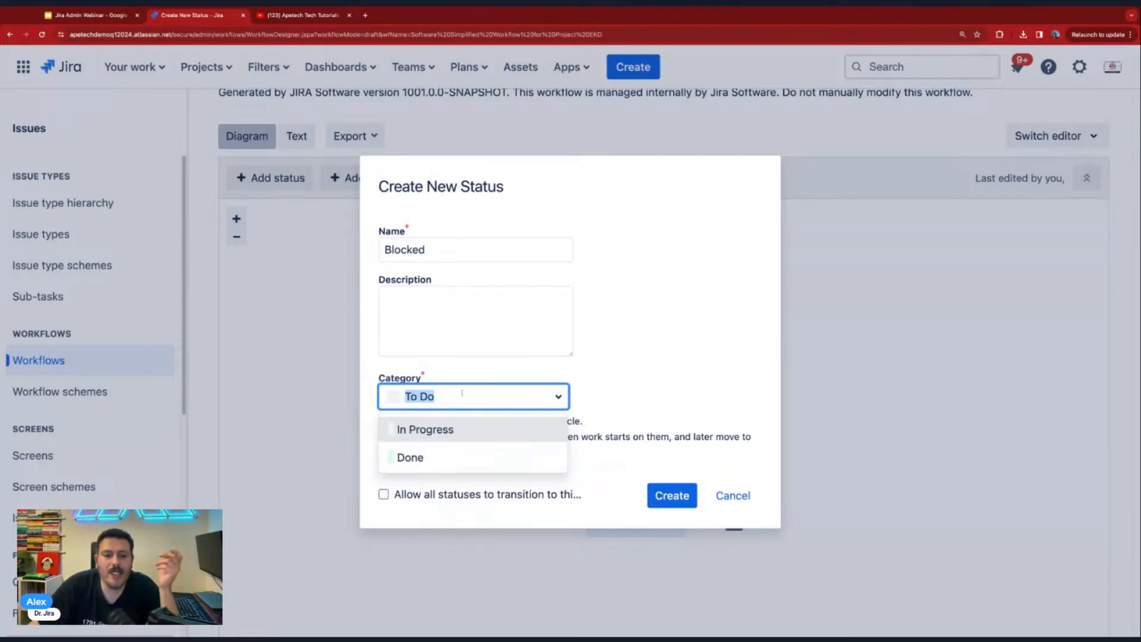
click(473, 429)
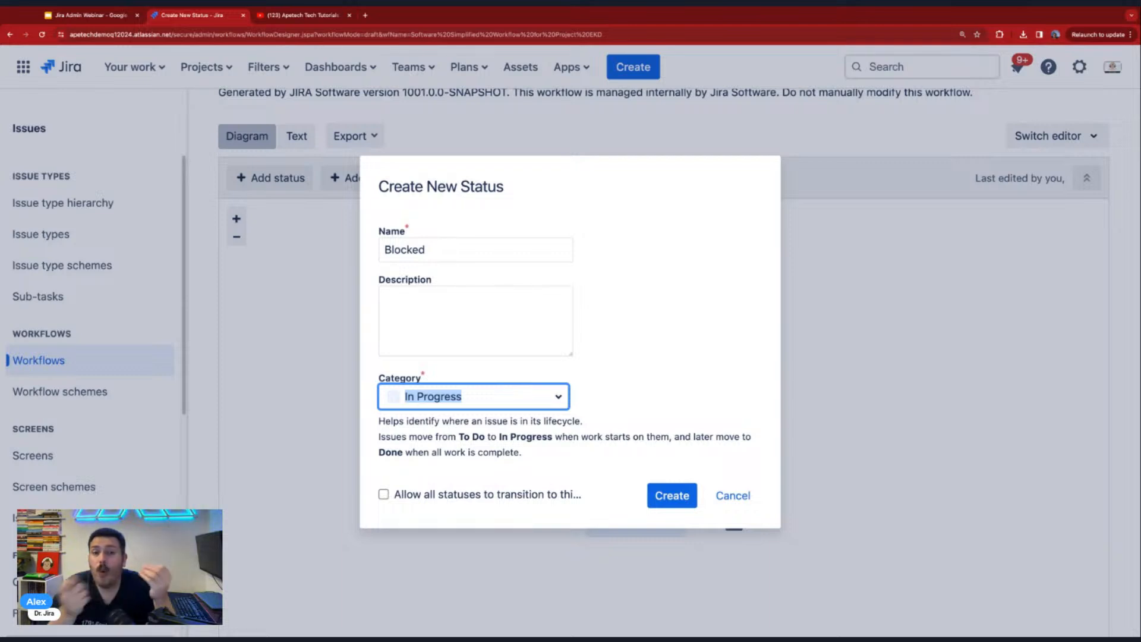
click(494, 404)
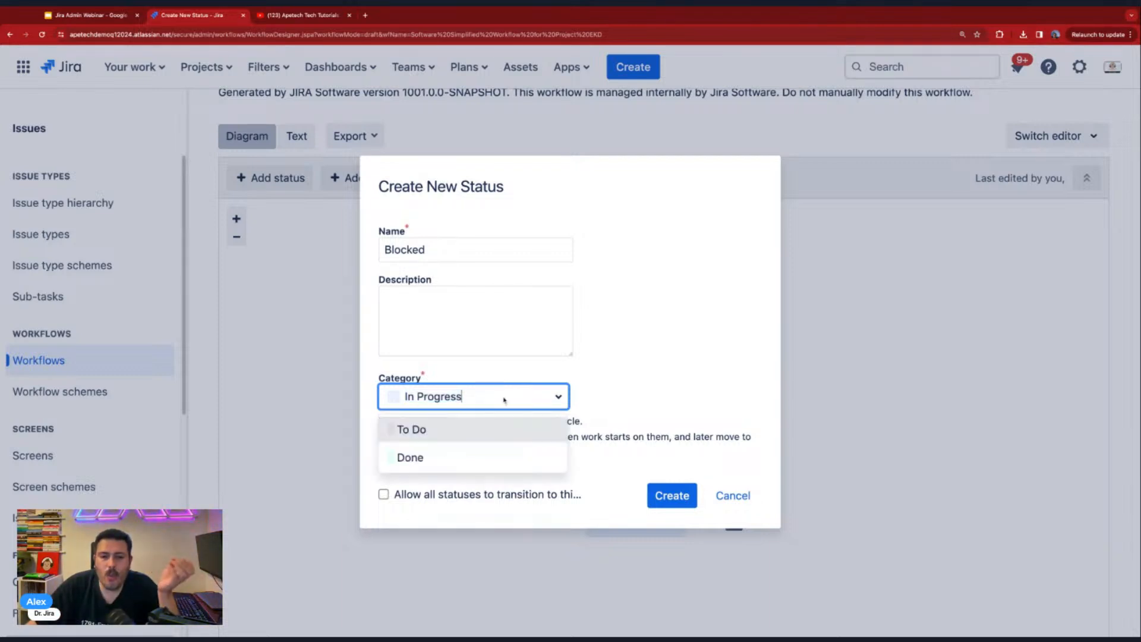
click(490, 461)
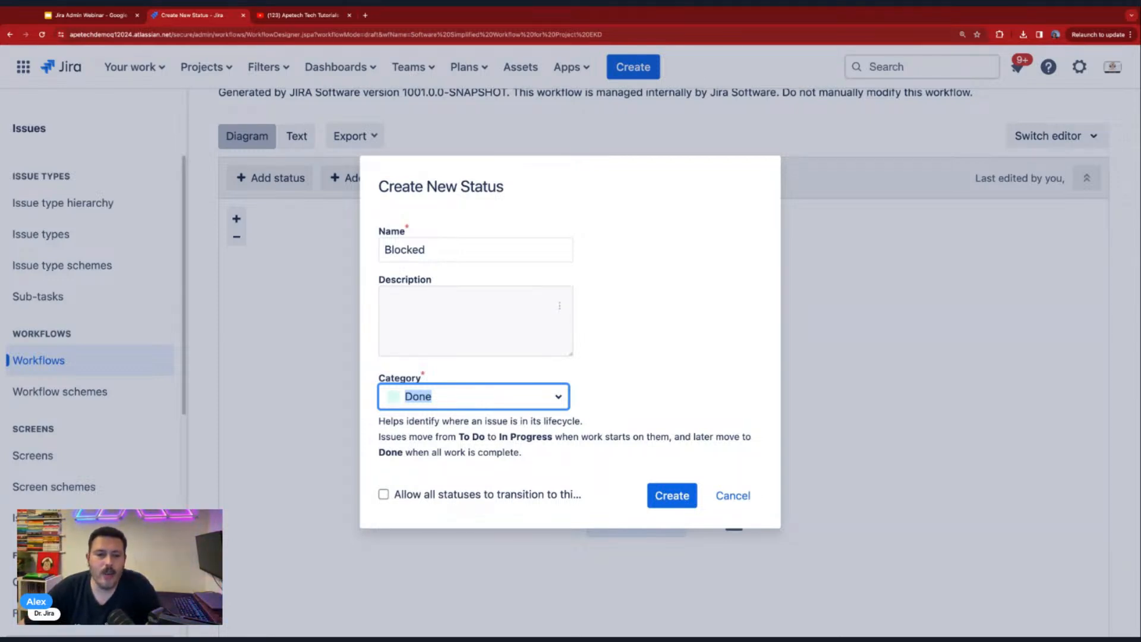
click(475, 397)
click(476, 452)
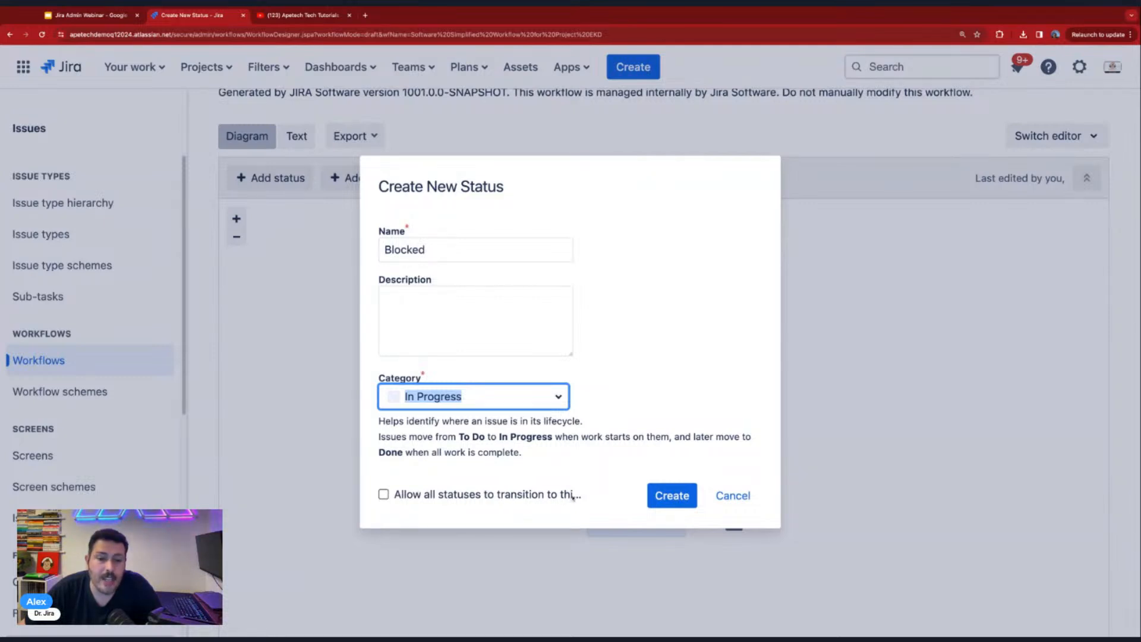
click(679, 497)
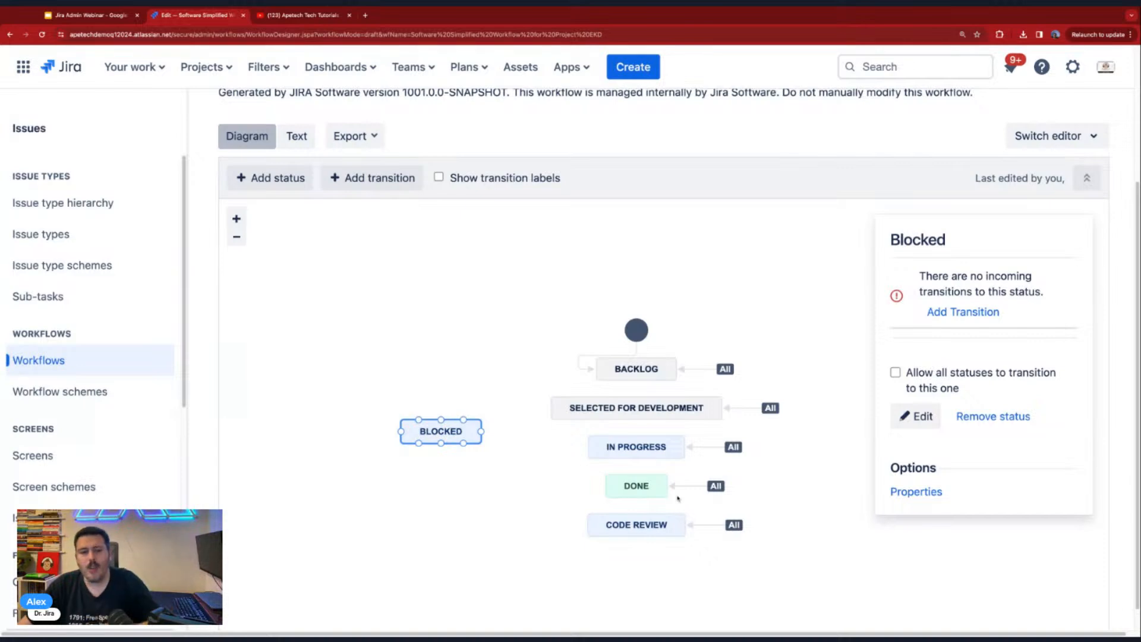
drag(402, 445, 358, 385)
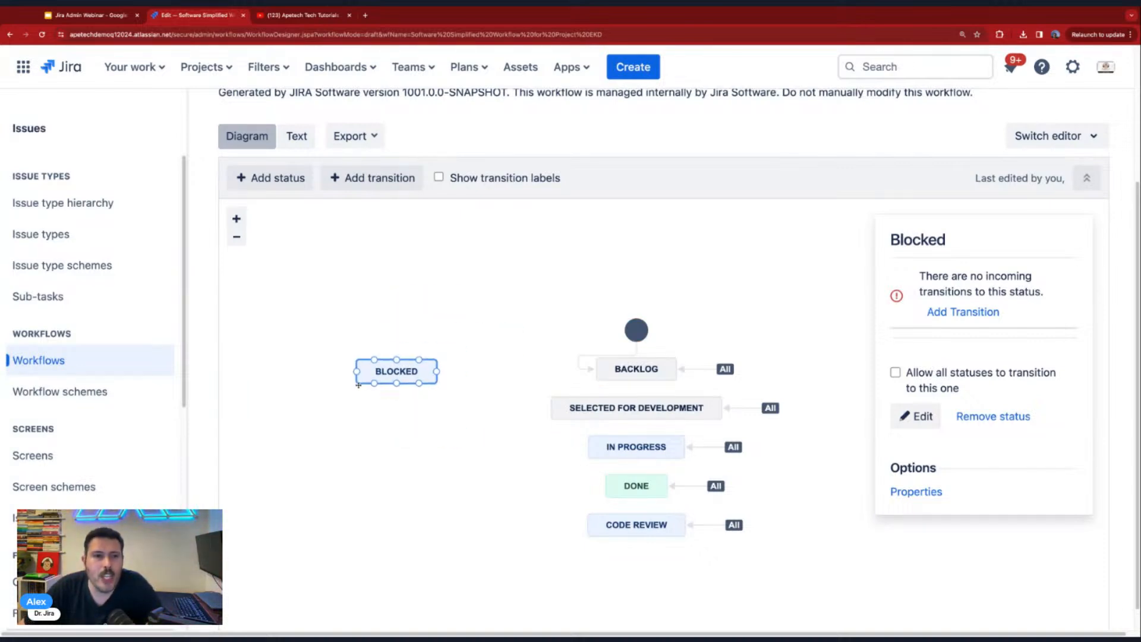
- Open the Earth Kanban Demo board in a new tab and examine how statuses map to columns in its column settings
click(226, 77)
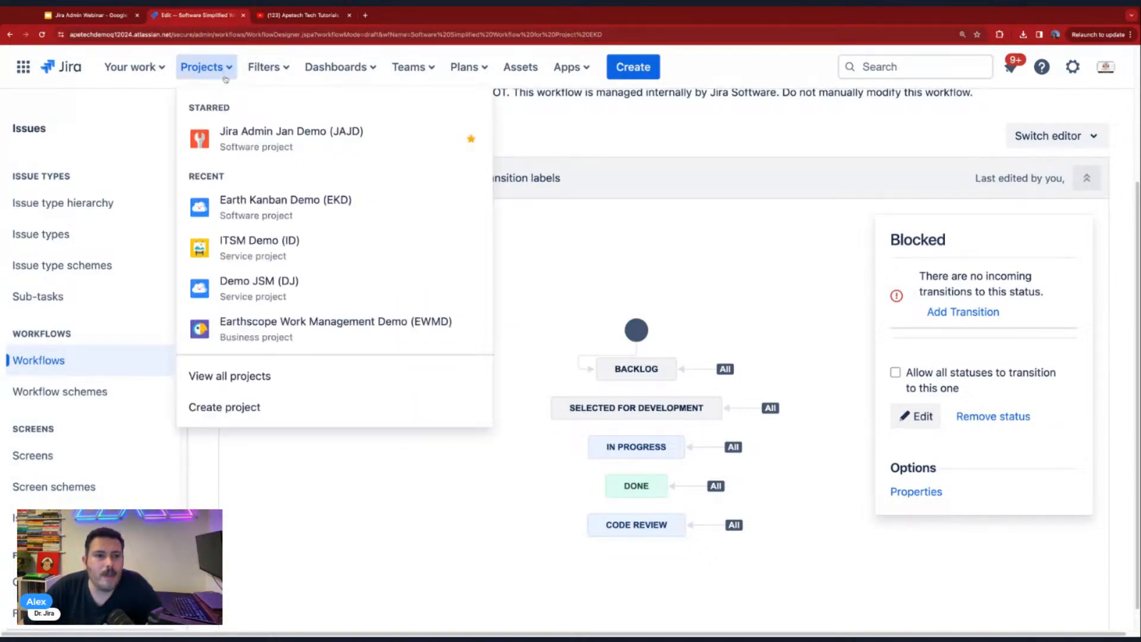
click(277, 204)
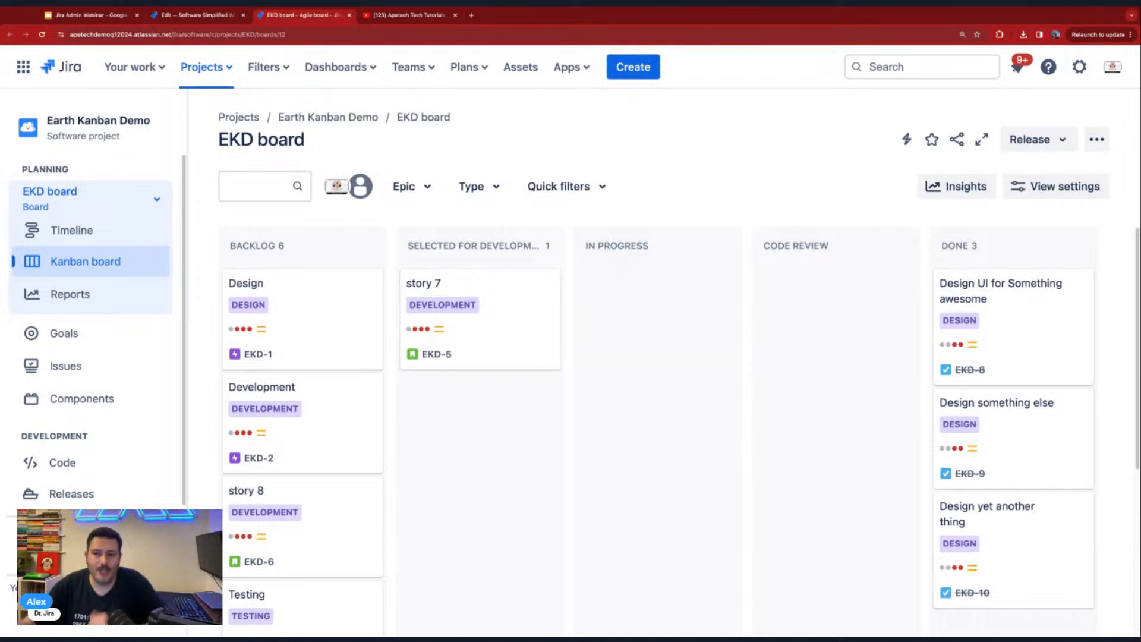
mouse_move(796, 317)
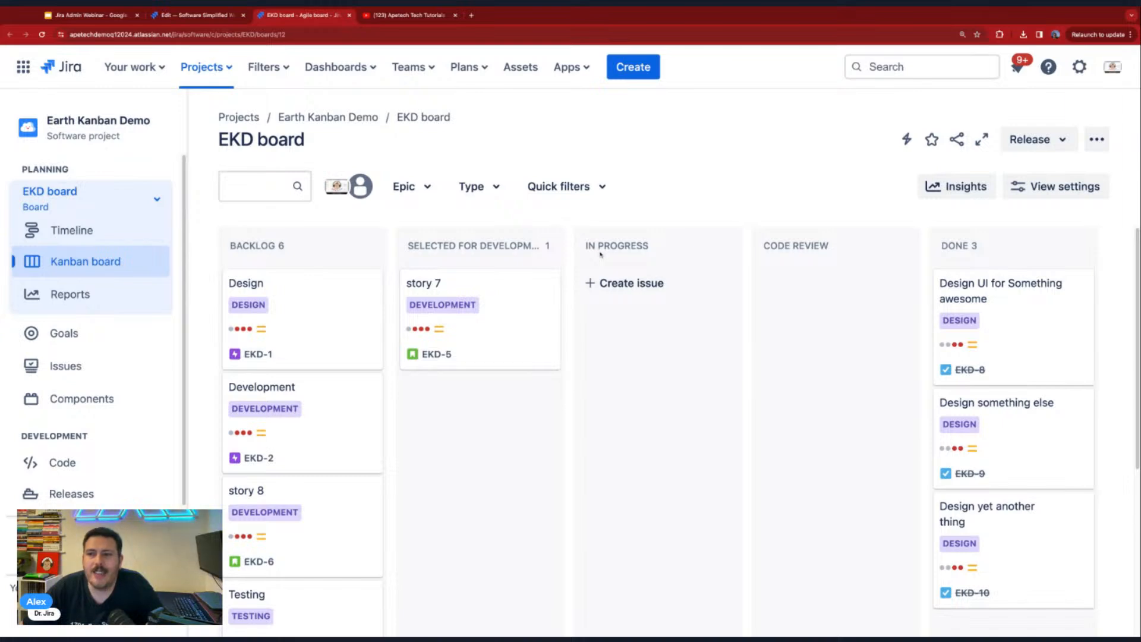
click(1097, 139)
click(1064, 180)
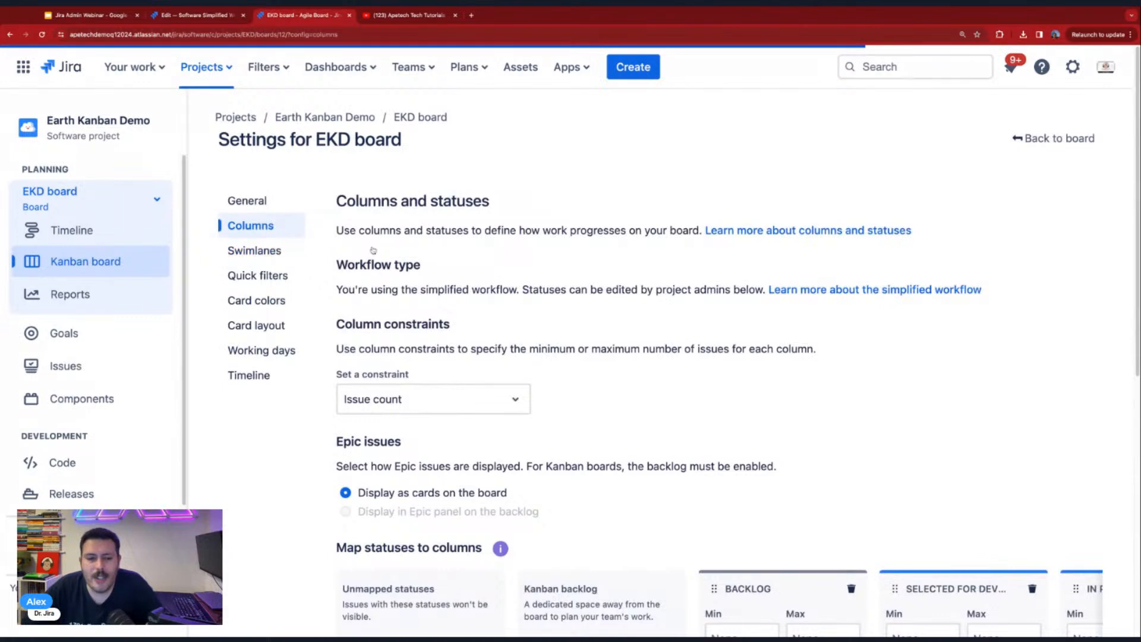
scroll(373, 250, down, 7)
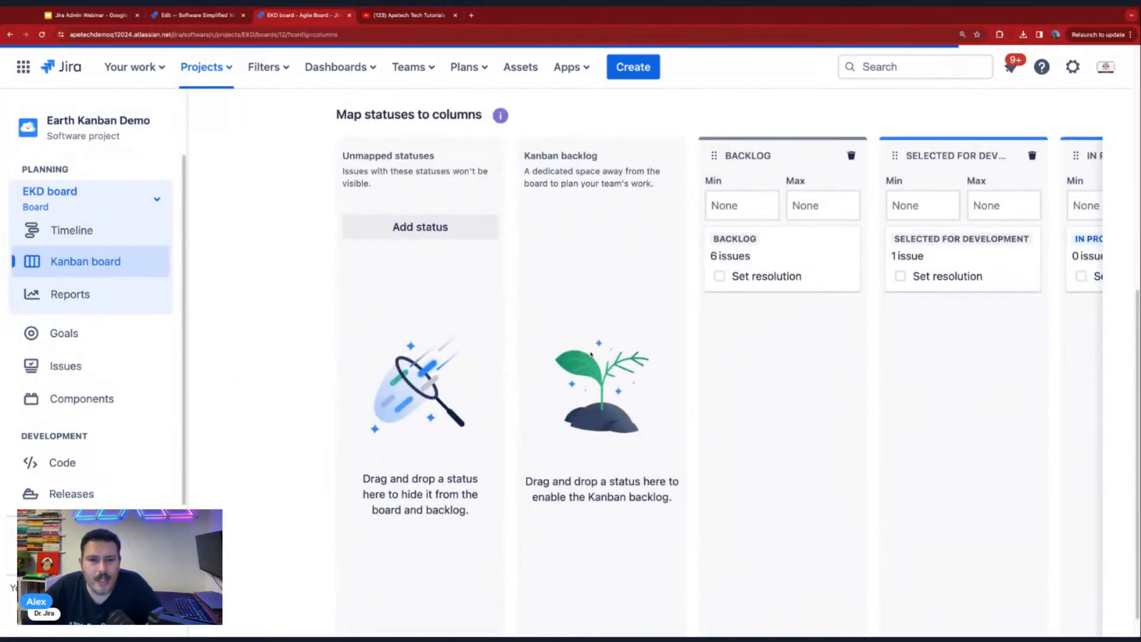
scroll(591, 355, down, 1)
scroll(633, 620, right, 2)
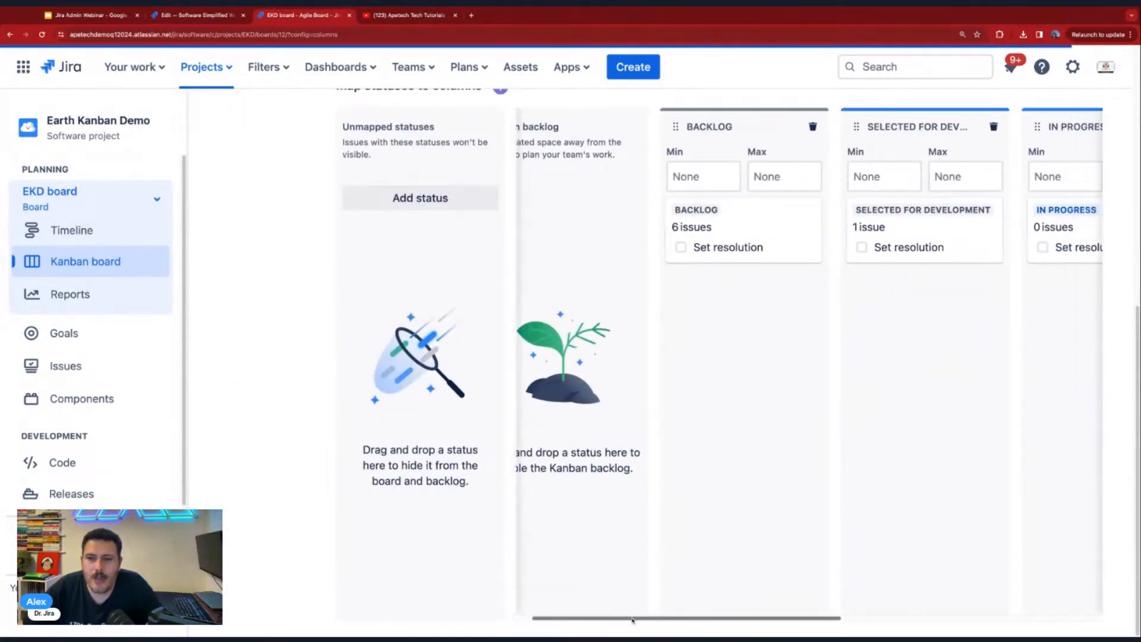
drag(633, 620, 985, 614)
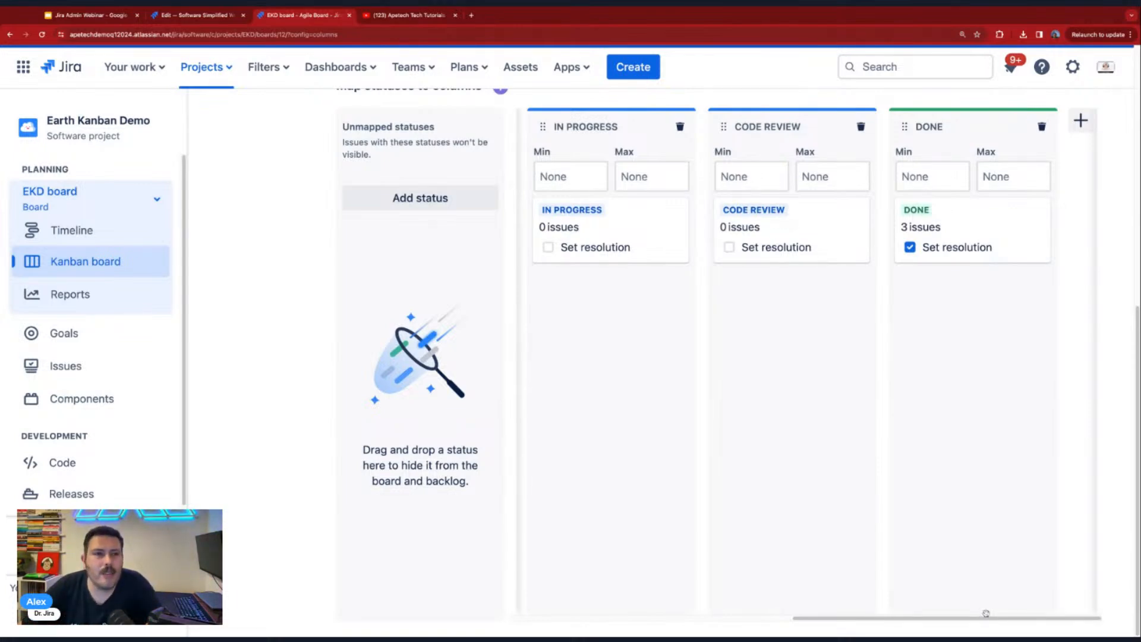
- Return to the workflow diagram and move the Blocked status level with Selected for Development
click(196, 15)
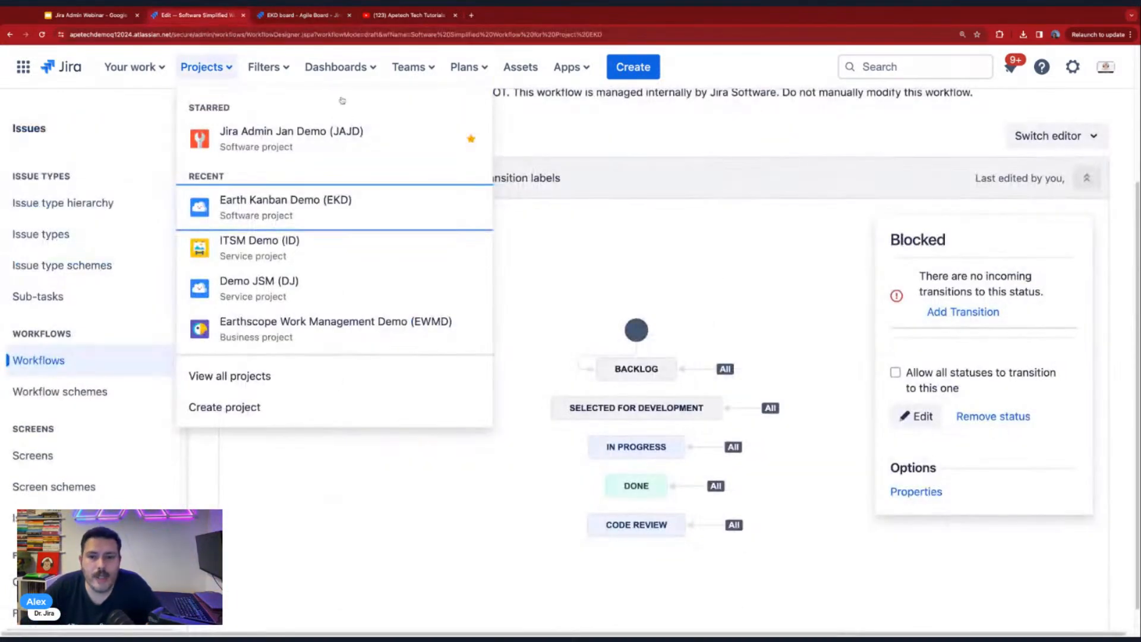
click(806, 228)
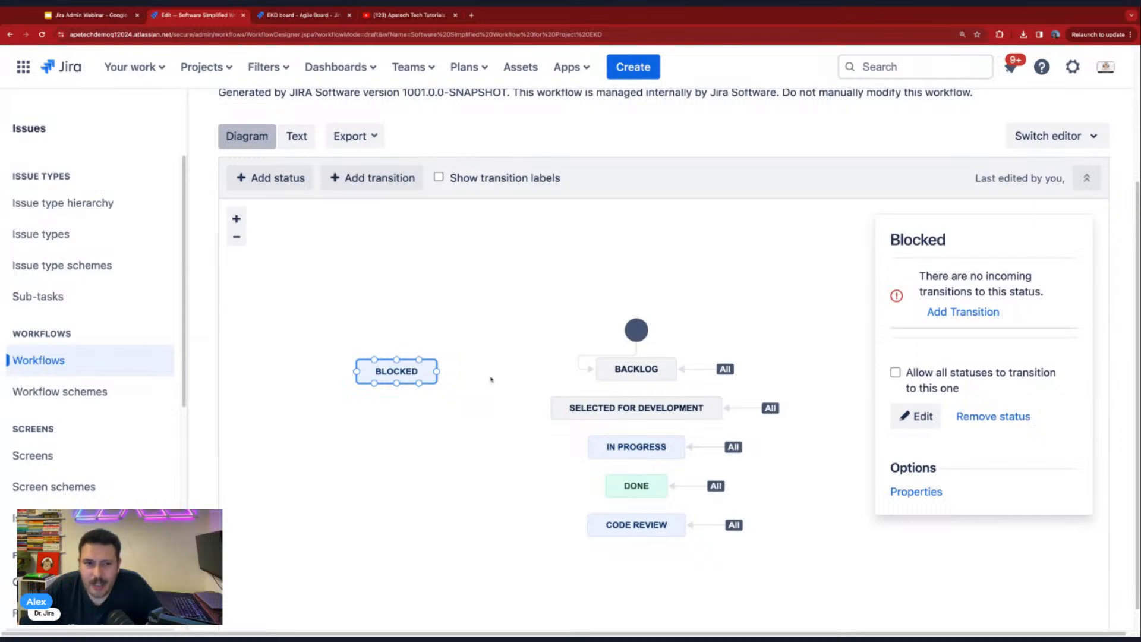
scroll(491, 380, up, 1)
drag(402, 373, 420, 404)
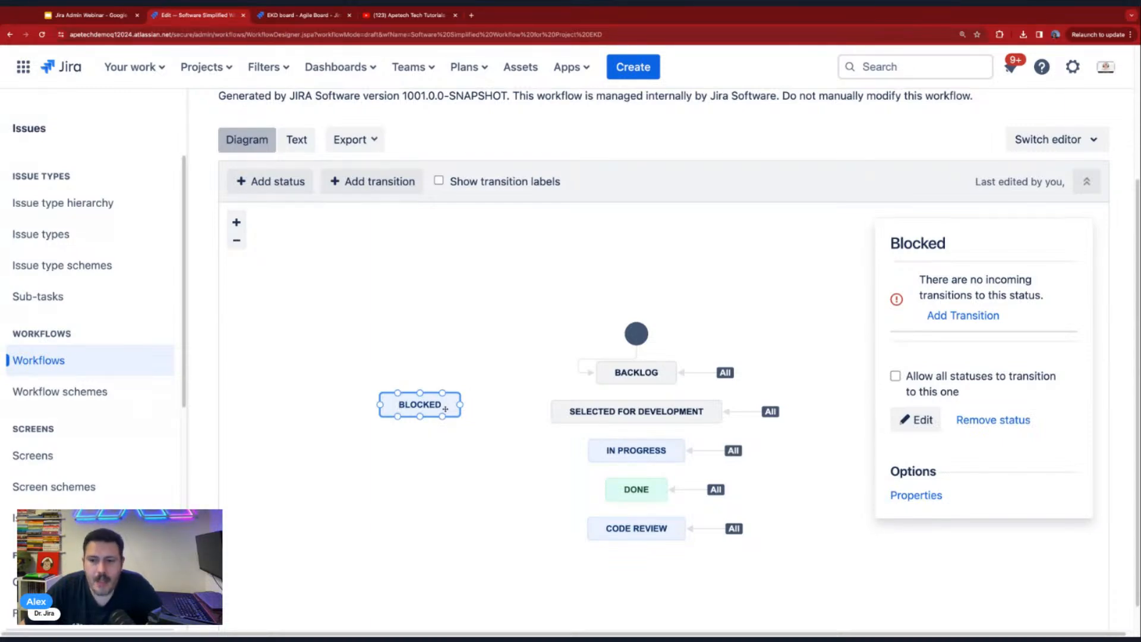
- Try allowing all statuses to transition to Blocked, with the status moved below Code Review and back, and disallow it again
click(895, 376)
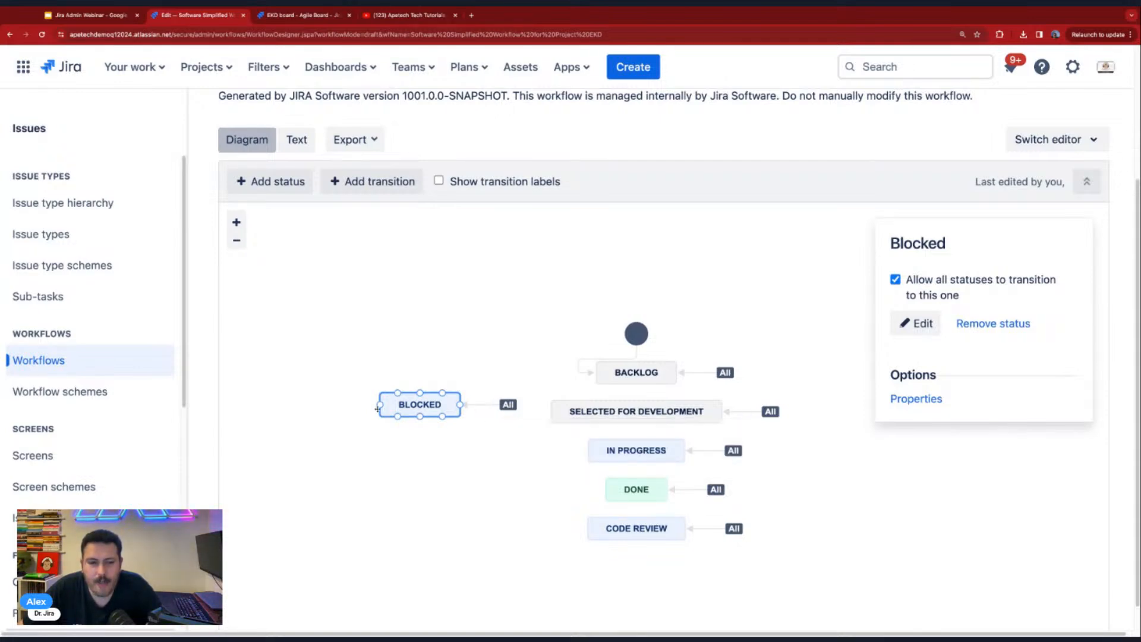
mouse_move(410, 412)
mouse_down()
mouse_move(500, 504)
mouse_move(643, 575)
mouse_move(633, 577)
mouse_up()
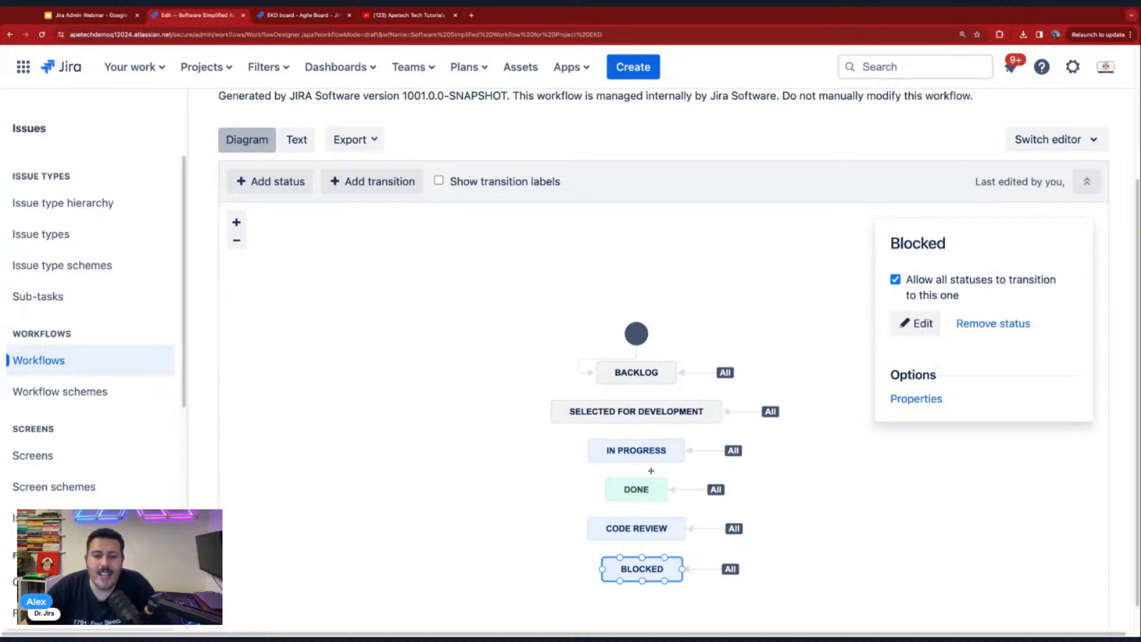
drag(657, 575, 449, 434)
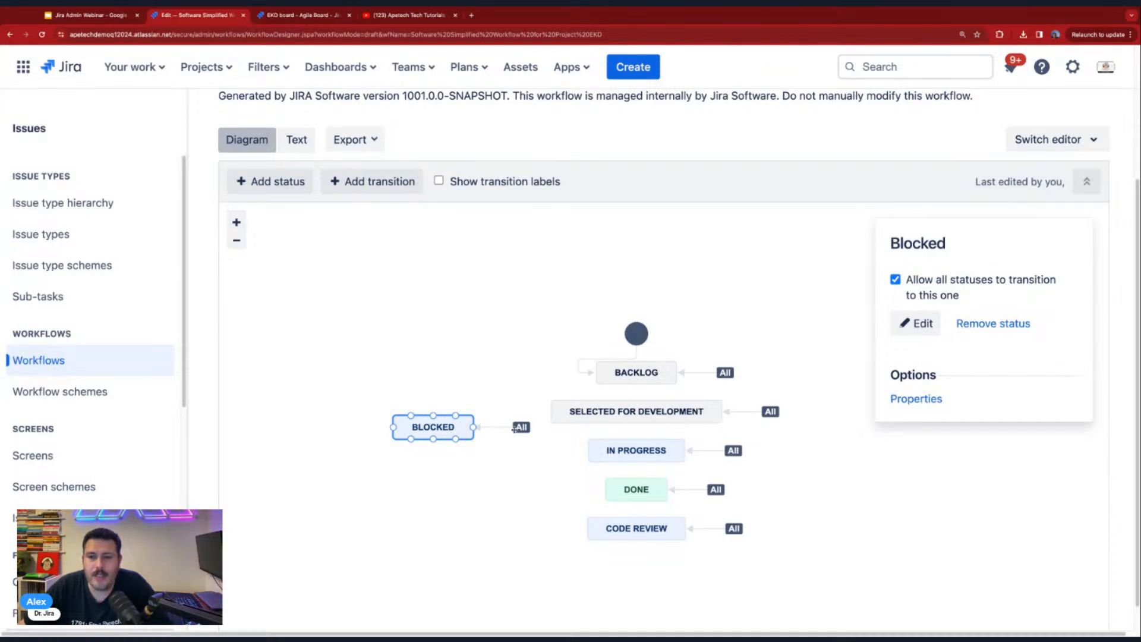
click(895, 280)
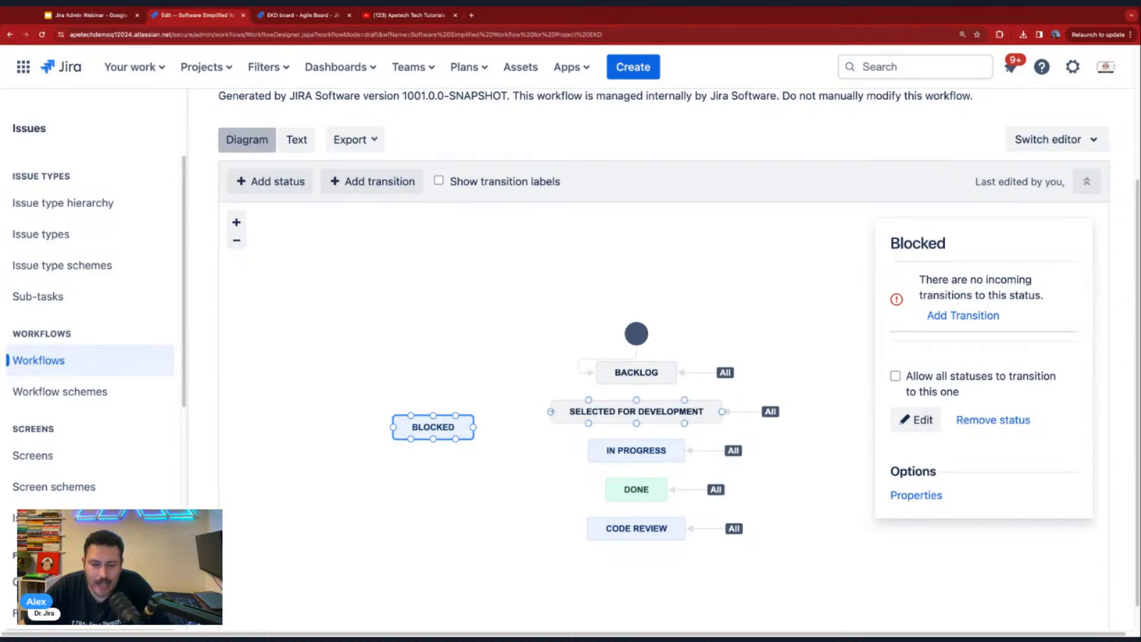
- Try to add a transition named Issue Blocked from Selected for Development to Blocked, and cancel it
drag(551, 412, 472, 427)
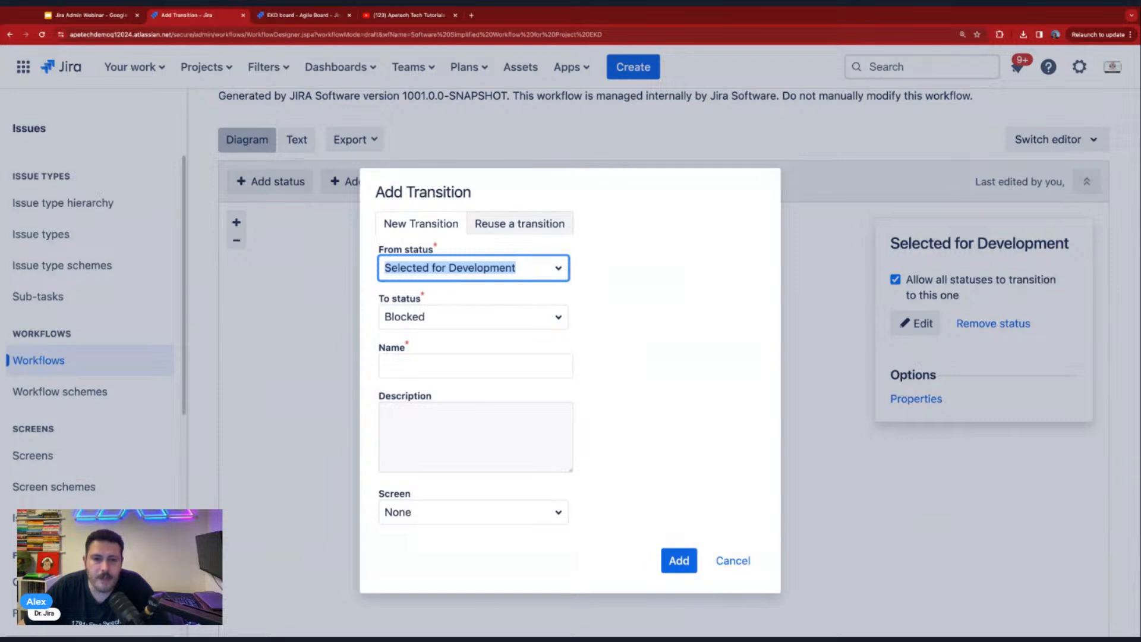
click(453, 369)
text(I)
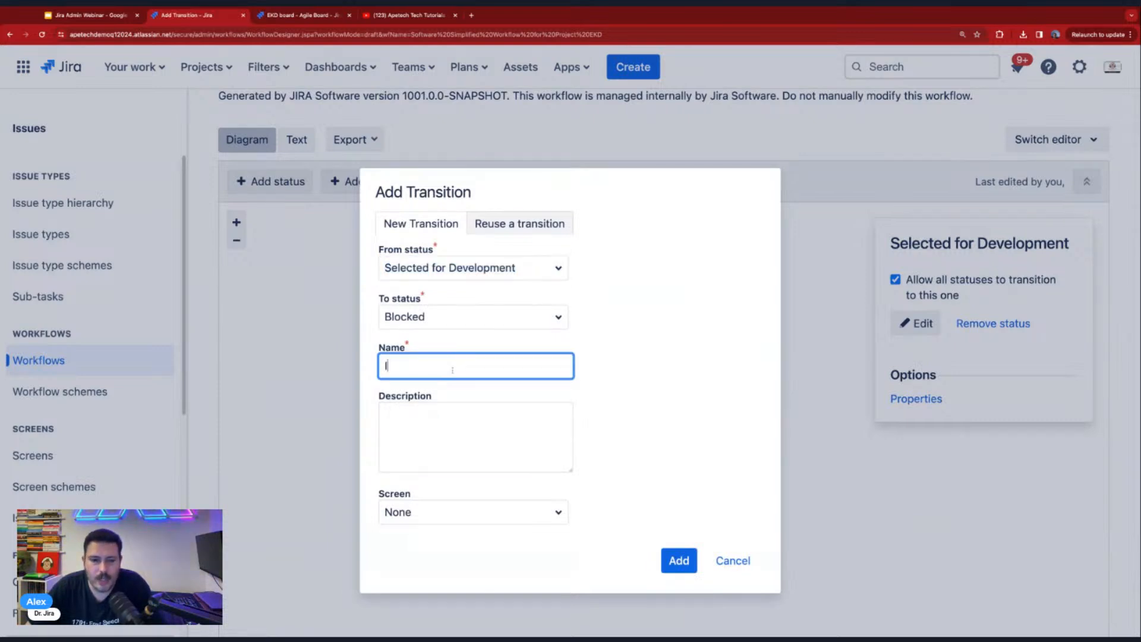
text(ssue Blocked)
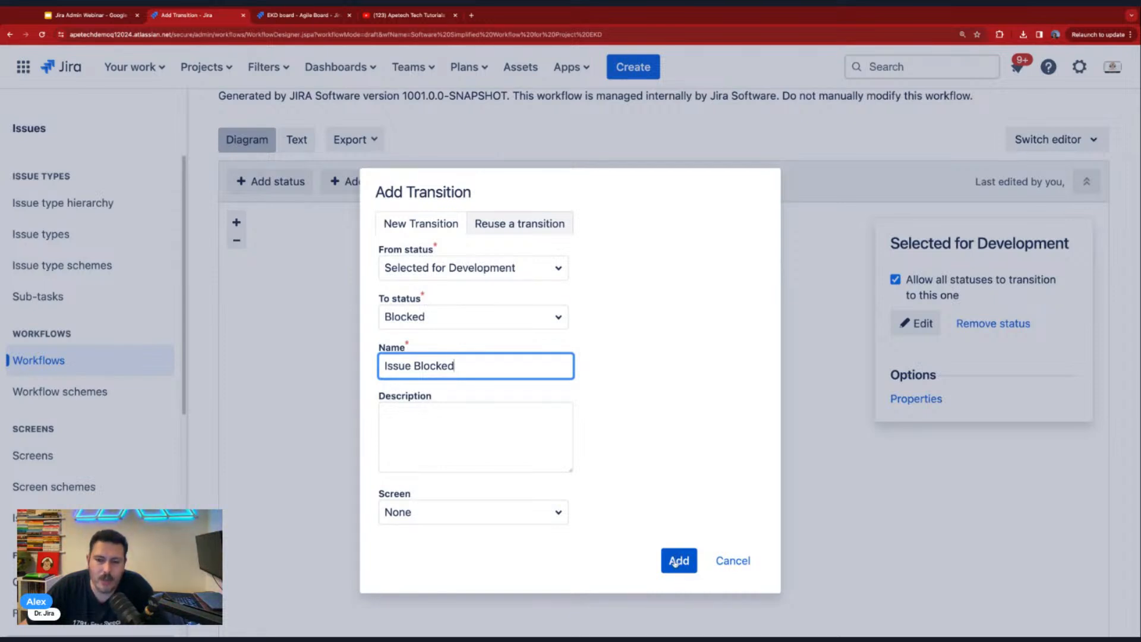
click(675, 561)
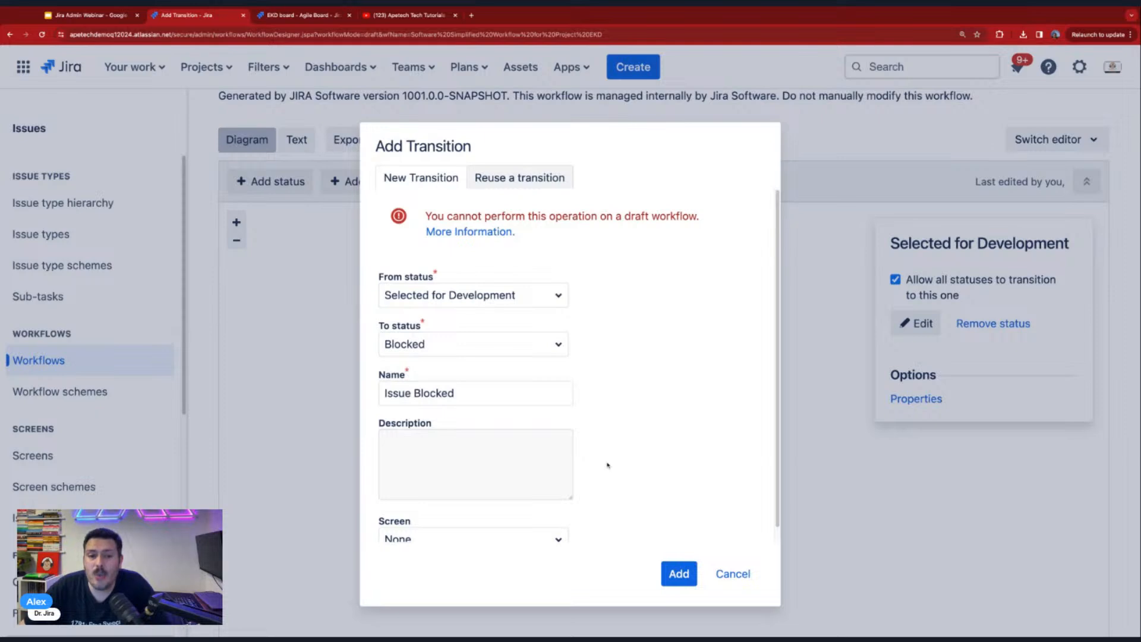
mouse_move(504, 216)
mouse_down()
mouse_move(701, 216)
mouse_move(516, 233)
mouse_up()
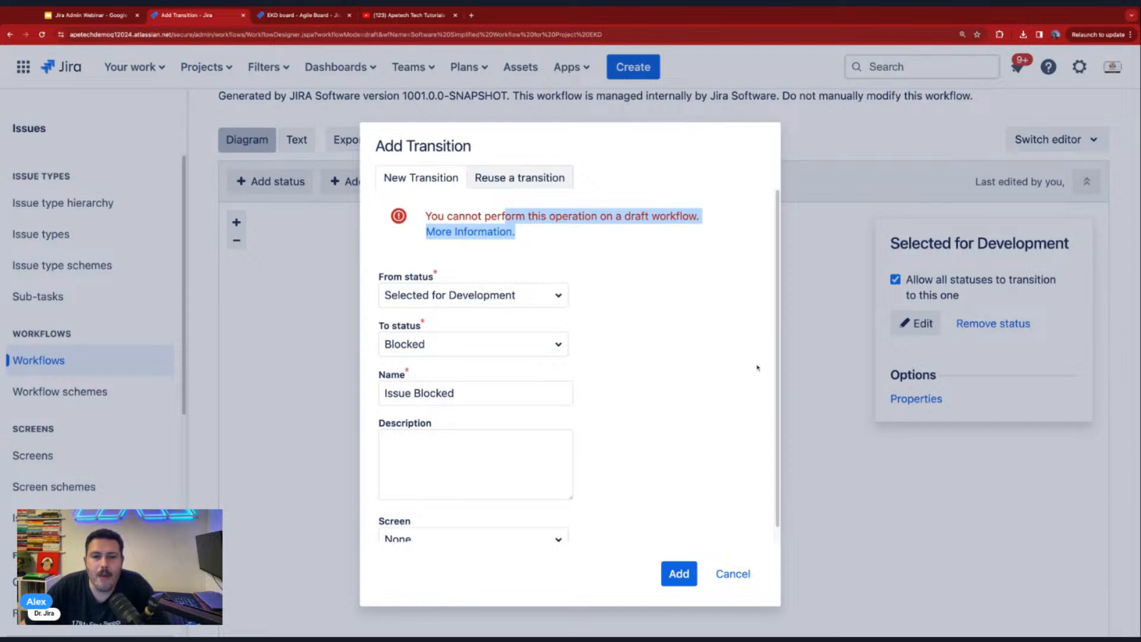
click(734, 574)
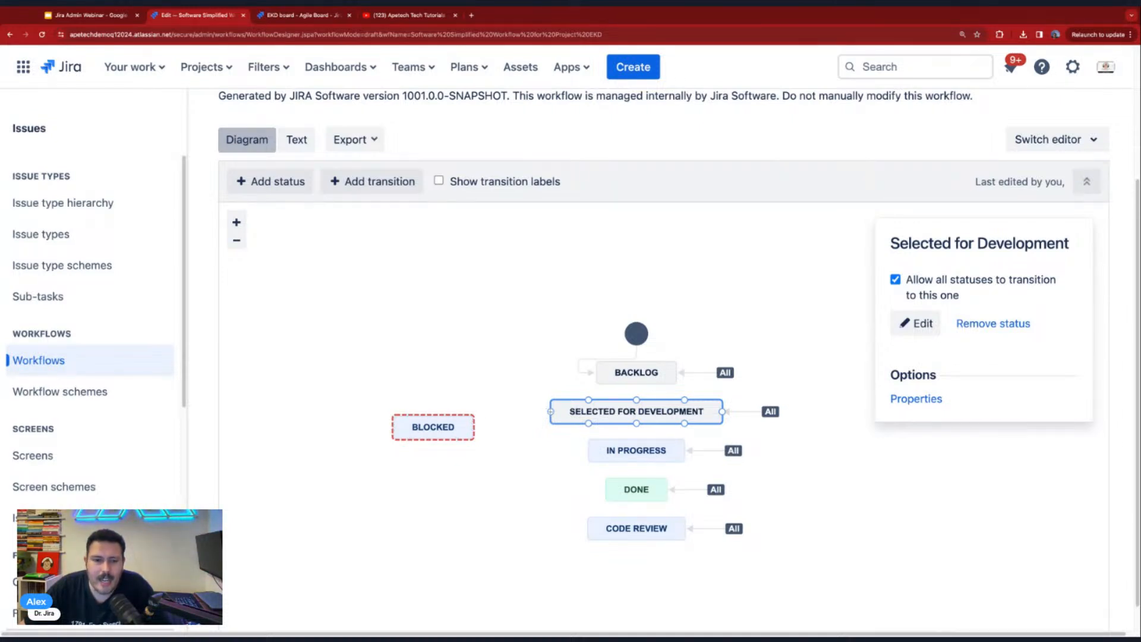
mouse_move(470, 425)
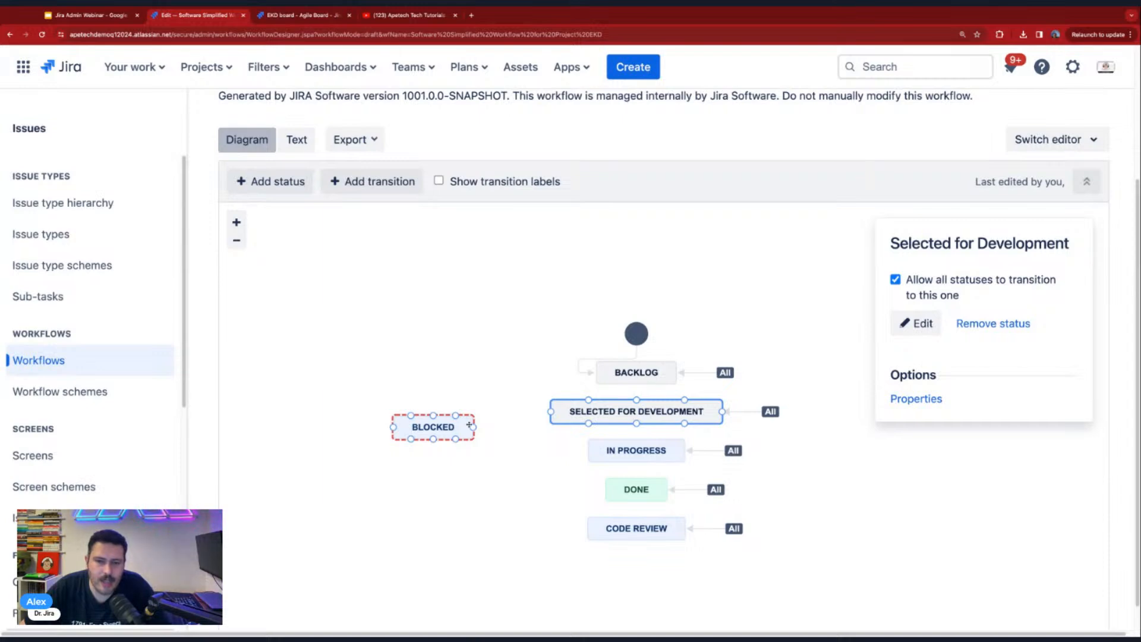
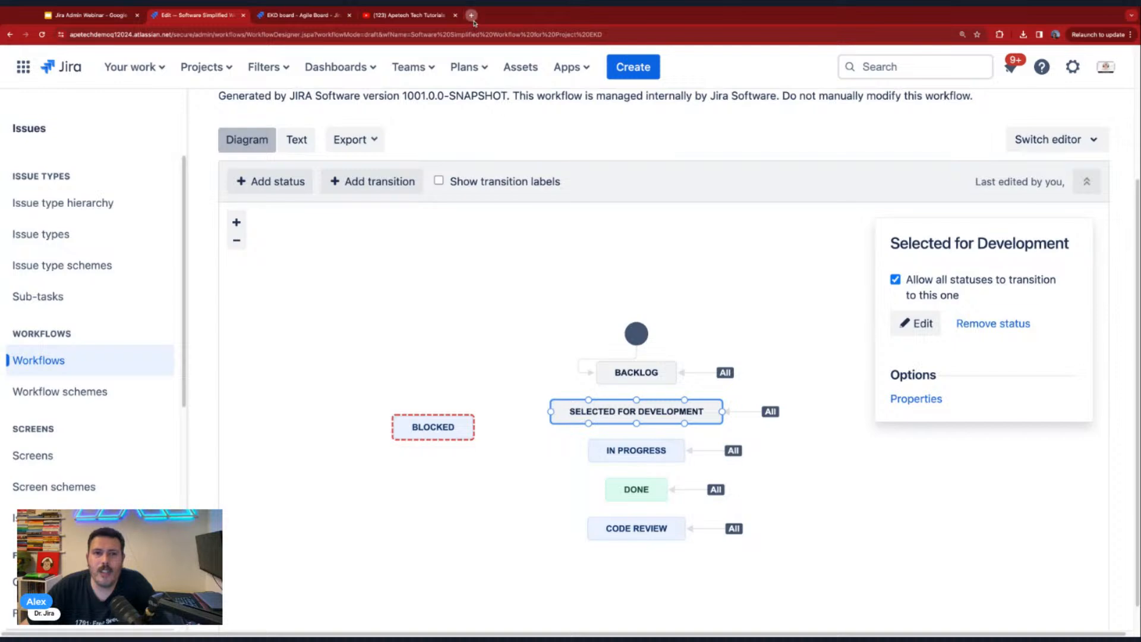
- Search Google Images for "etch a sketch" in a new tab and enlarge the Exploratorium Store picture
click(472, 15)
text(etcha s)
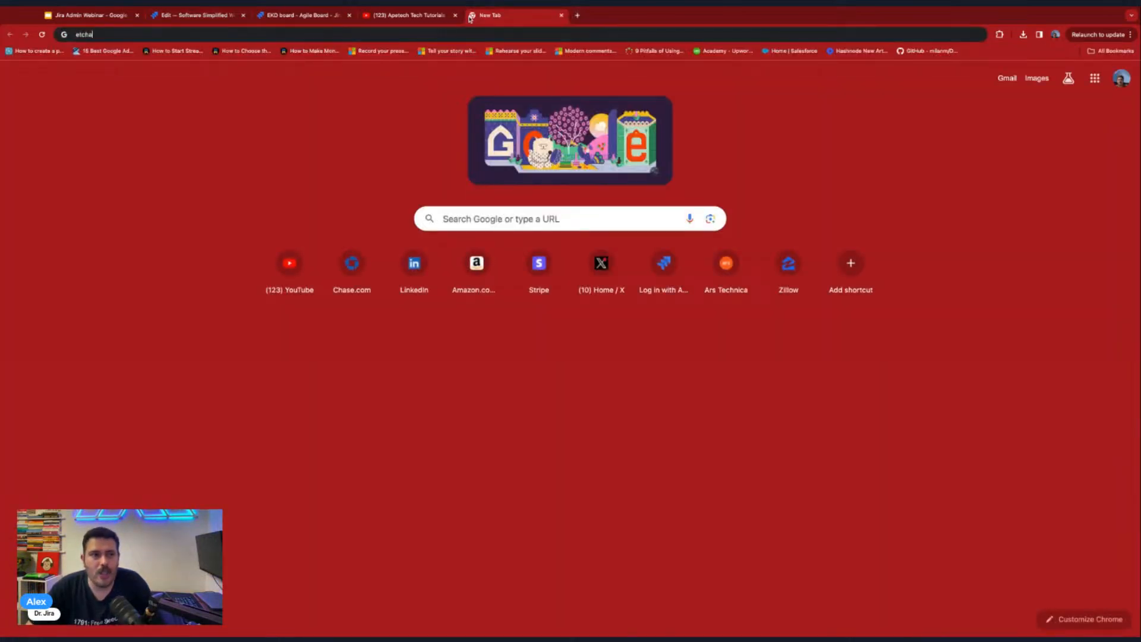
text(ketch)
key(Return)
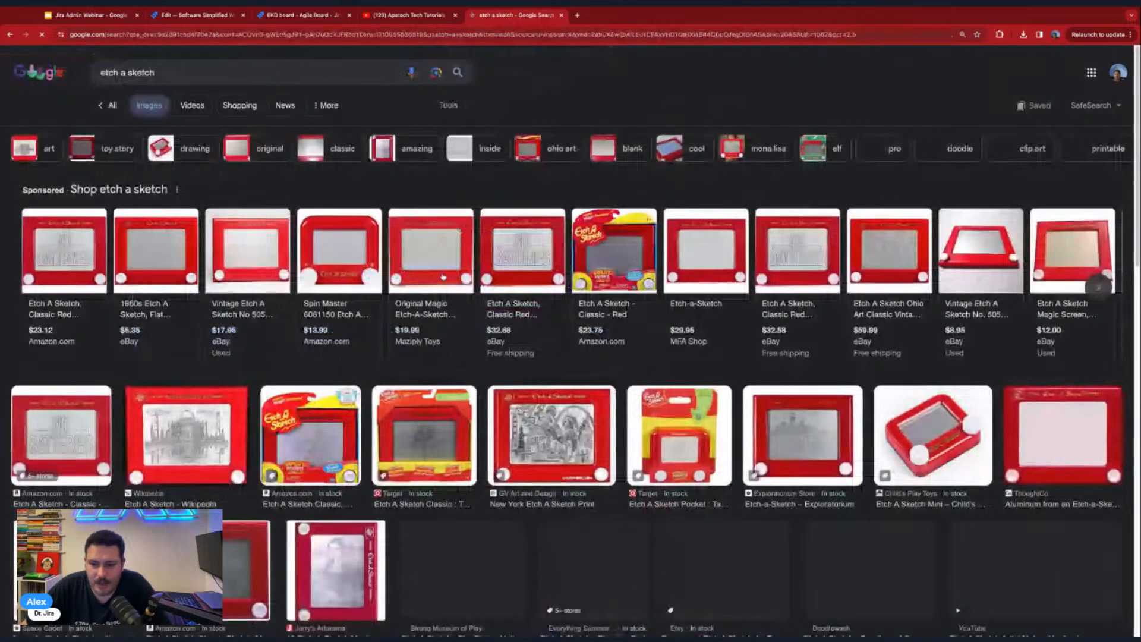
click(823, 431)
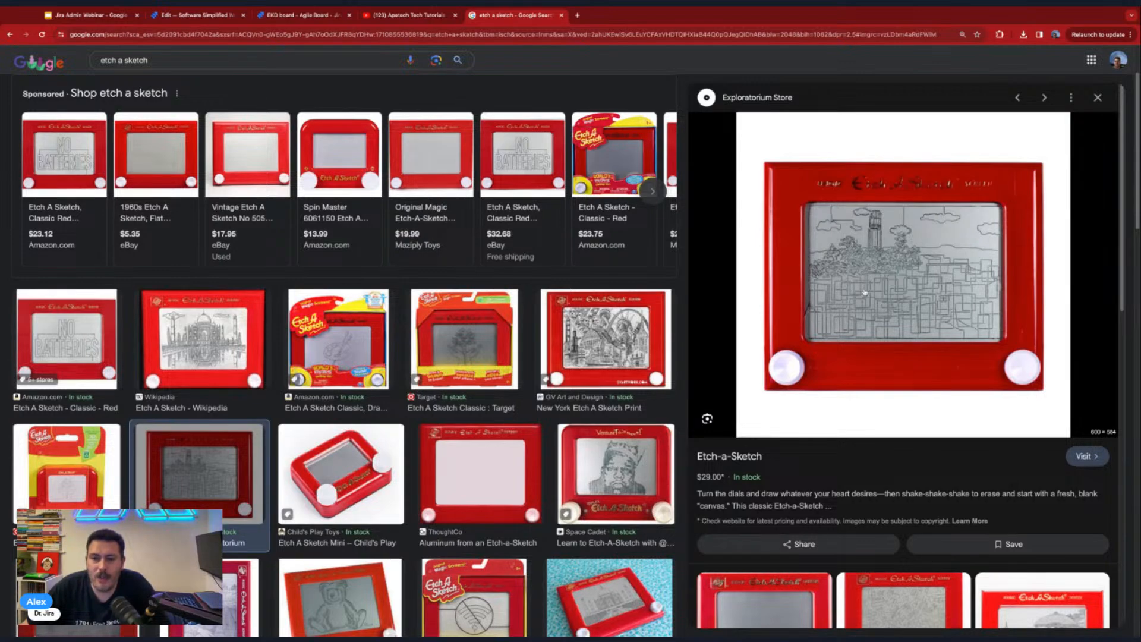
- Return to the workflow editor, allow all statuses to transition to Blocked, and align the status directly beneath Code Review
click(210, 22)
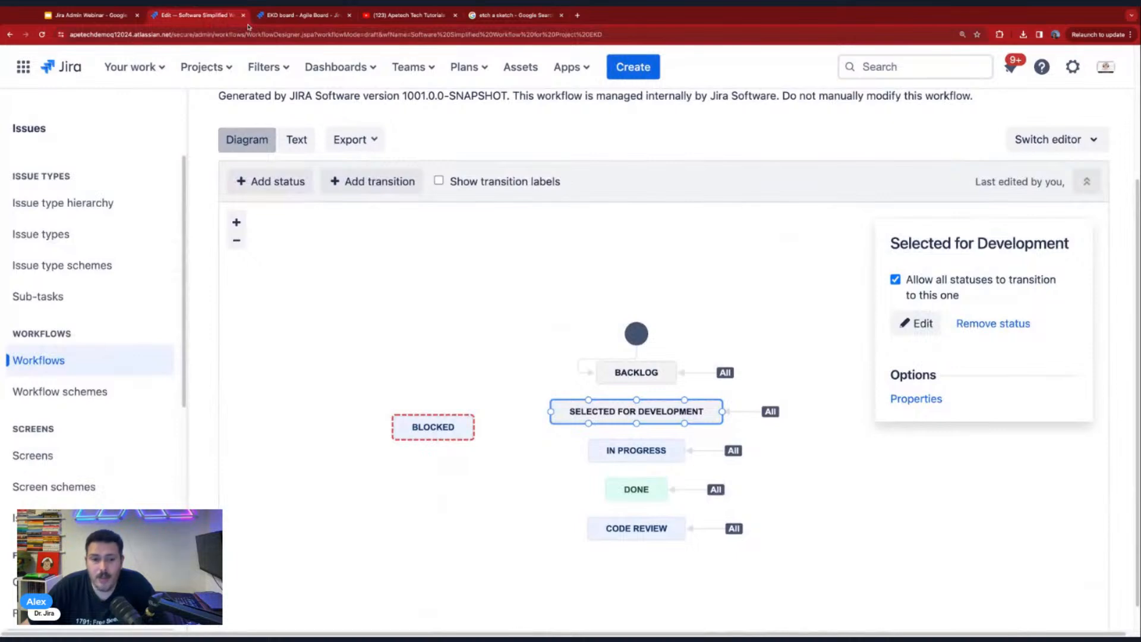
click(431, 428)
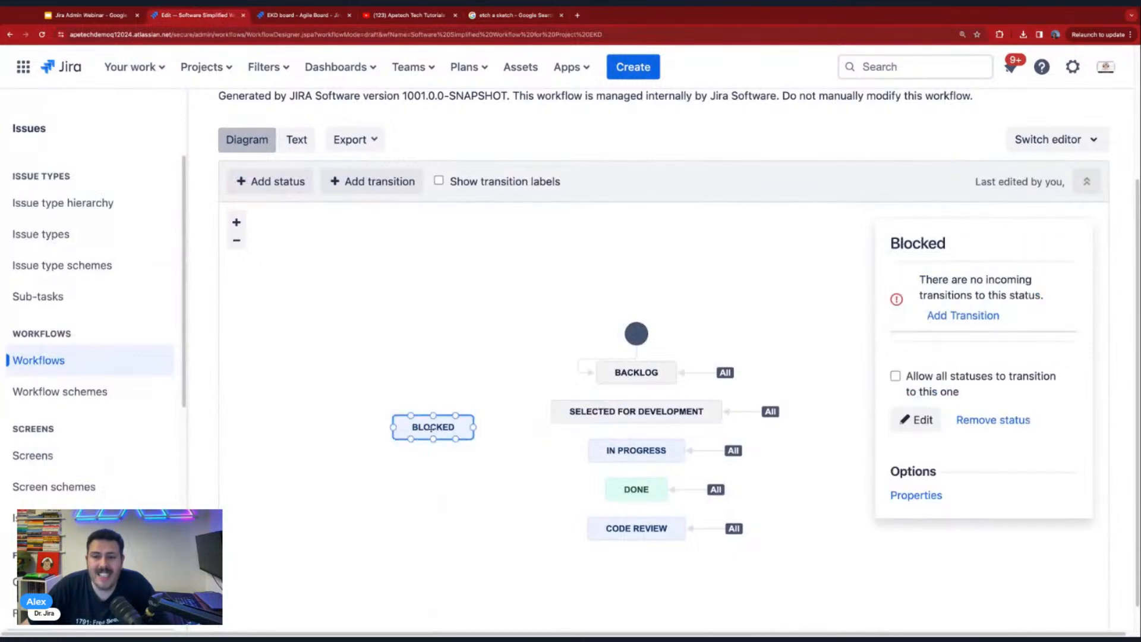
click(895, 376)
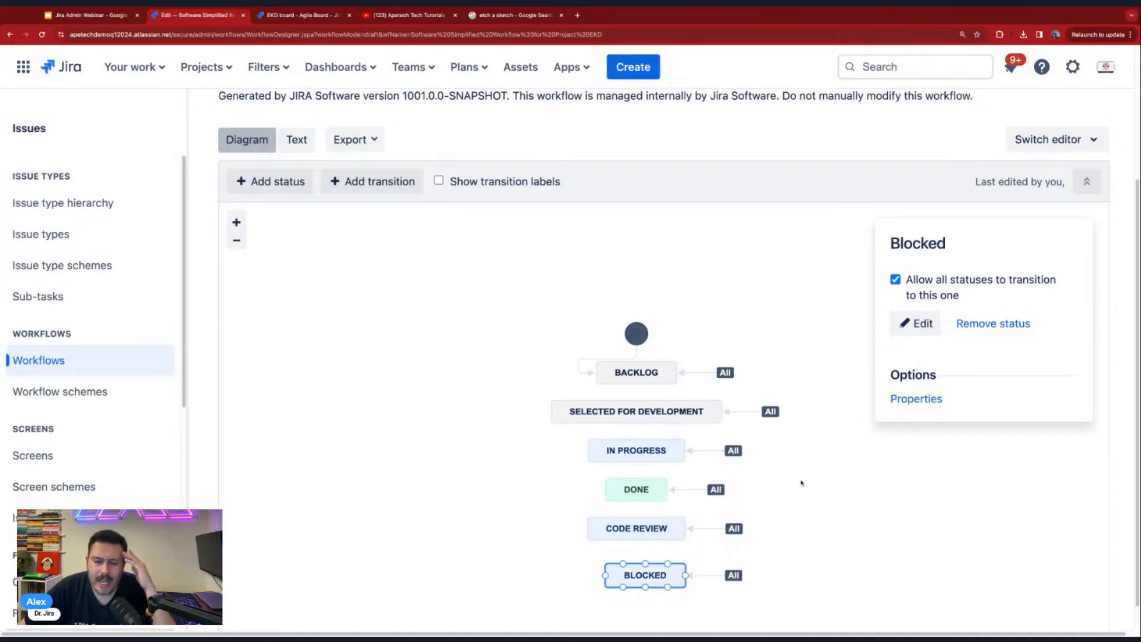
drag(663, 578, 656, 572)
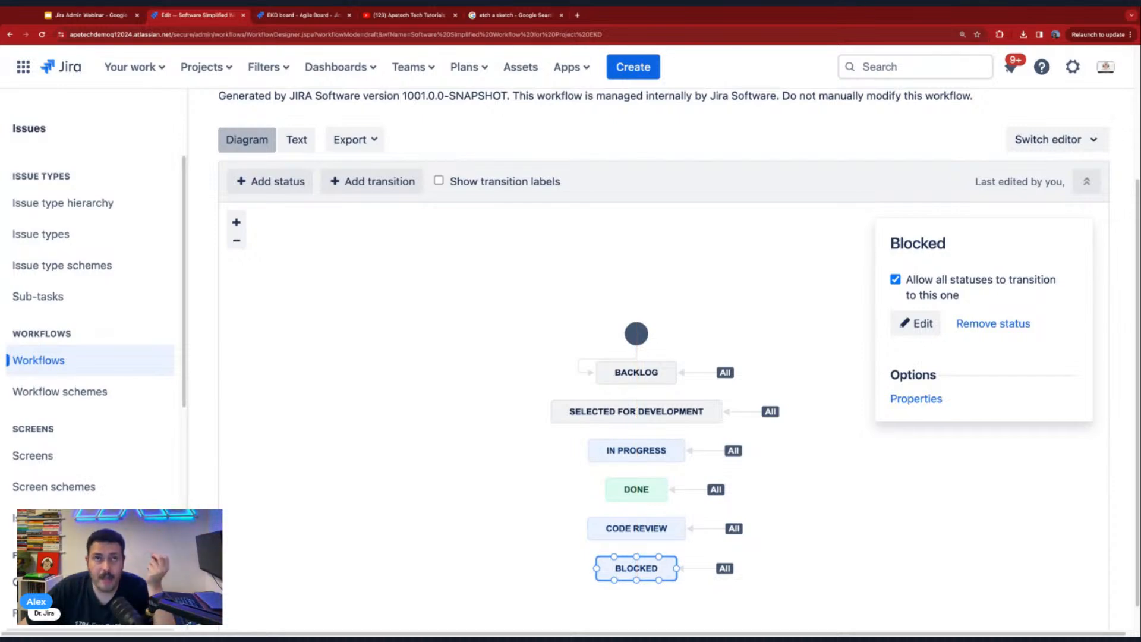
scroll(664, 416, up, 1)
scroll(664, 416, down, 1)
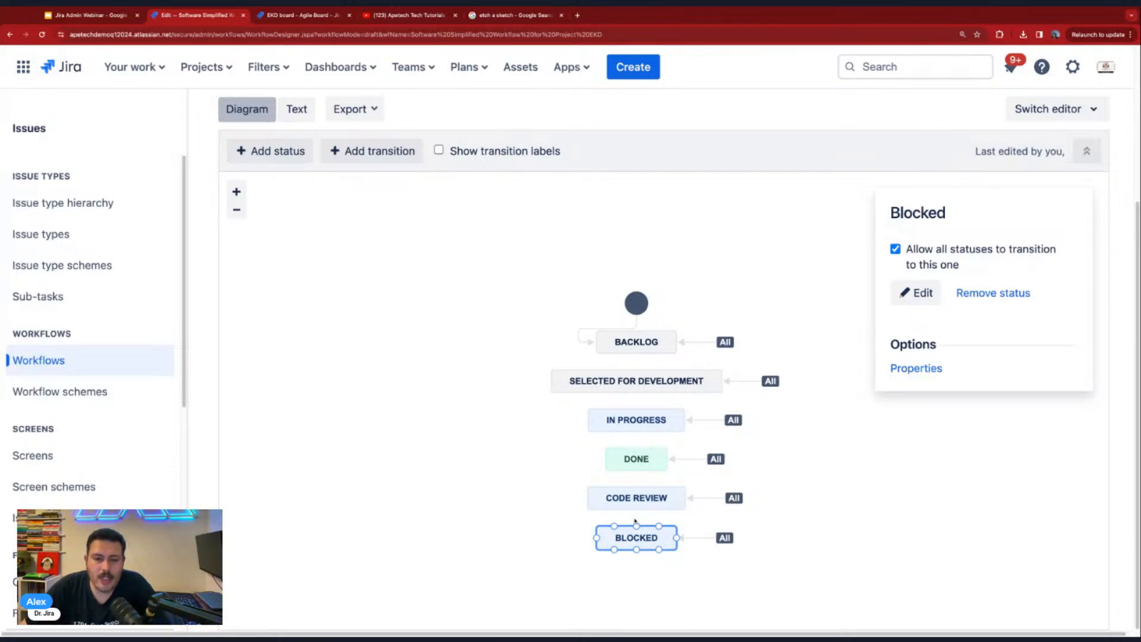
- Try to remove the Code Review status from the draft workflow, and dismiss the dialog
scroll(635, 521, up, 4)
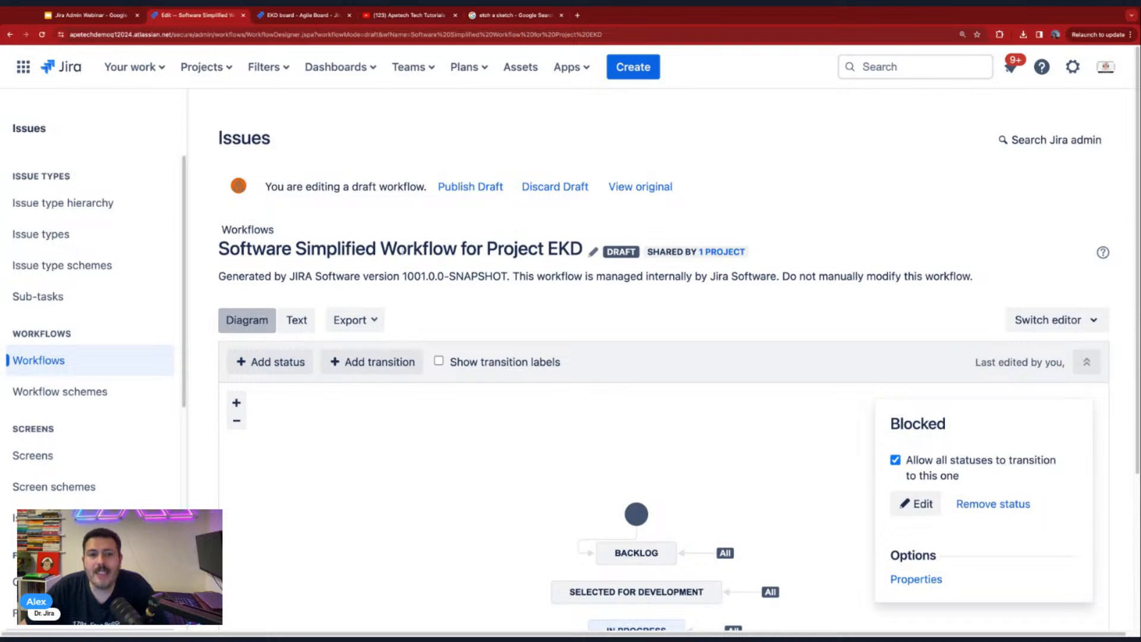
drag(345, 249, 432, 249)
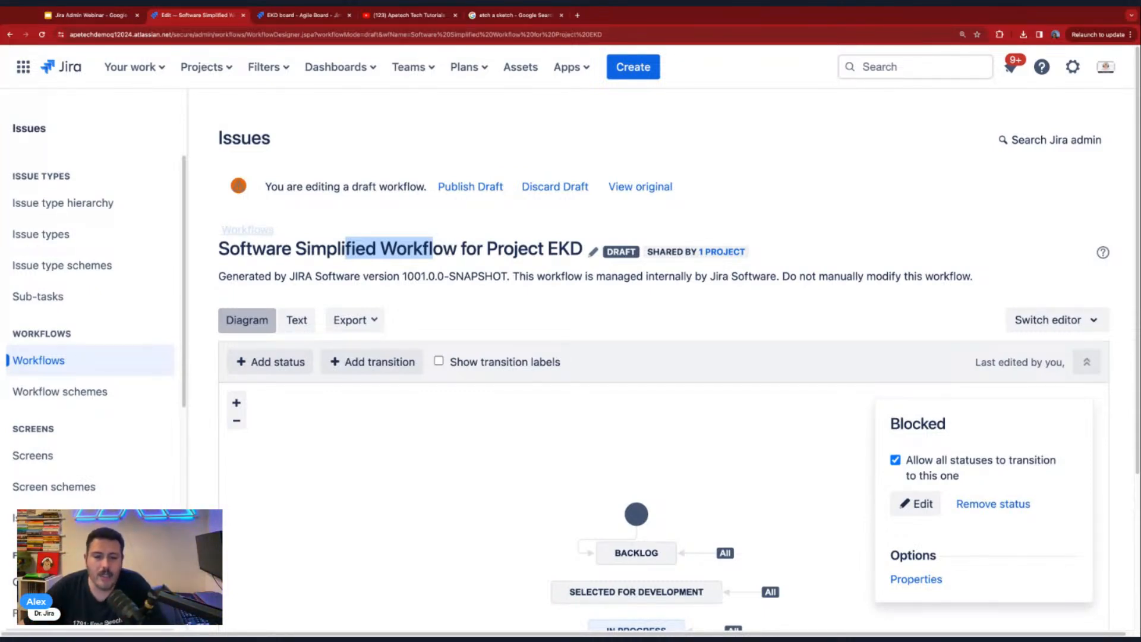
scroll(785, 546, down, 4)
click(655, 498)
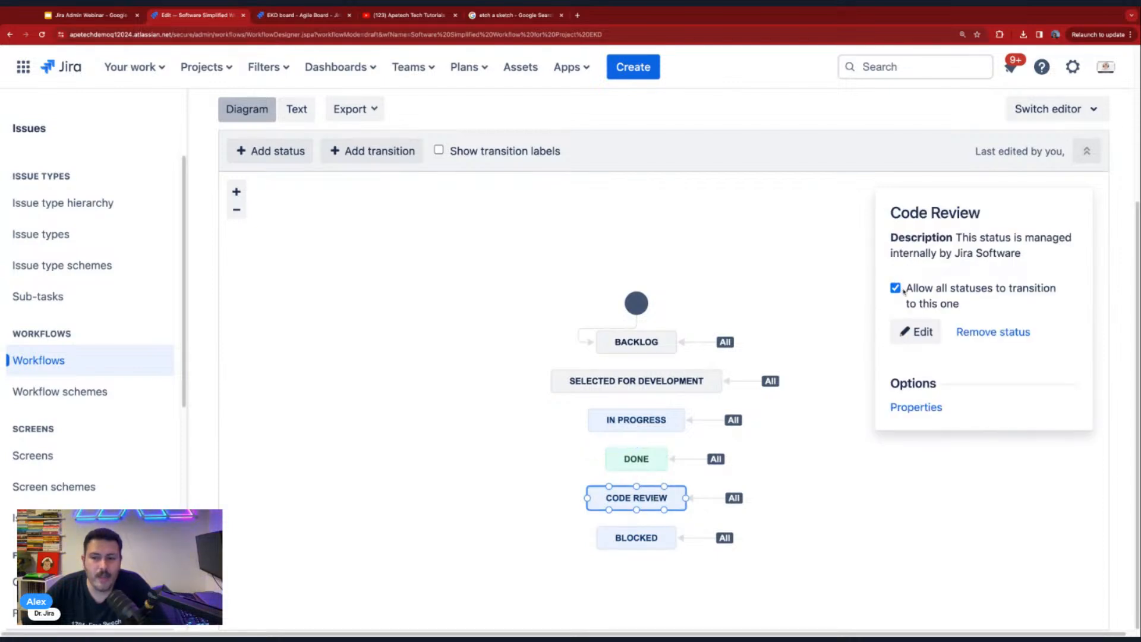
click(990, 332)
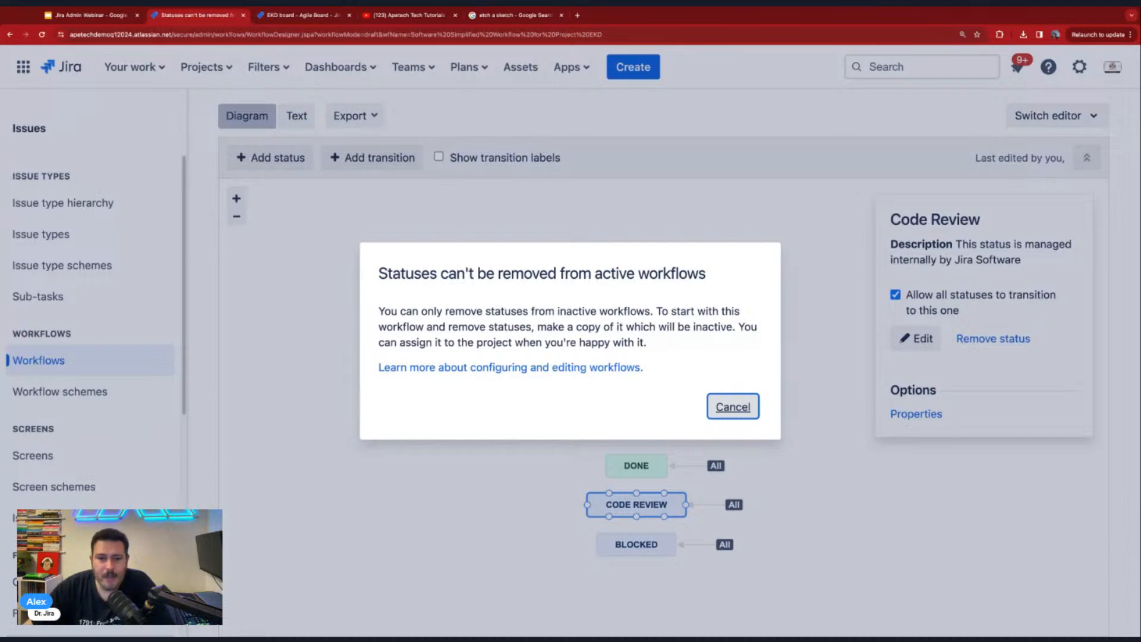
click(733, 408)
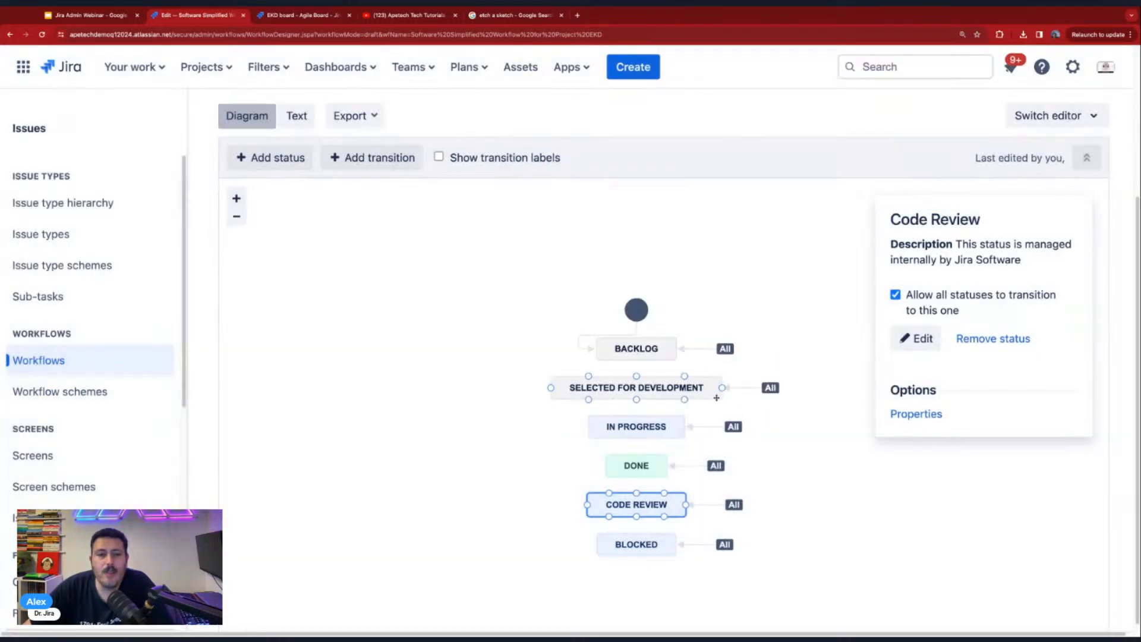
- Find Software Simplified Workflow for Project EKD in the workflow list by its copied name, open its copy form, and cancel
drag(583, 248, 218, 249)
key(ctrl+c)
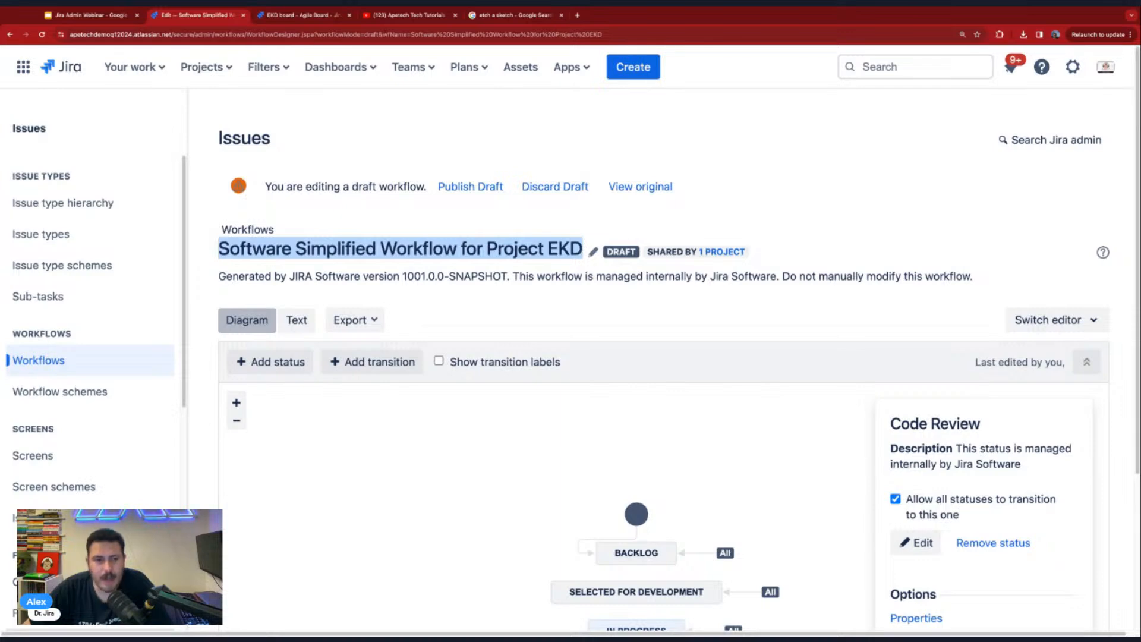
click(30, 358)
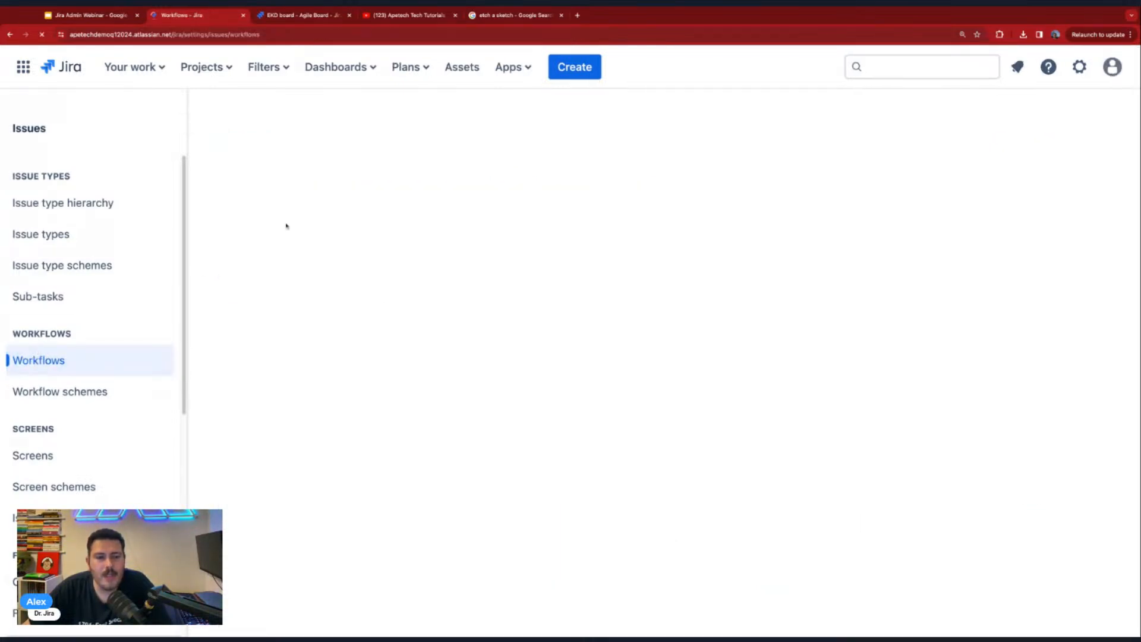
click(290, 214)
key(ctrl+v)
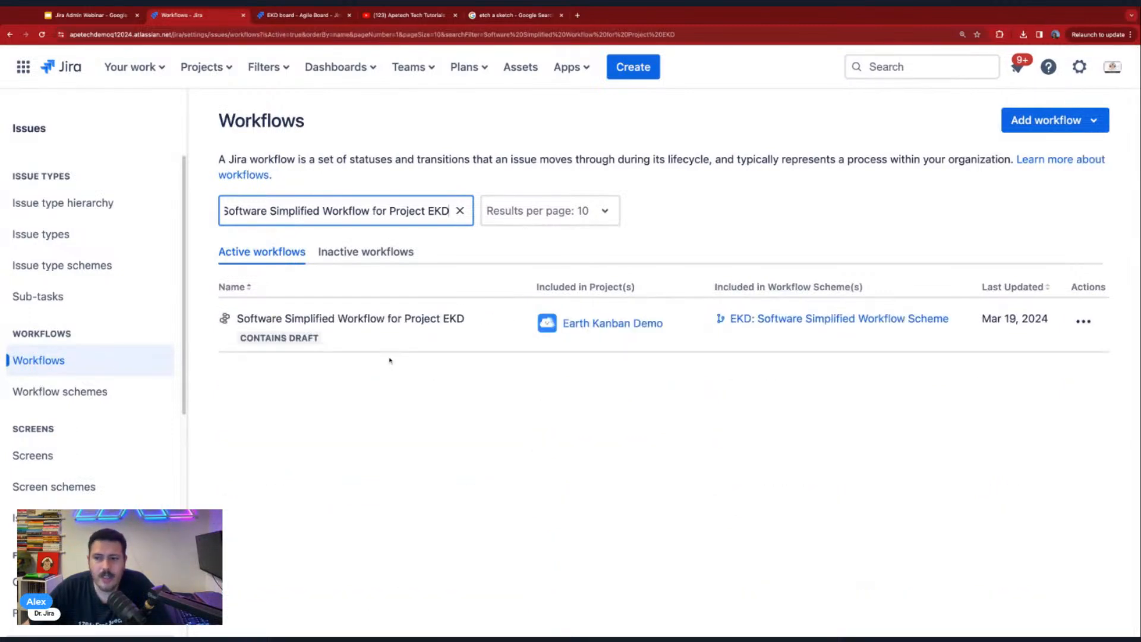
click(1084, 321)
click(1055, 426)
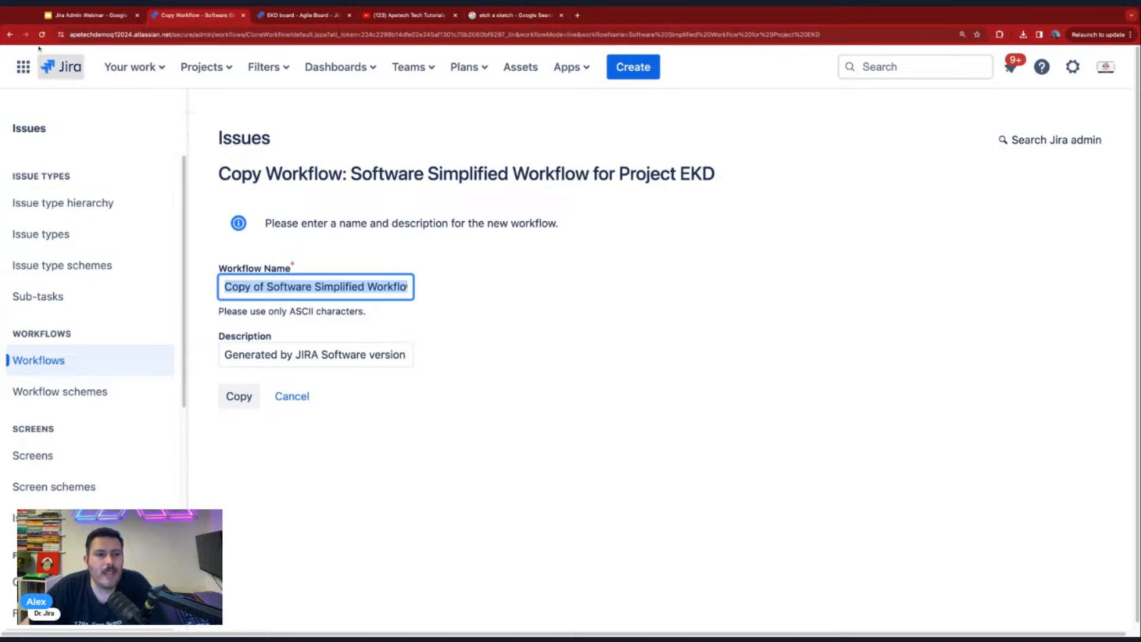
click(286, 398)
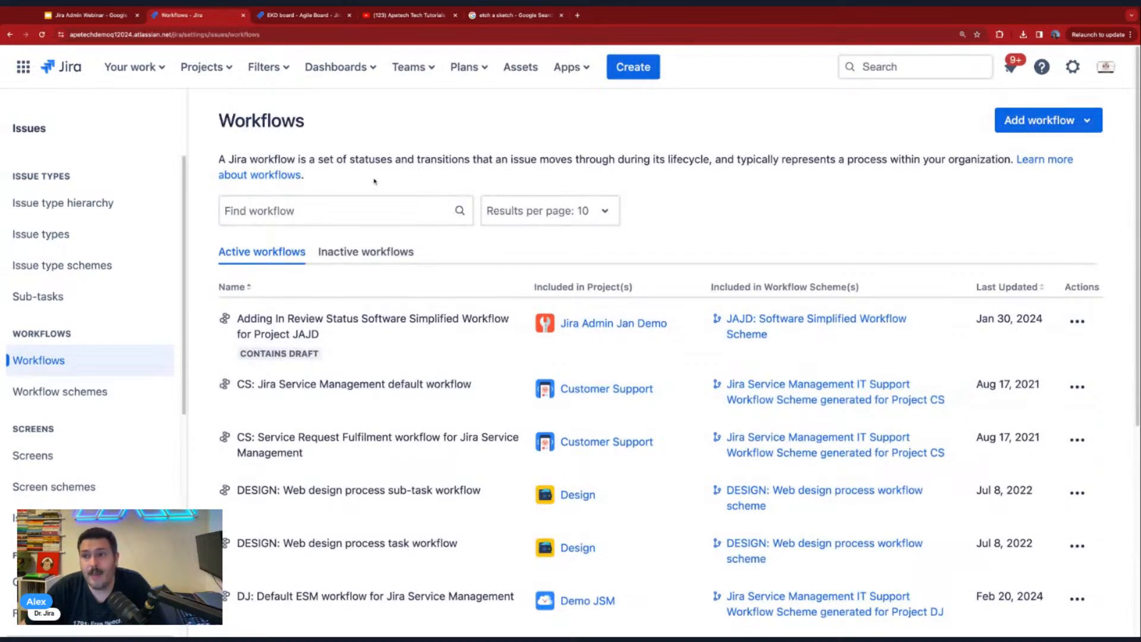
- Search the workflows for Software Simplified Workflow for Project EKD and open it for editing at its diagram
click(343, 219)
key(ctrl+v)
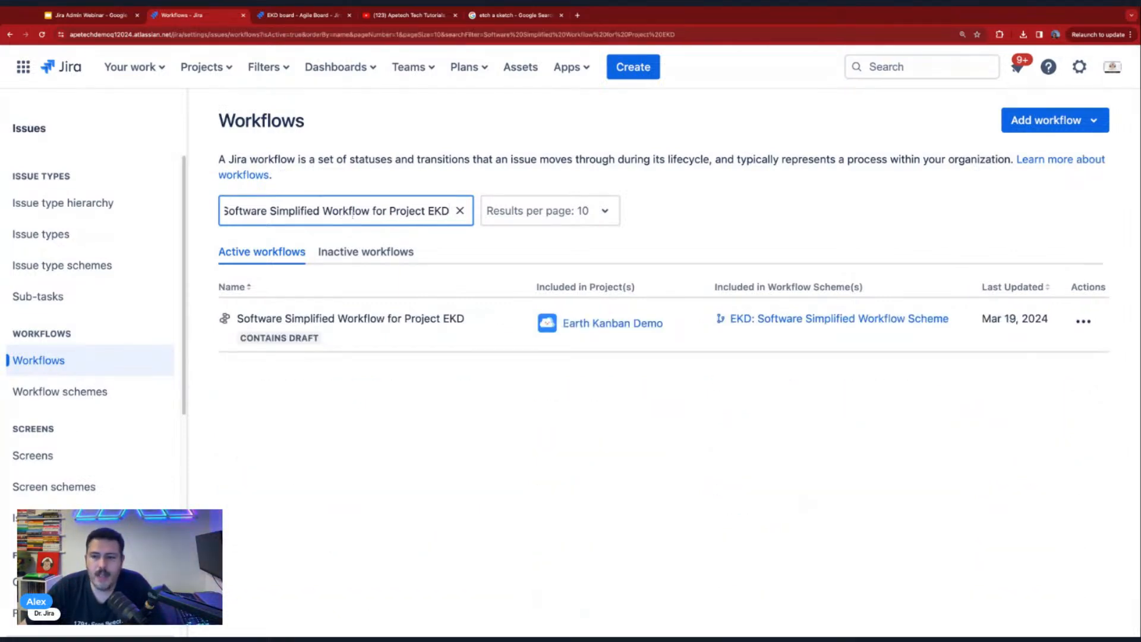
click(1083, 321)
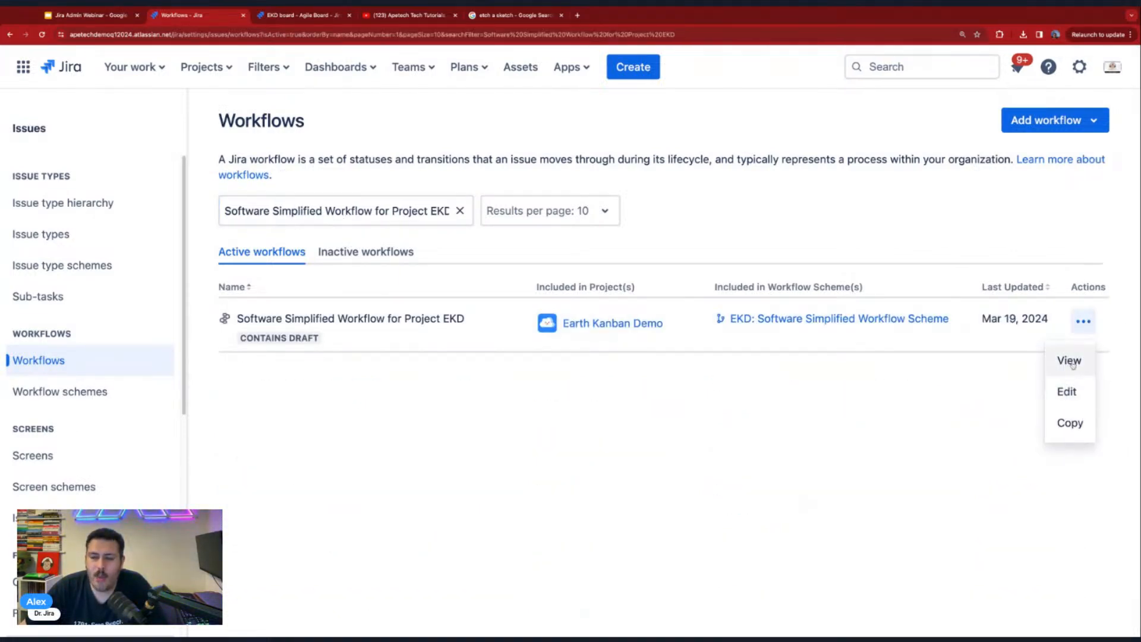
click(1067, 391)
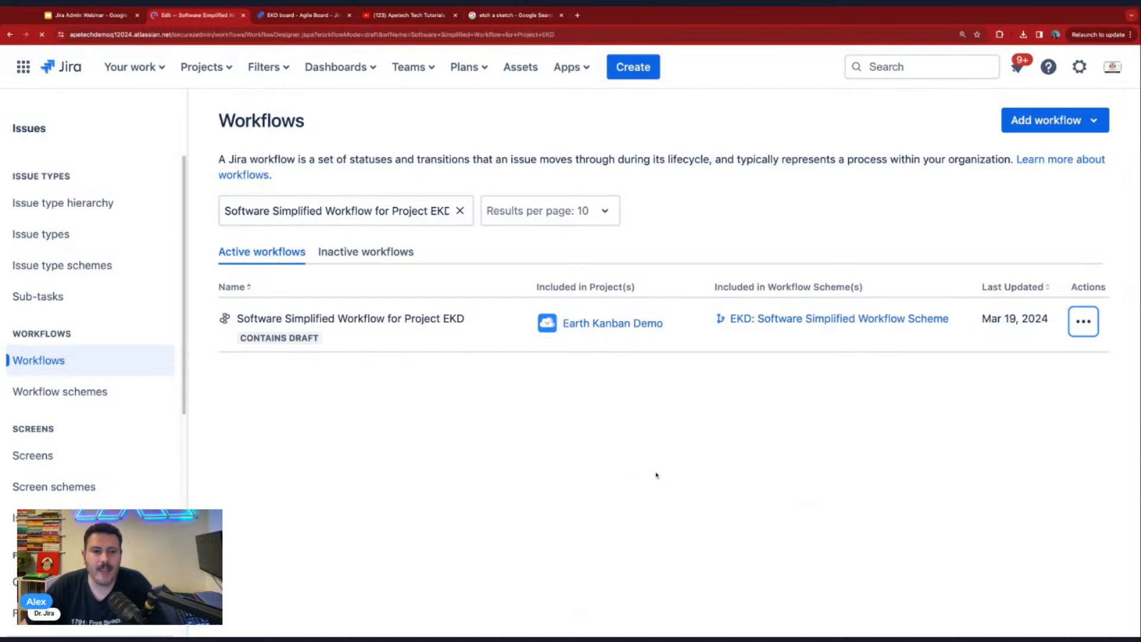
scroll(655, 454, down, 3)
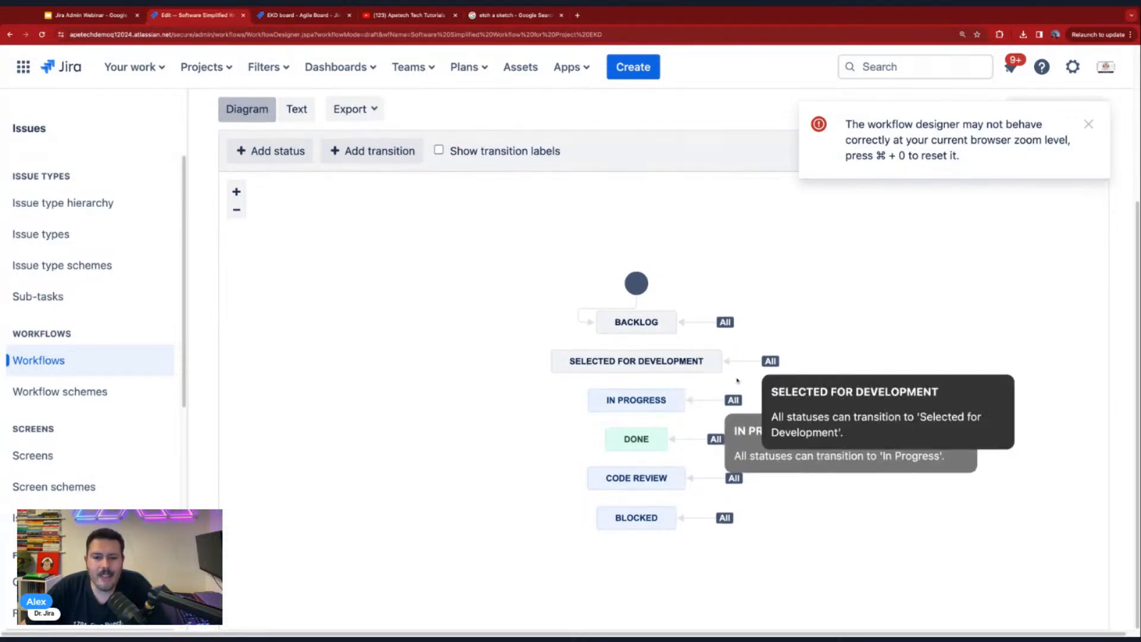
mouse_move(743, 402)
- Reload the EKD board's column settings and examine which statuses are mapped to columns before the draft is published
click(303, 15)
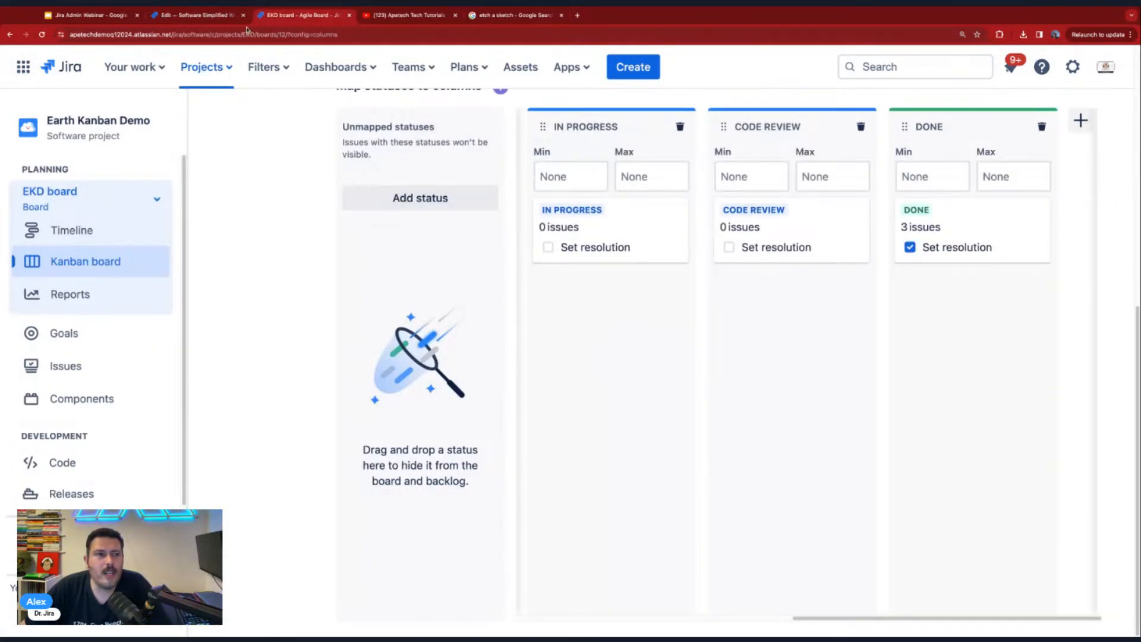
click(42, 35)
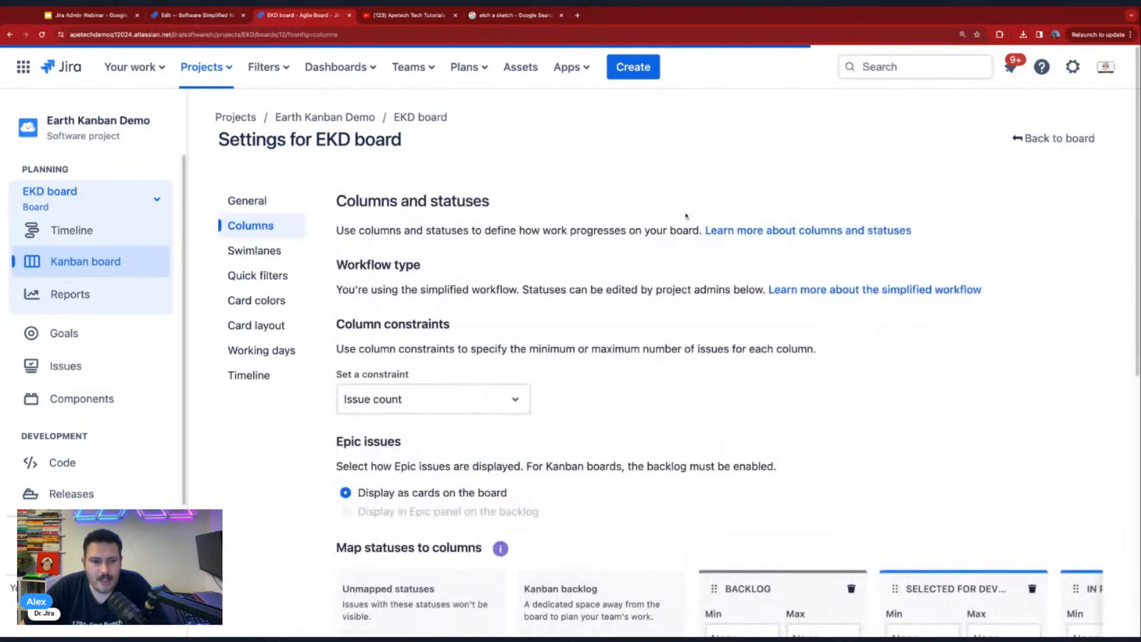
scroll(484, 317, down, 8)
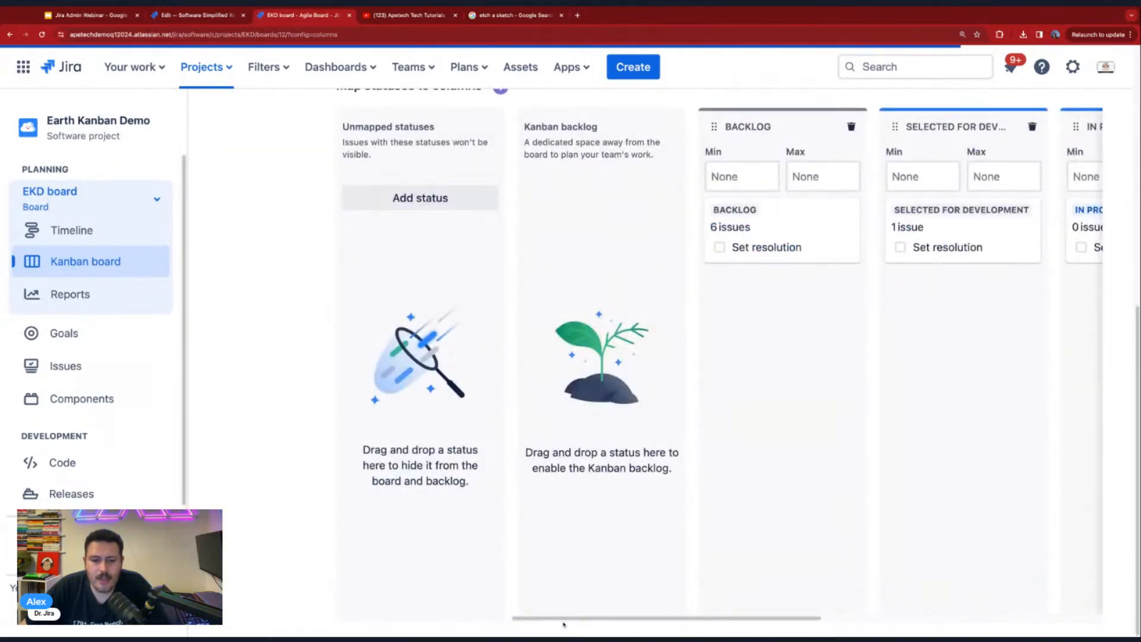
scroll(565, 623, right, 9)
scroll(565, 624, left, 9)
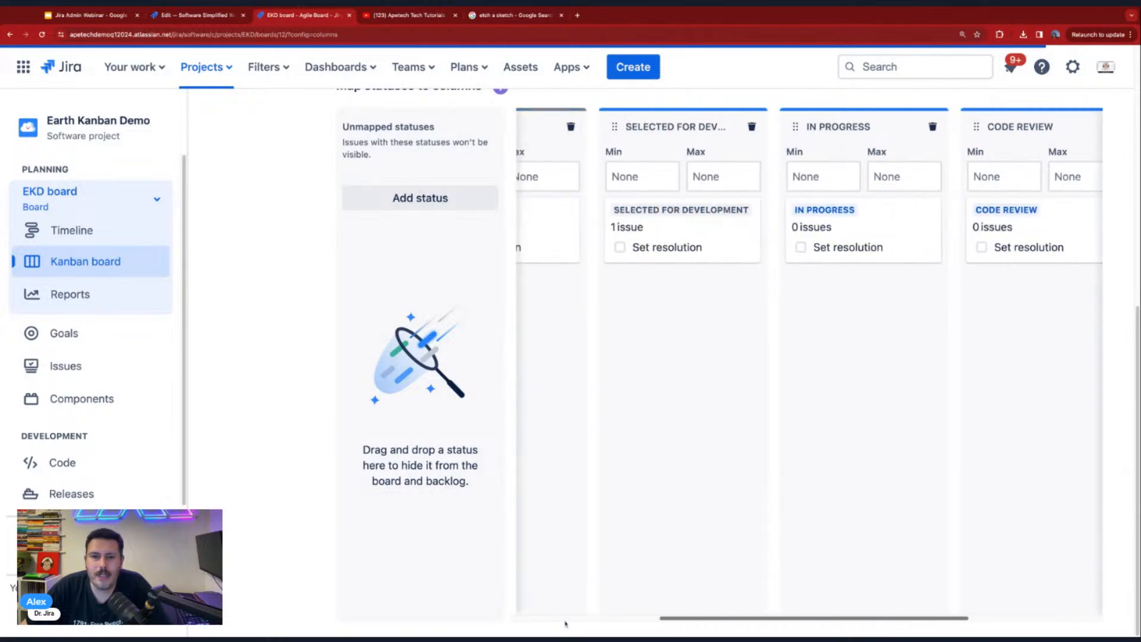
scroll(719, 363, right, 9)
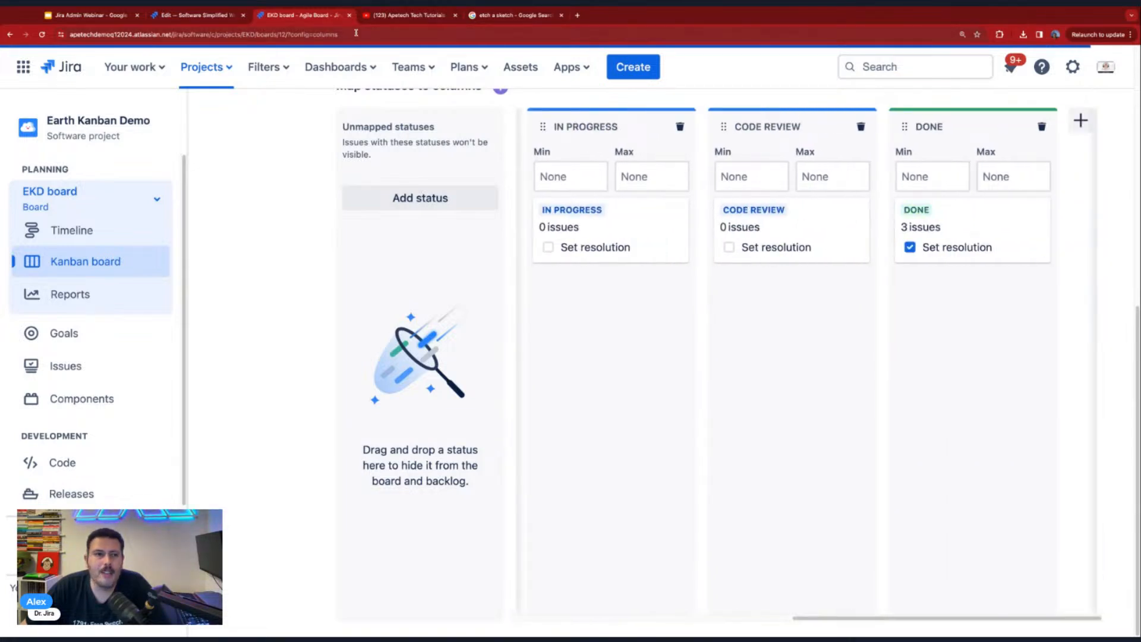
- Publish the draft of Software Simplified Workflow for Project EKD without saving a backup copy
click(166, 17)
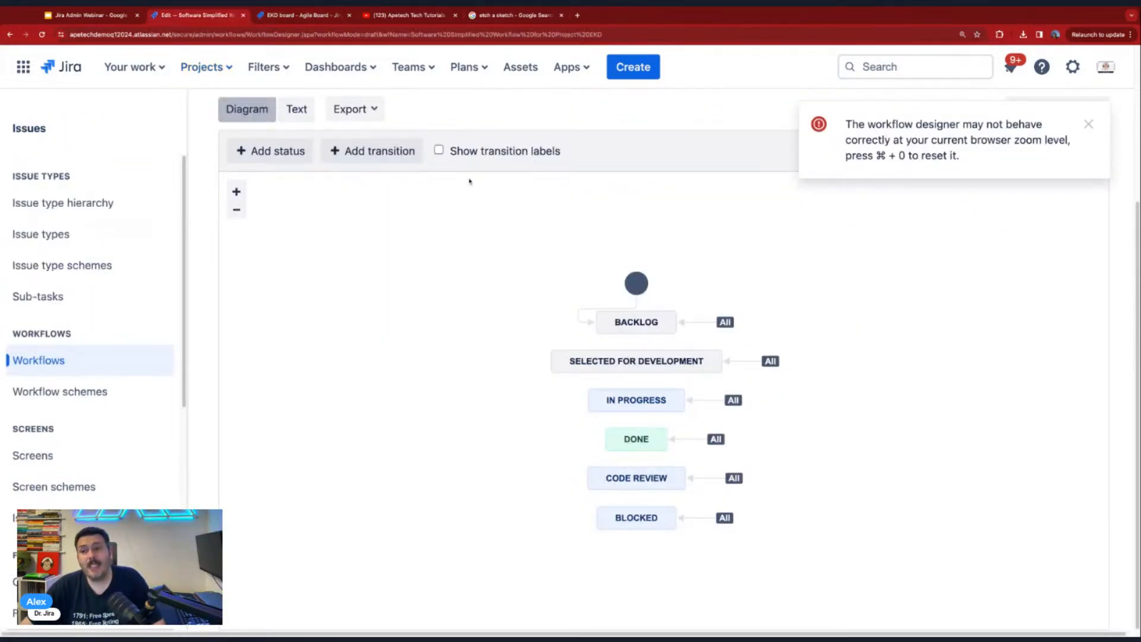
click(1088, 124)
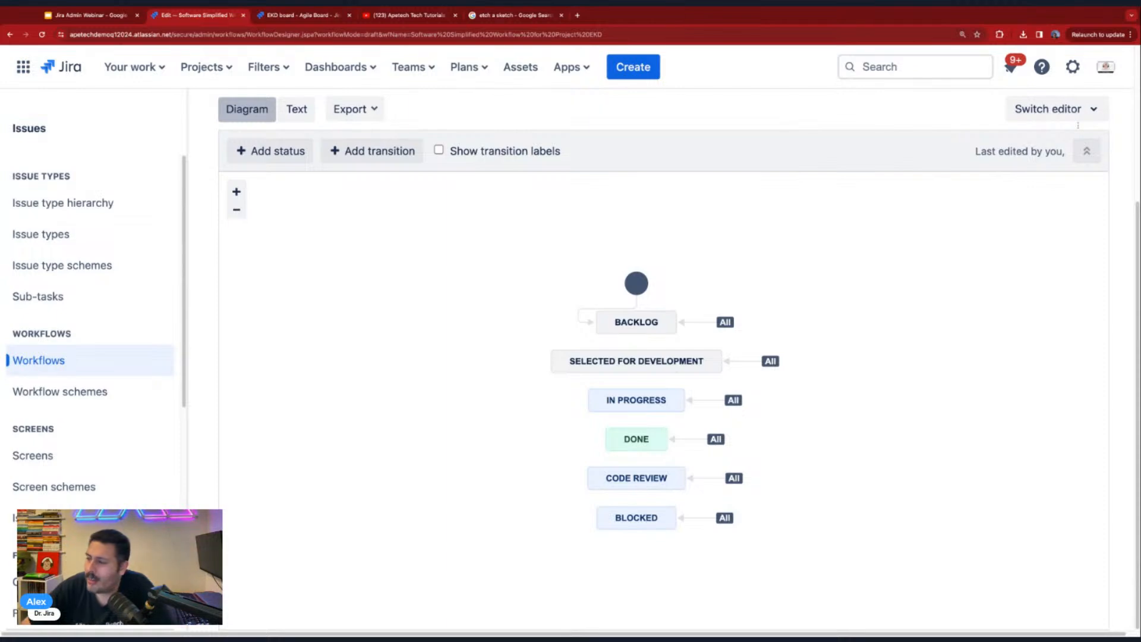
scroll(677, 407, up, 1)
scroll(677, 408, up, 4)
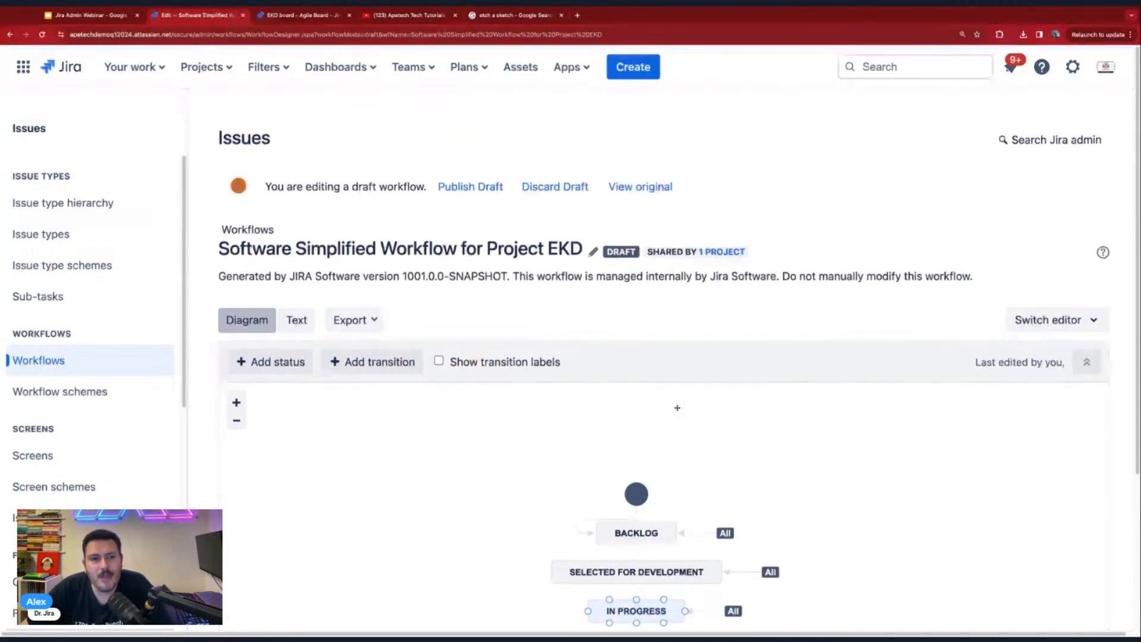
click(470, 187)
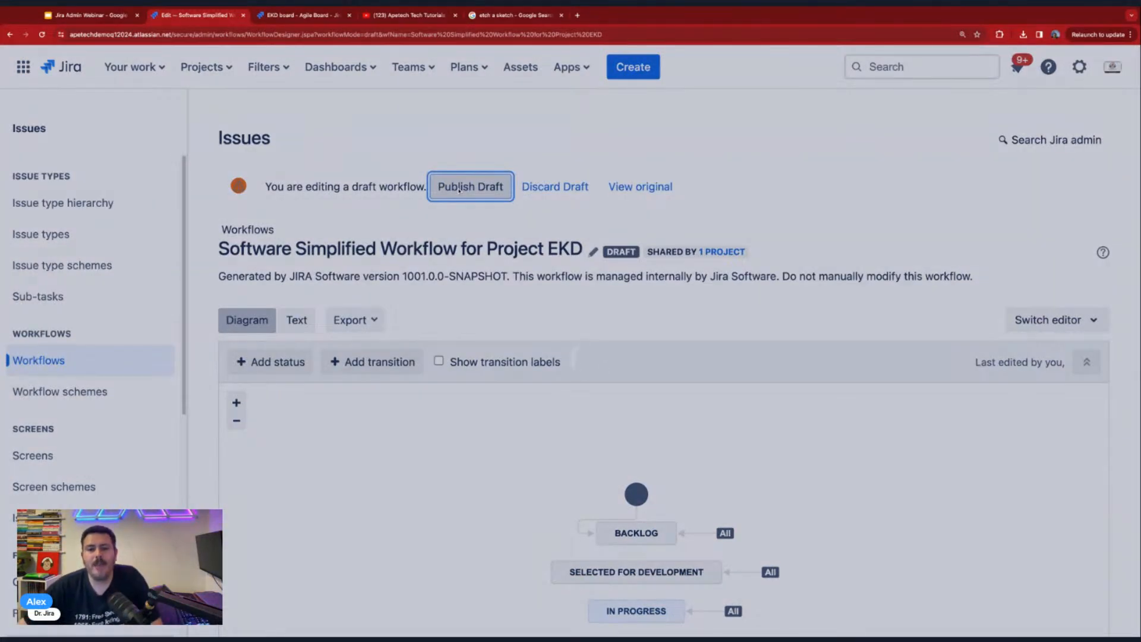
click(578, 362)
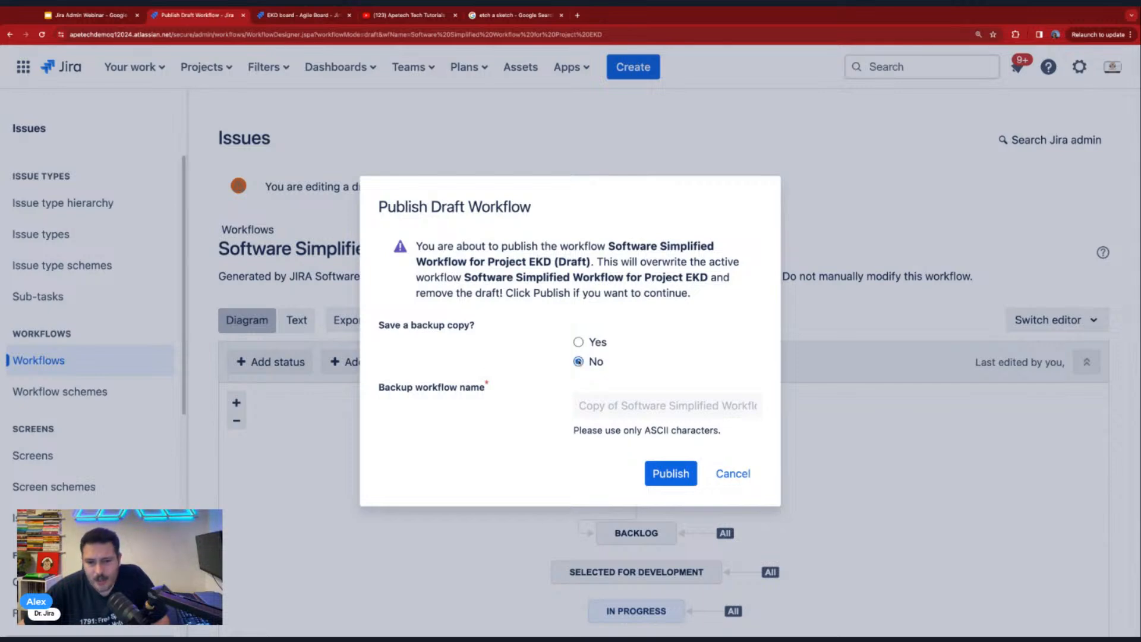
click(664, 476)
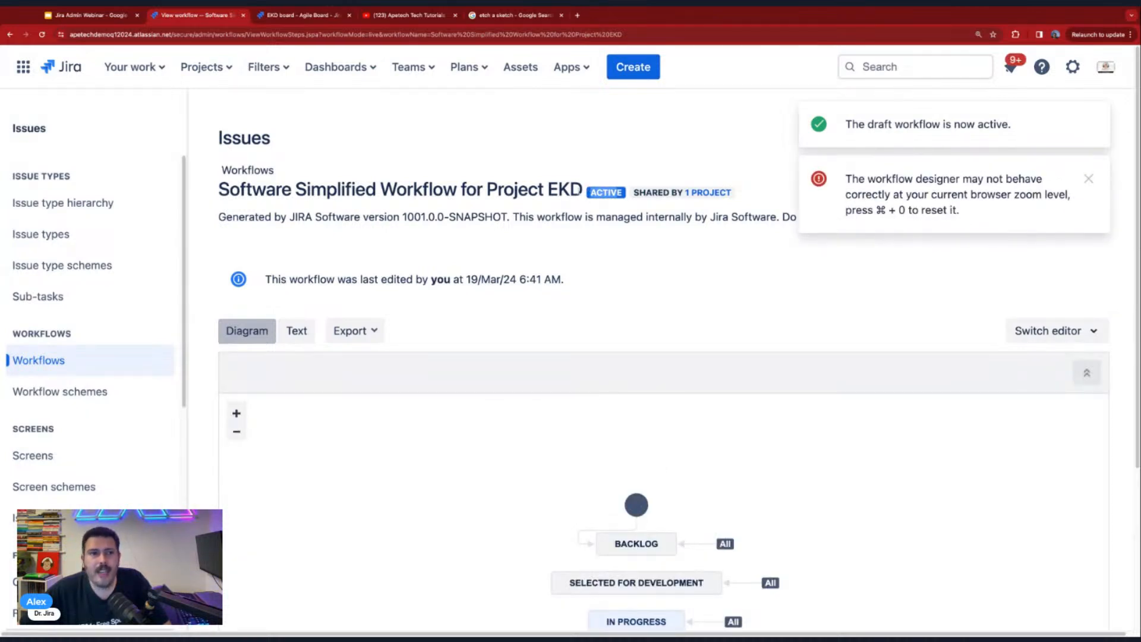
- Reload the EKD board's column settings and check the unmapped statuses for Blocked
click(298, 12)
click(42, 35)
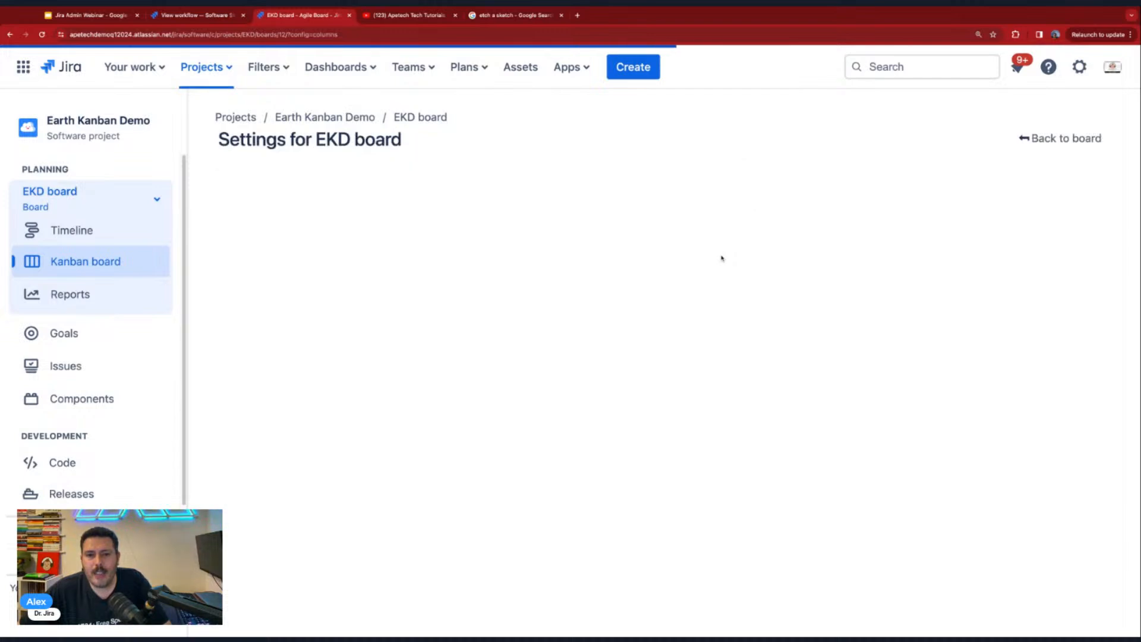
scroll(720, 259, down, 6)
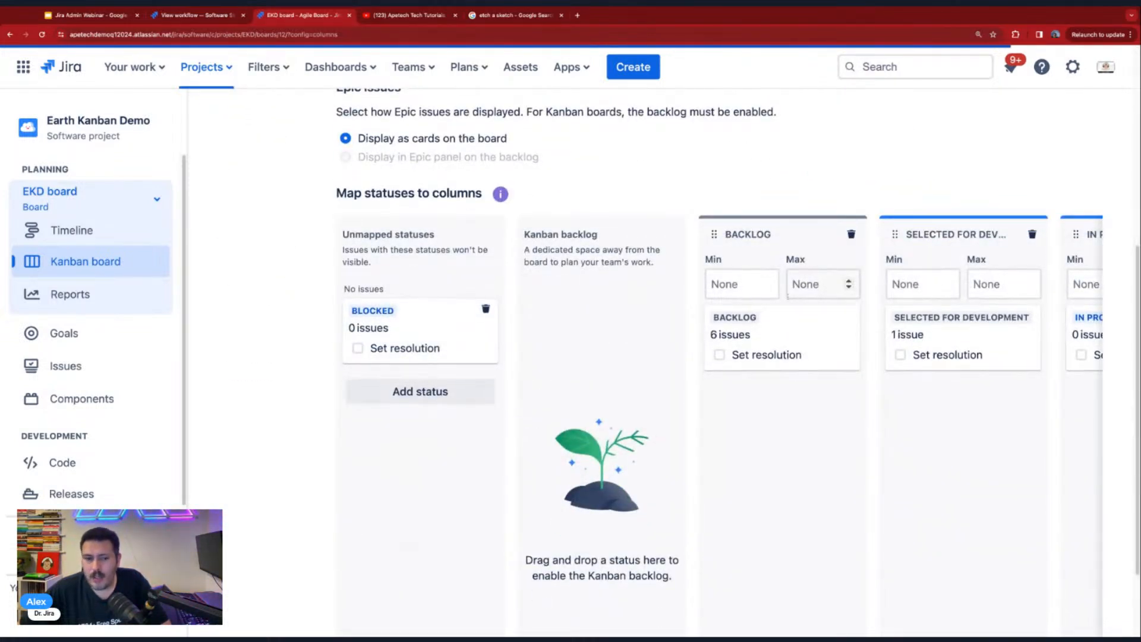
- Add a board column named Blocked in the In Progress category and map the Blocked status to it
scroll(785, 298, down, 2)
drag(690, 618, 1015, 601)
click(1080, 120)
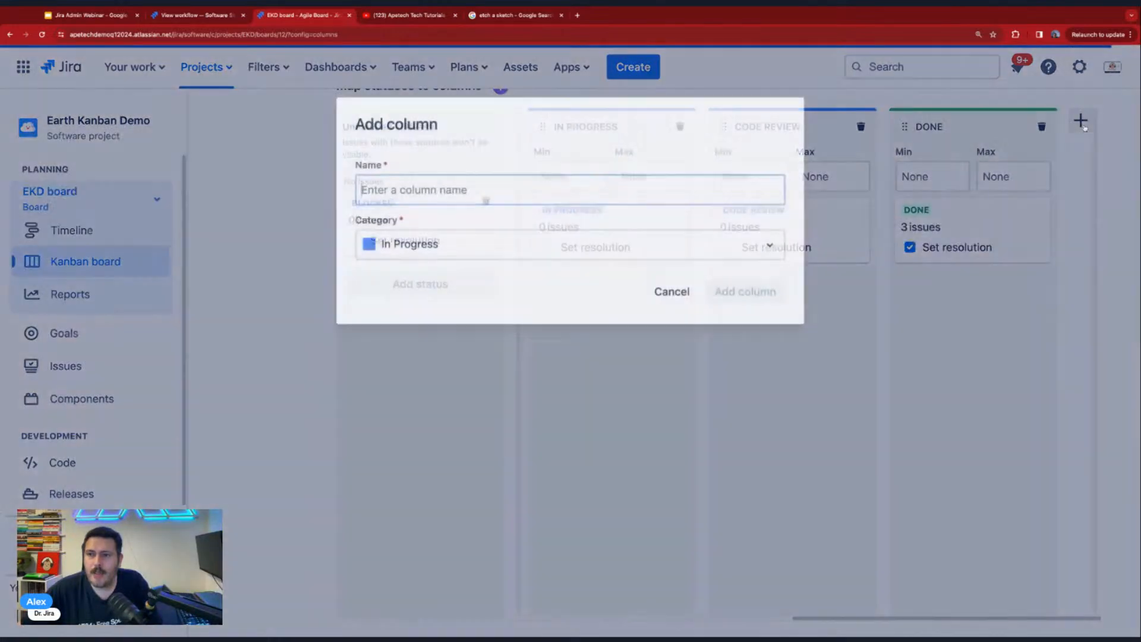
text(Blocked)
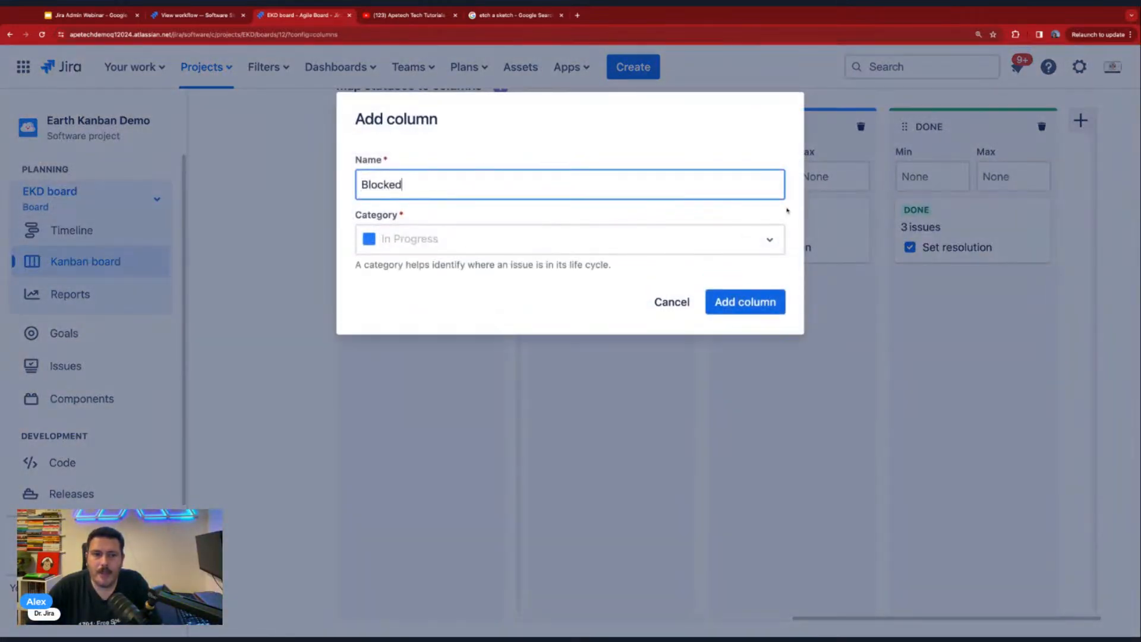
key(Return)
scroll(775, 219, down, 5)
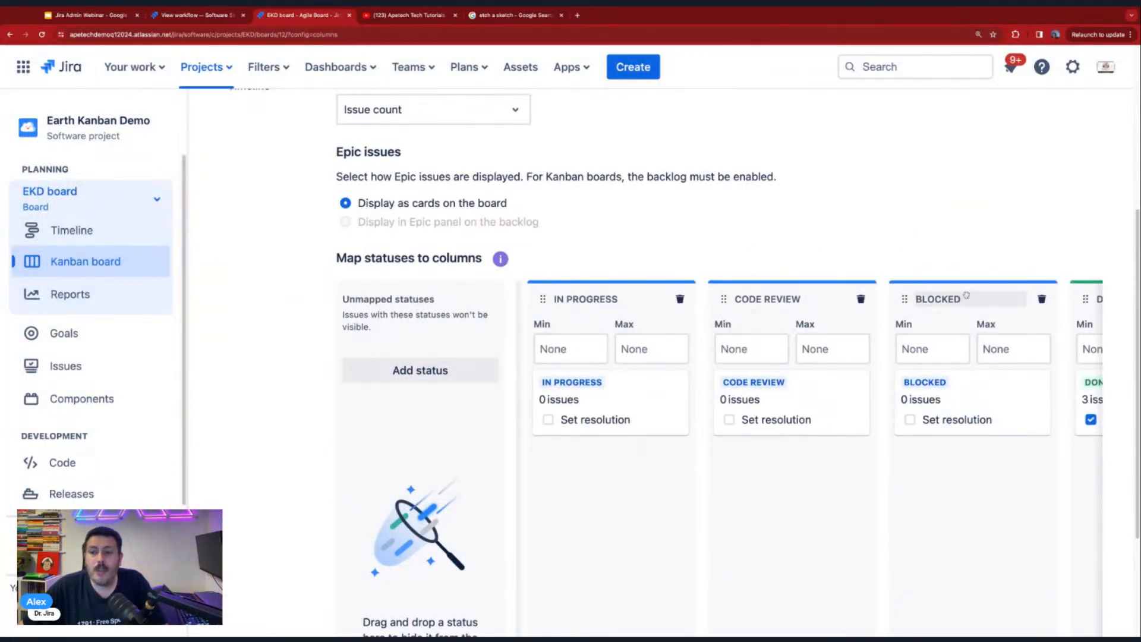
- Move the Blocked column between Selected for Development and In Progress, and check the column order
mouse_move(1002, 288)
mouse_down()
mouse_move(753, 276)
mouse_move(694, 254)
mouse_move(679, 227)
mouse_up()
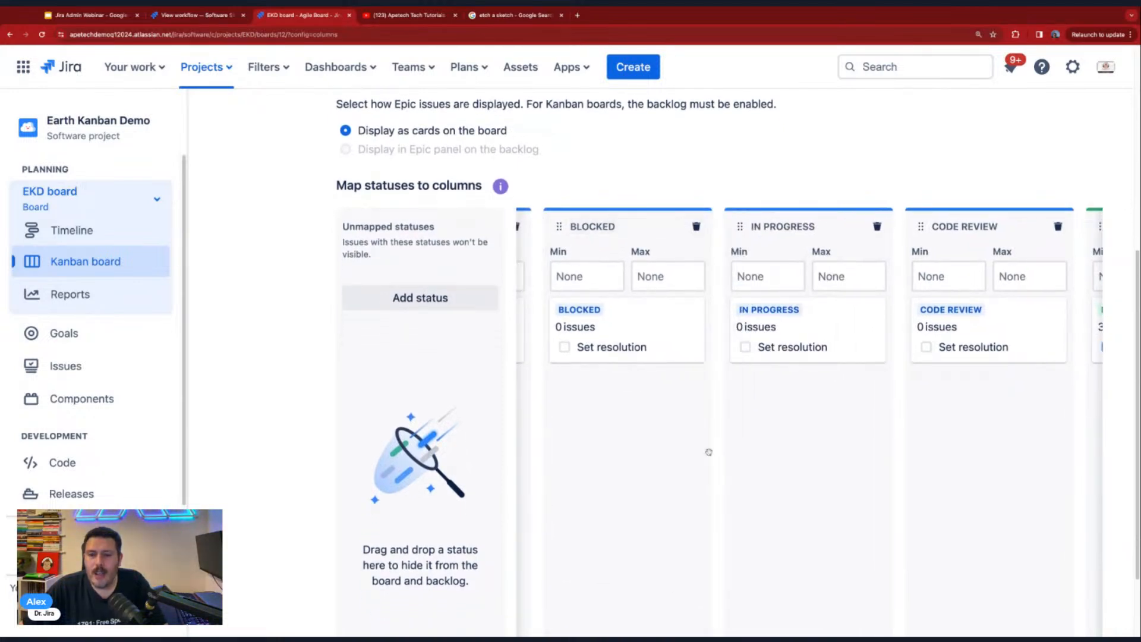
scroll(695, 535, down, 3)
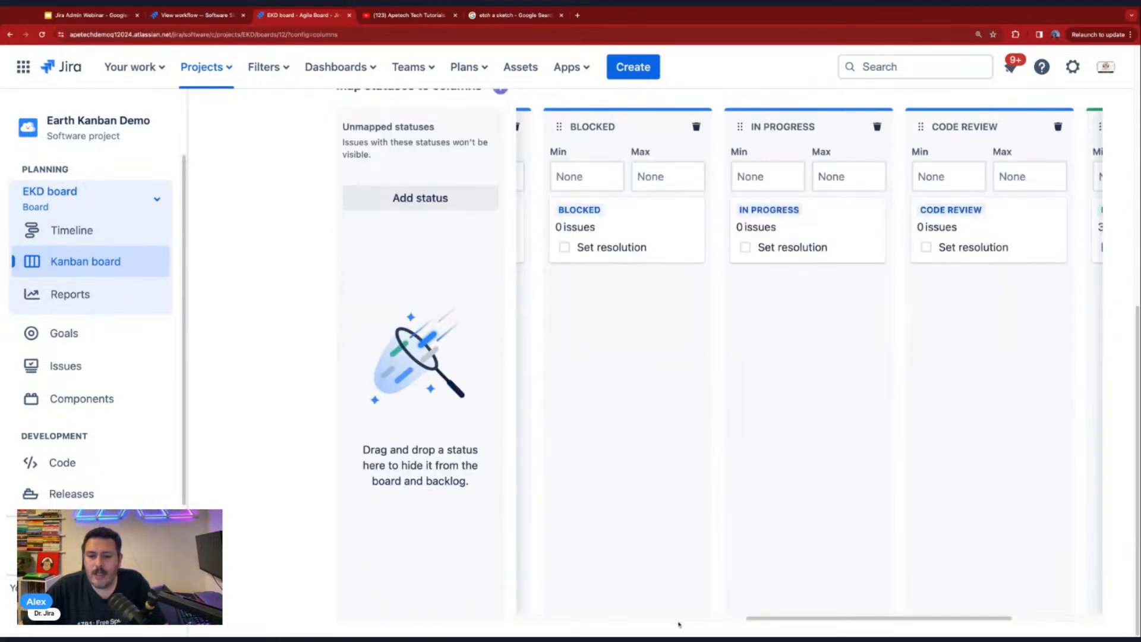
scroll(777, 621, right, 3)
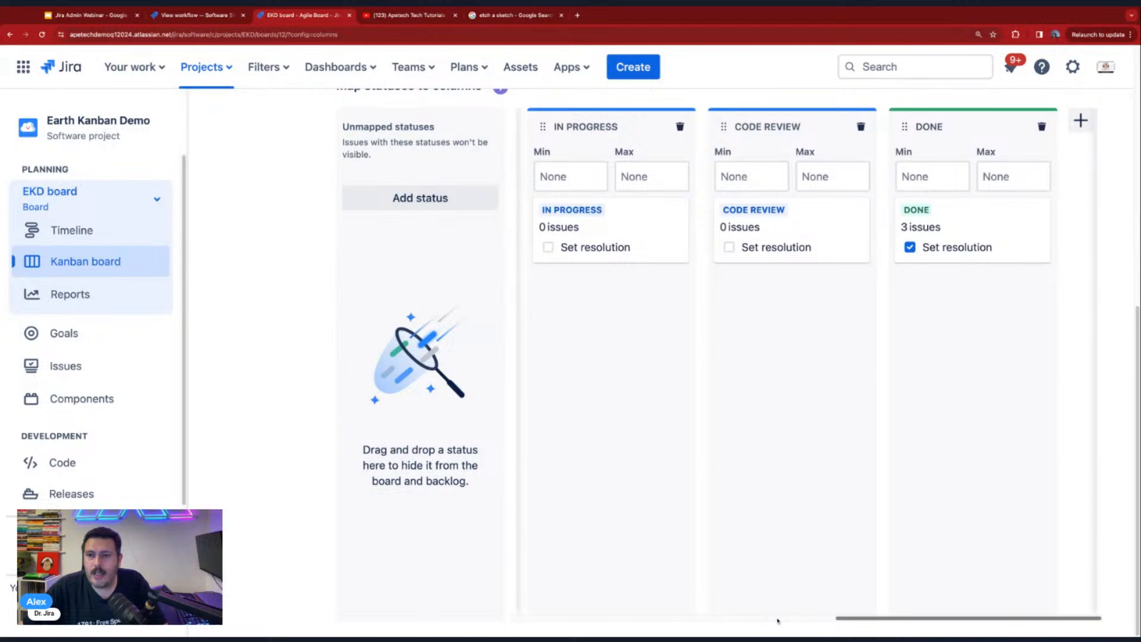
scroll(808, 362, left, 5)
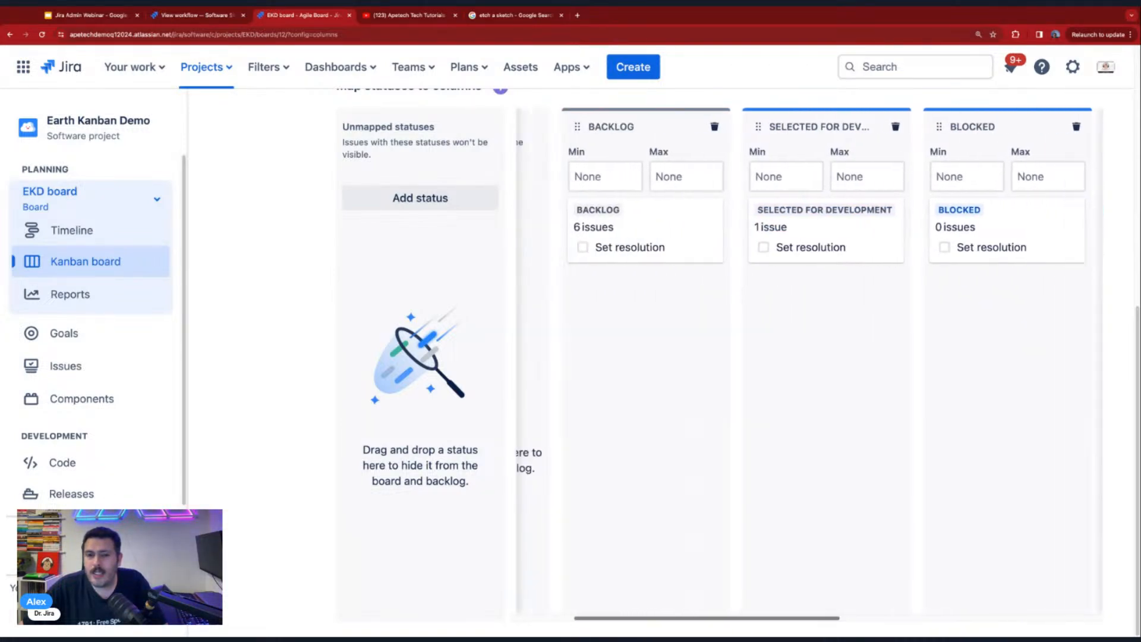
scroll(808, 362, right, 5)
- Return to the EKD board and move the Design issue EKD-1 from Backlog to Blocked
scroll(977, 527, up, 8)
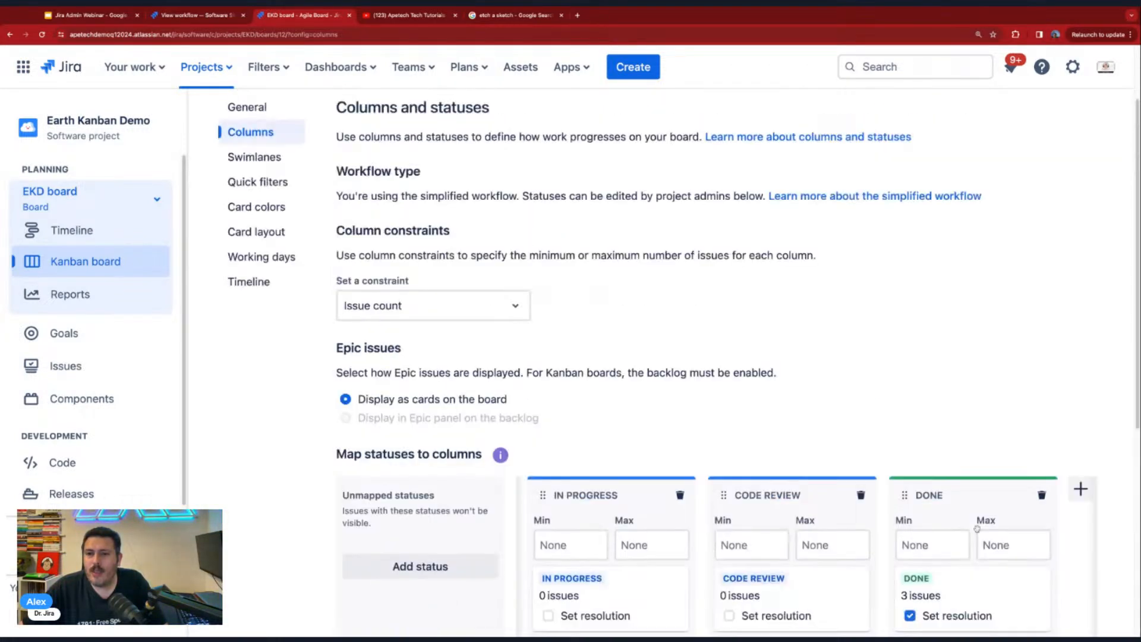
click(1053, 140)
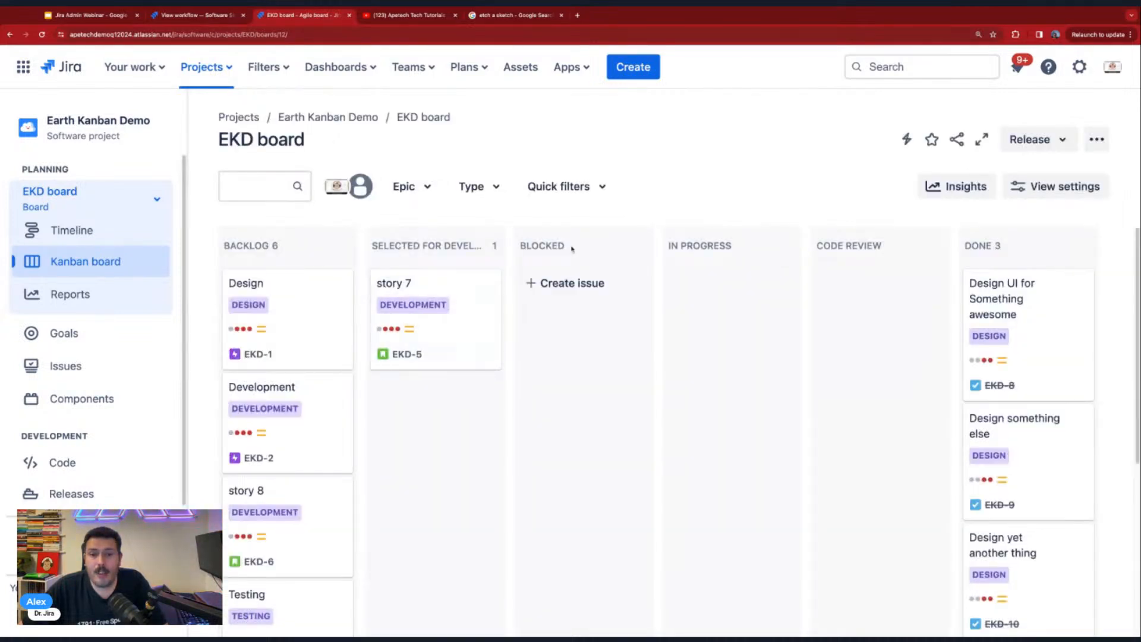
drag(329, 324, 554, 293)
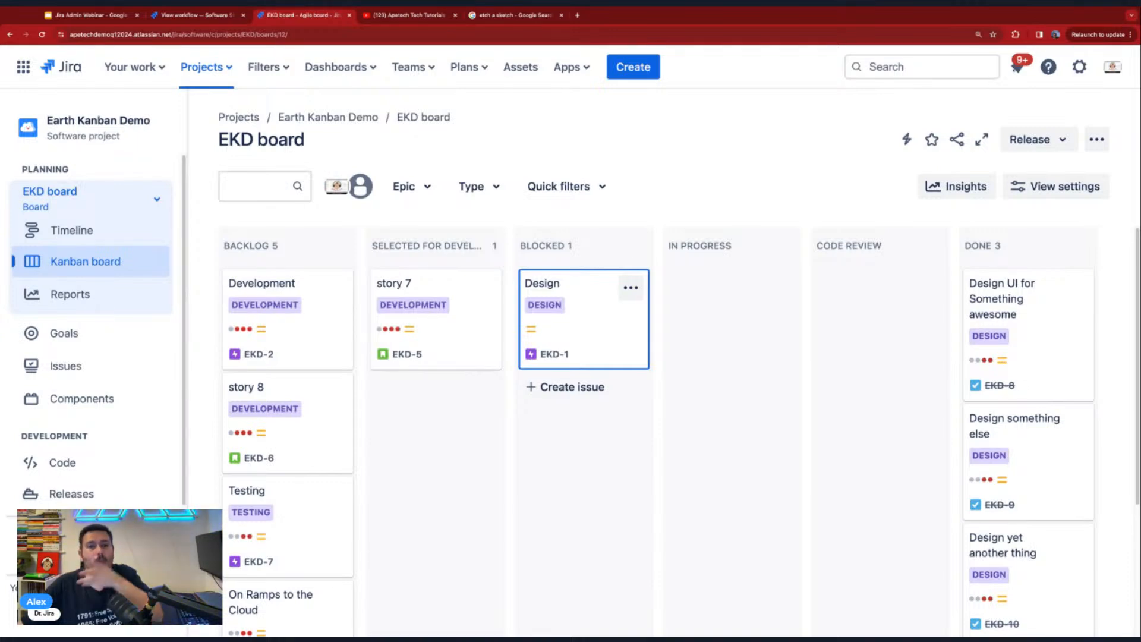
- Switch to YouTube and look through the live stream videos of the Apetech Tech Tutorials channel
click(404, 13)
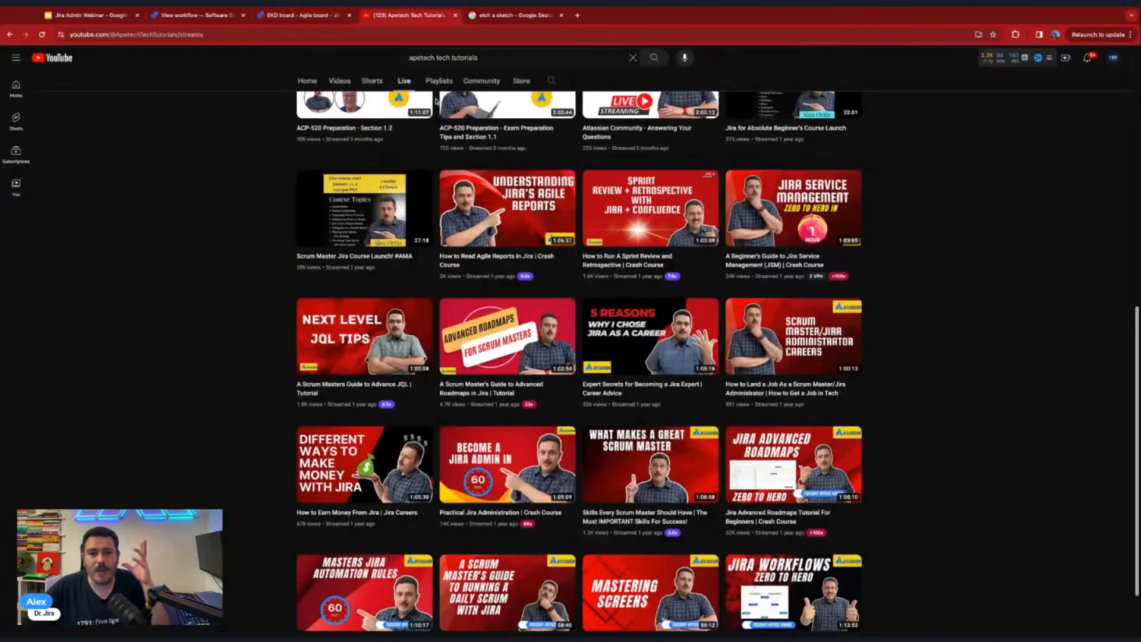
scroll(658, 351, down, 1)
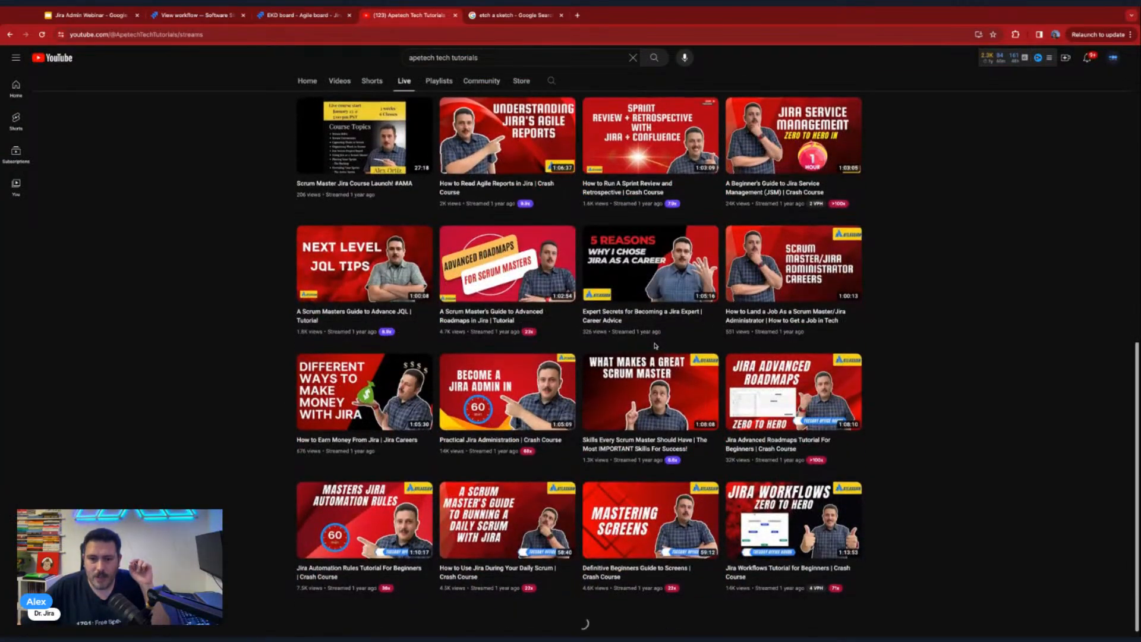
scroll(658, 350, down, 2)
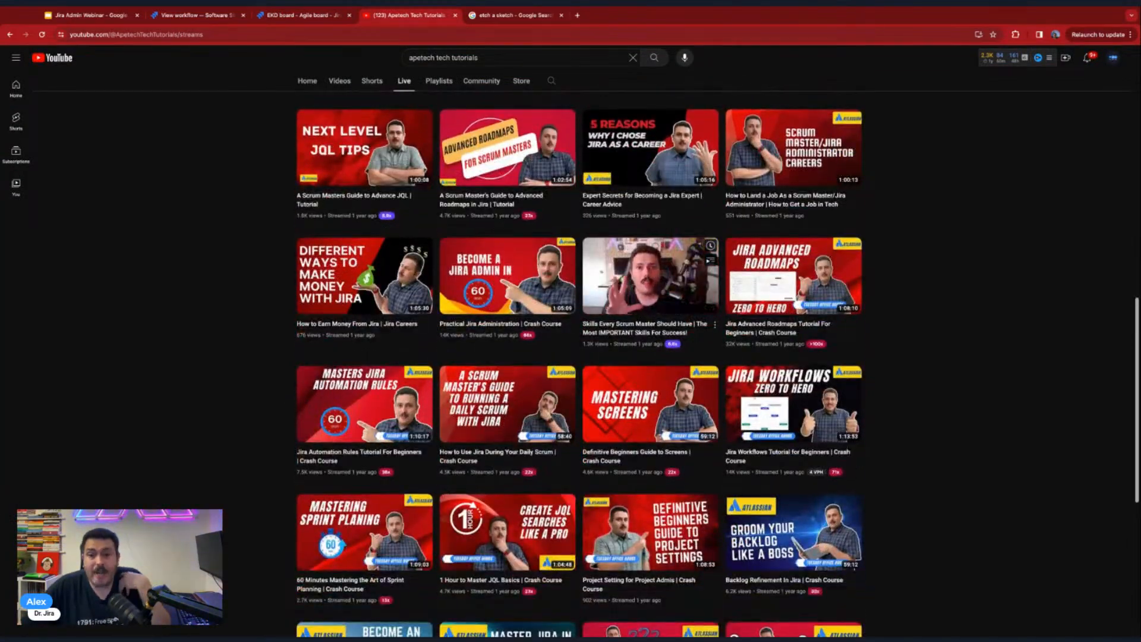
scroll(654, 333, down, 1)
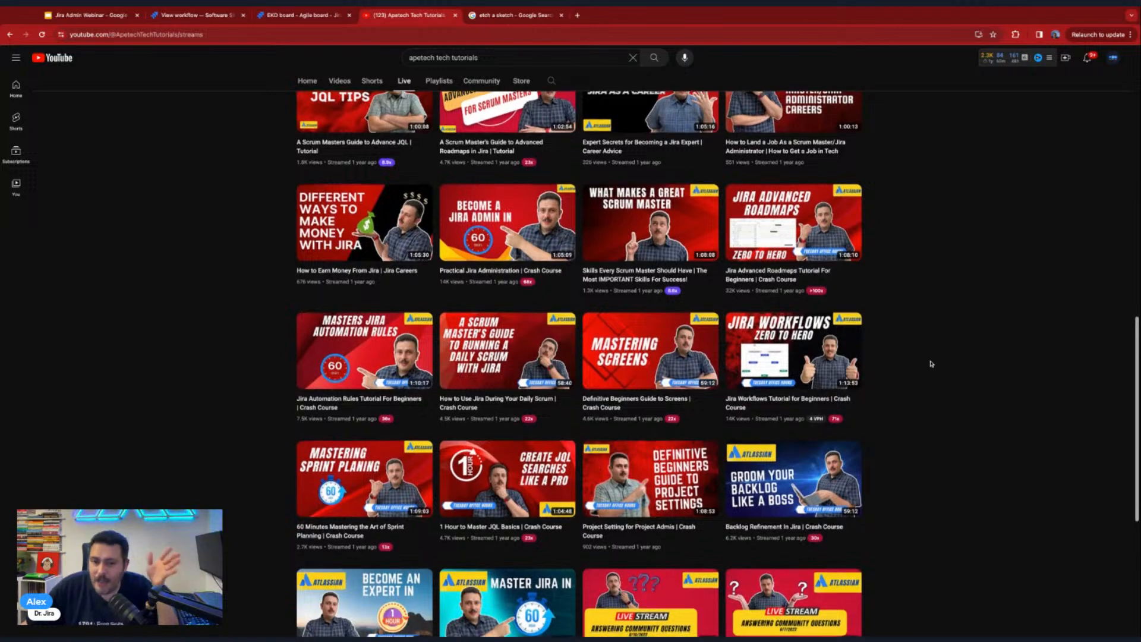
scroll(931, 363, down, 1)
scroll(932, 363, up, 6)
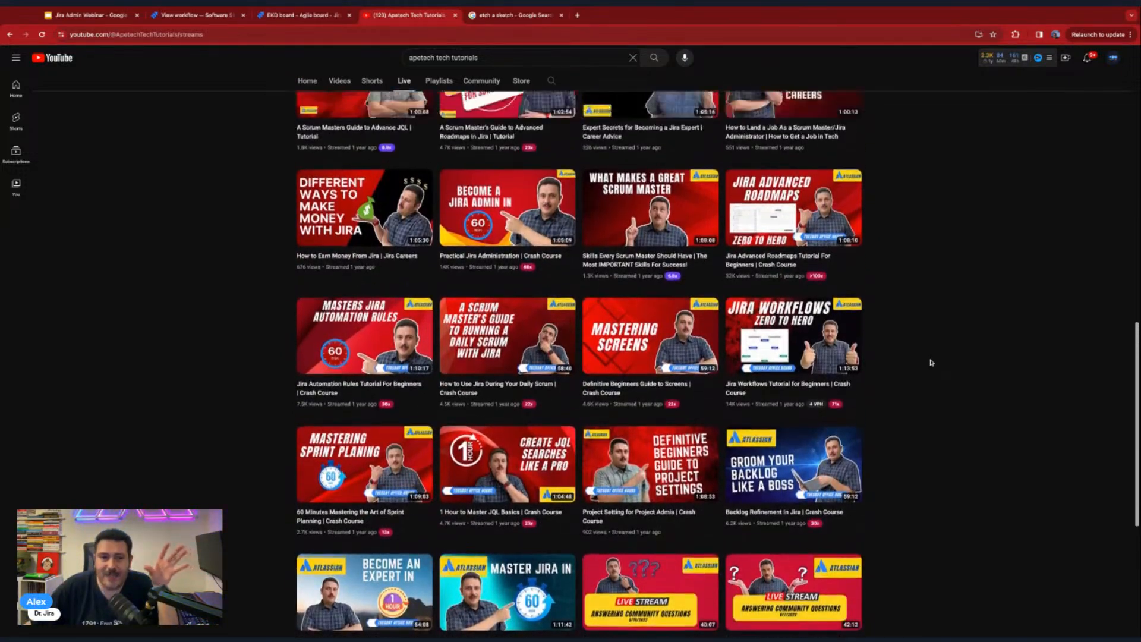
scroll(931, 362, up, 3)
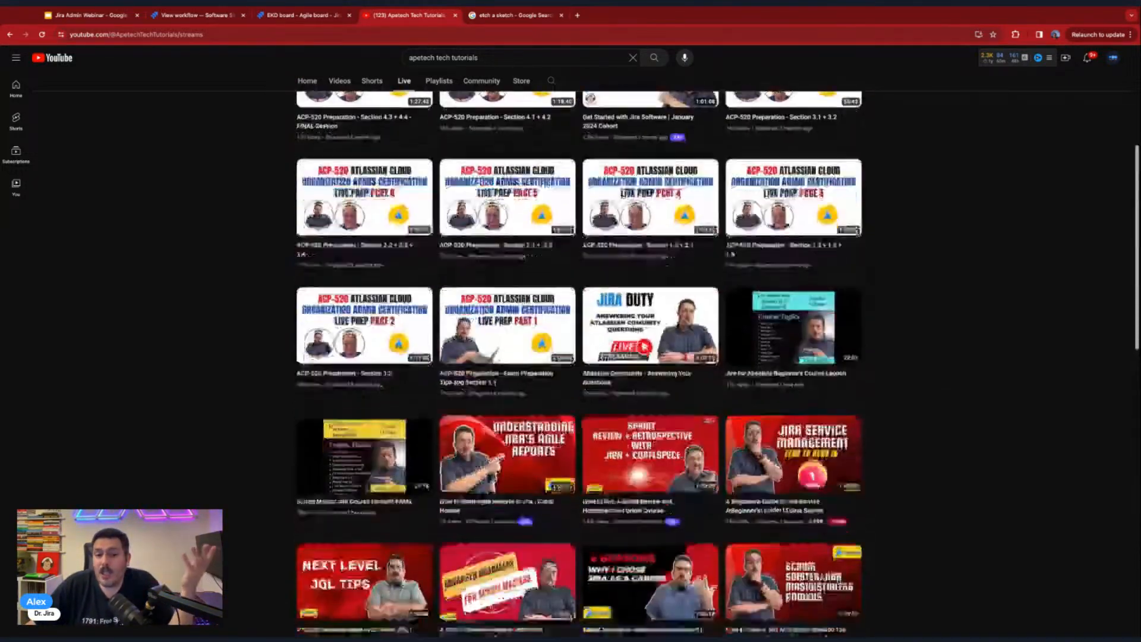
scroll(948, 360, down, 8)
scroll(965, 361, down, 6)
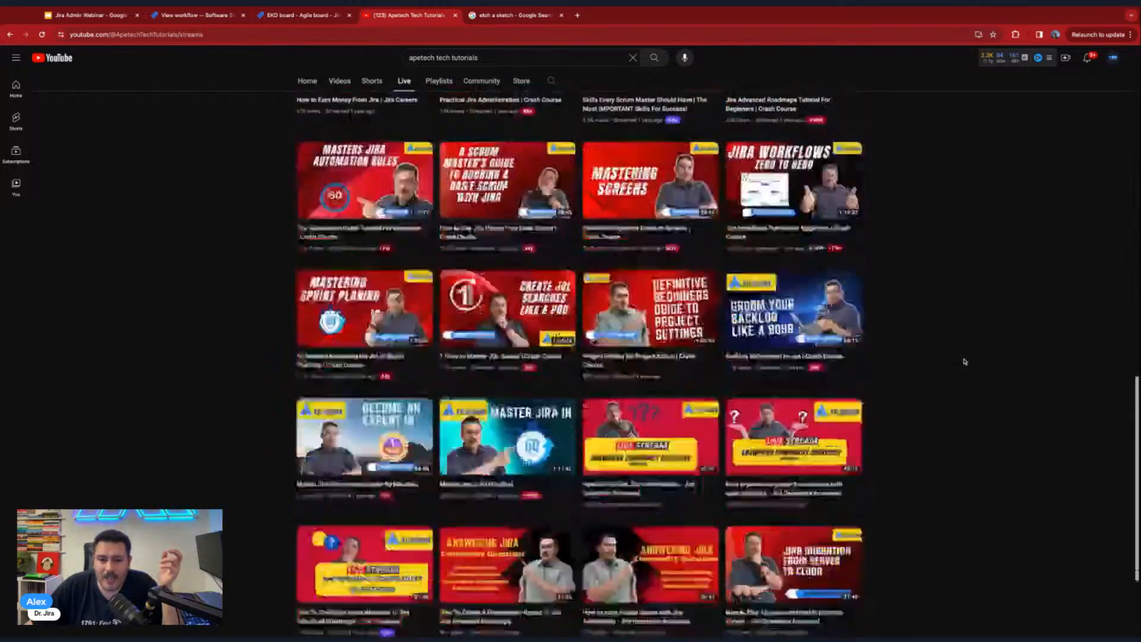
scroll(964, 362, up, 2)
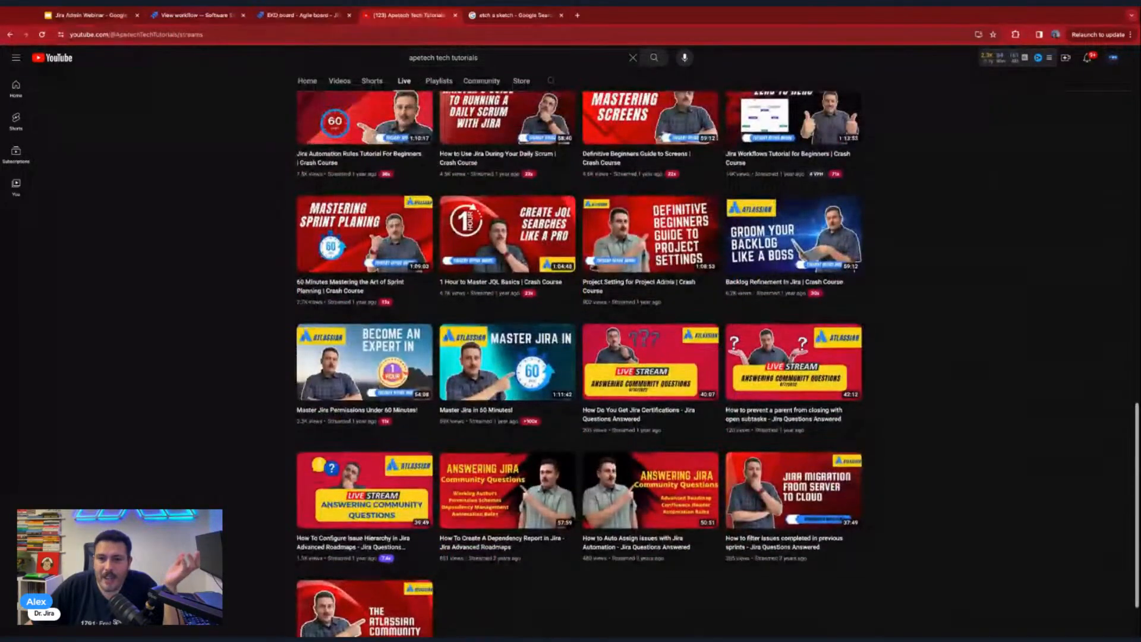
scroll(963, 359, up, 3)
scroll(579, 363, up, 1)
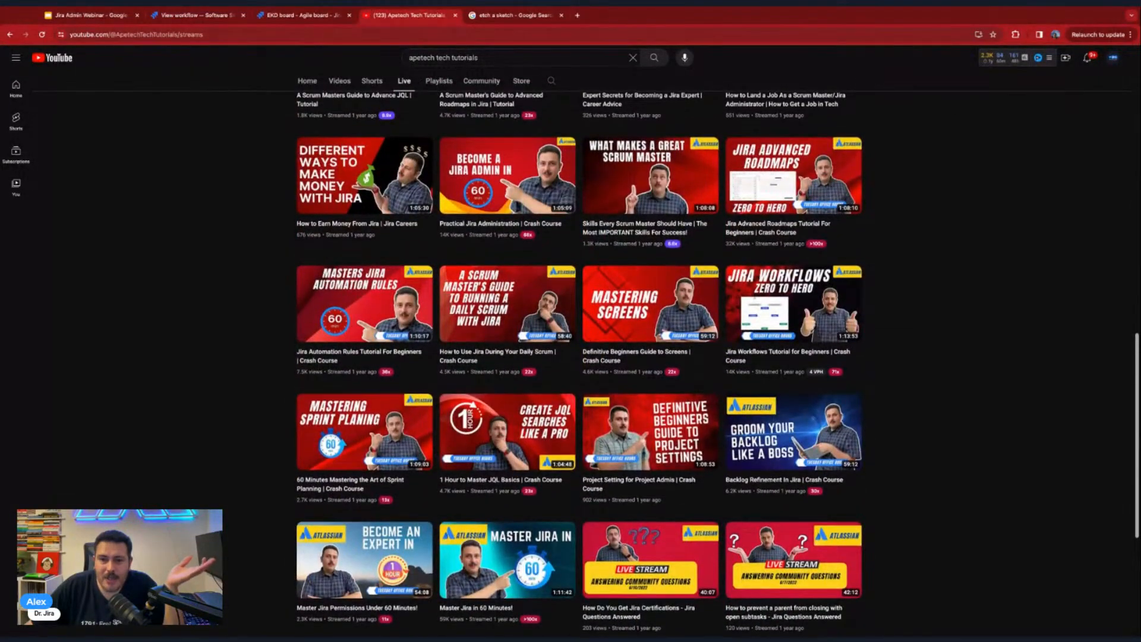
scroll(955, 359, up, 1)
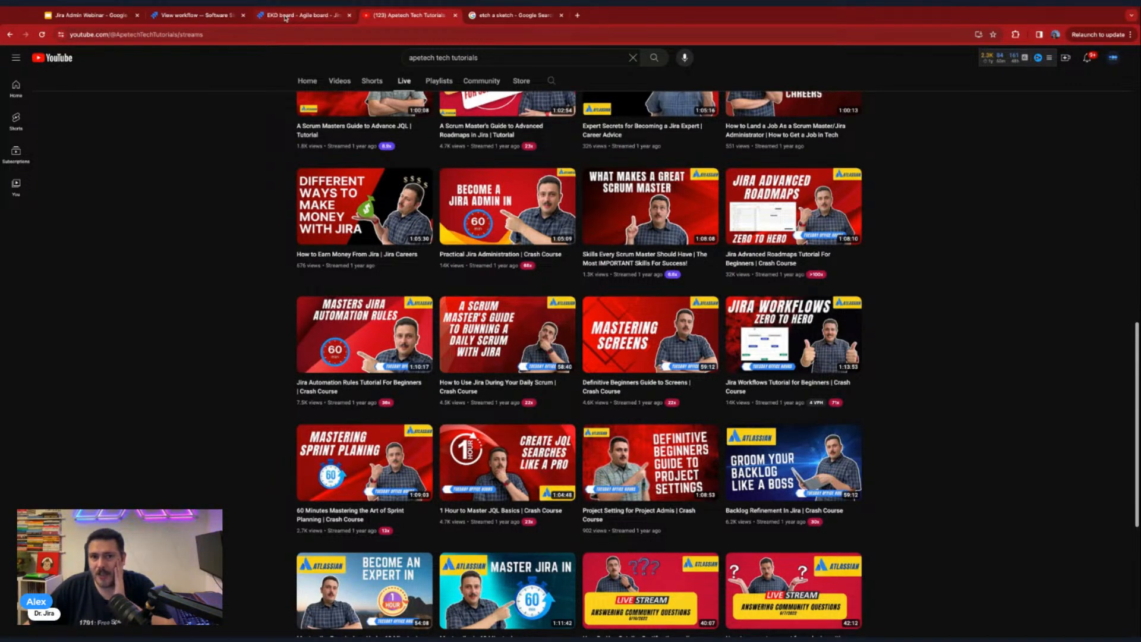
- Switch to the Jira Admin Webinar presentation in Google Slides and show the Custom Fields slide
click(215, 18)
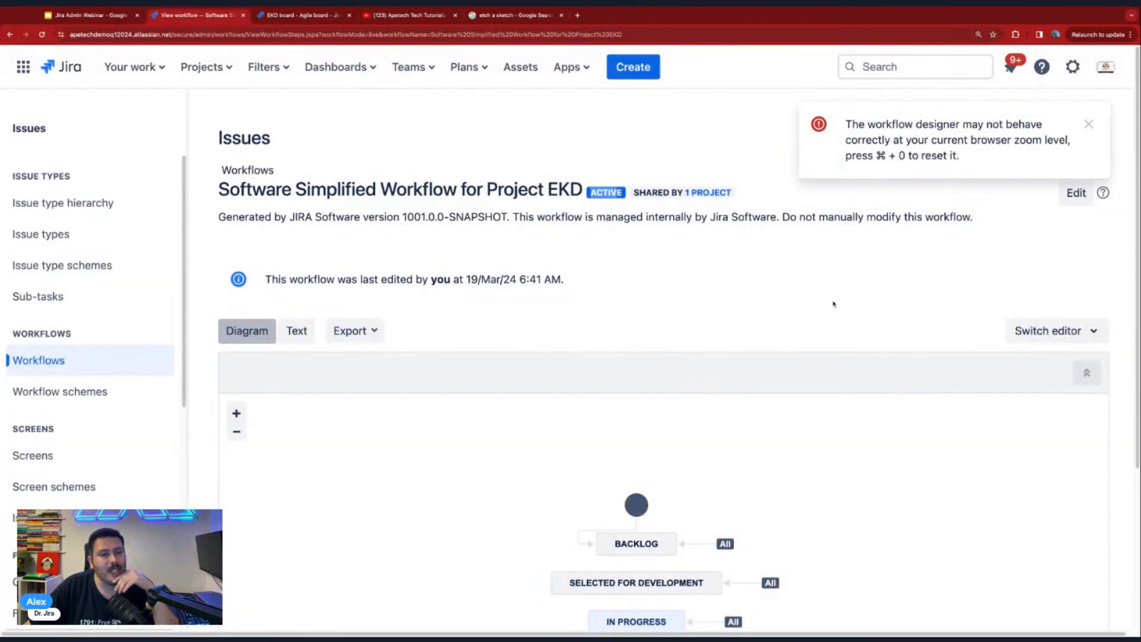
scroll(833, 304, down, 2)
click(74, 18)
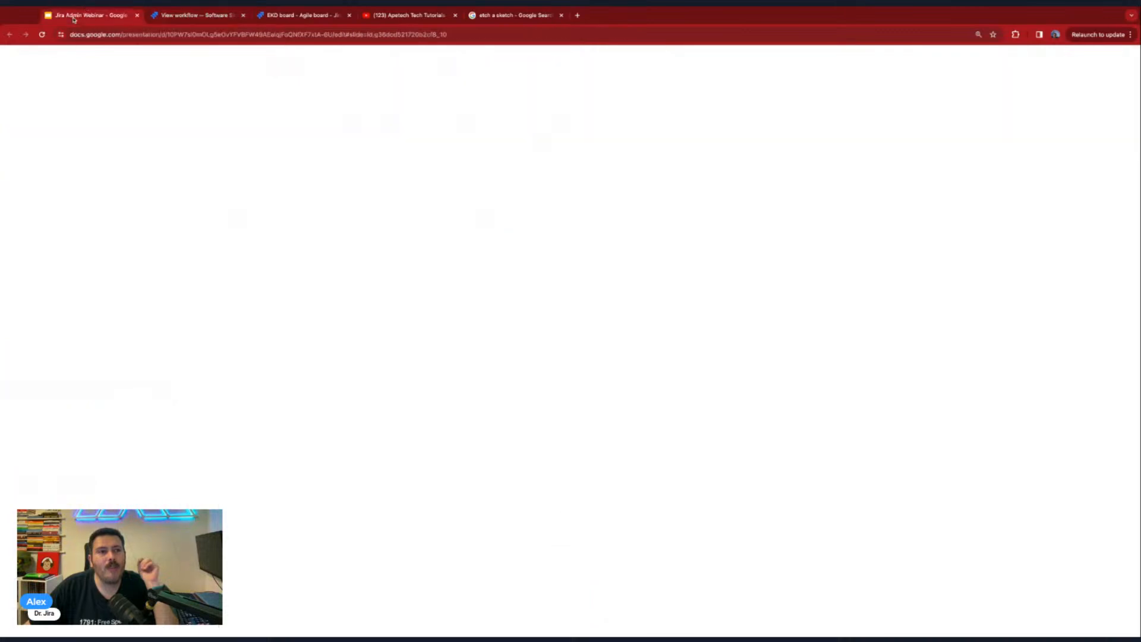
click(57, 432)
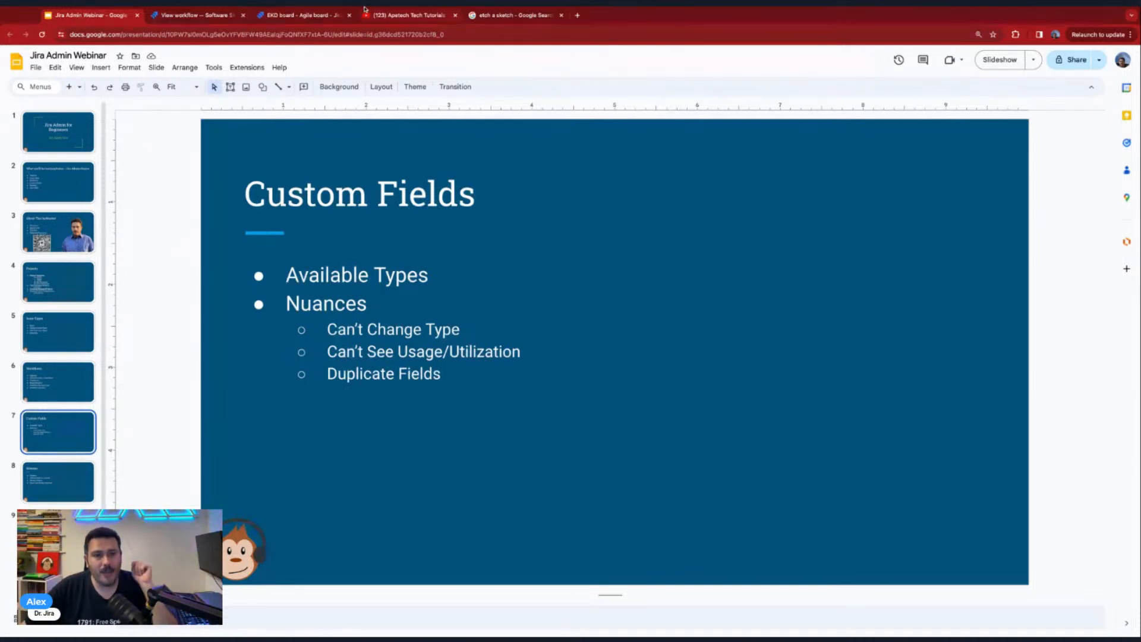
- Switch back to Jira and examine the fields on the Create issue form for Earth Kanban Demo, then cancel it
click(204, 17)
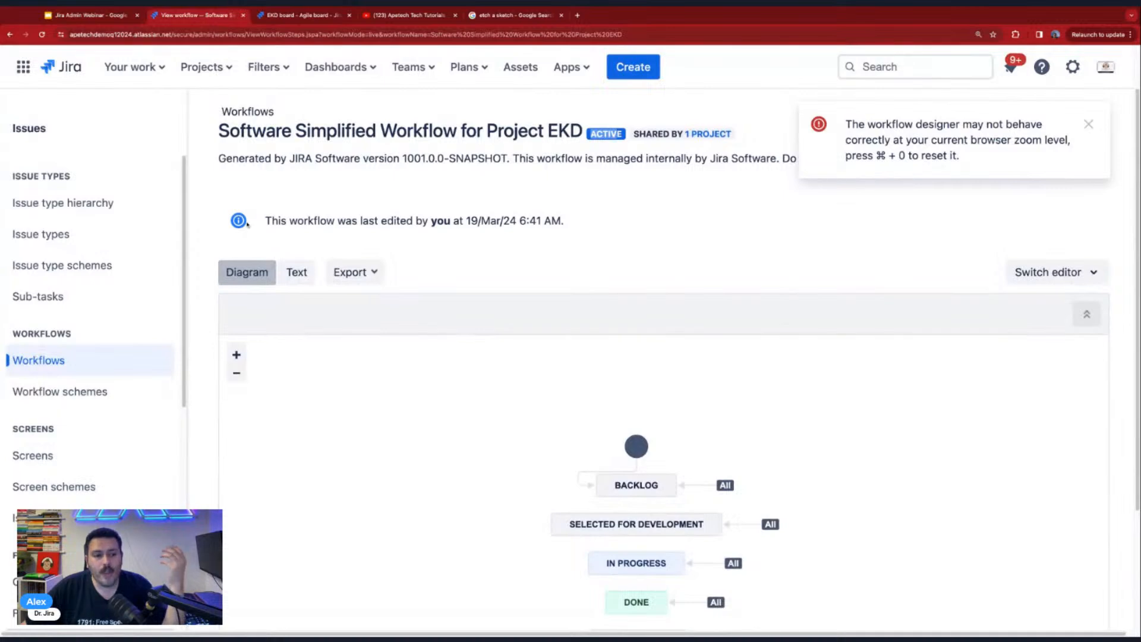
click(633, 67)
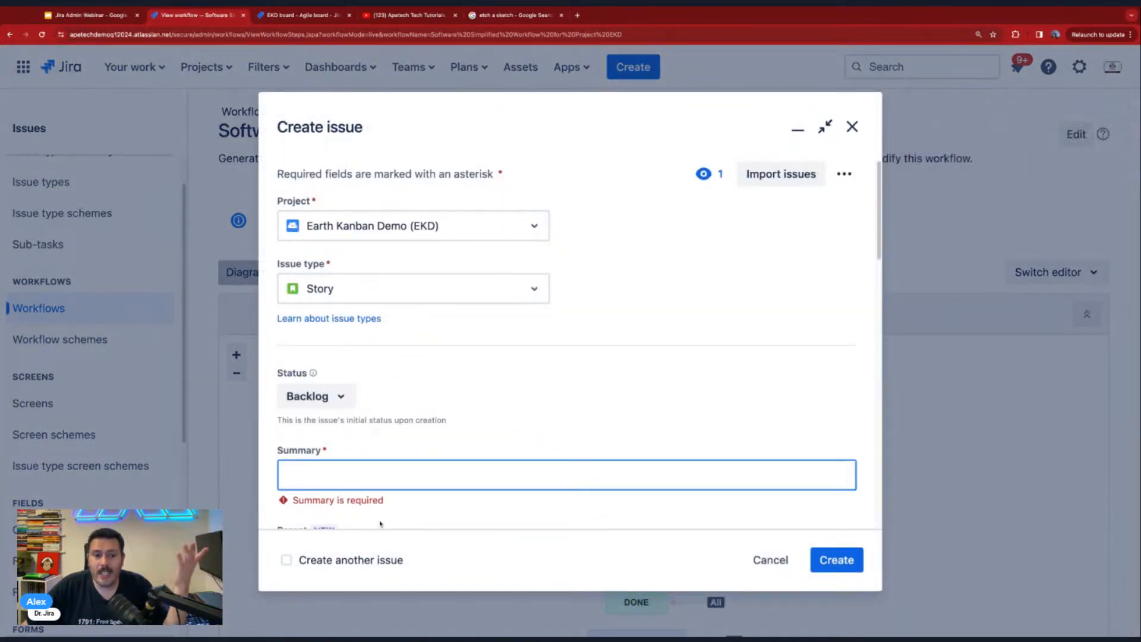
scroll(392, 461, down, 2)
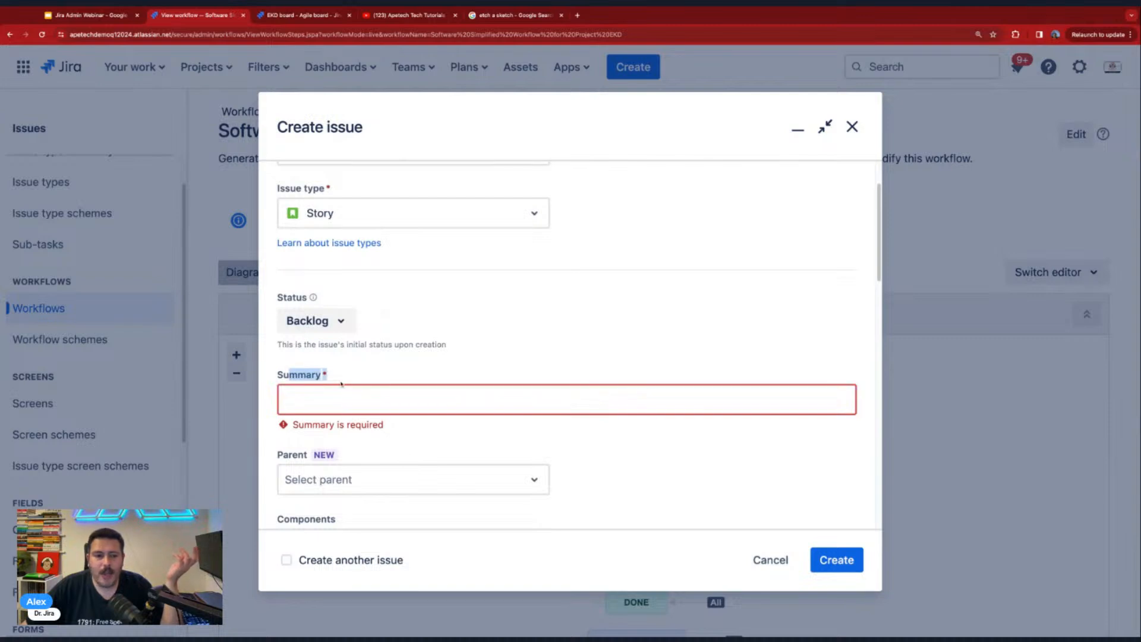
scroll(309, 409, down, 4)
scroll(294, 405, down, 6)
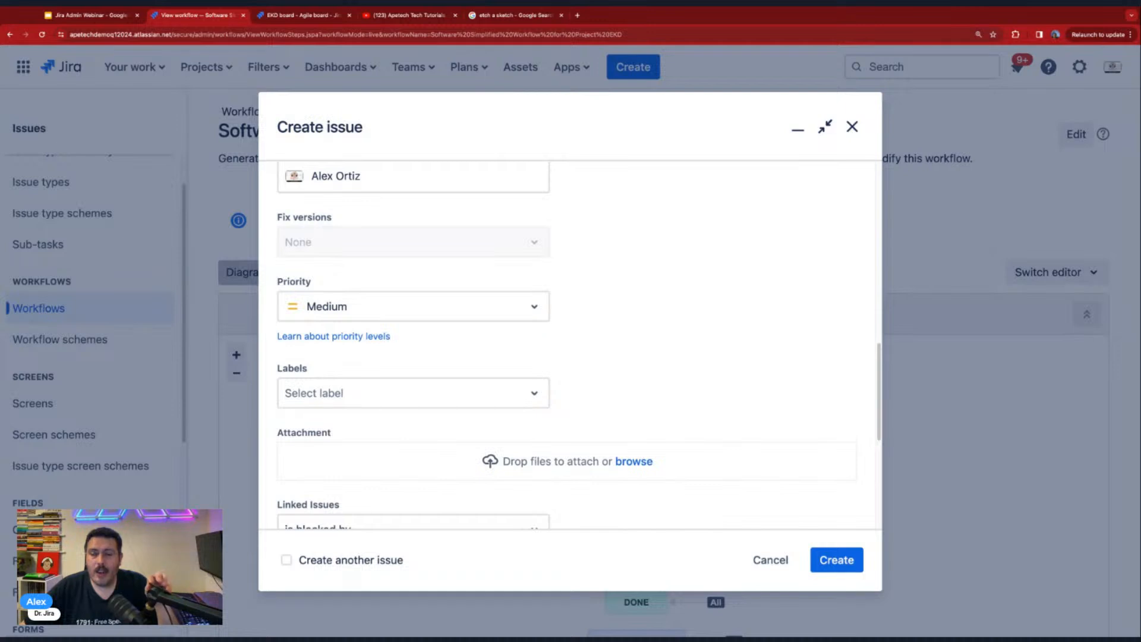
scroll(413, 345, down, 5)
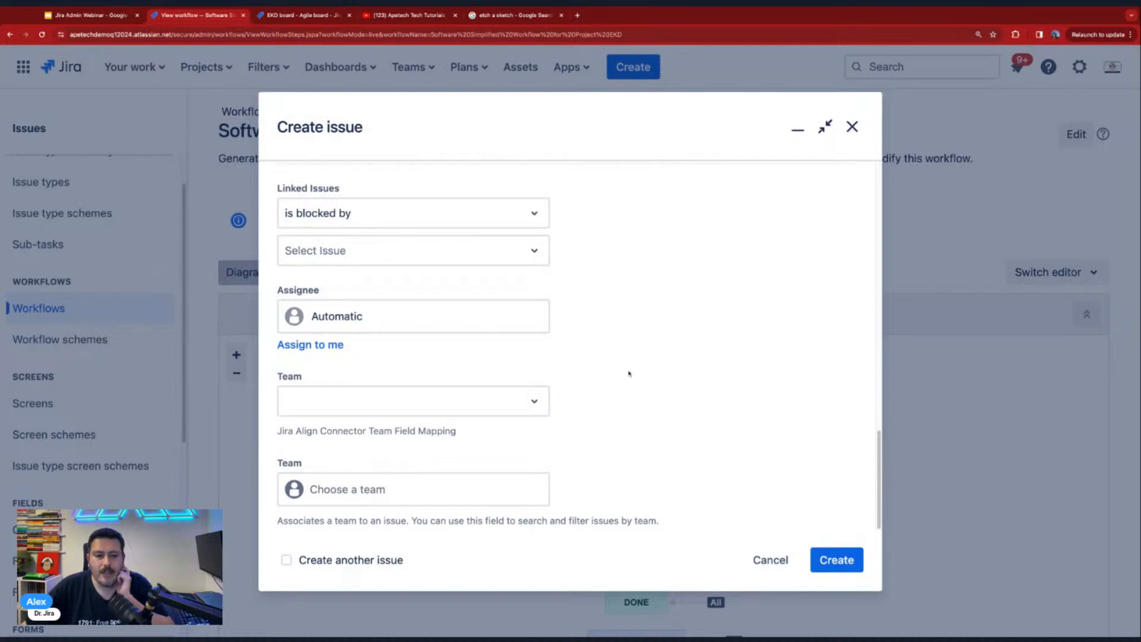
scroll(449, 440, up, 1)
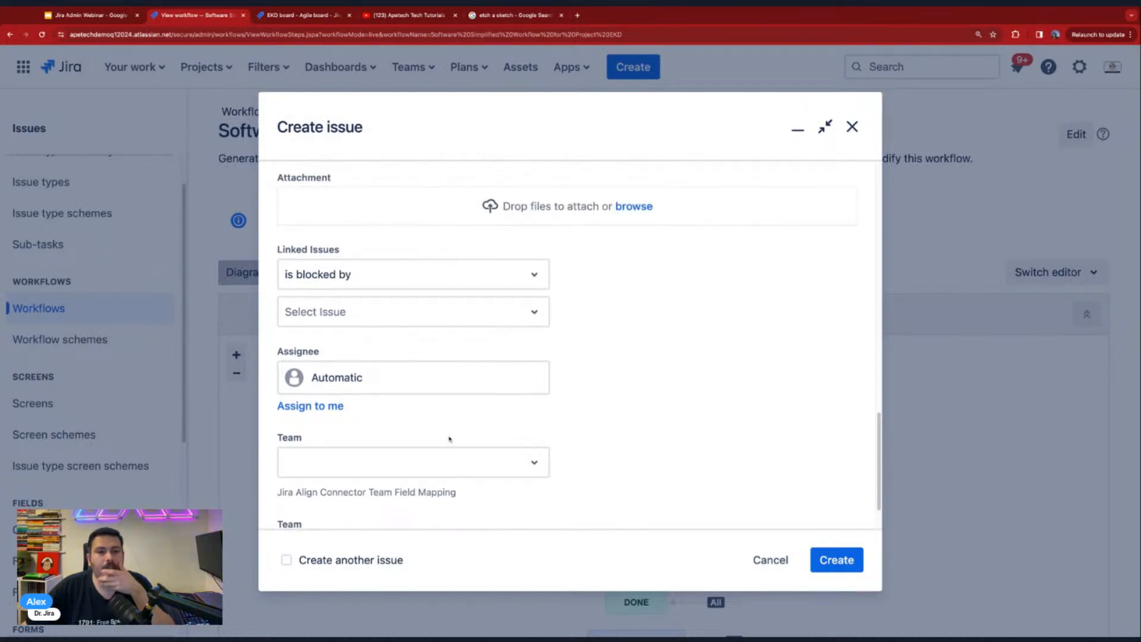
scroll(450, 439, up, 5)
scroll(447, 437, down, 3)
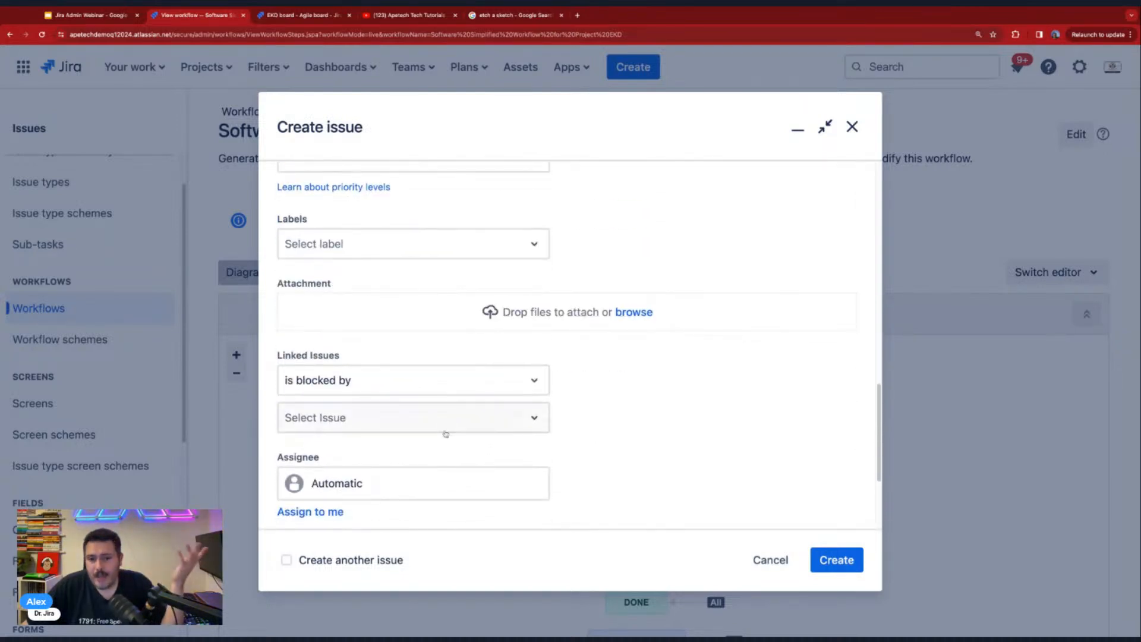
scroll(452, 486, down, 1)
click(748, 558)
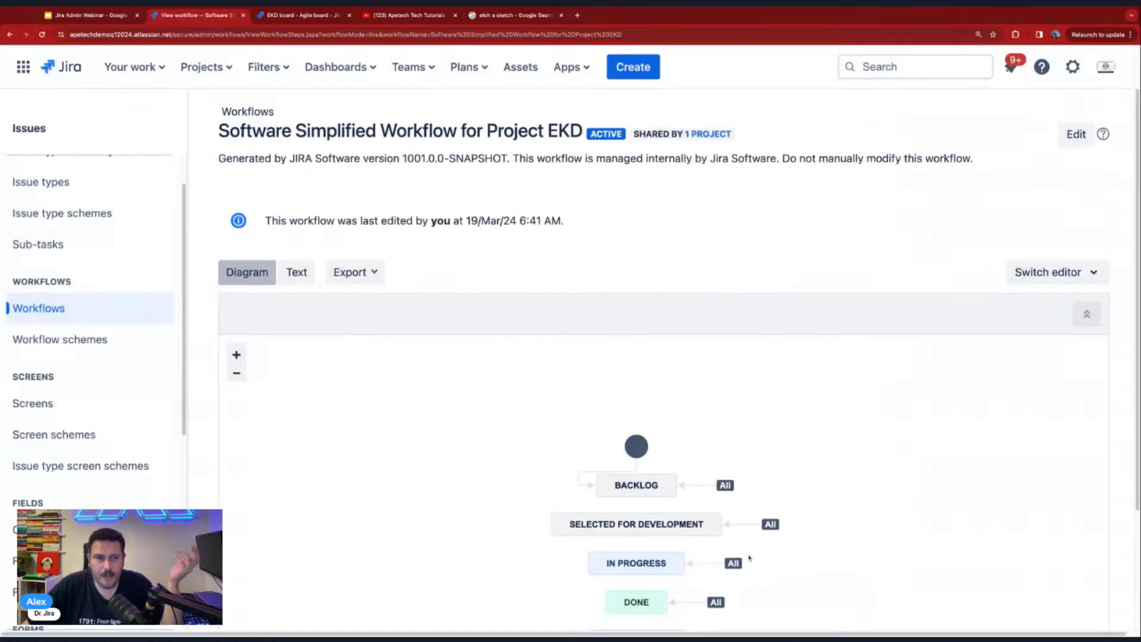
- Return to the EKD board and open story 8 (EKD-6) to view its fields
click(204, 67)
click(312, 244)
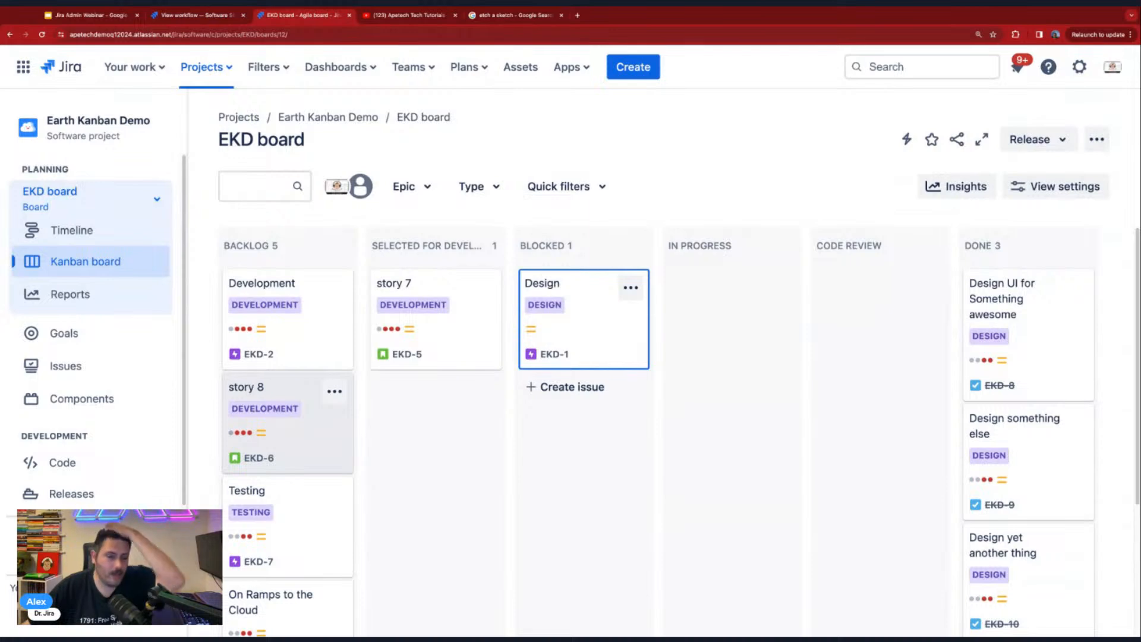
click(339, 380)
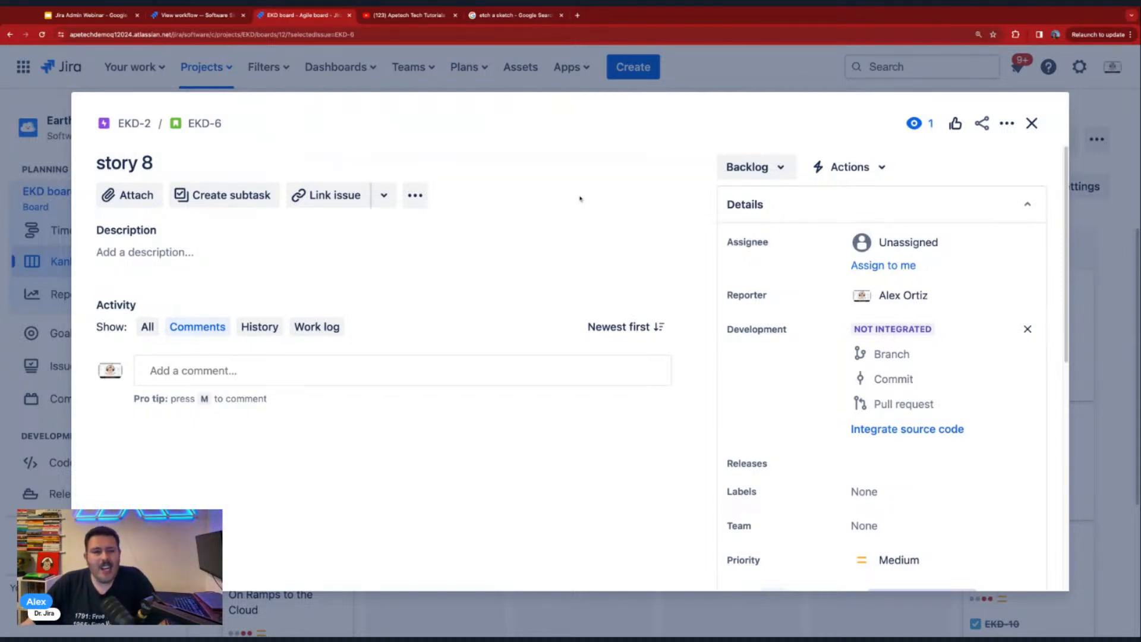
- Return from the board to the Jira issue administration and open the list of custom fields
click(196, 15)
click(1074, 71)
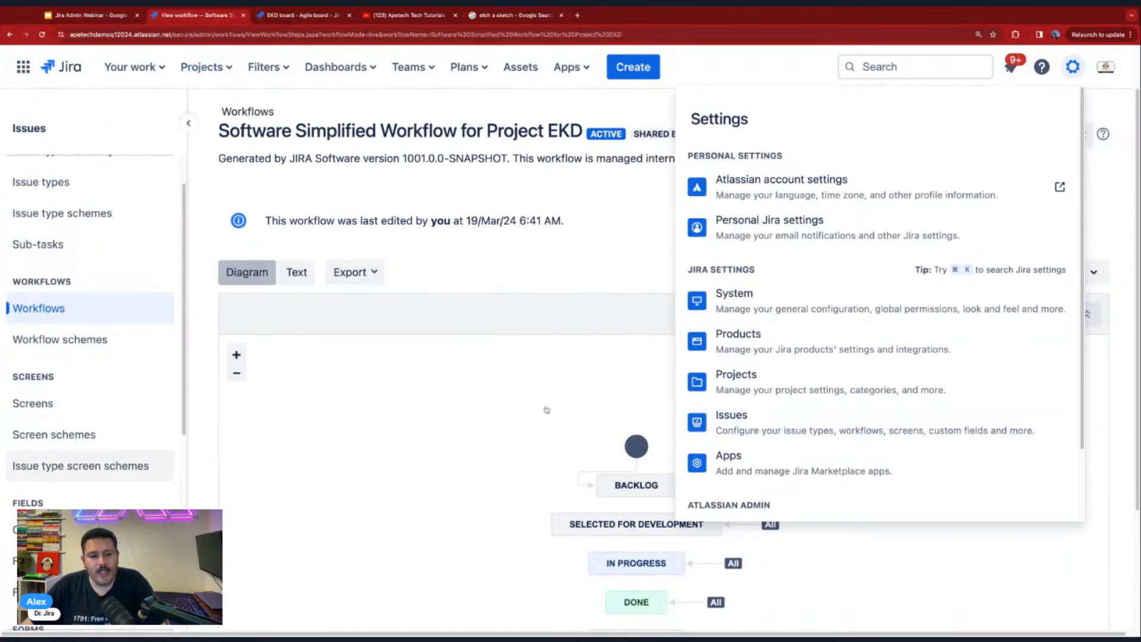
click(36, 529)
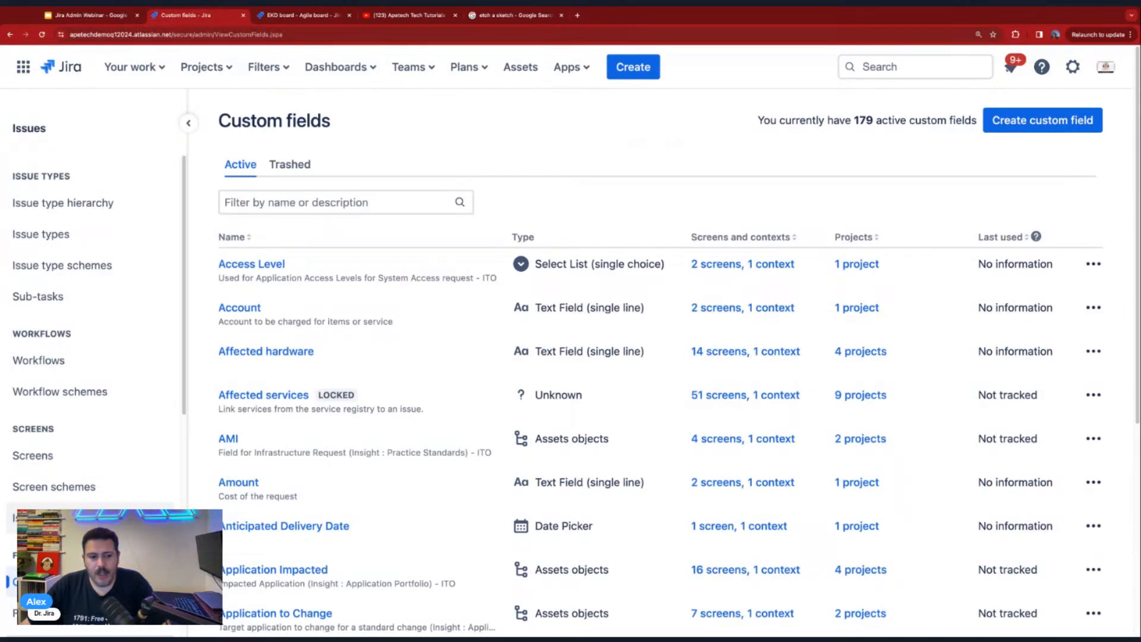
- Start creating a custom field and review the available standard field types
scroll(42, 416, down, 3)
click(42, 416)
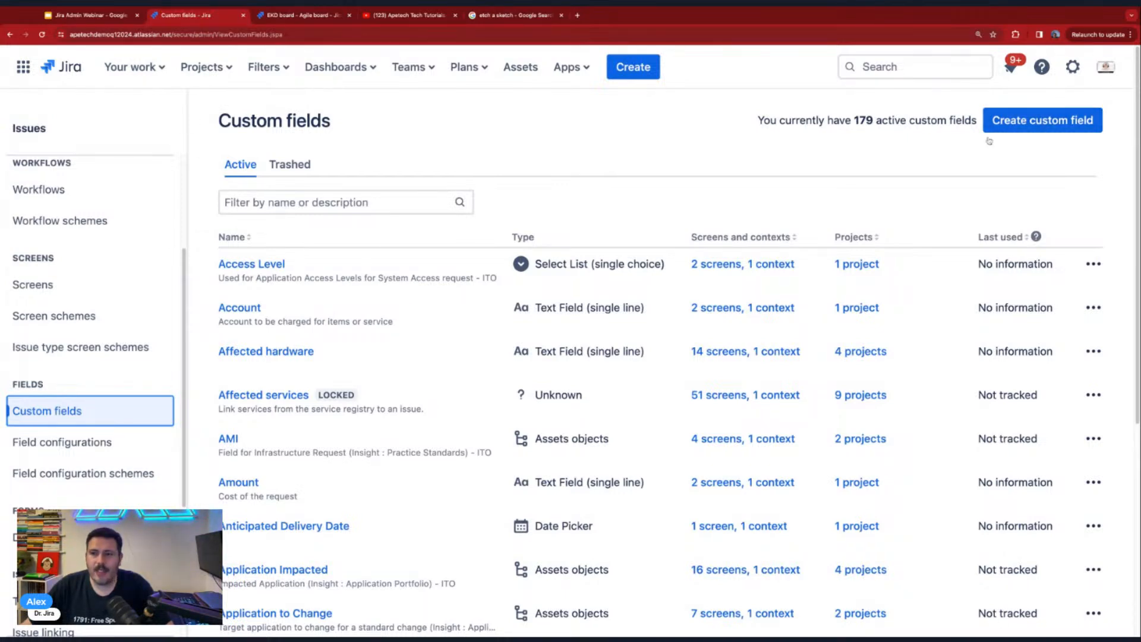
click(1042, 122)
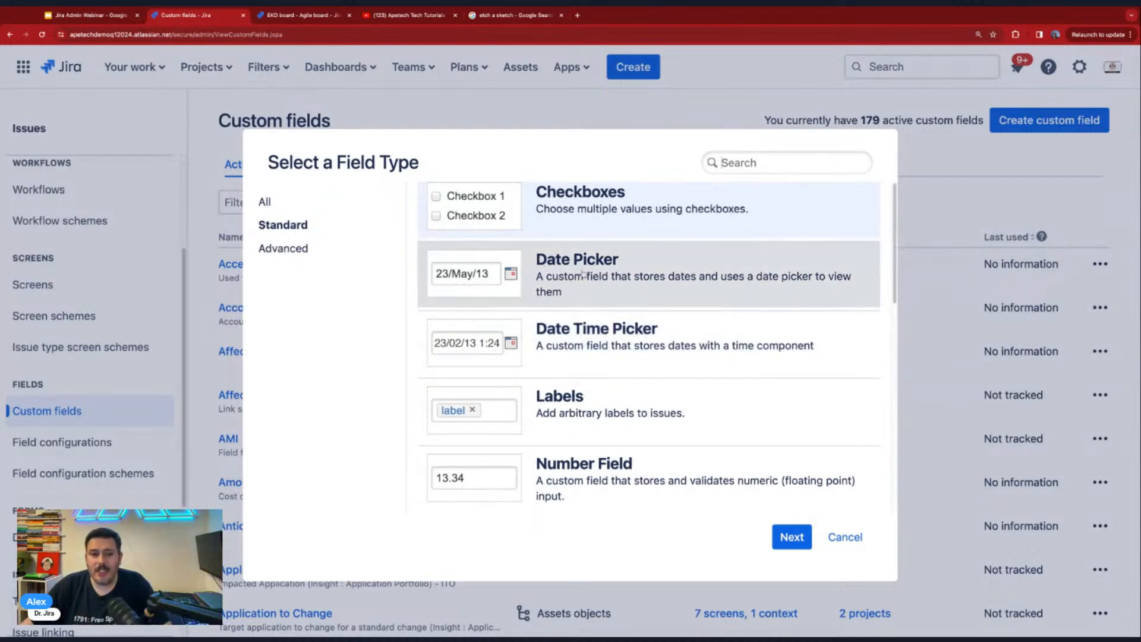
scroll(587, 275, down, 2)
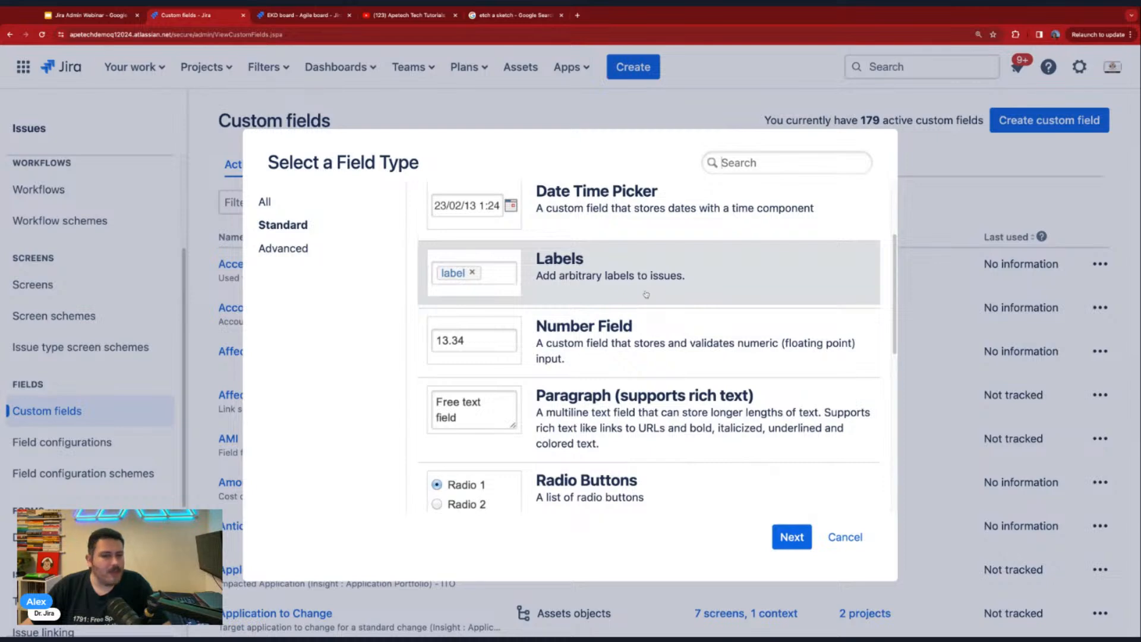
scroll(646, 294, down, 1)
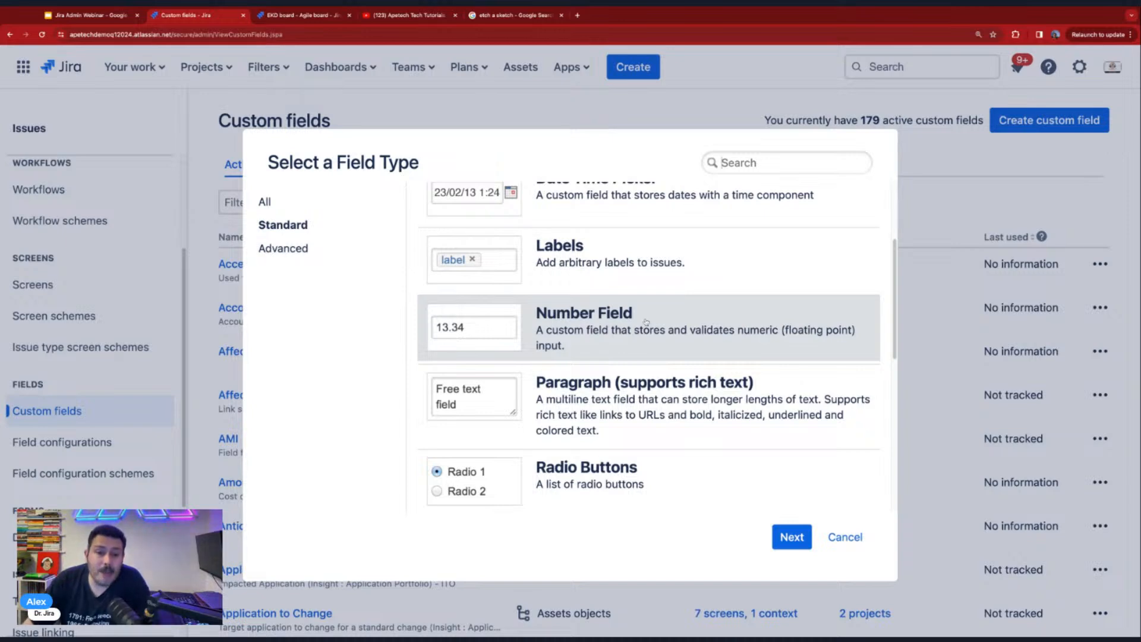
scroll(624, 320, down, 2)
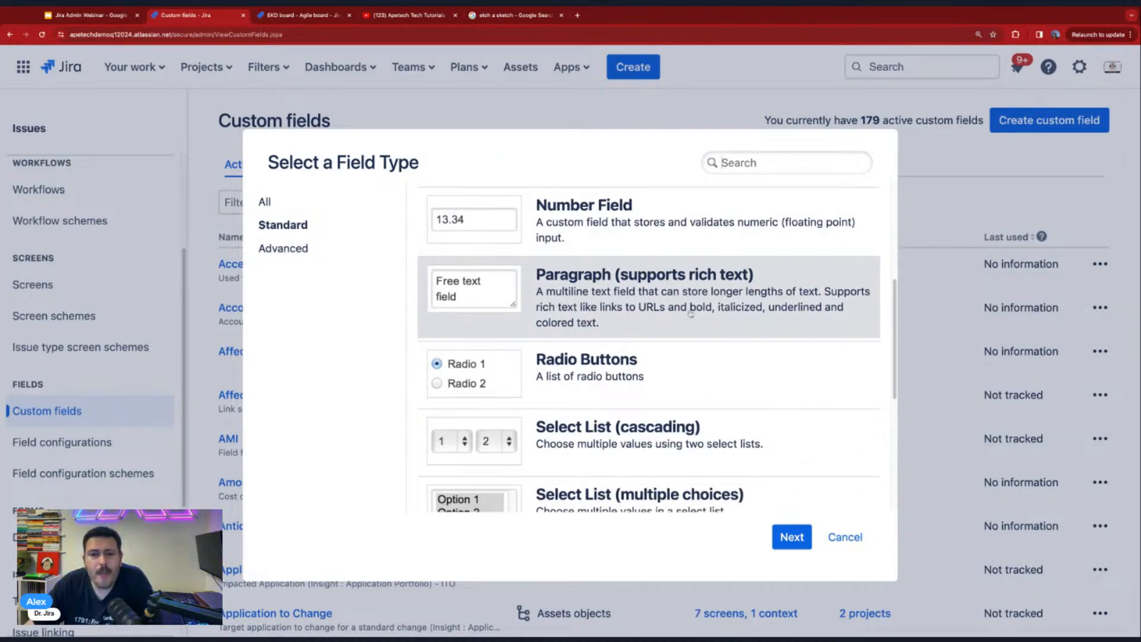
scroll(700, 310, down, 1)
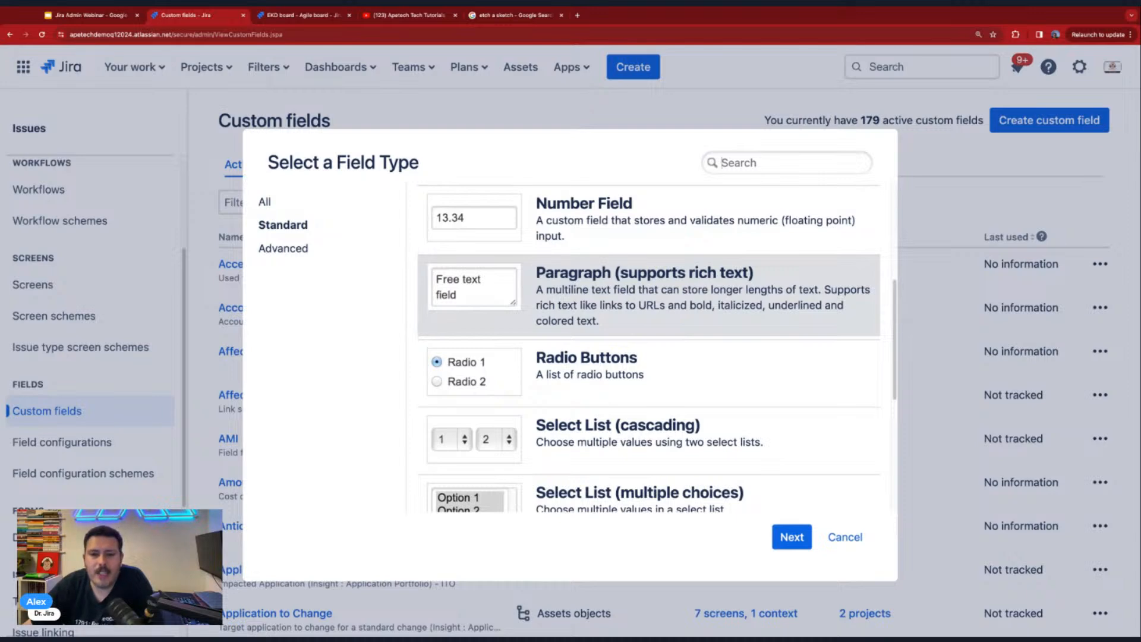
scroll(623, 364, down, 2)
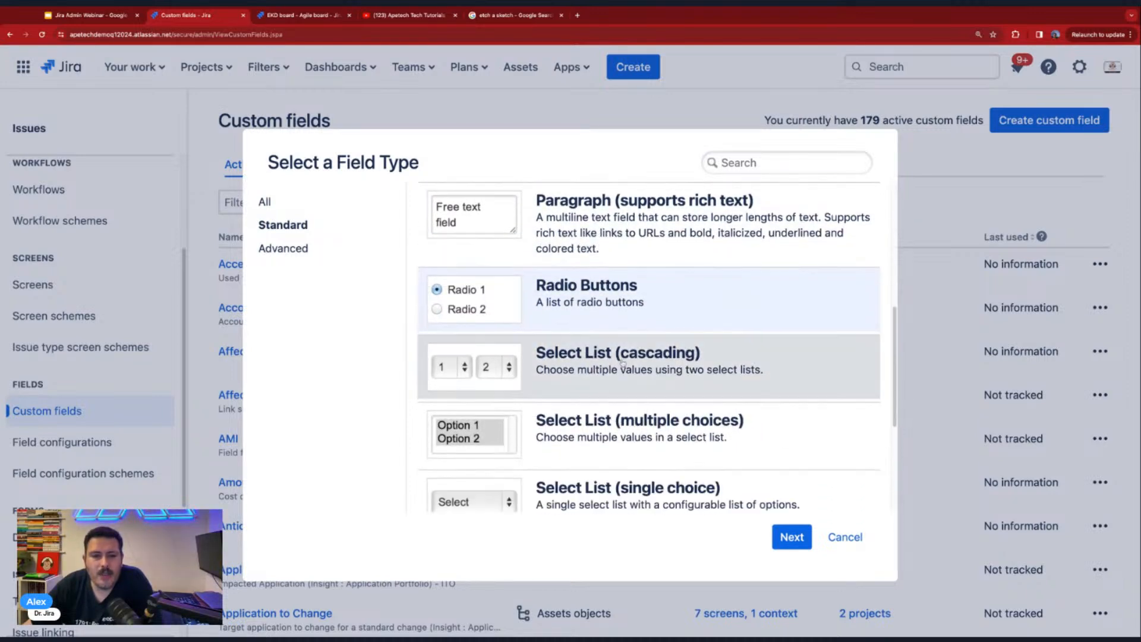
- Choose Select List (single choice) as the new custom field's type and continue to its configuration
click(568, 369)
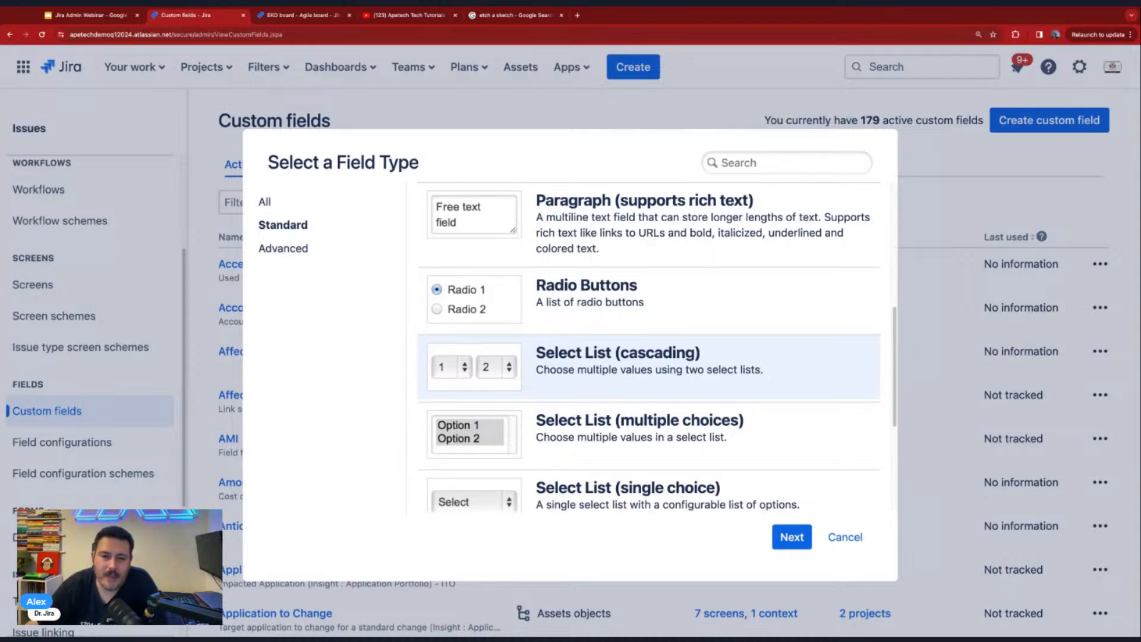
scroll(618, 410, down, 1)
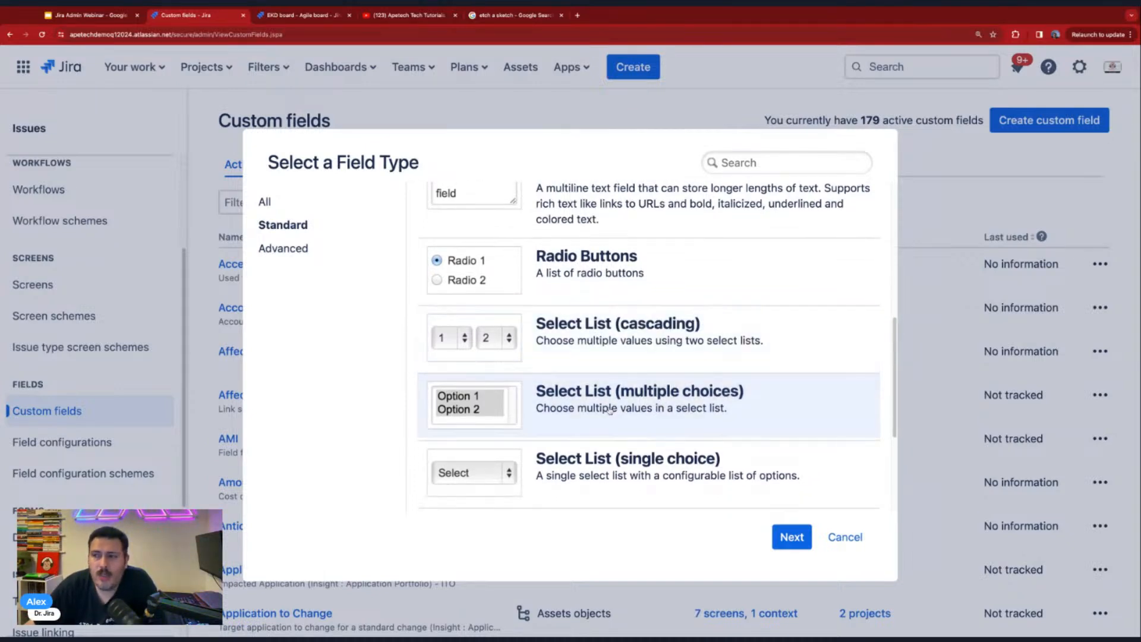
scroll(630, 402, down, 3)
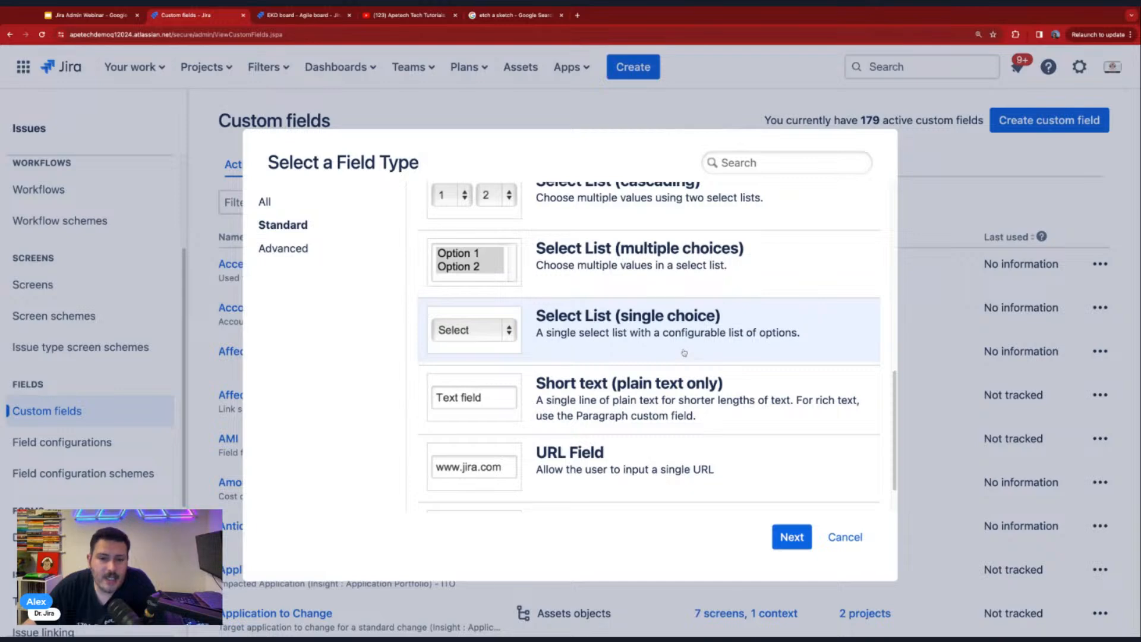
scroll(641, 340, down, 1)
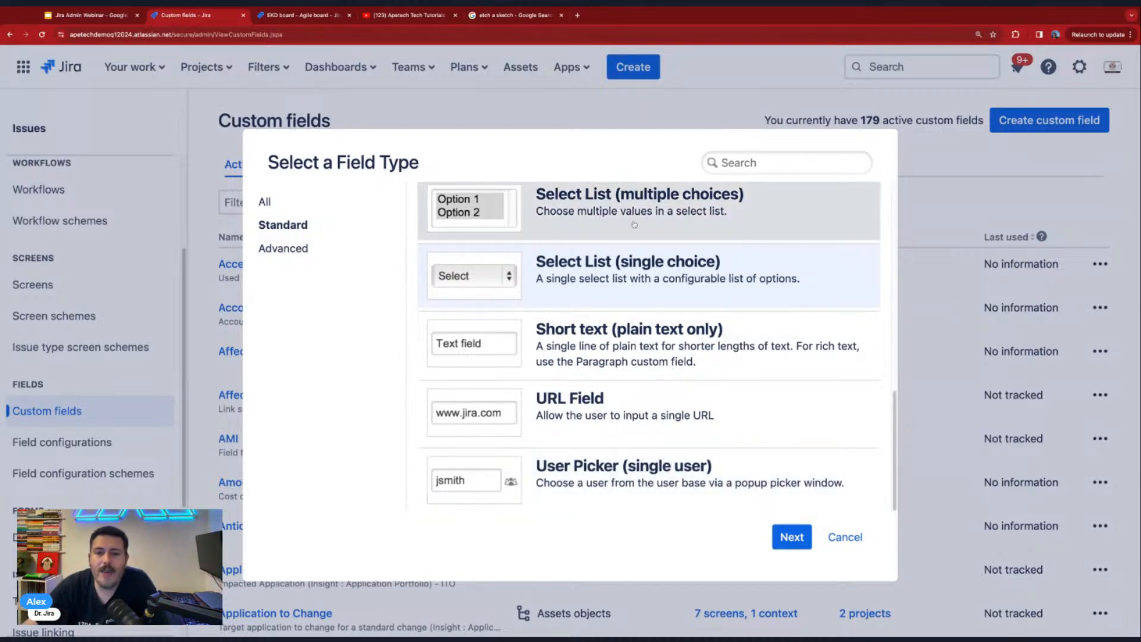
click(788, 538)
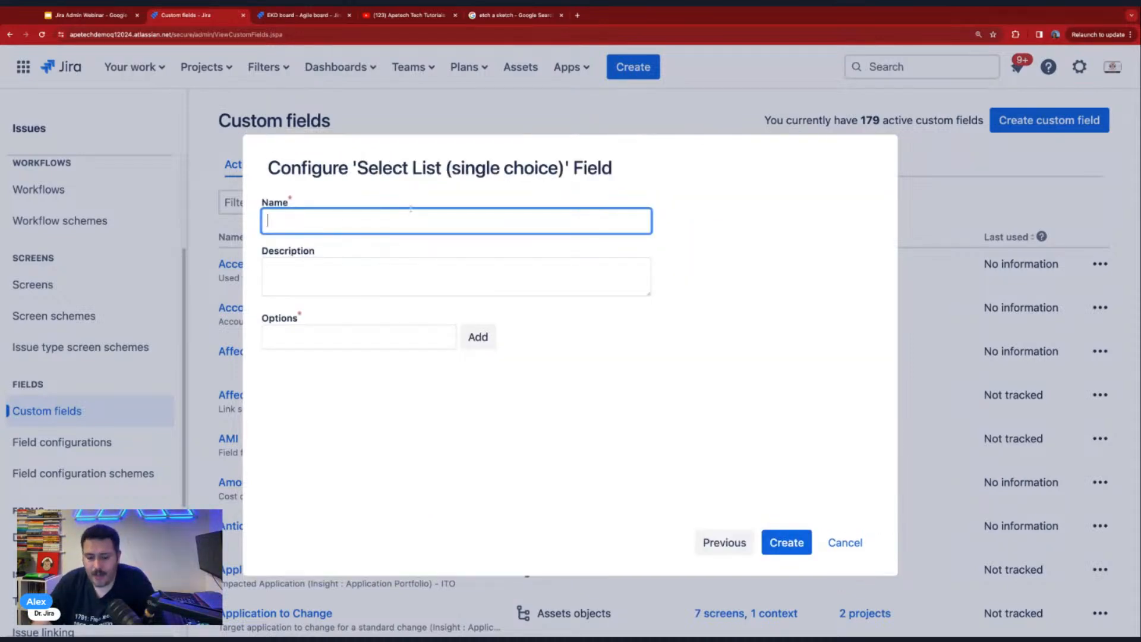
- Name the new single-choice field "Favorite Burger Type"
text(Favorite )
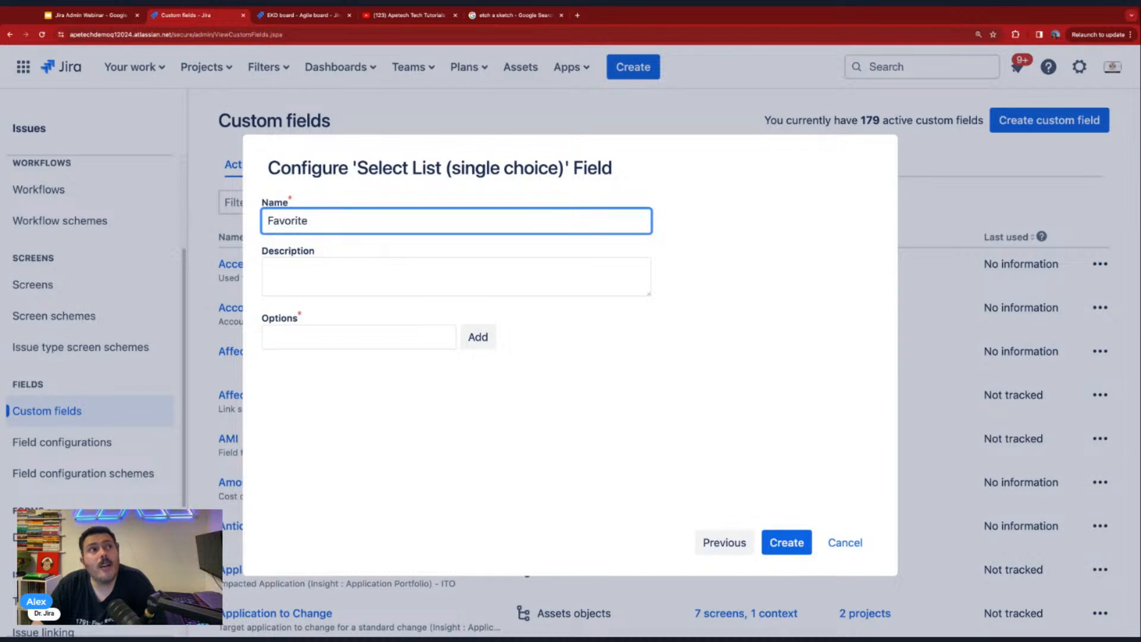
text(Fast)
key(BackSpace)
key(BackSpace)
key(BackSpace)
key(BackSpace)
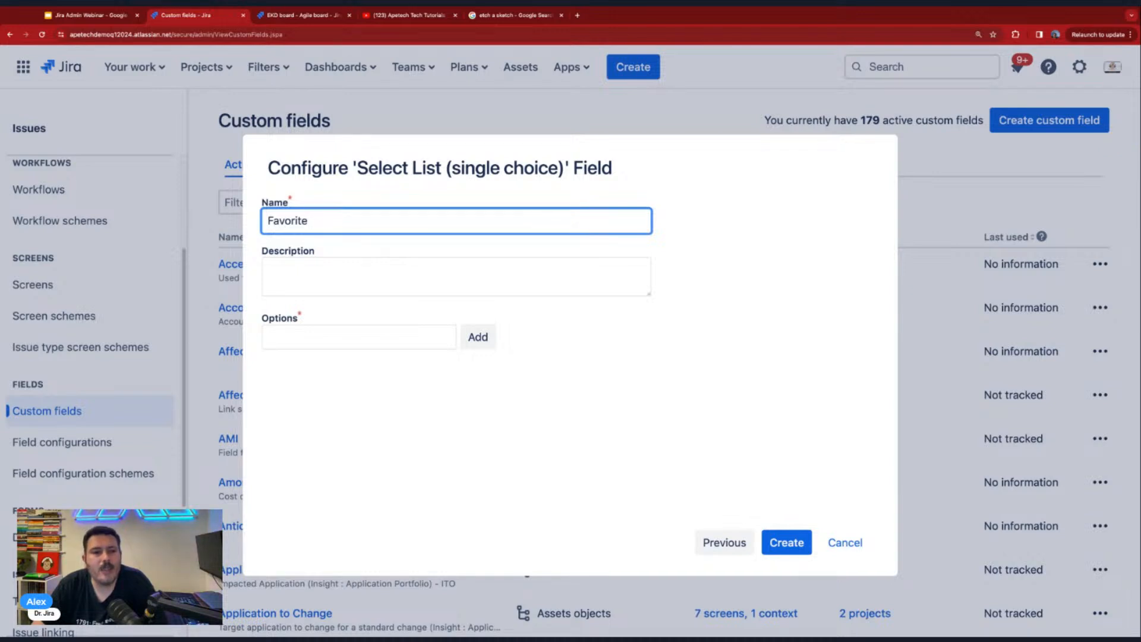
text(Bur)
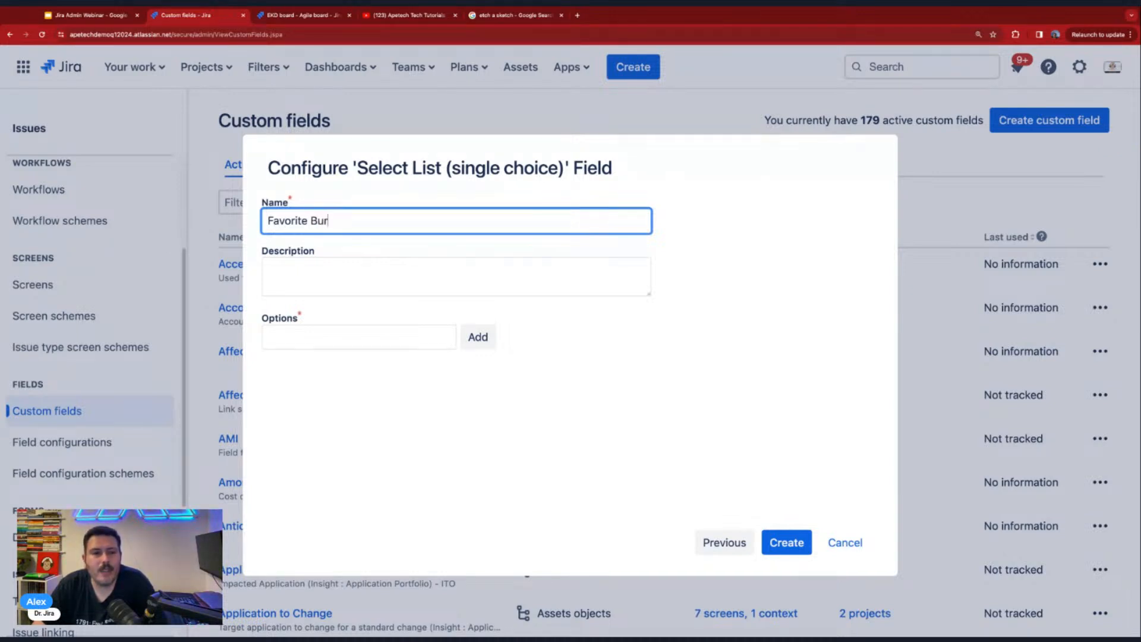
text(ger. Typ)
key(BackSpace)
key(BackSpace)
key(BackSpace)
key(BackSpace)
key(BackSpace)
text(Type)
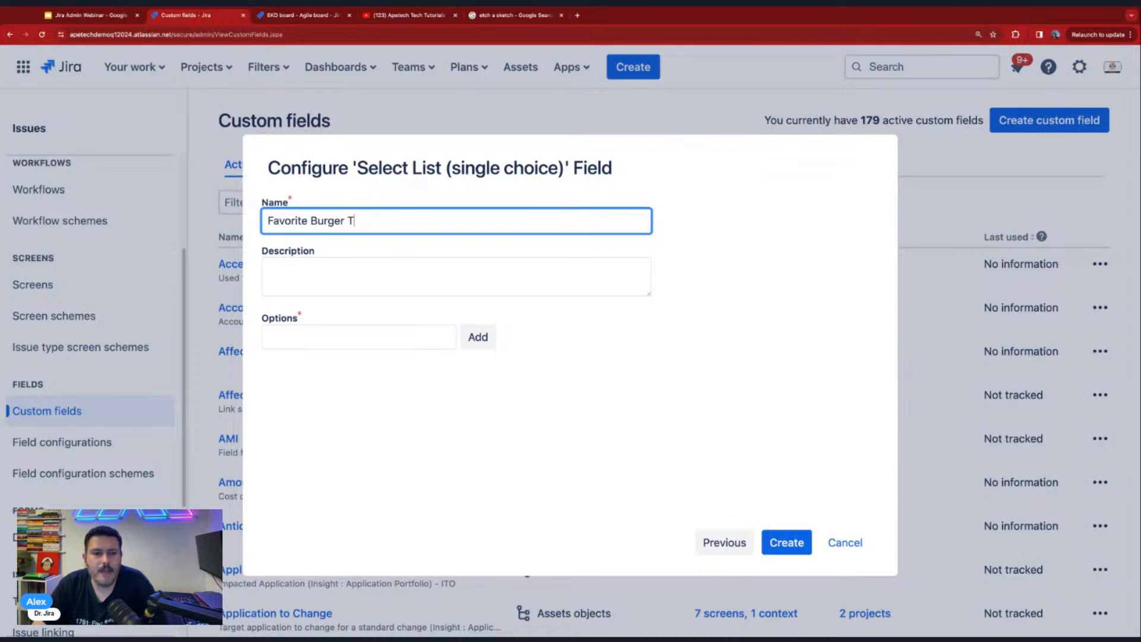
- Add the options Hamburger, Cheeseburger and Bacon Cheese to the burger field
key(Tab)
key(Tab)
text(Hamburger)
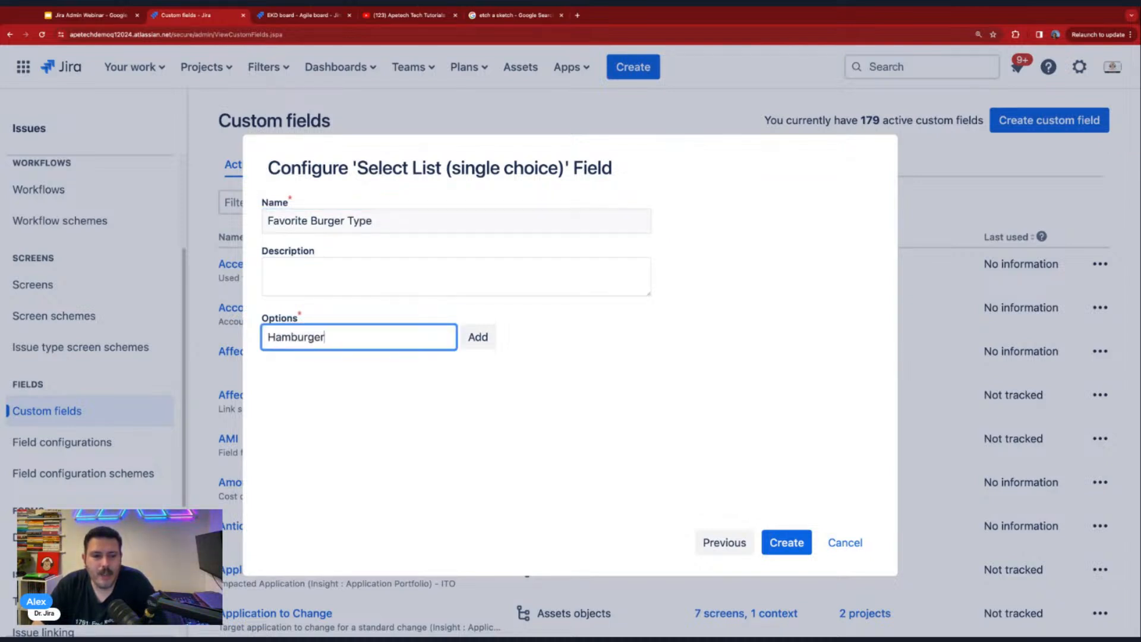
key(Return)
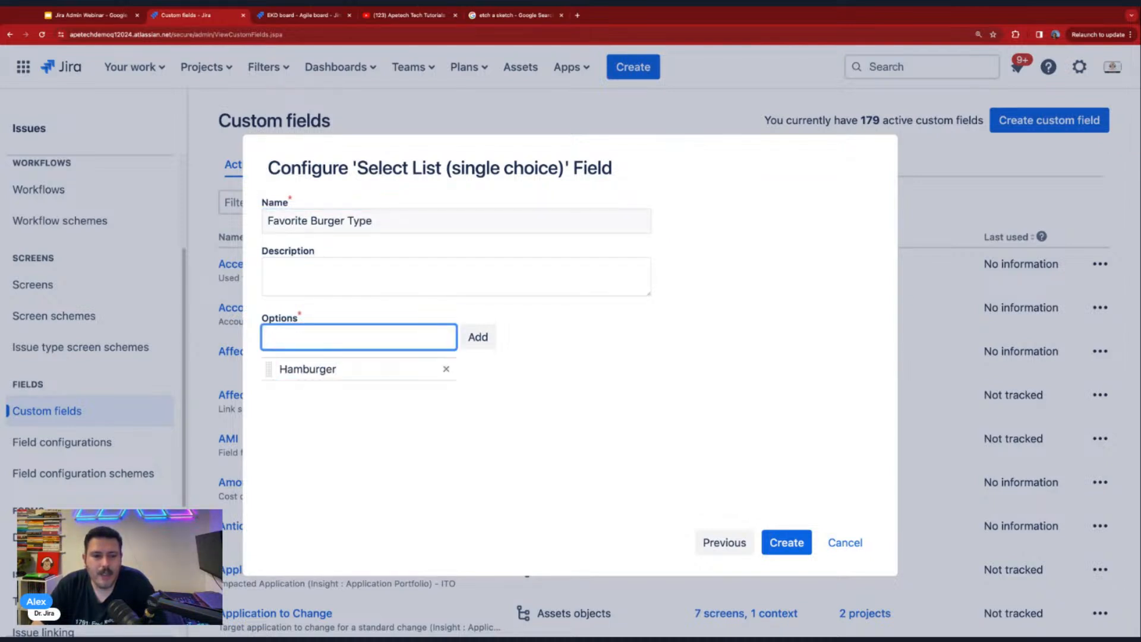
text(Cheeseburger)
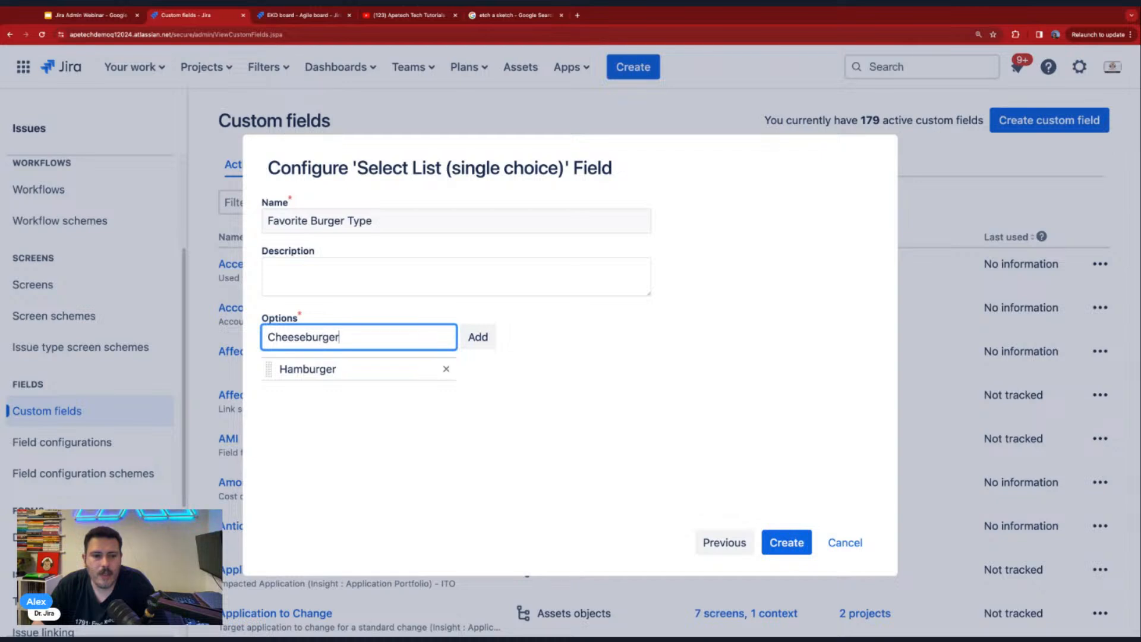
key(Return)
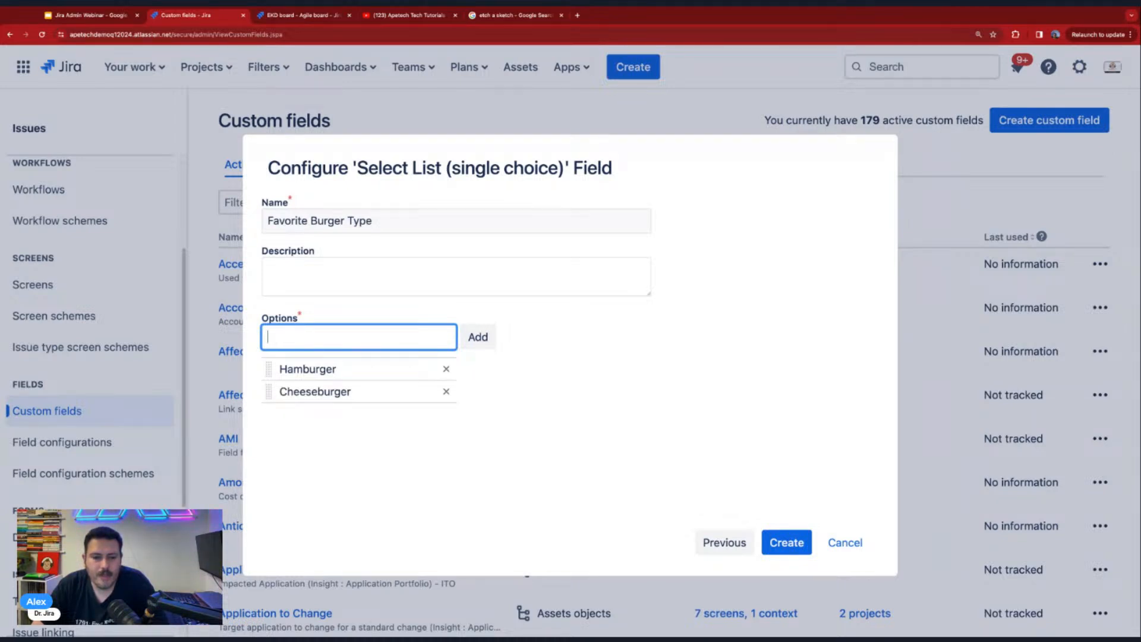
text(Bacon Cheese)
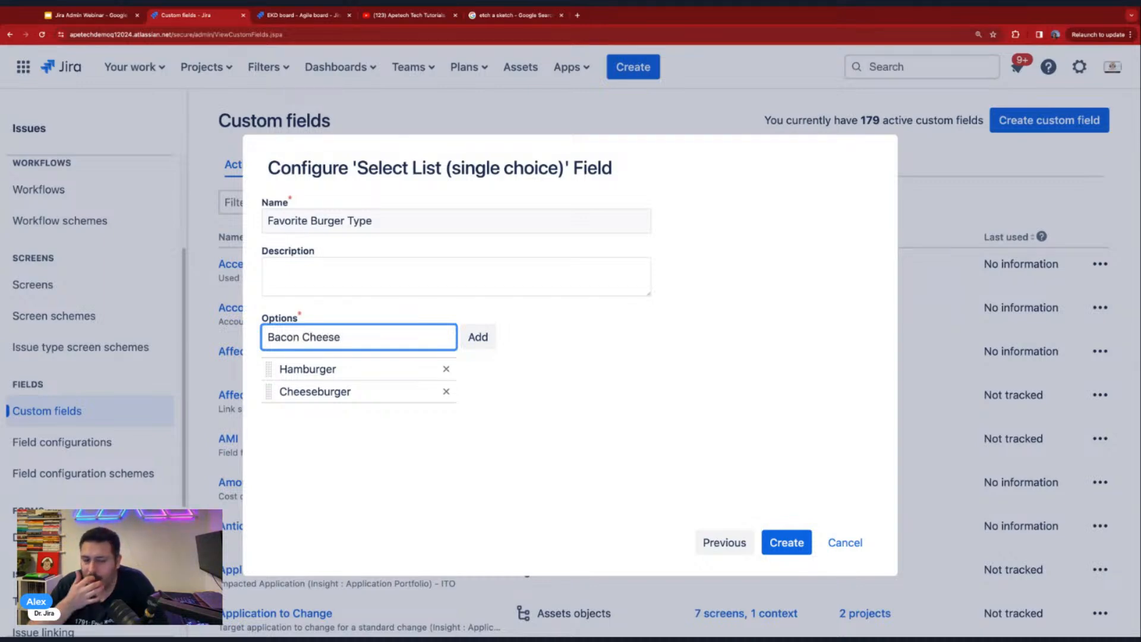
key(Return)
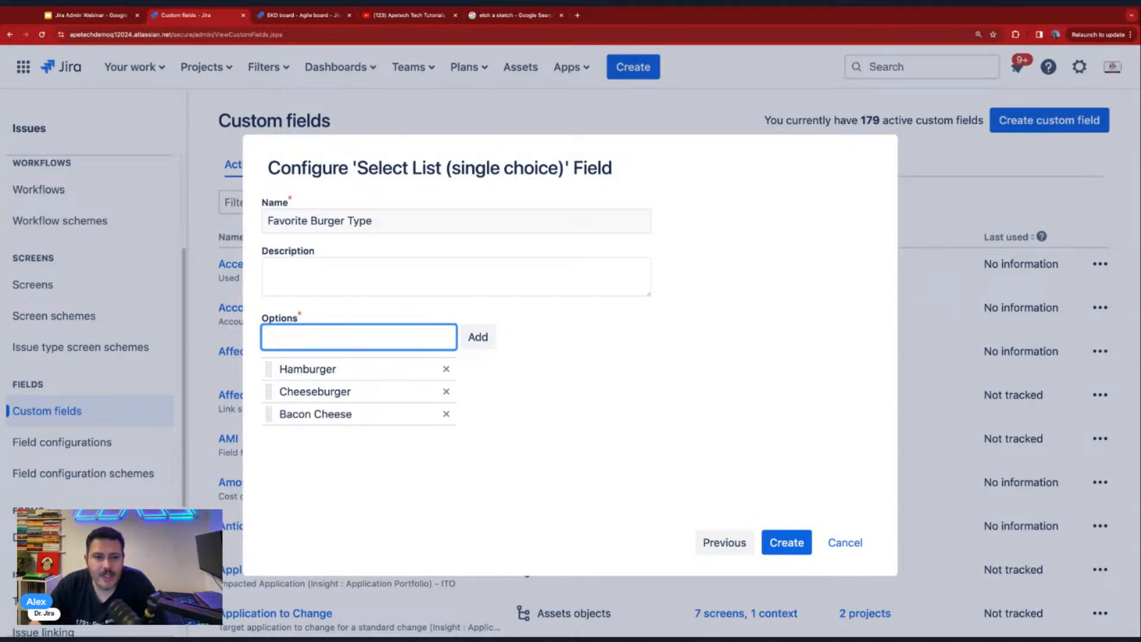
- Add a Veggie Burger option and create the custom field
text(G)
key(BackSpace)
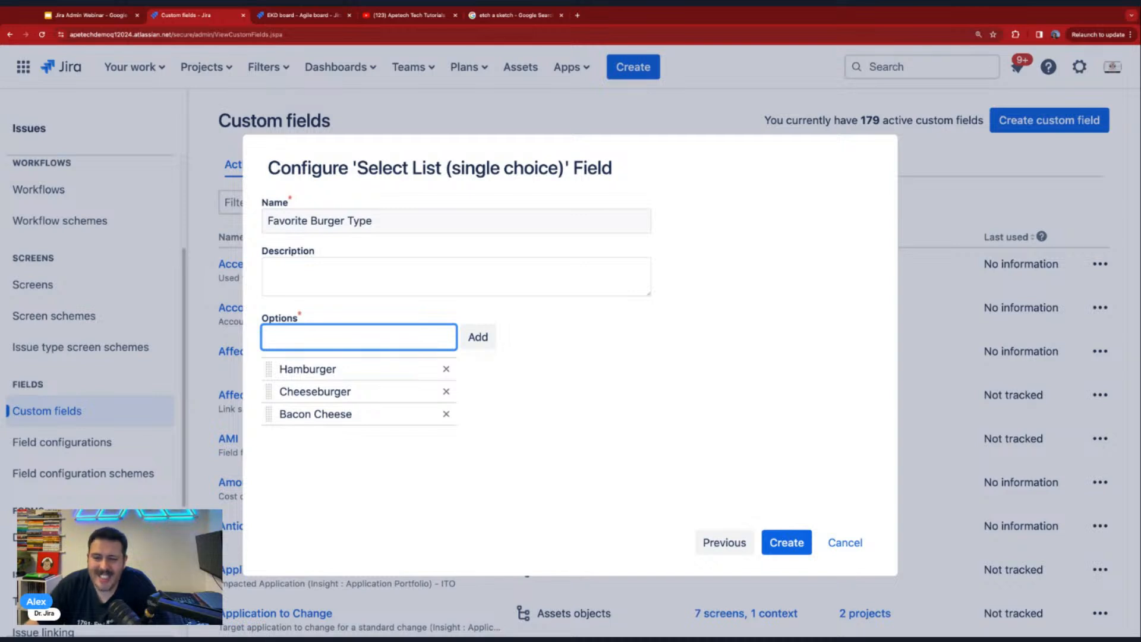
text(B)
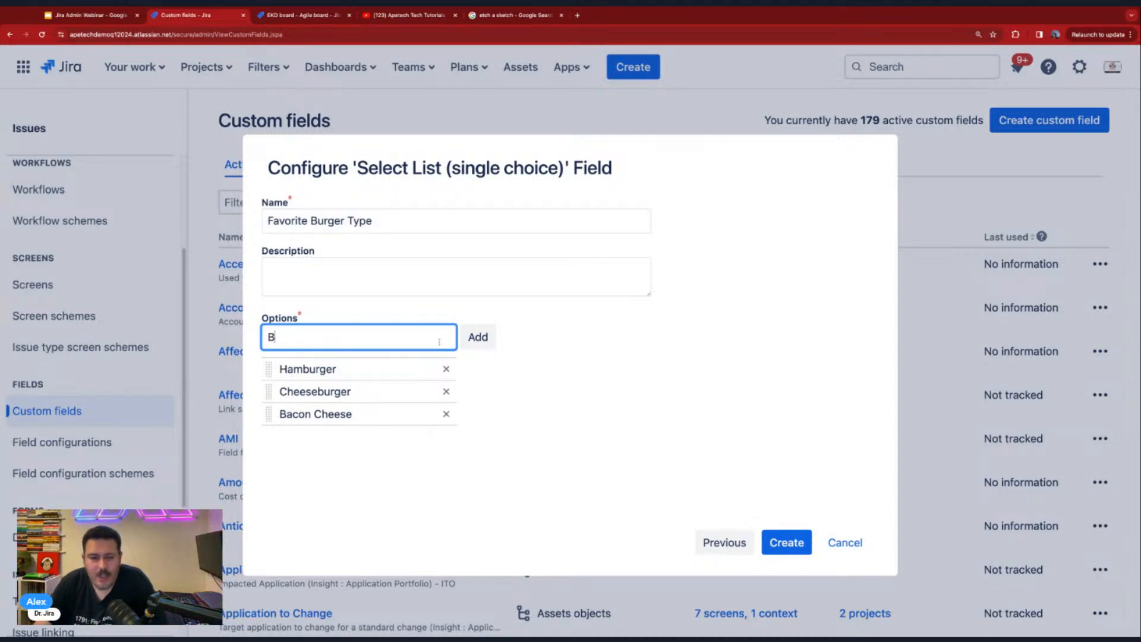
text(egg)
key(BackSpace)
key(BackSpace)
key(BackSpace)
key(BackSpace)
text(Veggie )
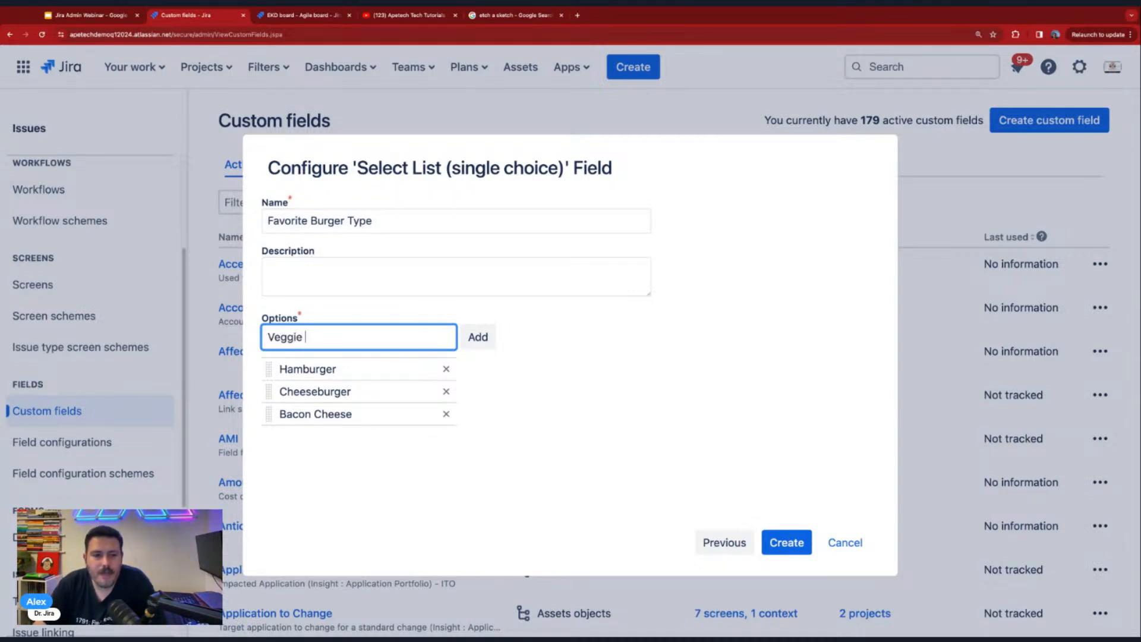
text(Burger)
key(Return)
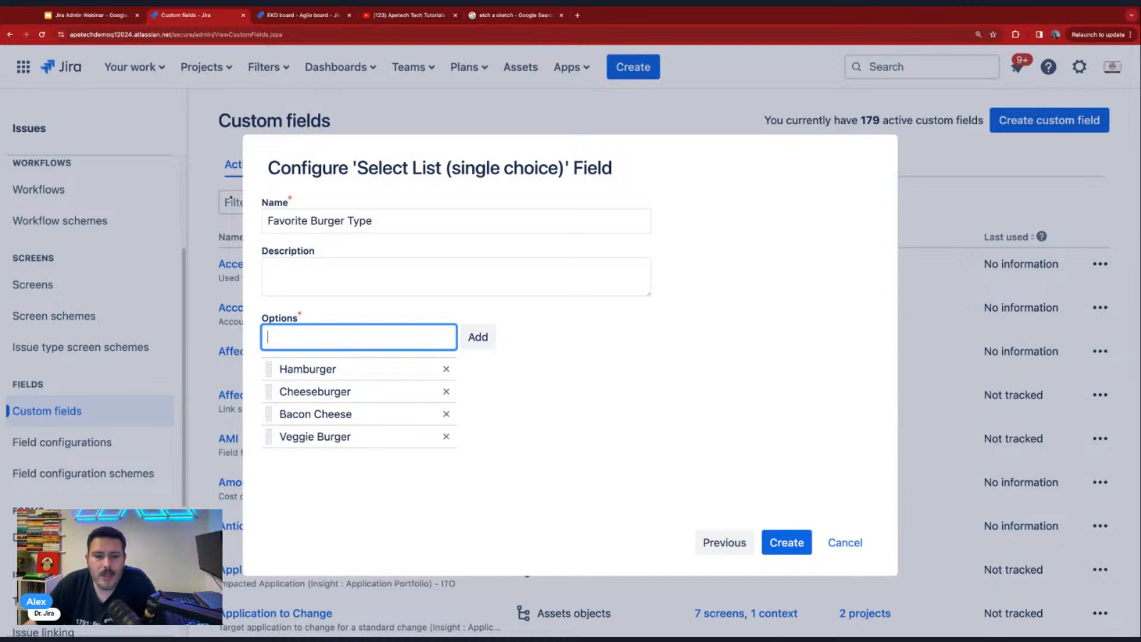
click(787, 544)
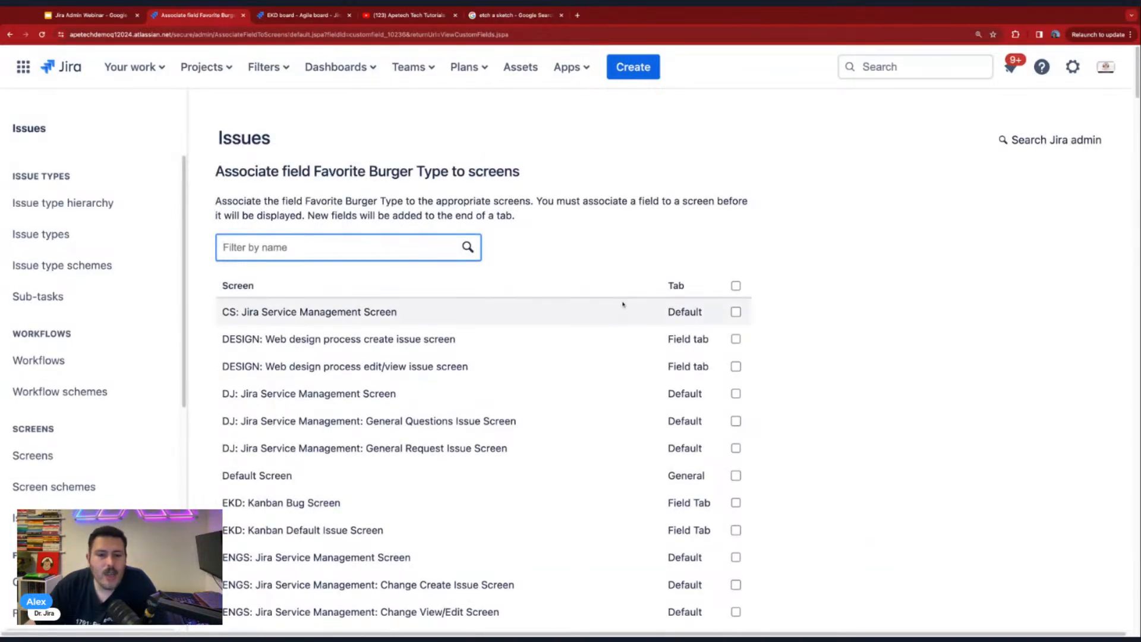
- Look through the screens offered for Favorite Burger Type and submit the association without selecting any of them
scroll(474, 387, down, 3)
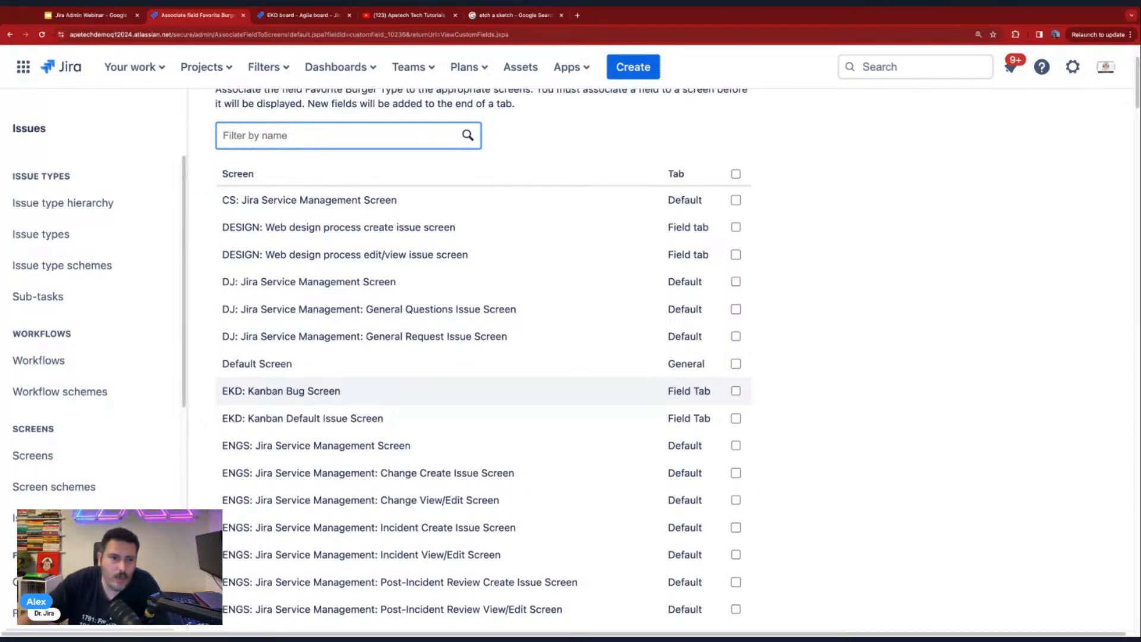
scroll(429, 403, down, 20)
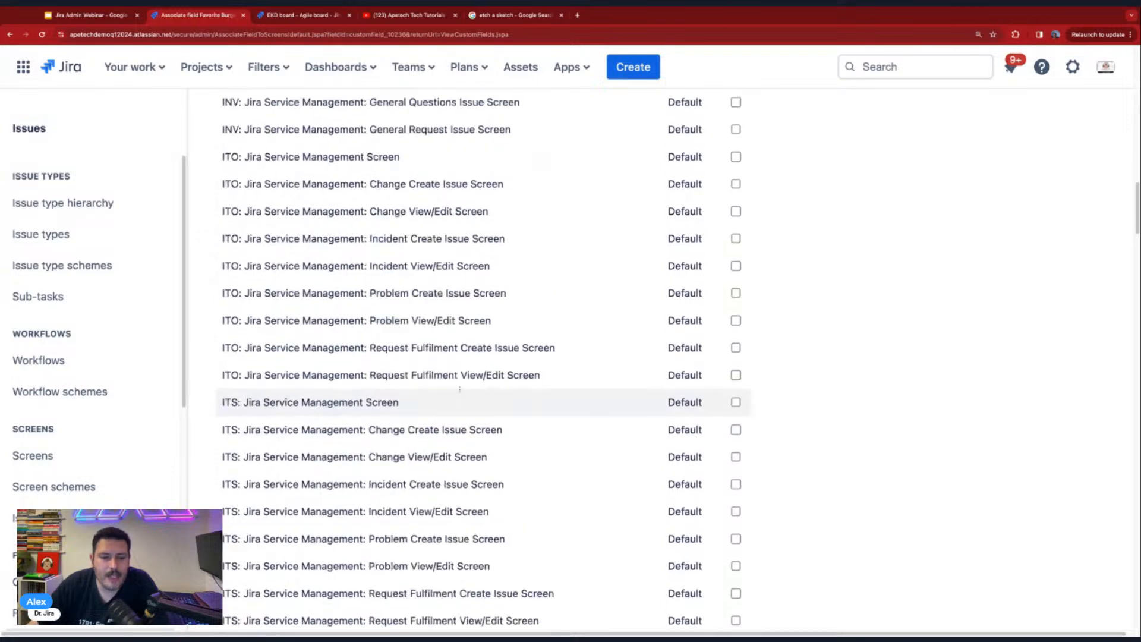
scroll(429, 403, down, 20)
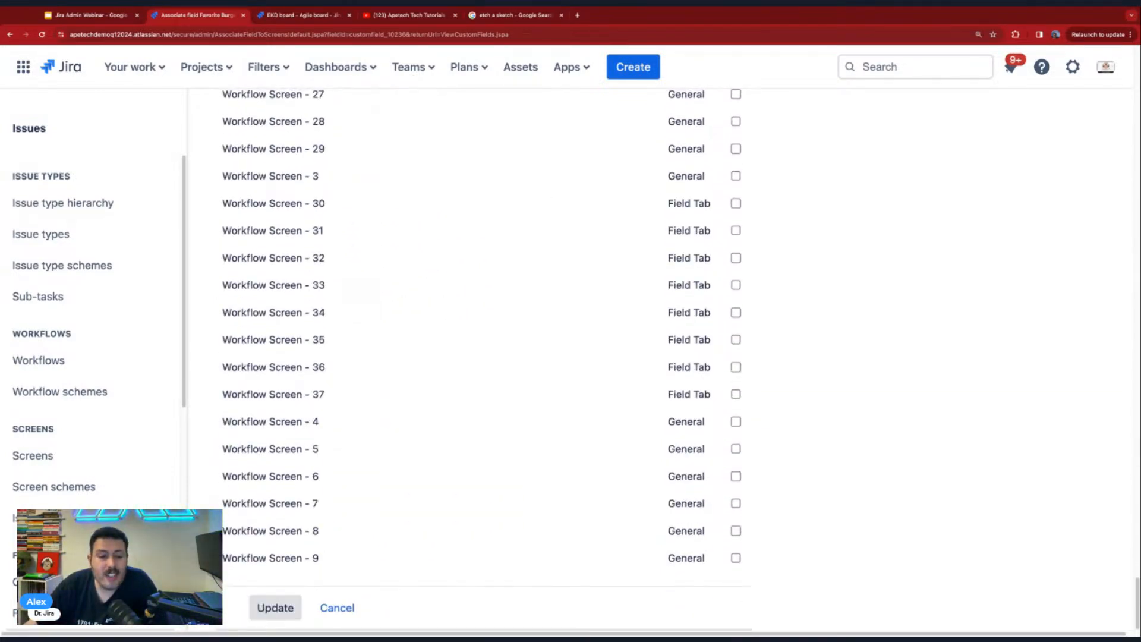
click(275, 608)
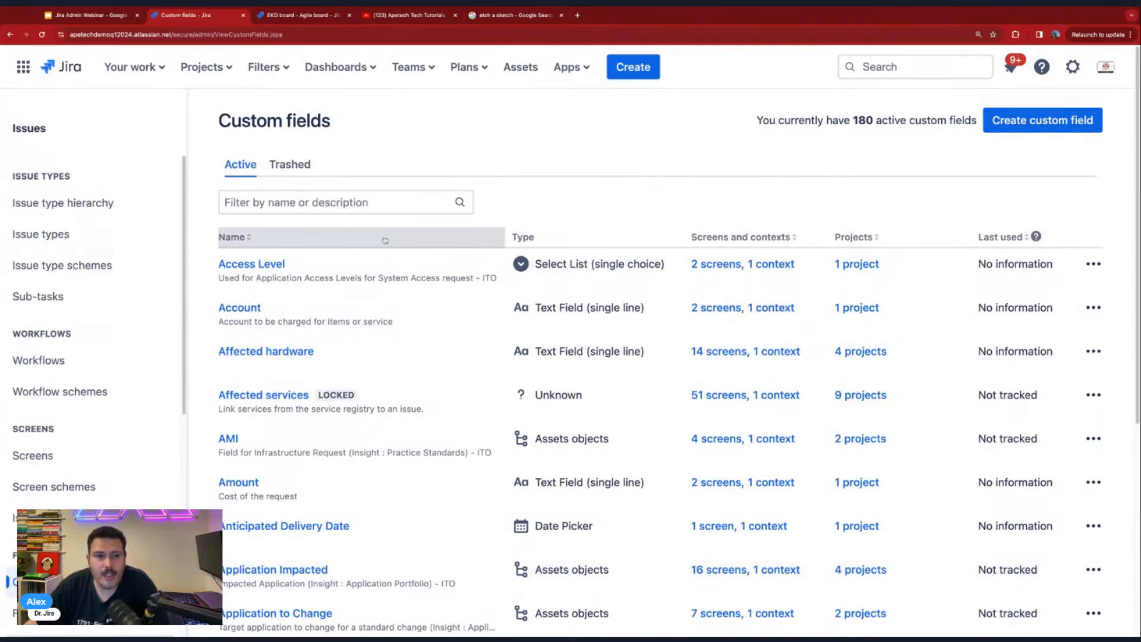
- Filter the custom fields by "favorite" to check the new field, then clear the filter and review the full list's screens and contexts
click(381, 208)
text(favorite)
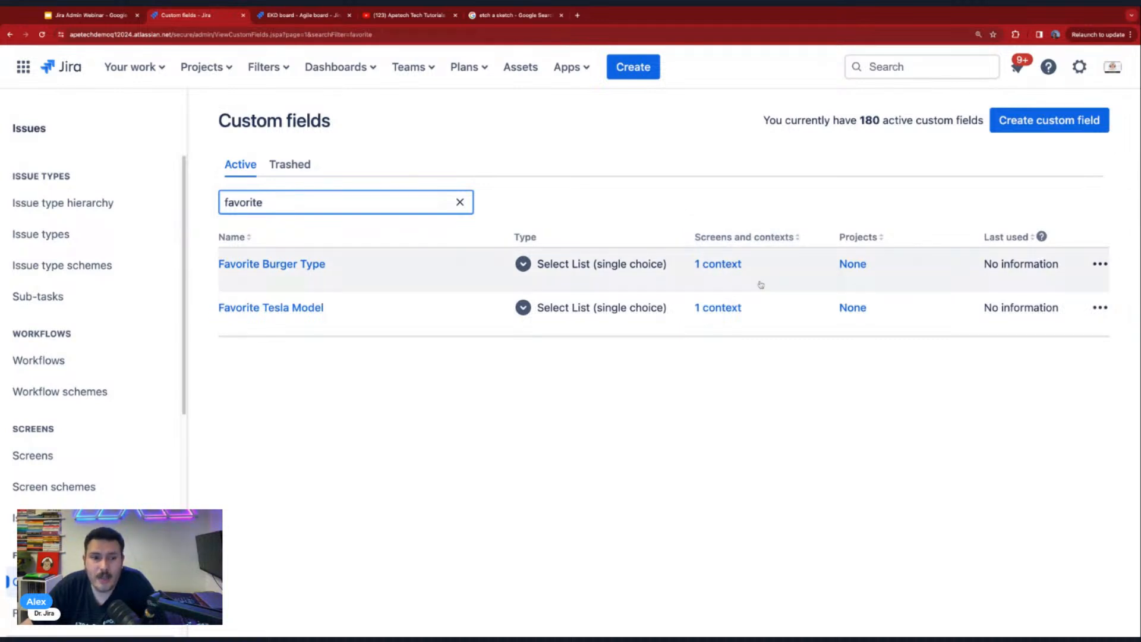
key(BackSpace)
key(BackSpace)
key(BackSpace)
key(BackSpace)
key(BackSpace)
key(BackSpace)
key(BackSpace)
key(BackSpace)
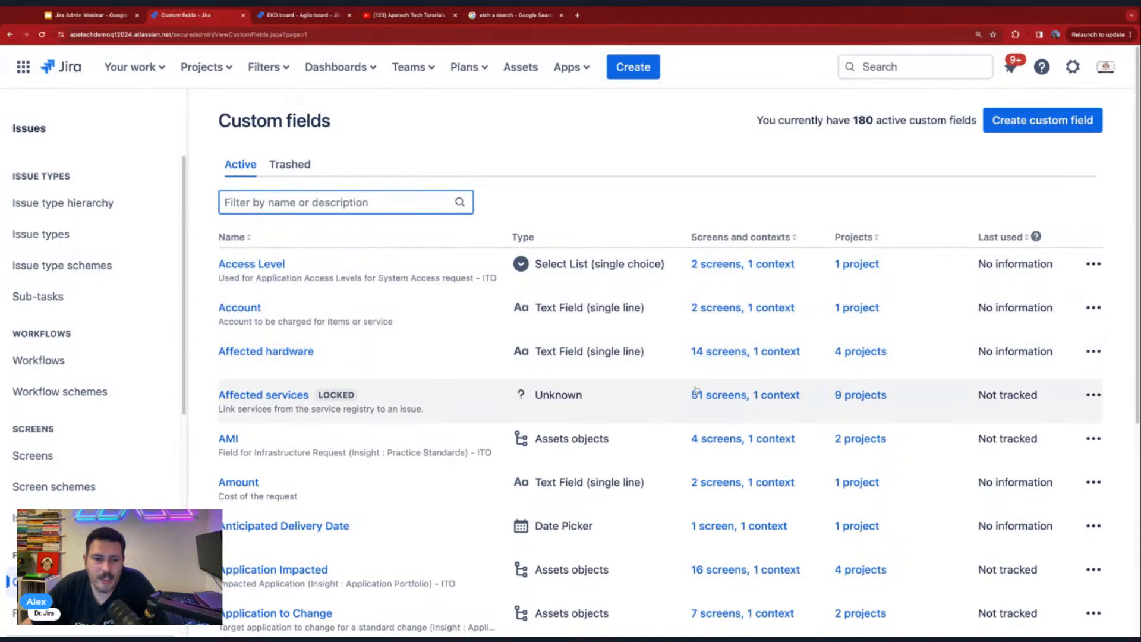
scroll(713, 392, down, 2)
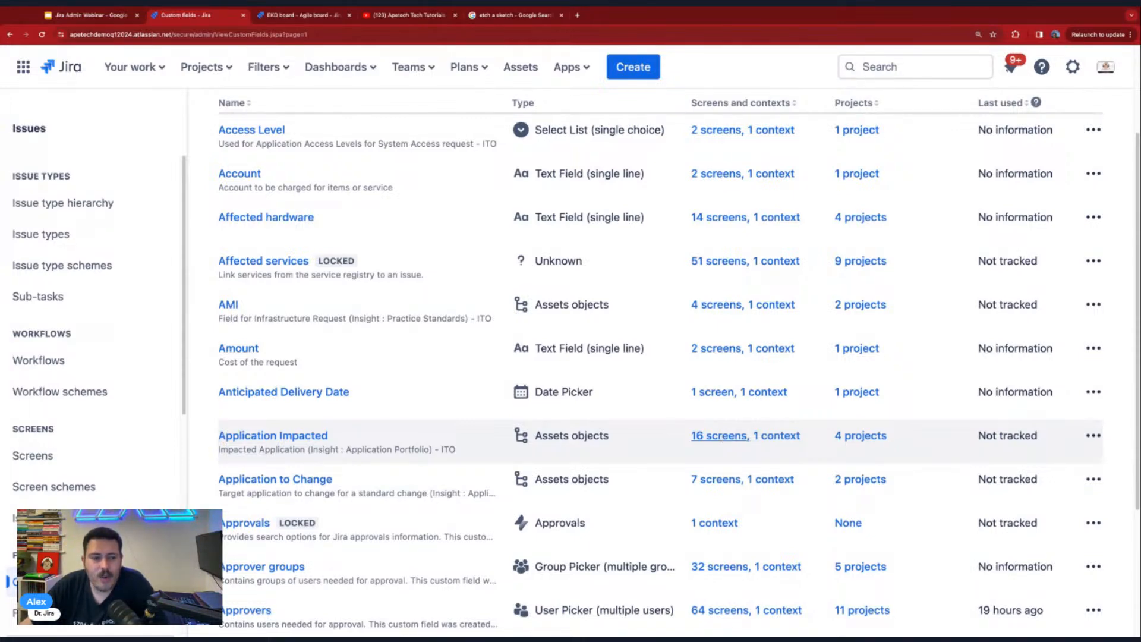
scroll(719, 435, up, 1)
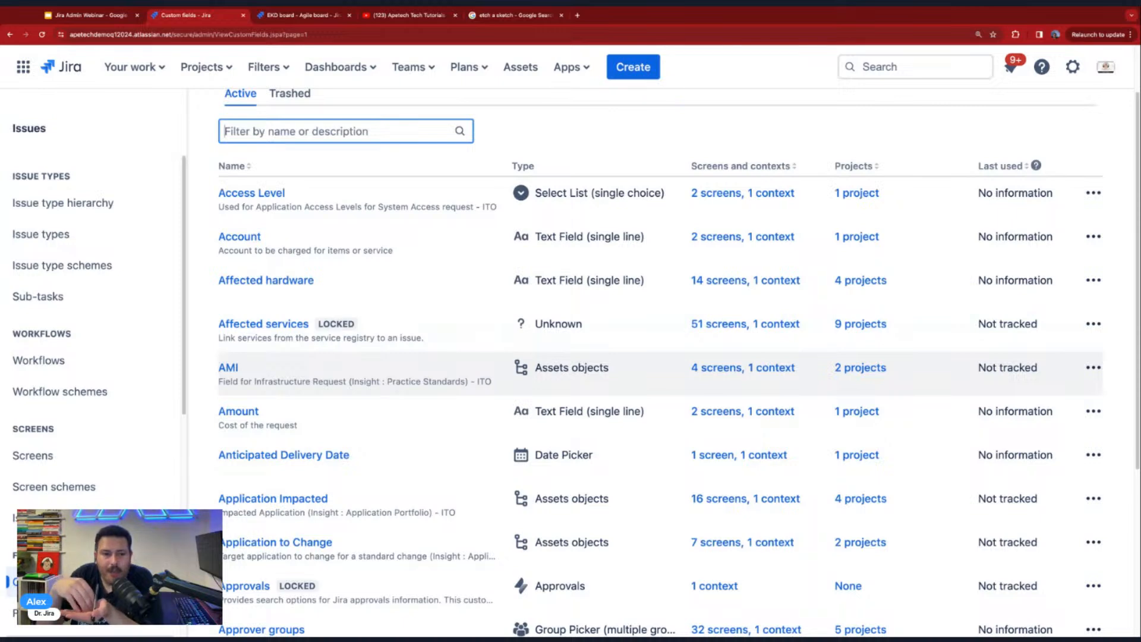
- Open the list of screens in the issue administration
click(56, 464)
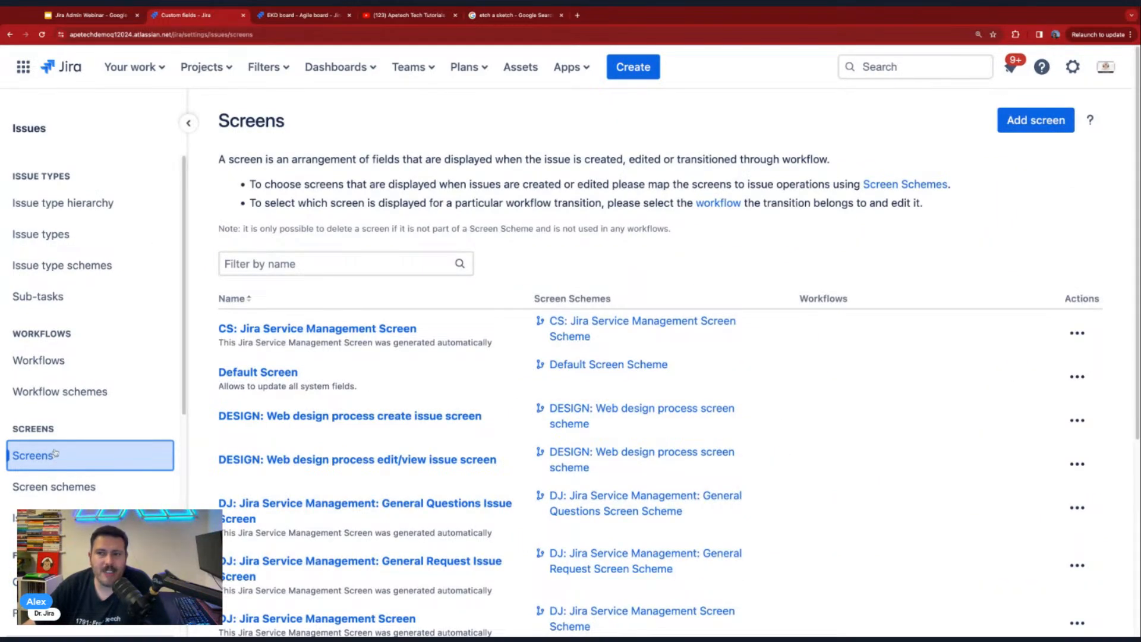
click(1073, 67)
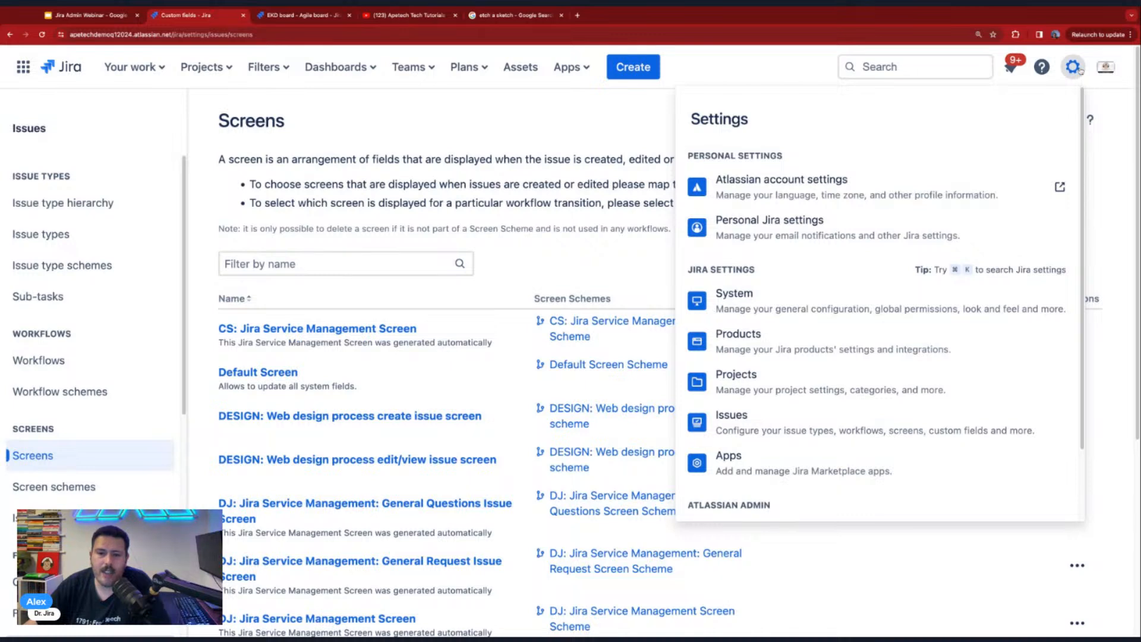
click(92, 454)
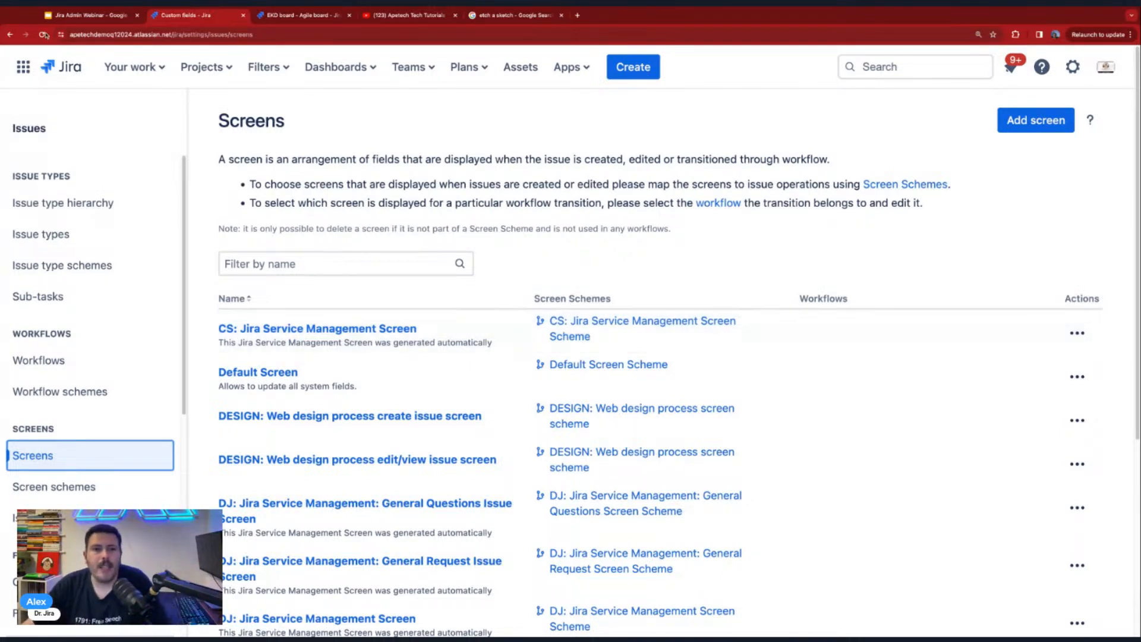
- Review the fields on the Create issue form for an Earth Kanban Demo story, then cancel the form
click(653, 72)
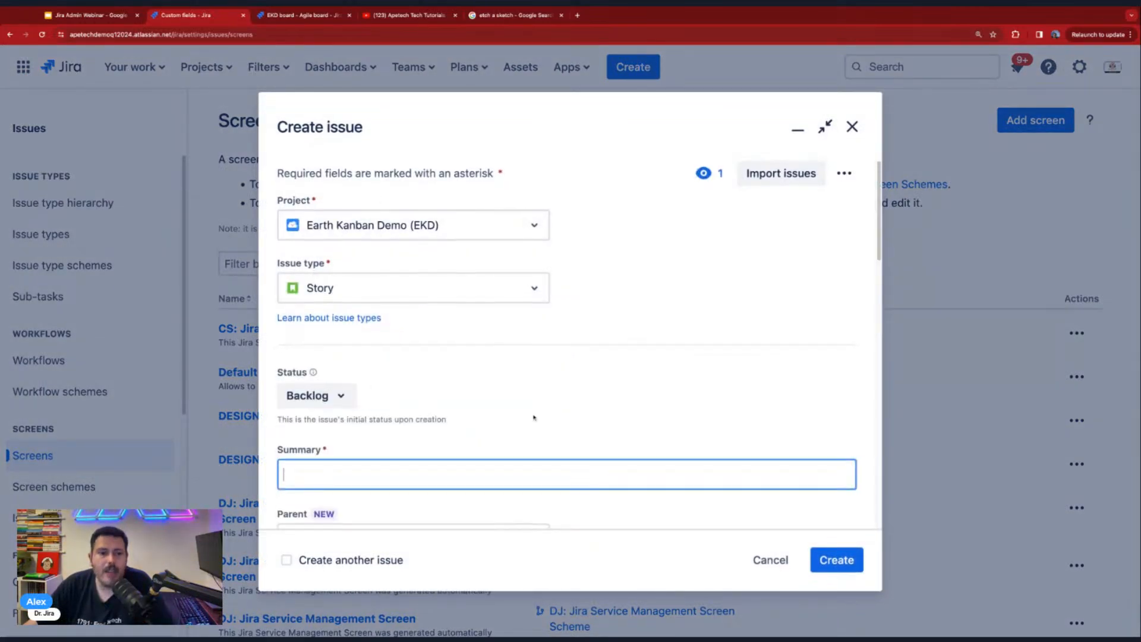
scroll(499, 410, down, 10)
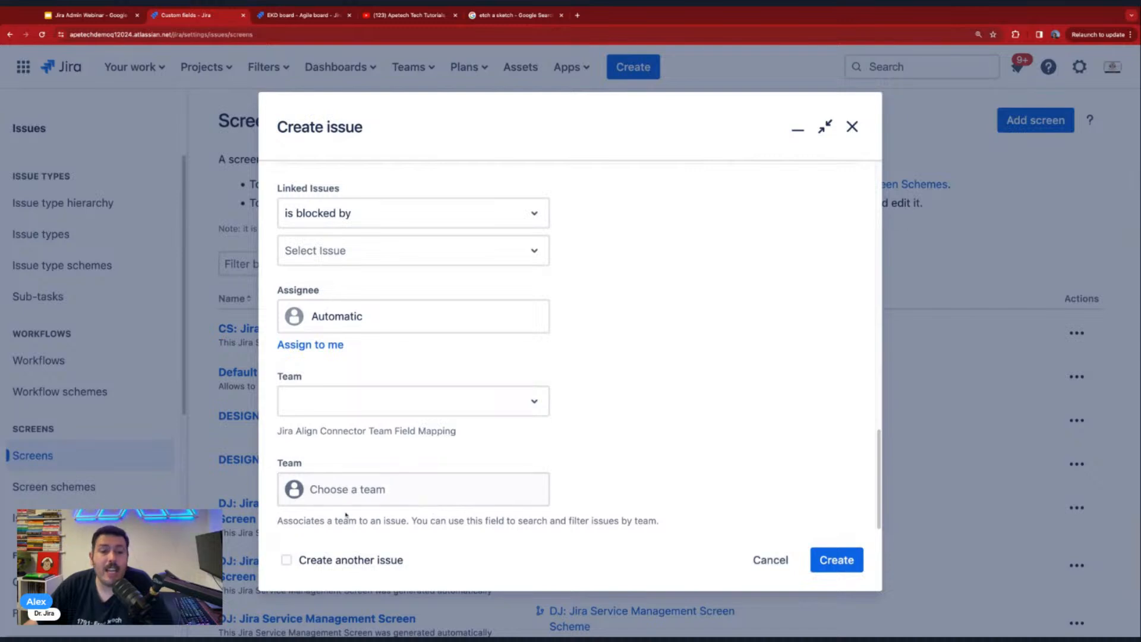
scroll(455, 368, up, 10)
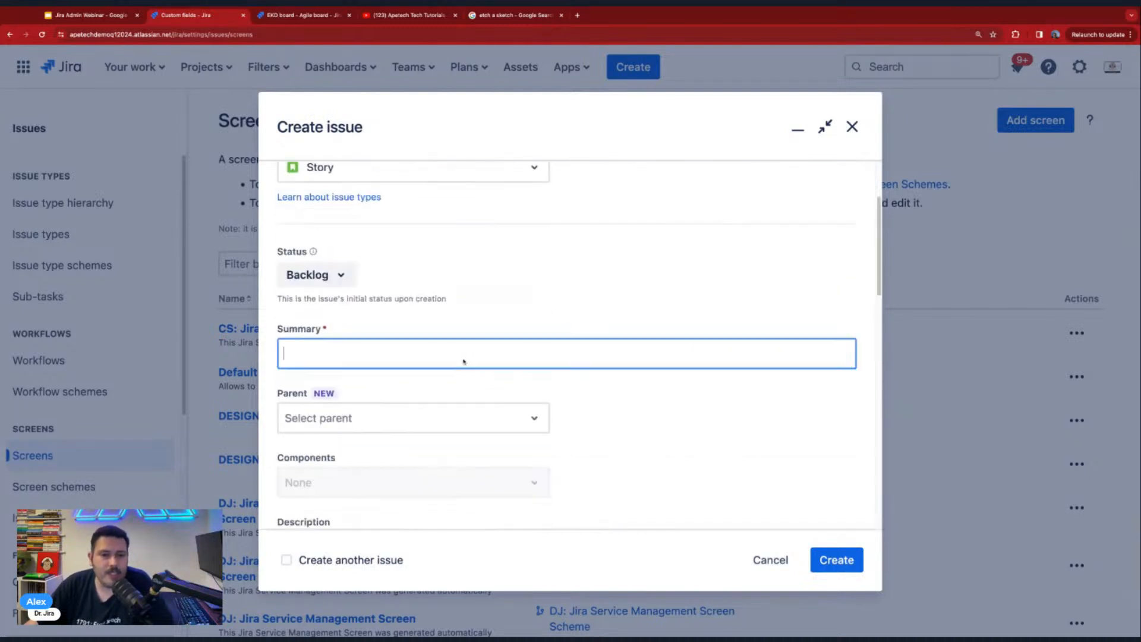
scroll(453, 346, down, 10)
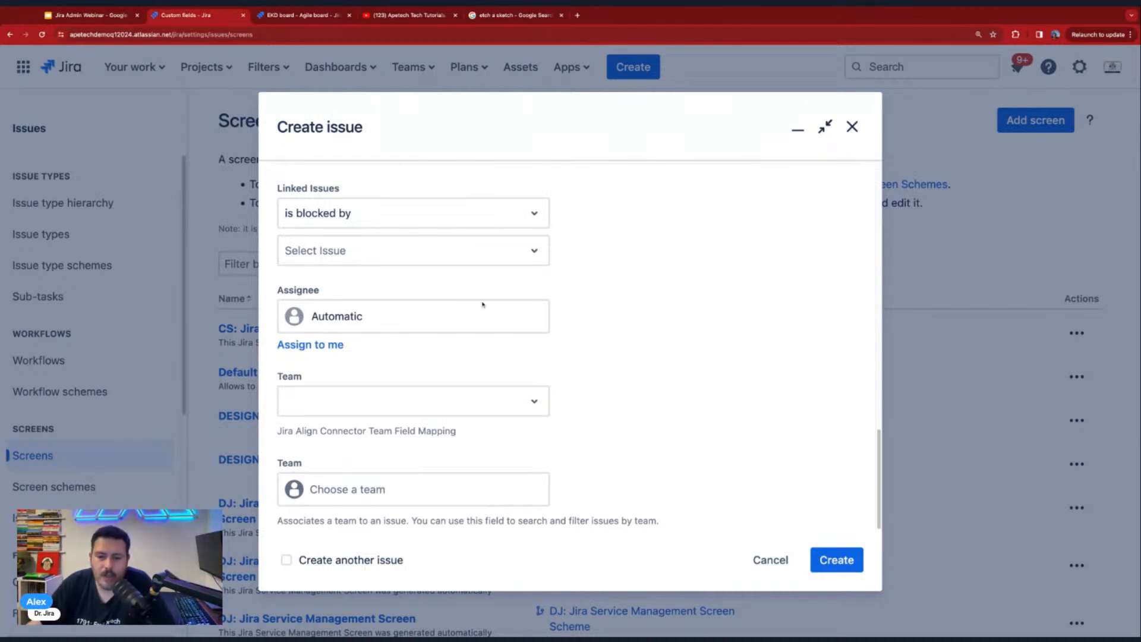
click(769, 560)
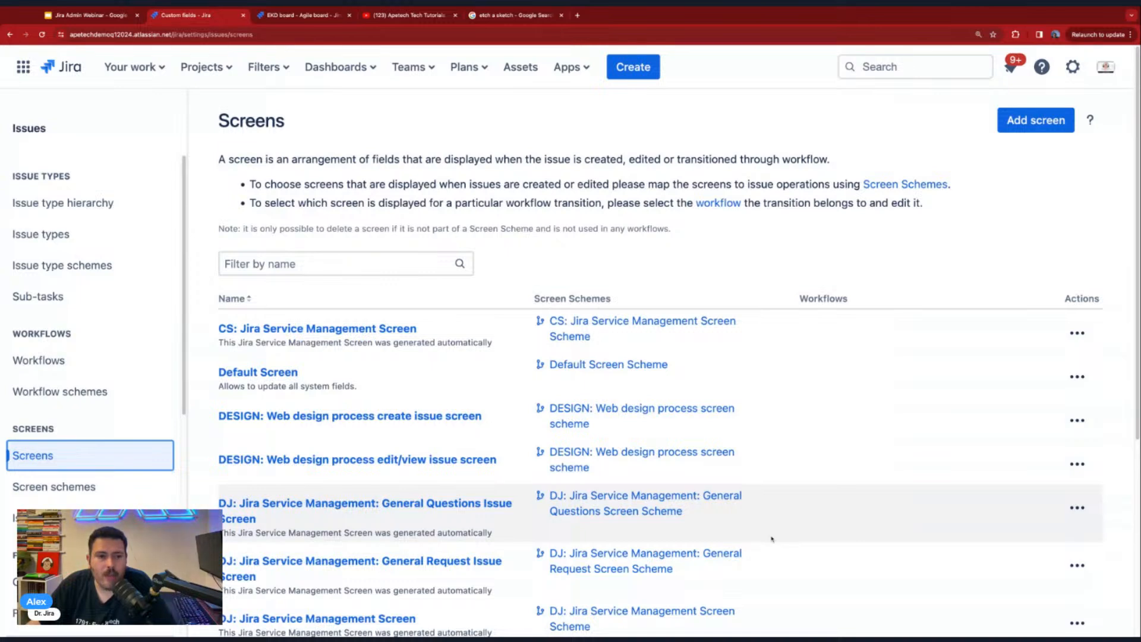
- Filter the screens by "EKD" and open EKD: Kanban Default Issue Screen for configuration
click(313, 265)
text(EKD)
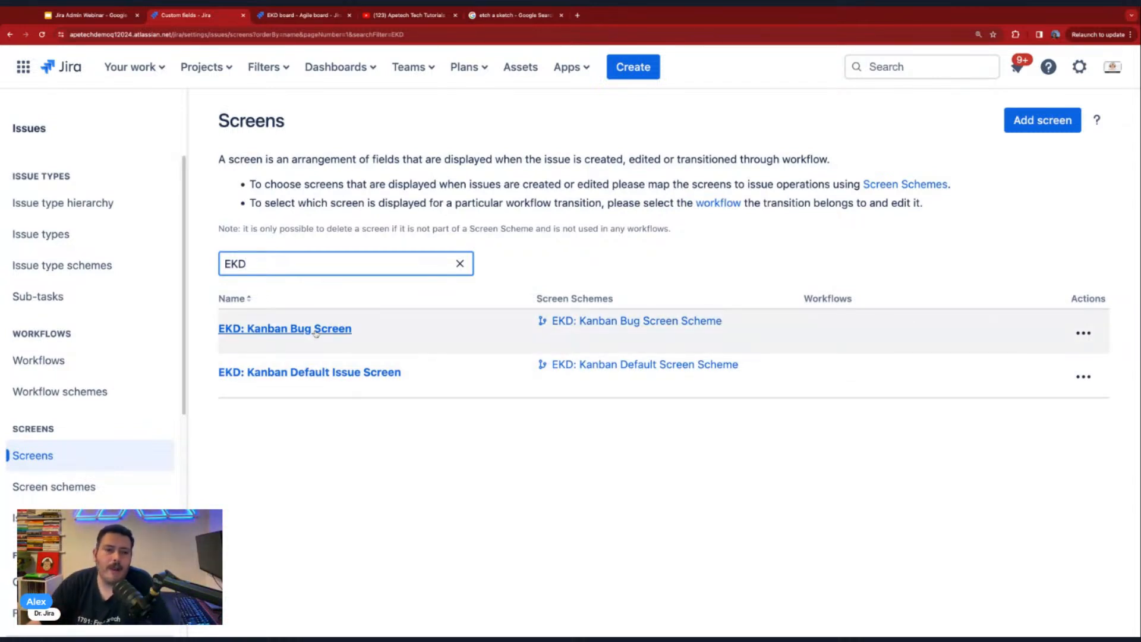
click(310, 372)
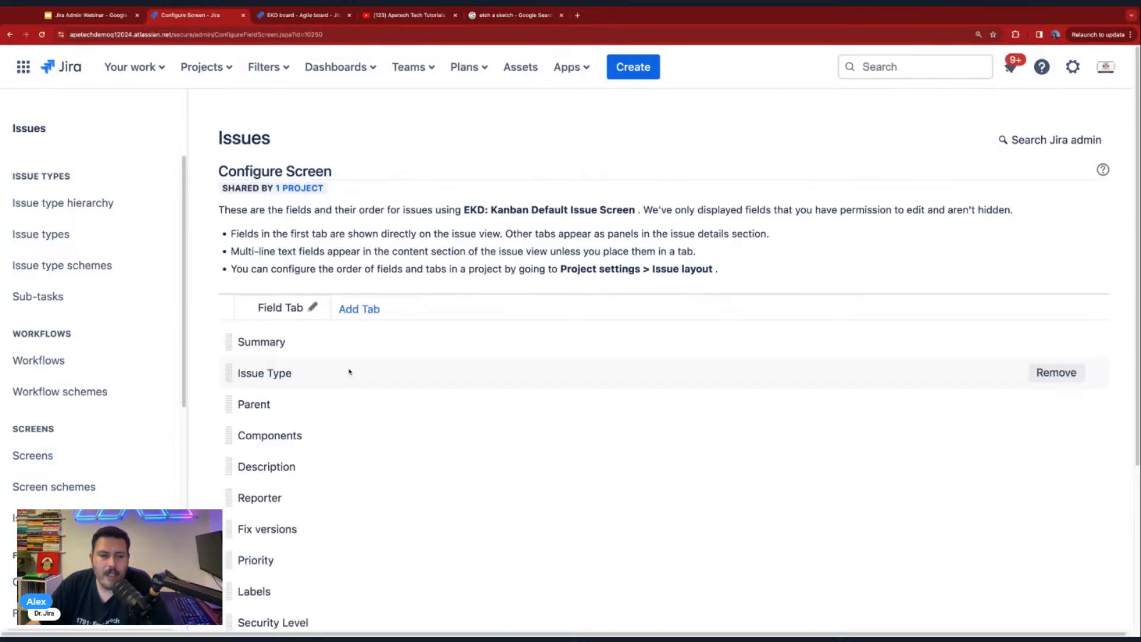
- Add the Favorite Burger Type and Favorite Tesla Model fields to the EKD: Kanban Default Issue Screen
scroll(349, 372, down, 4)
click(283, 587)
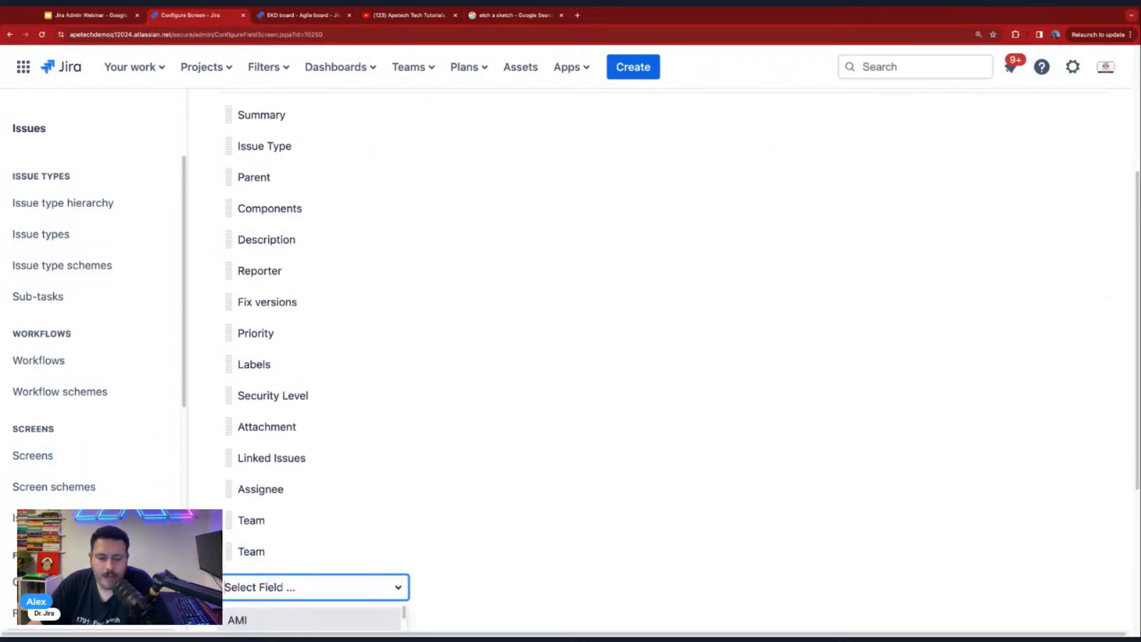
text(favo)
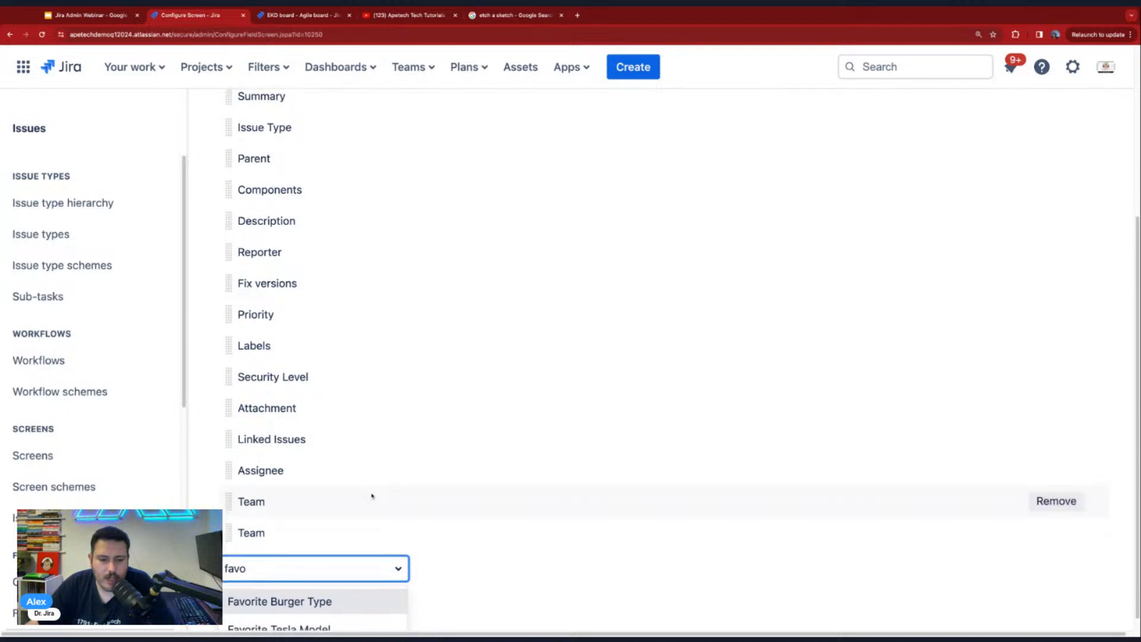
click(309, 590)
text(fa)
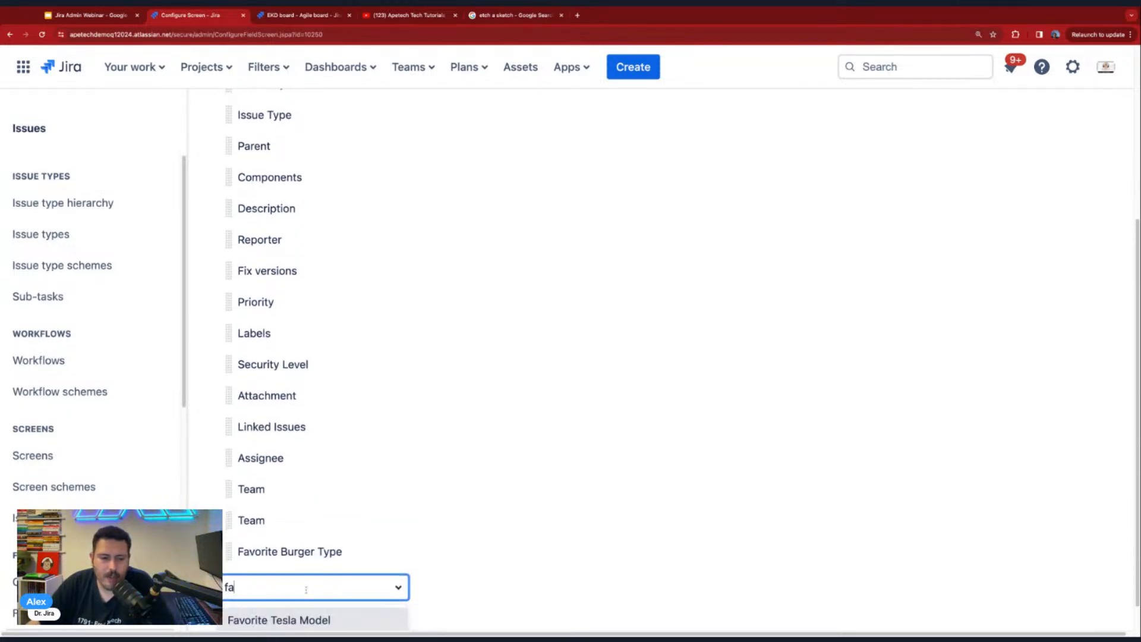
click(380, 621)
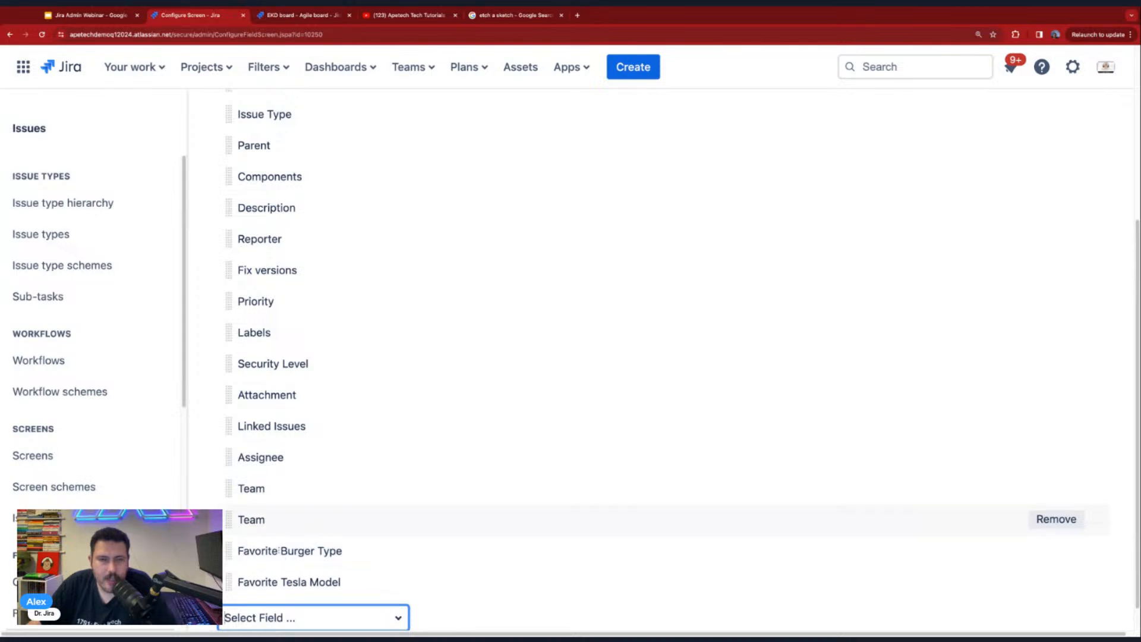
- Check the Create issue form for the favorite fields as a Story and as a Bug, then cancel the form
click(644, 69)
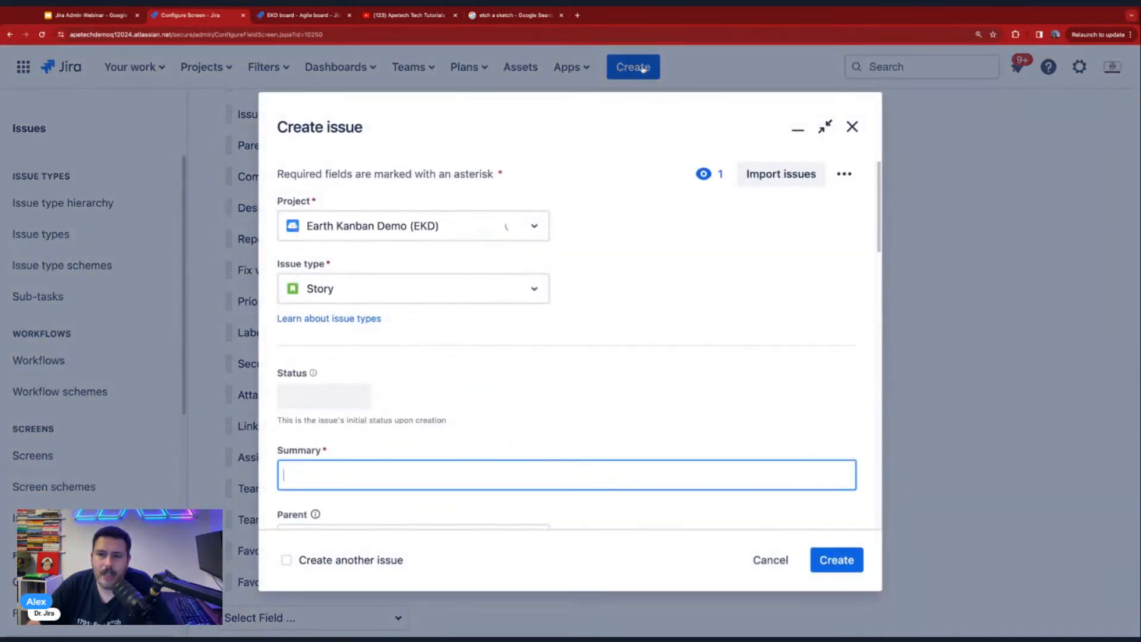
scroll(472, 351, down, 10)
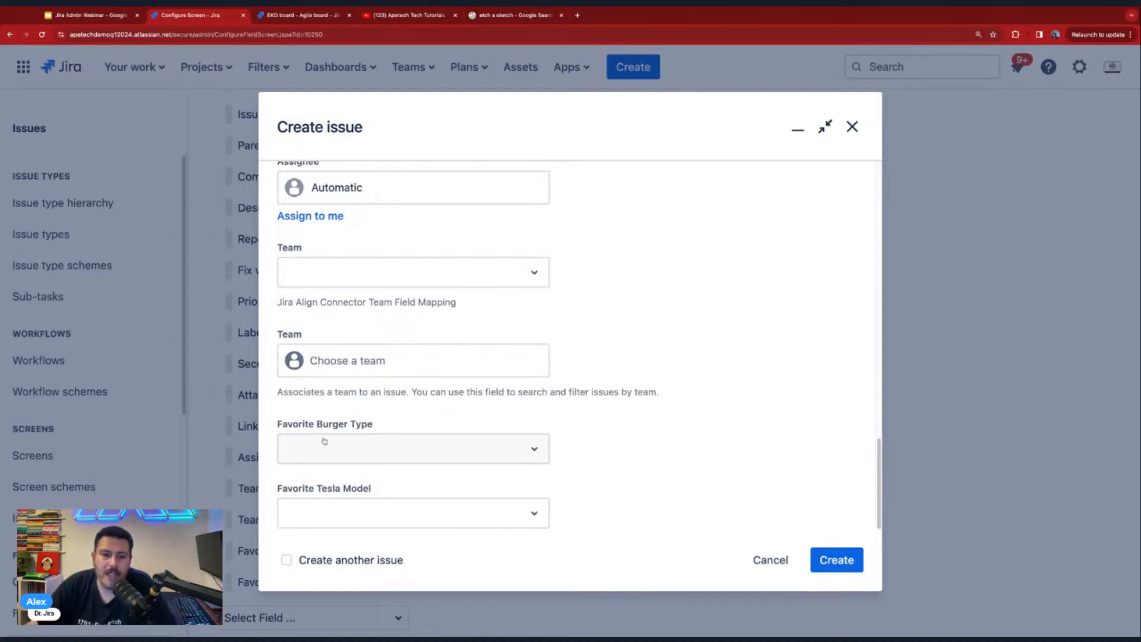
scroll(325, 441, up, 10)
scroll(325, 428, up, 2)
click(369, 289)
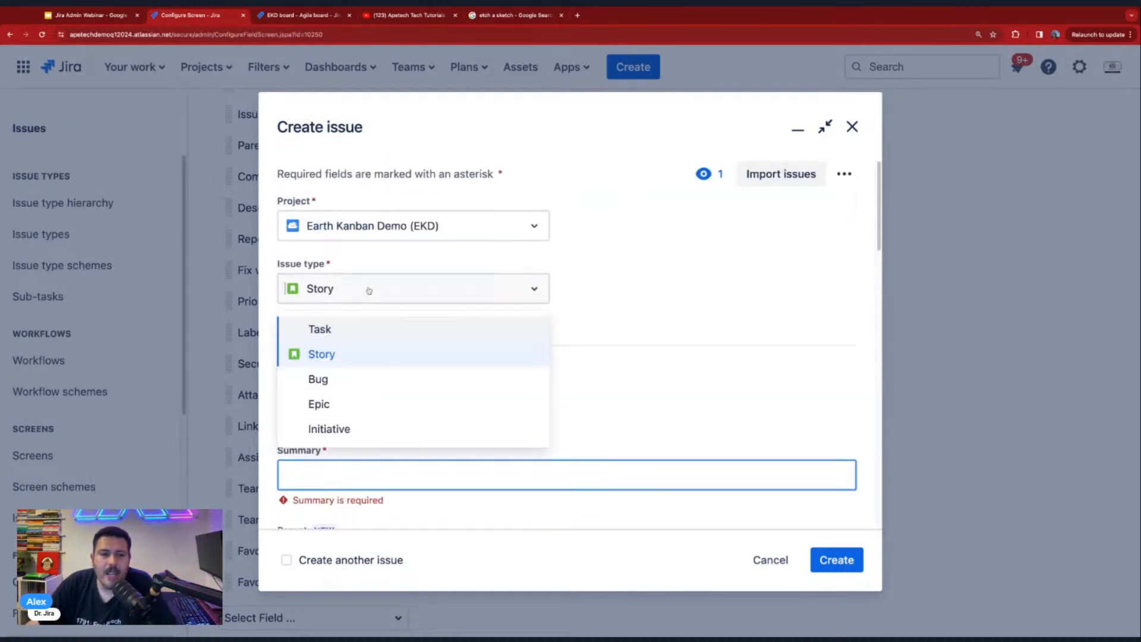
click(351, 351)
scroll(596, 377, down, 10)
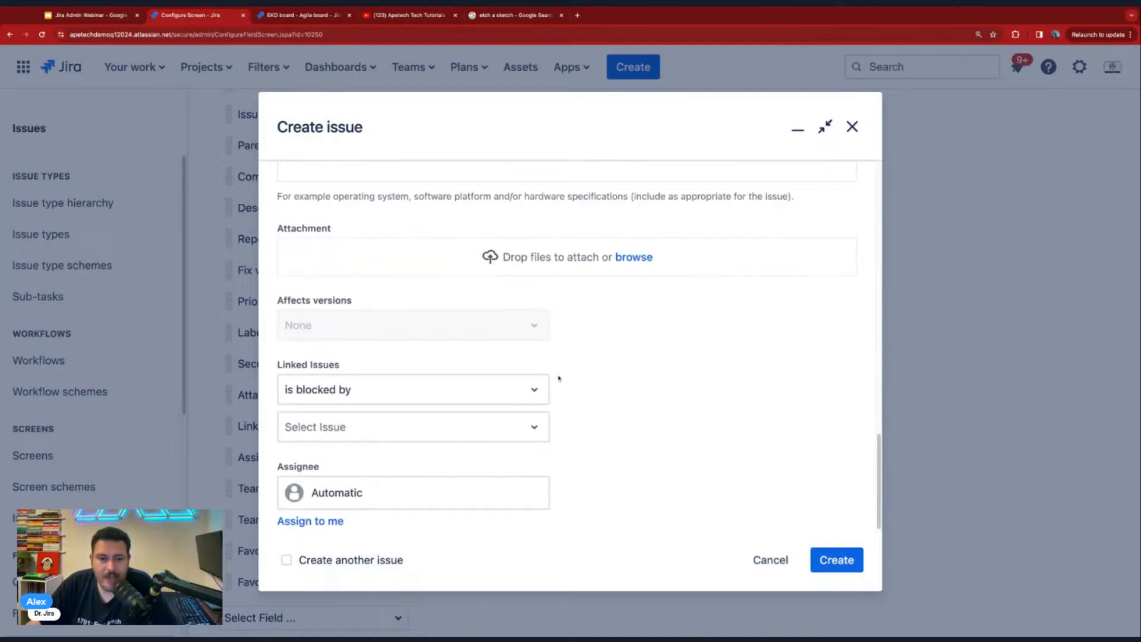
click(771, 561)
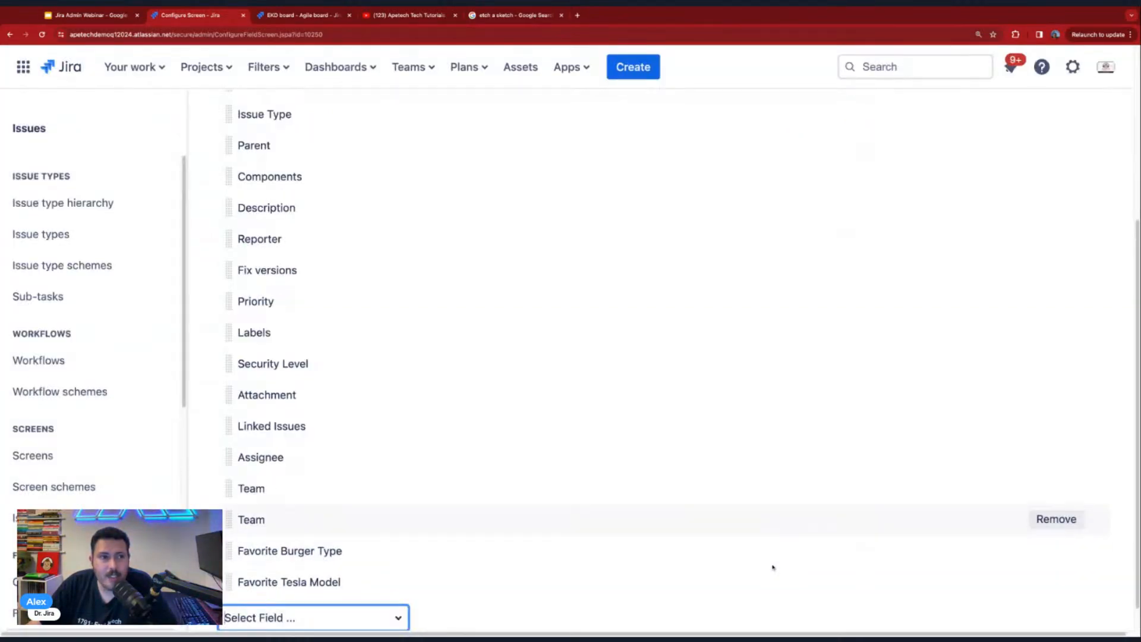
- Open the Earth Kanban Demo project's settings and review the workflow, field configuration and screen scheme of each issue type
click(11, 36)
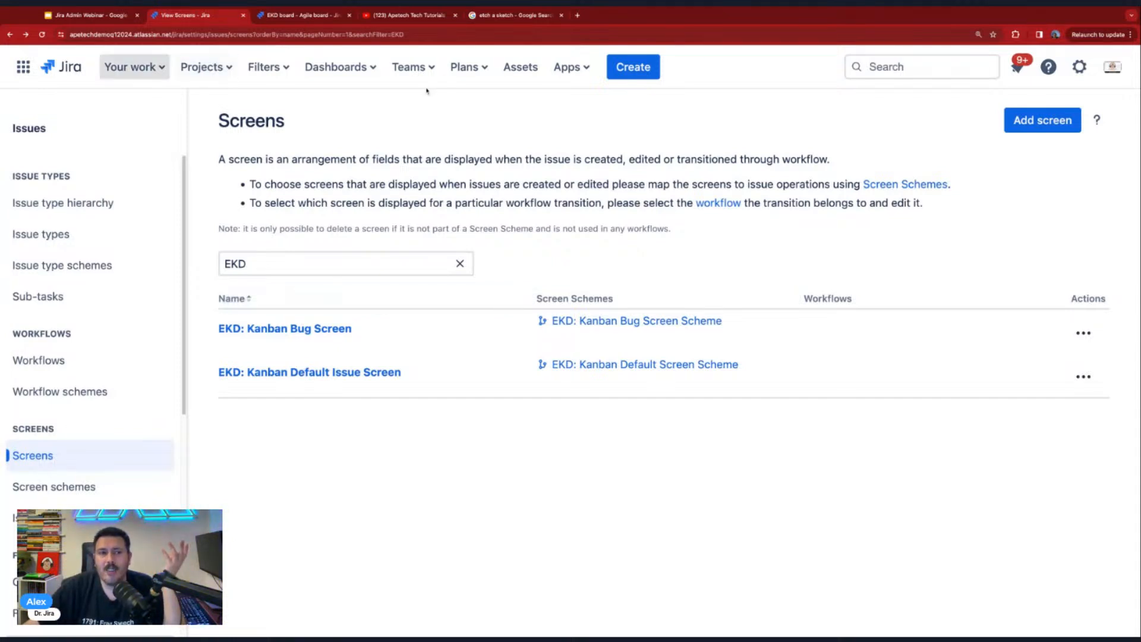
click(183, 69)
click(261, 208)
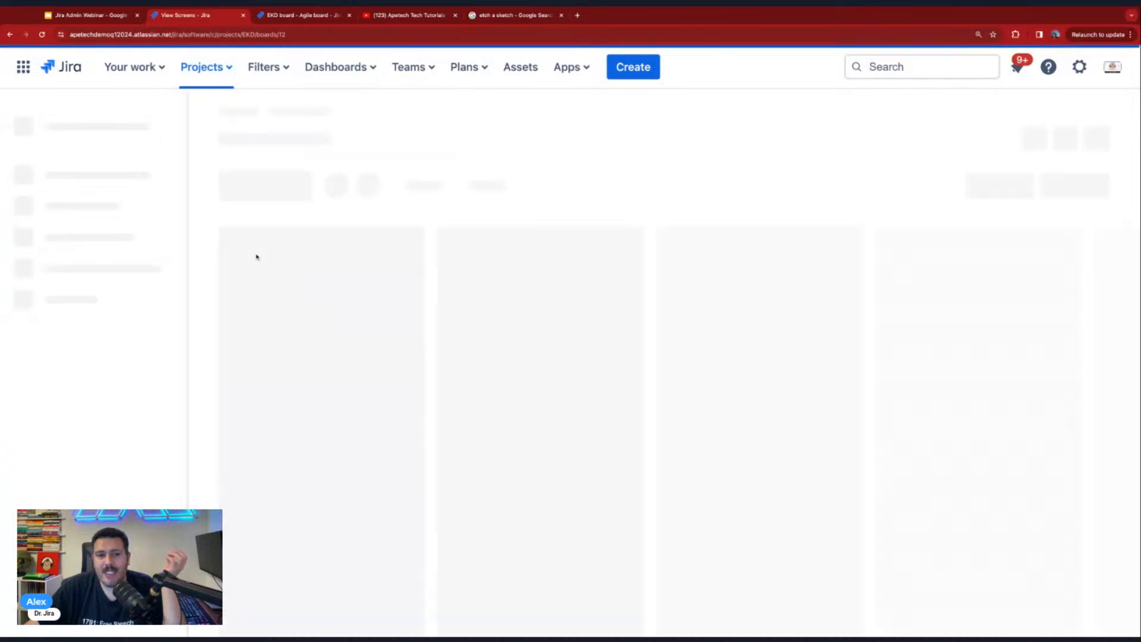
scroll(71, 479, down, 2)
click(71, 548)
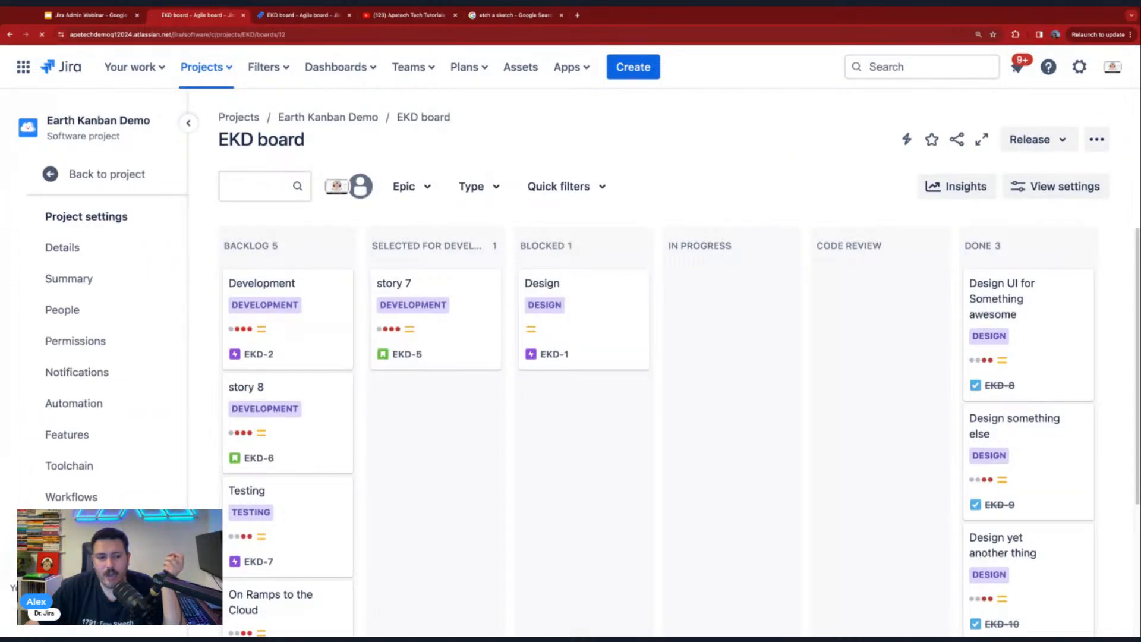
scroll(49, 499, down, 3)
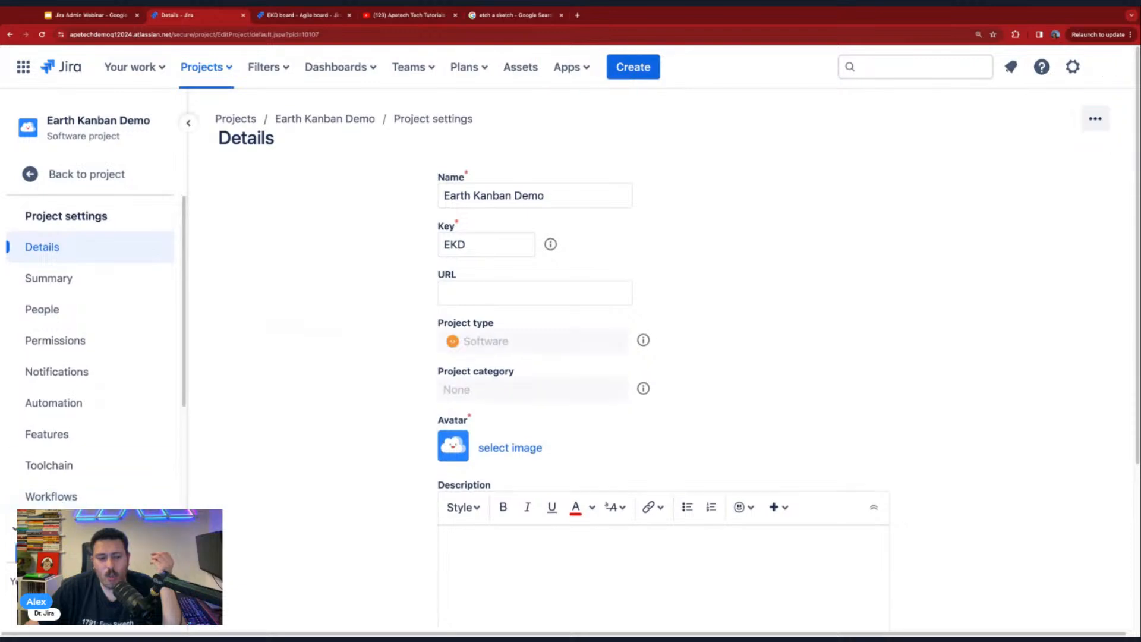
click(61, 504)
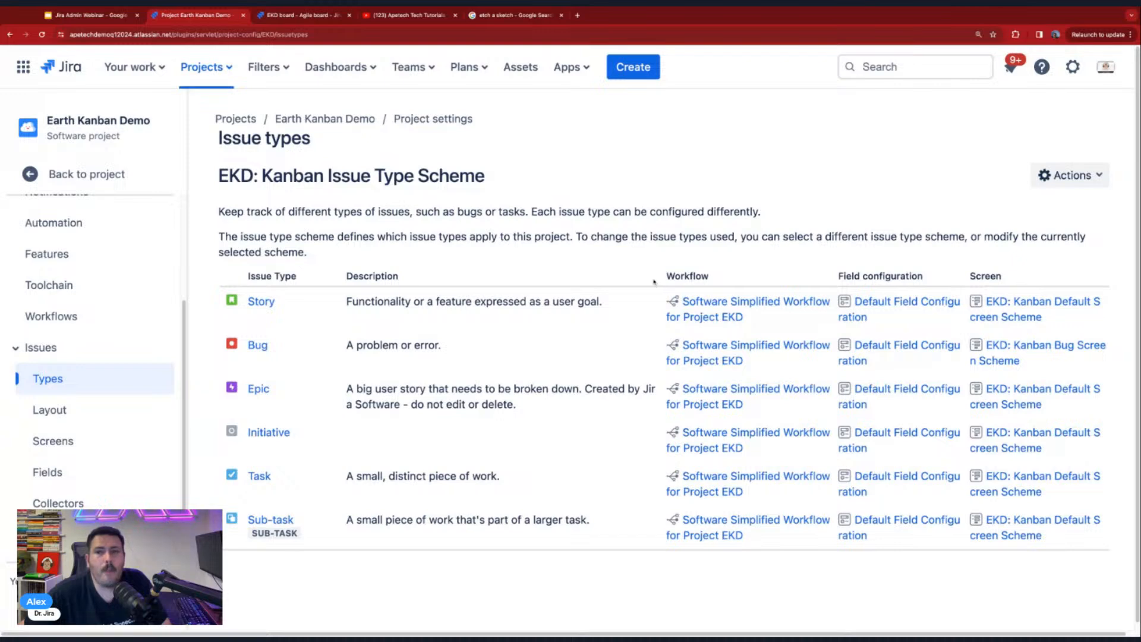
- Return to the issue administration's screens, filter them by "ekd" and open EKD: Kanban Bug Screen
click(1073, 66)
click(723, 484)
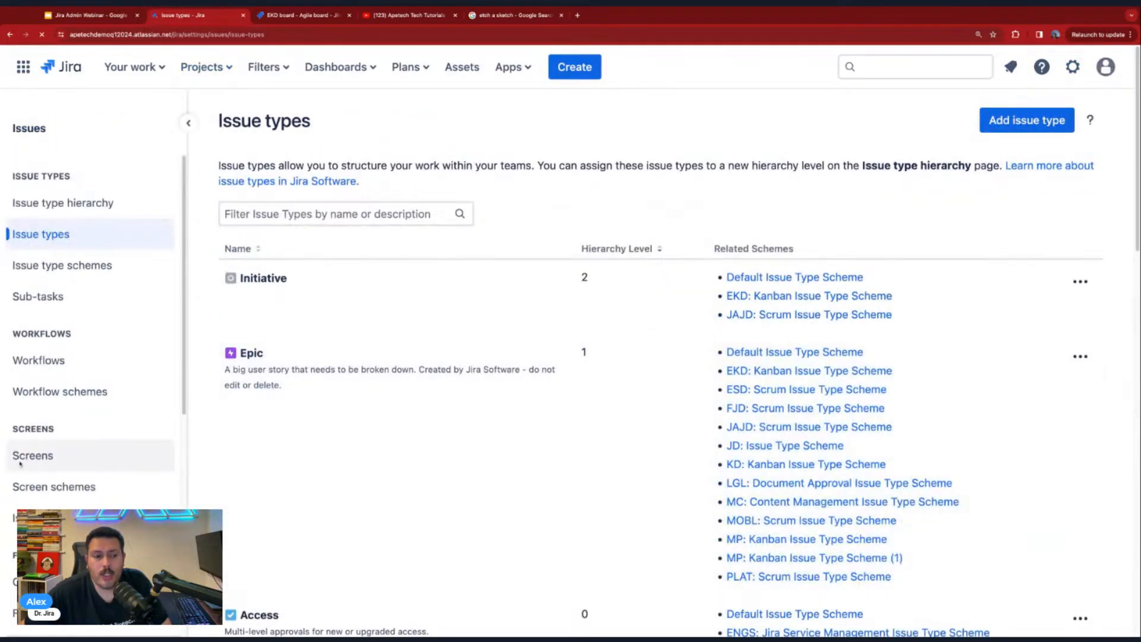
click(39, 459)
click(301, 255)
text(ekd)
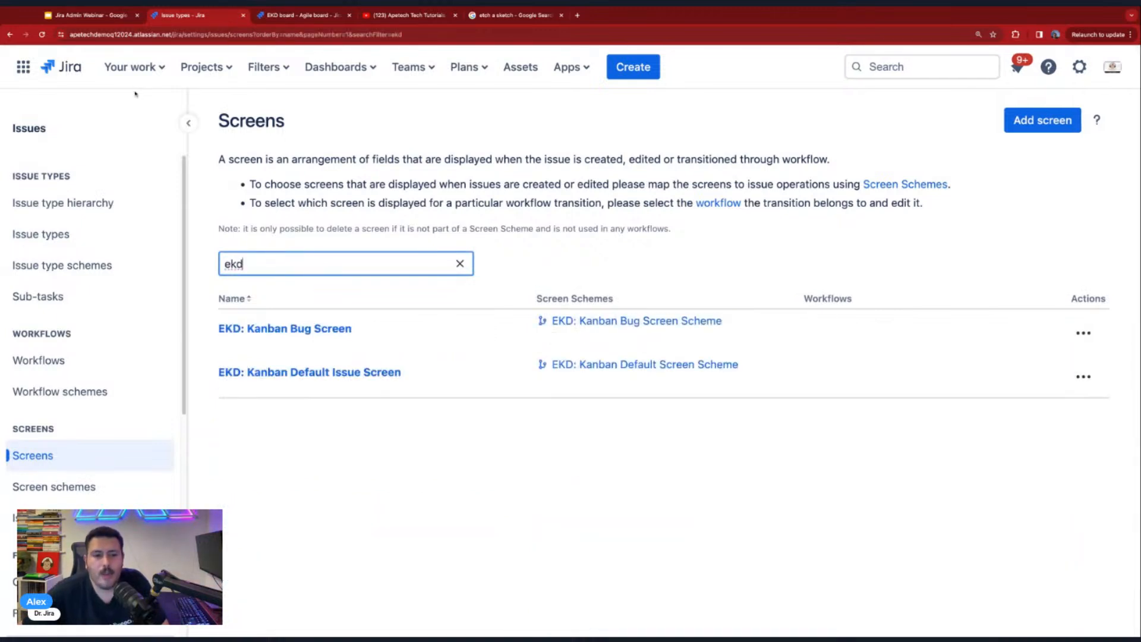
click(286, 328)
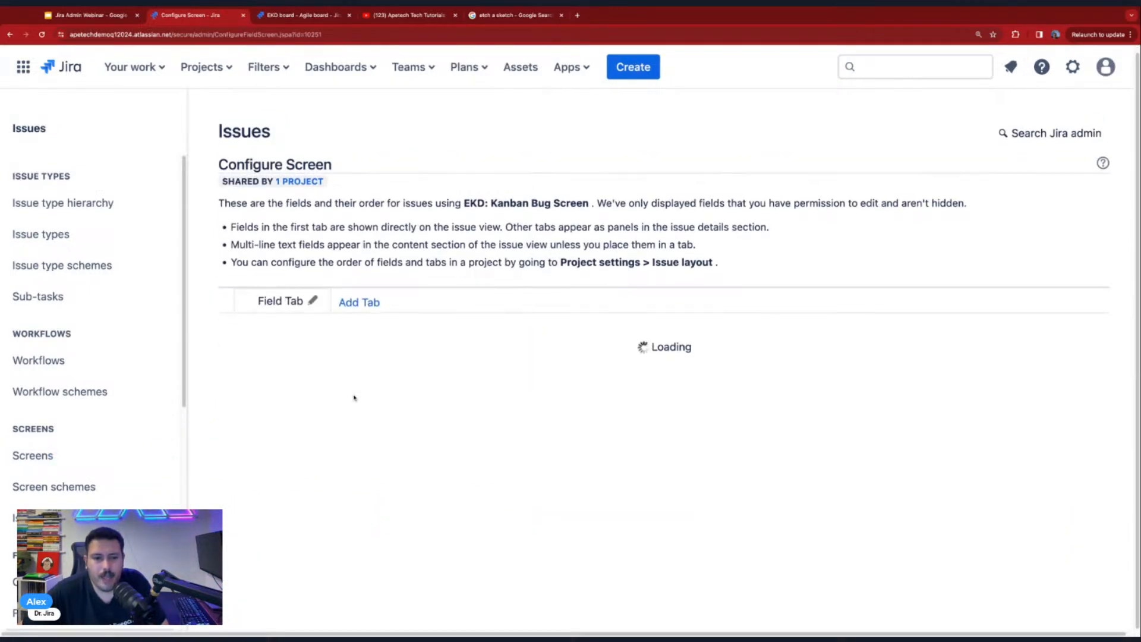
- Add the Favorite Burger Type and Favorite Tesla Model fields to the EKD: Kanban Bug Screen
scroll(350, 398, down, 5)
click(283, 585)
text(favo)
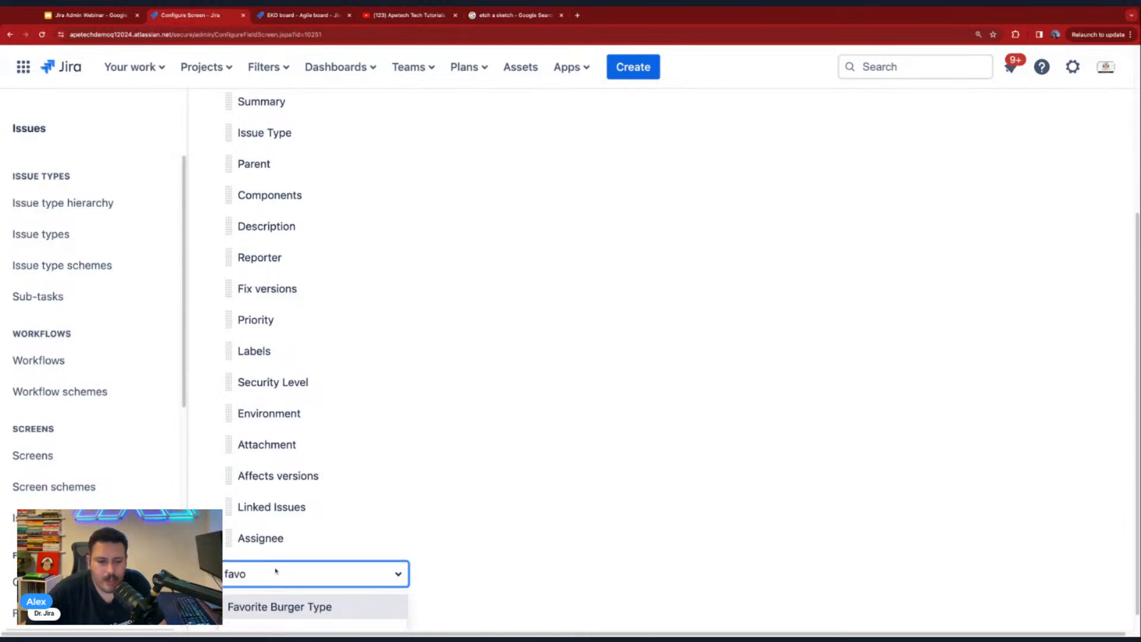
key(Return)
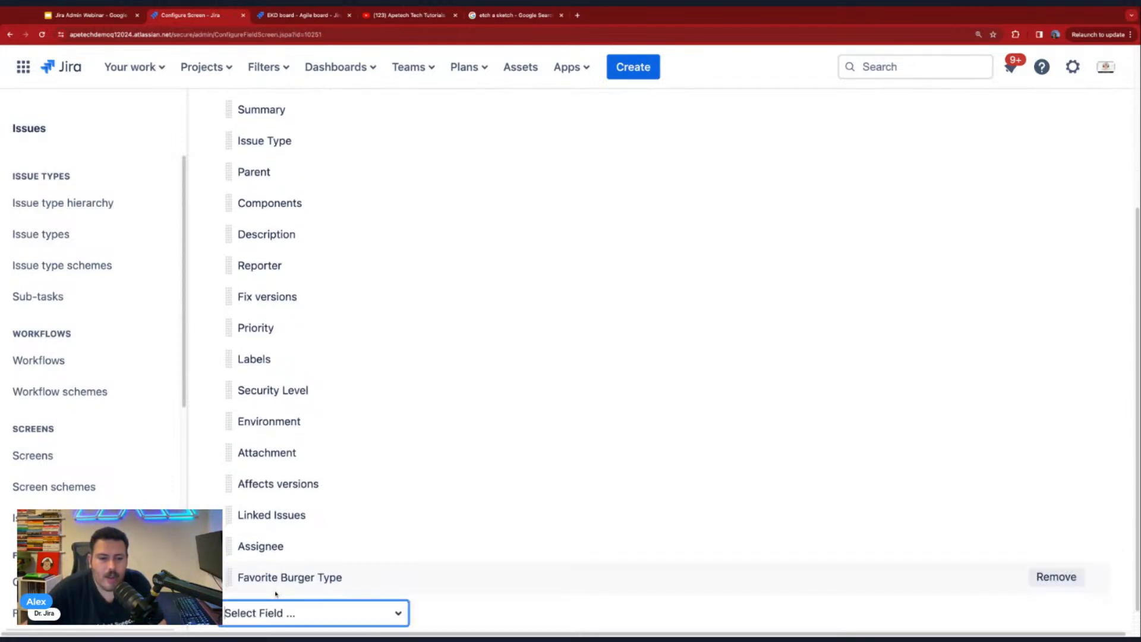
click(299, 587)
text(favo)
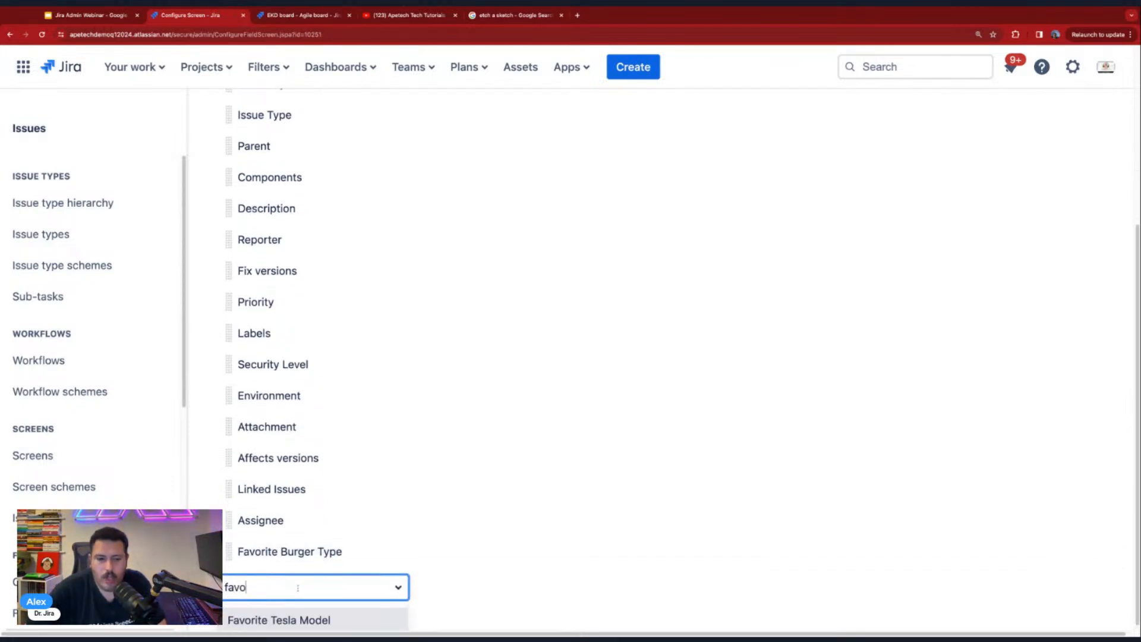
click(283, 619)
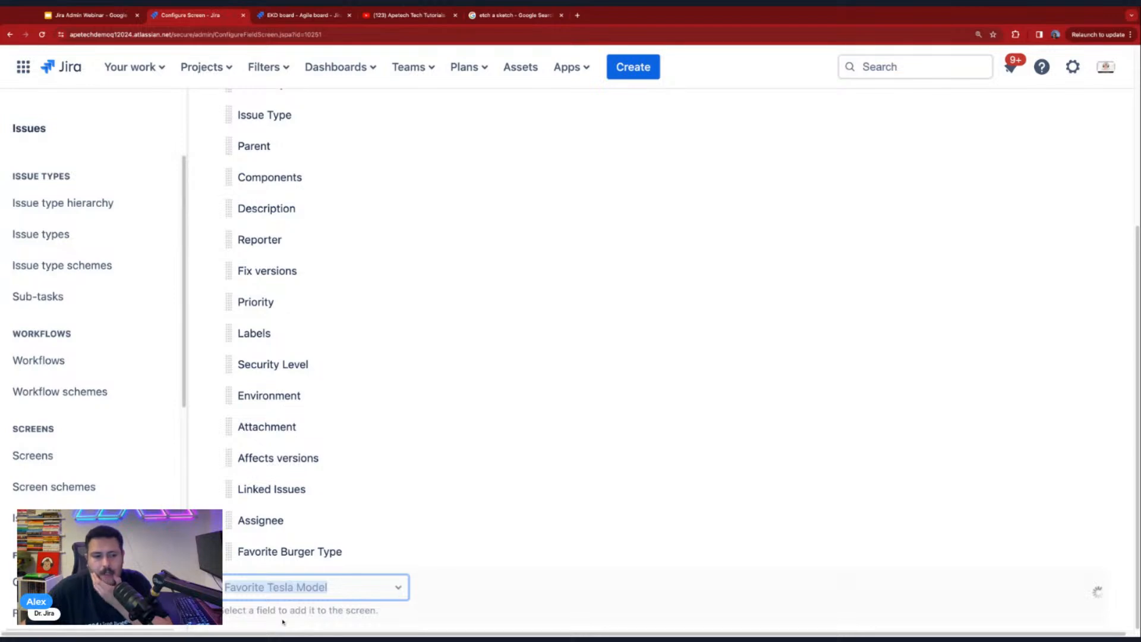
- Open the screen association page for the Access Level custom field and look through the screens it offers
click(43, 582)
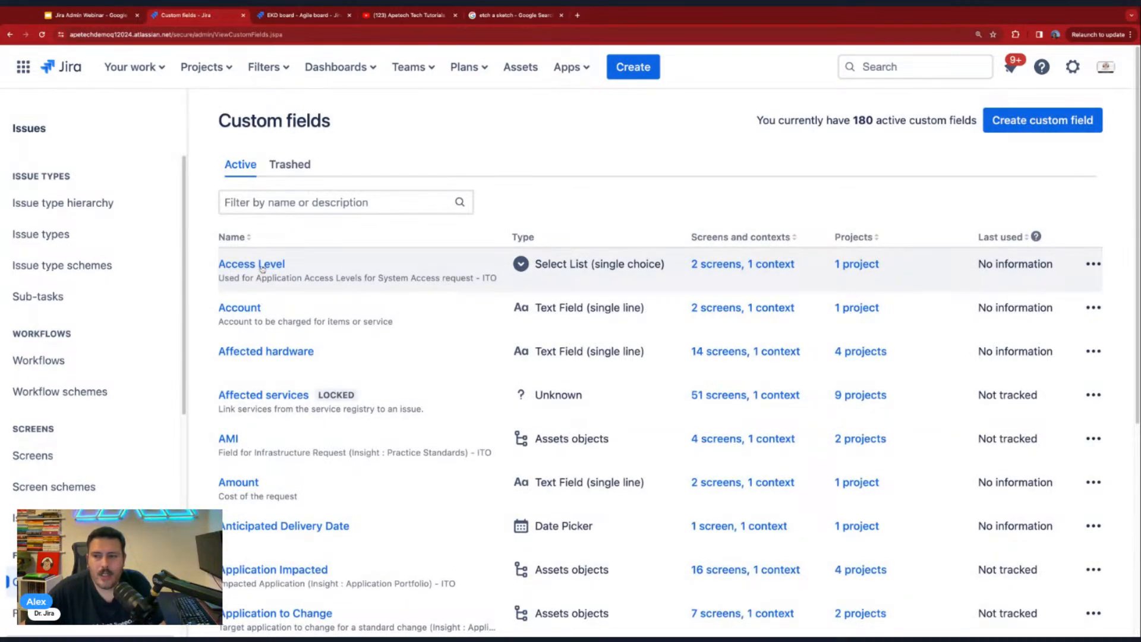
click(1093, 264)
click(1033, 343)
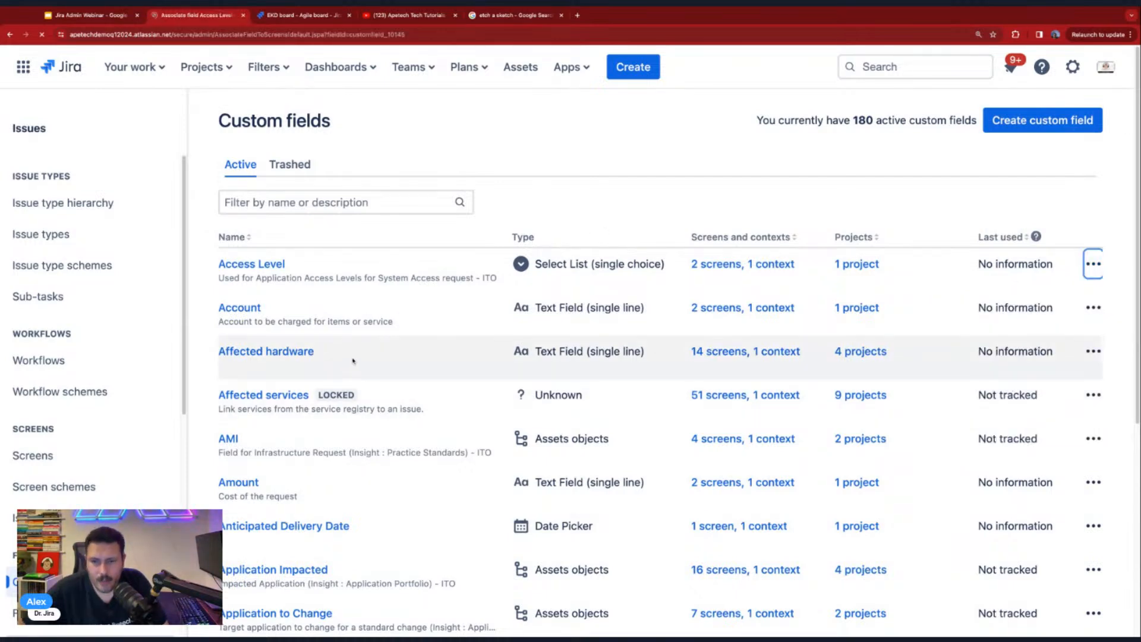
scroll(345, 366, down, 5)
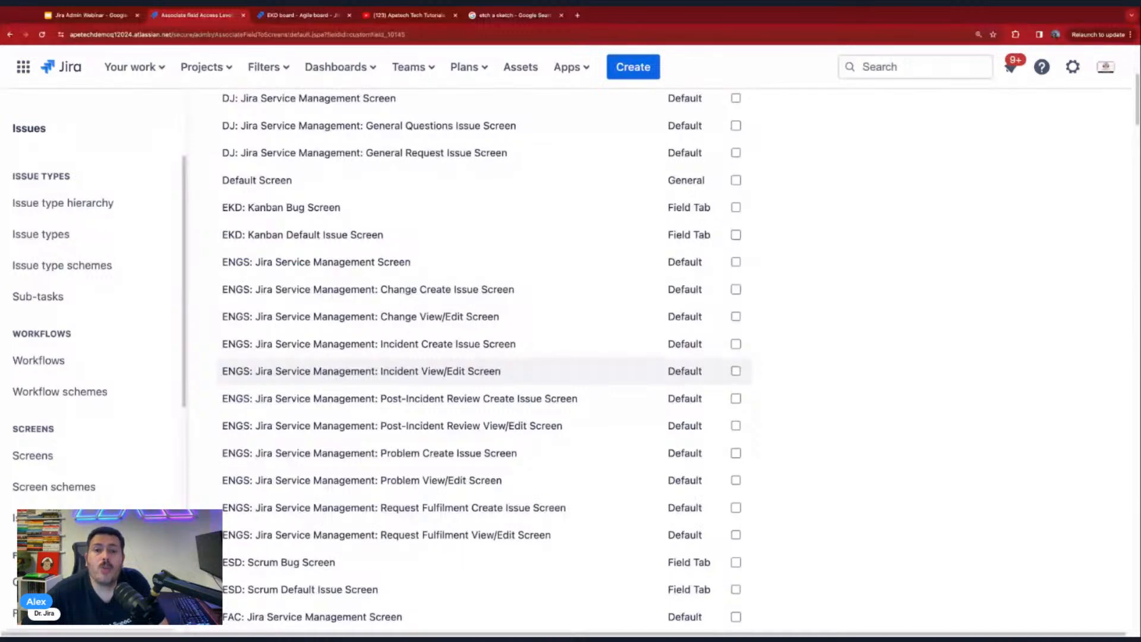
scroll(332, 373, up, 1)
scroll(266, 377, up, 4)
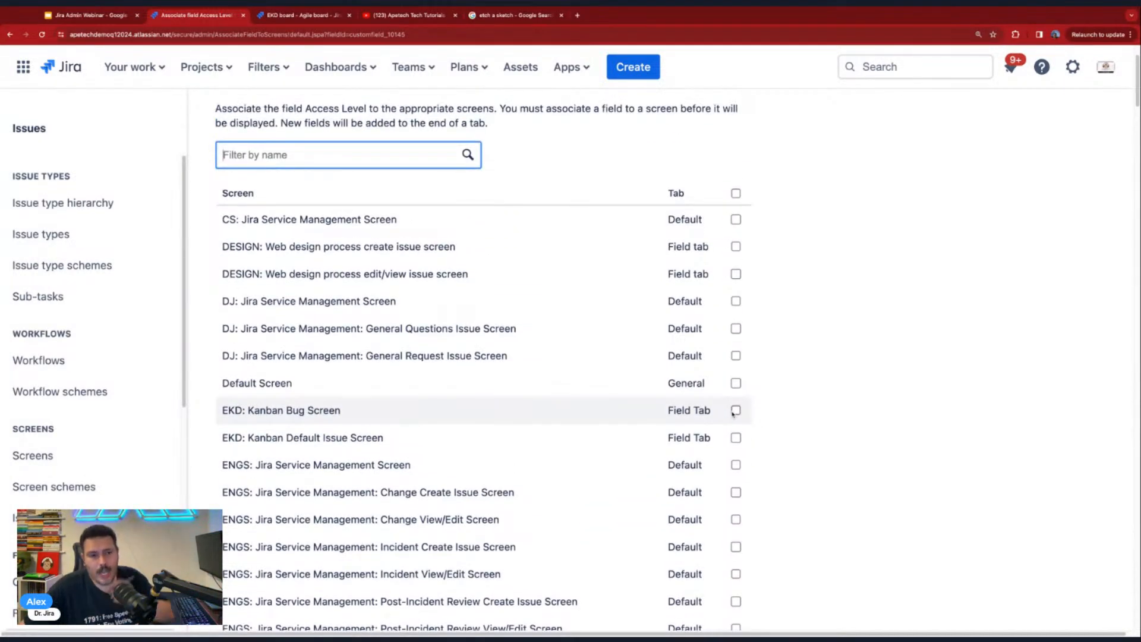
- Associate the Access Level field with the EKD: Kanban Bug Screen and EKD: Kanban Default Issue Screen and save the update
click(735, 411)
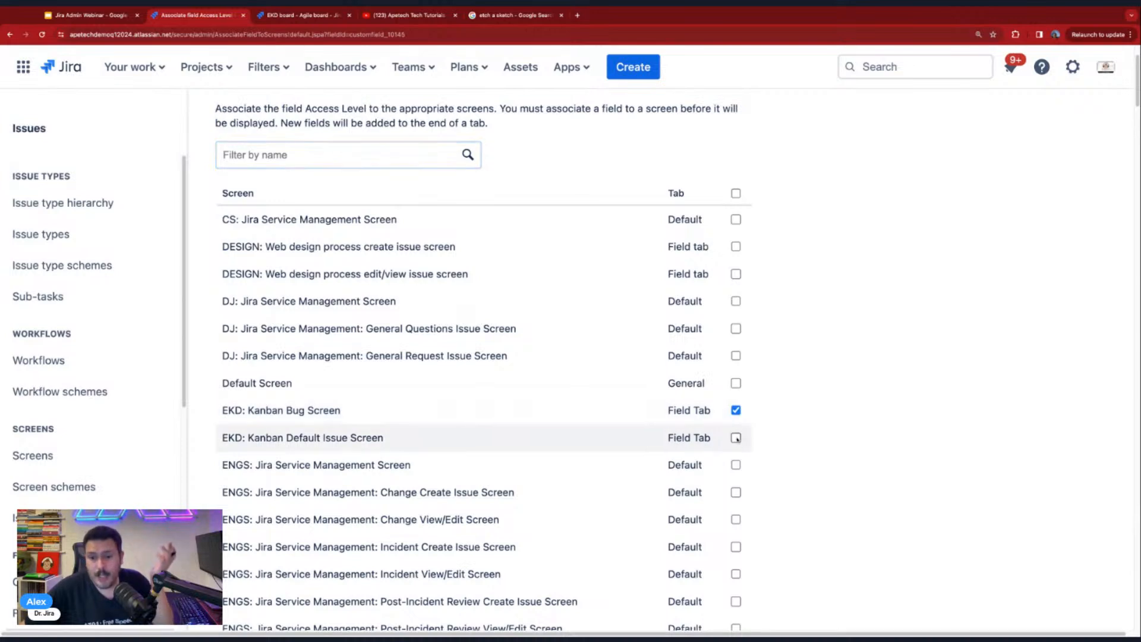
click(736, 438)
scroll(772, 416, down, 20)
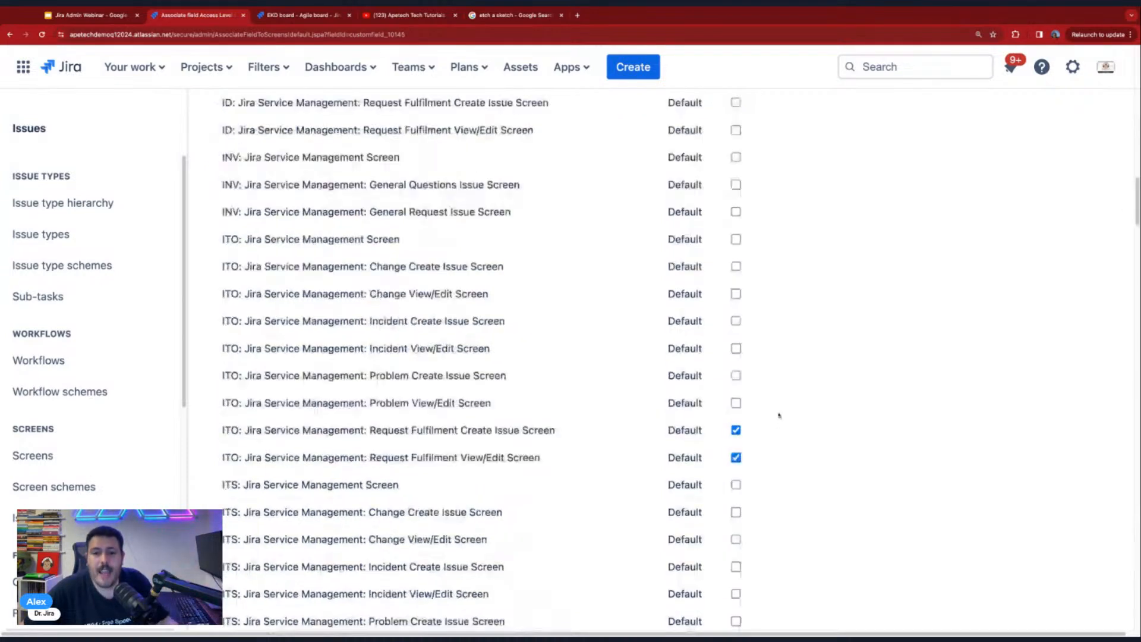
scroll(761, 422, down, 15)
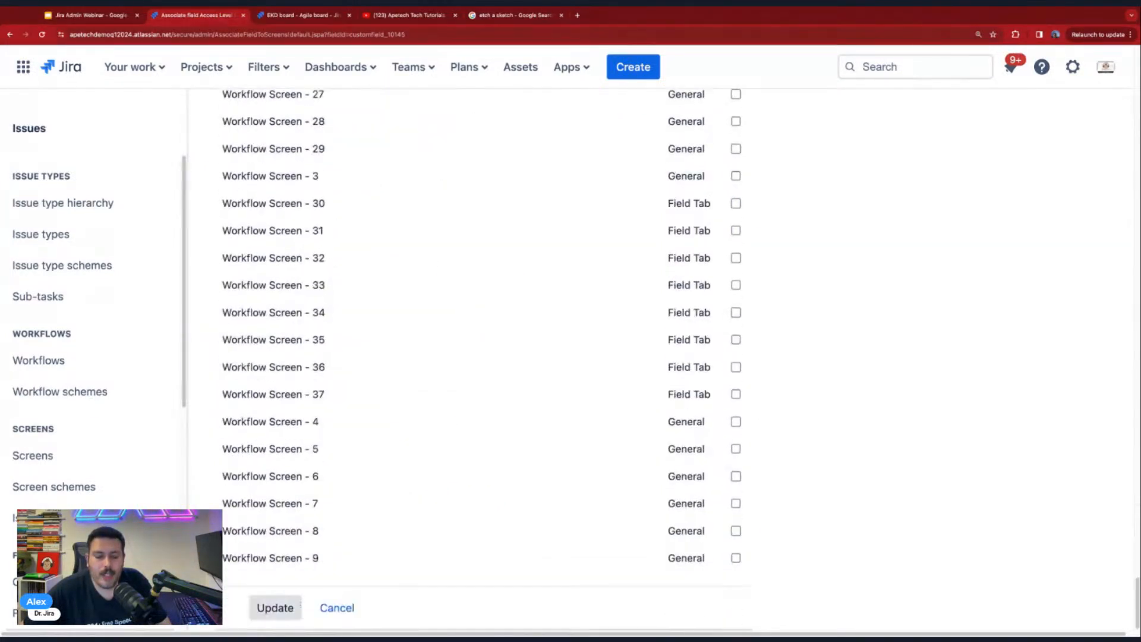
click(276, 608)
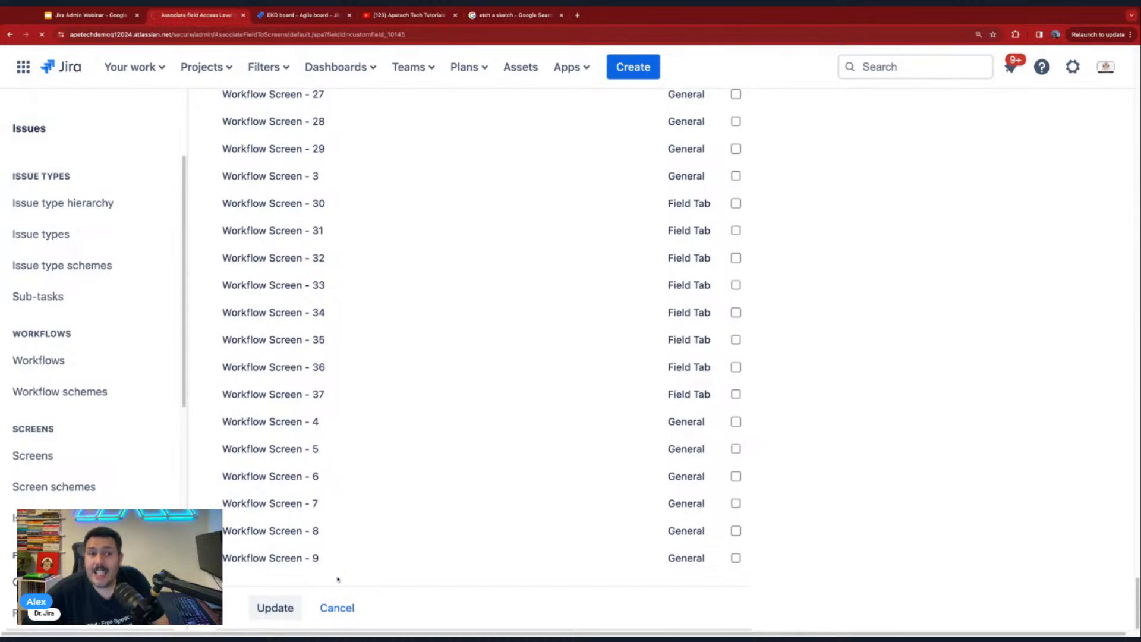
- Examine the Access Level field and its options in a new issue form, and close the form and the etch a sketch search page
click(634, 69)
scroll(559, 358, down, 10)
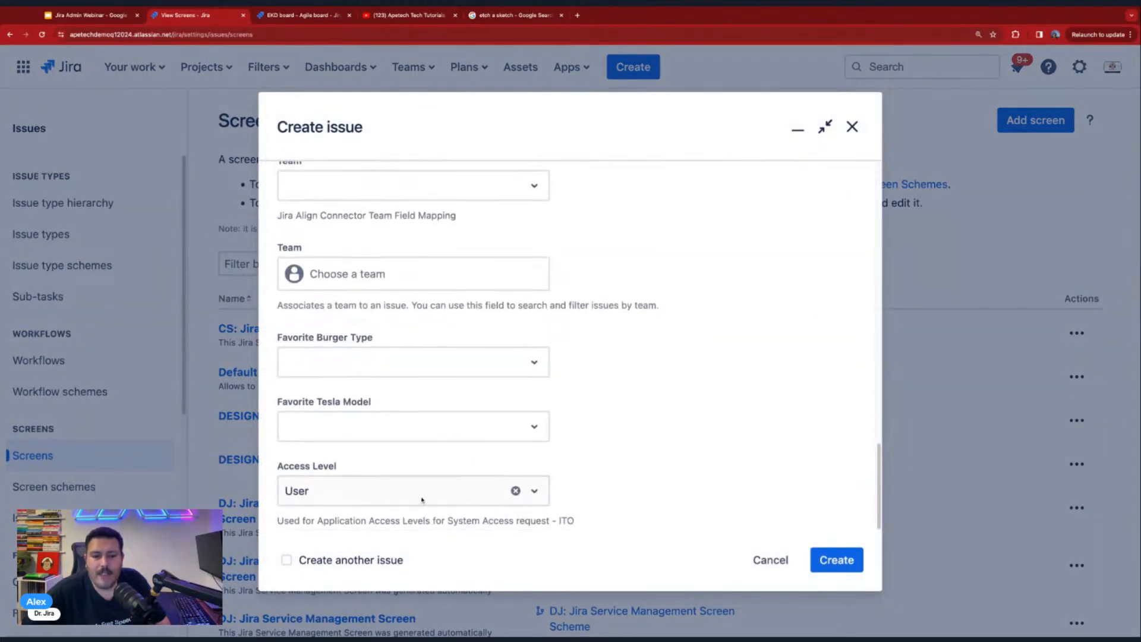
click(327, 491)
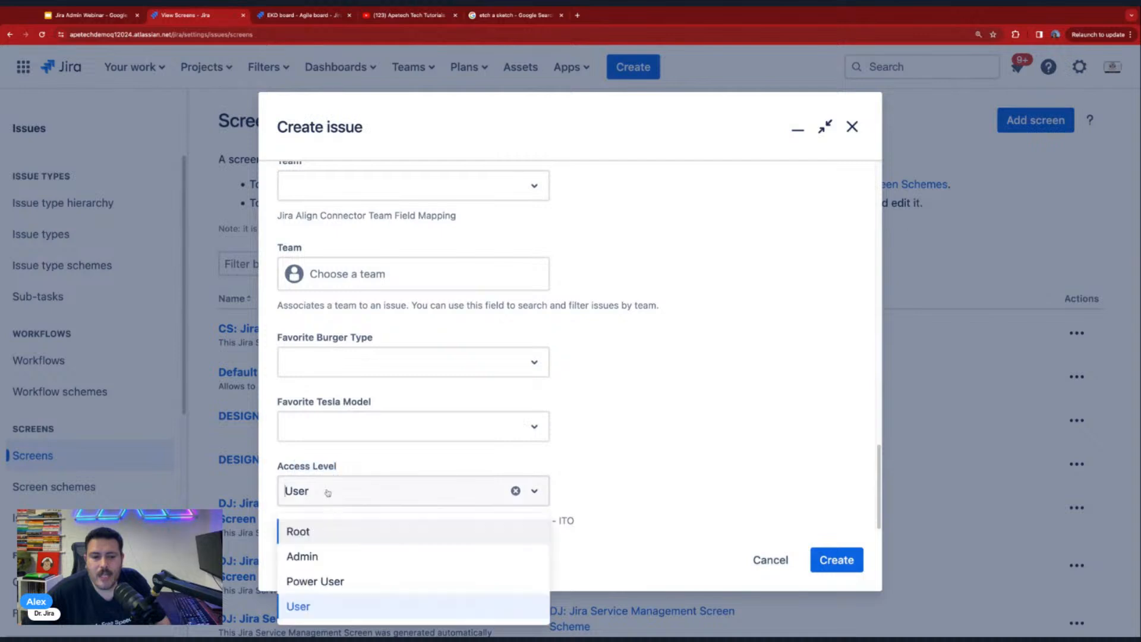
click(327, 492)
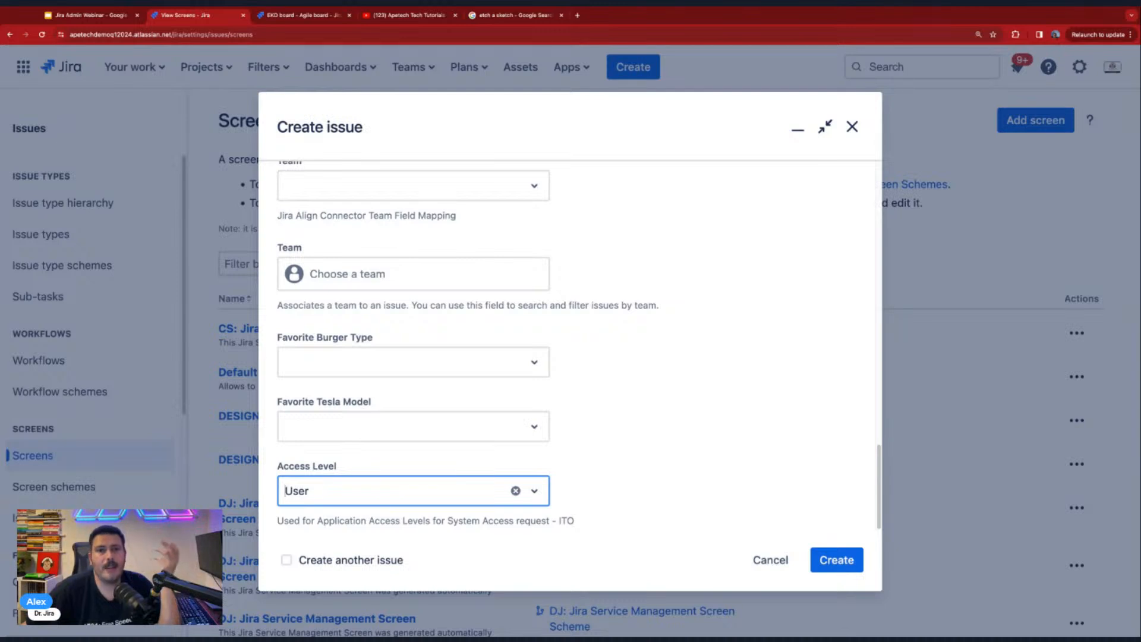
click(561, 14)
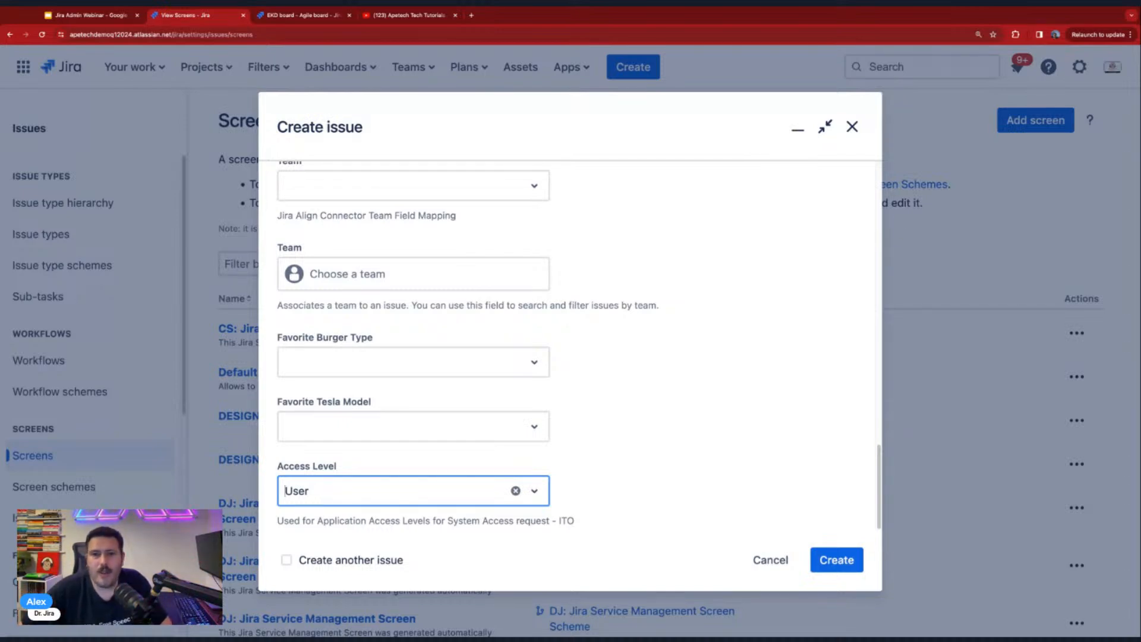
click(853, 126)
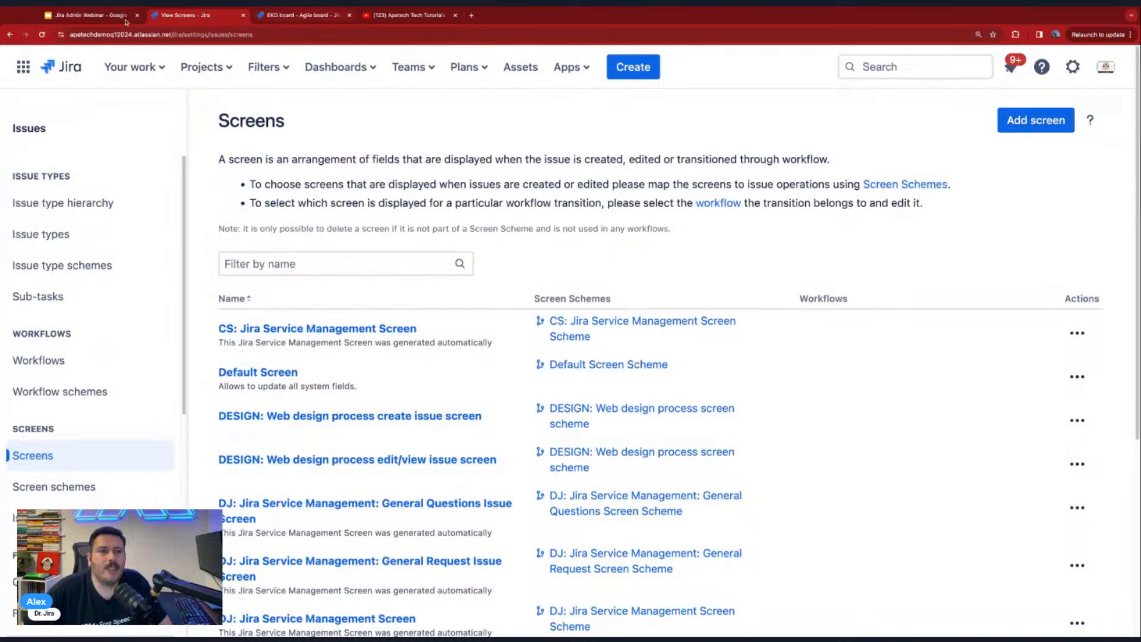
- Switch to the Jira Admin Webinar slides in Google Slides, review the Screens and Workflows slides, and show the "Take Skills to Next Level!" slide
click(86, 15)
click(51, 482)
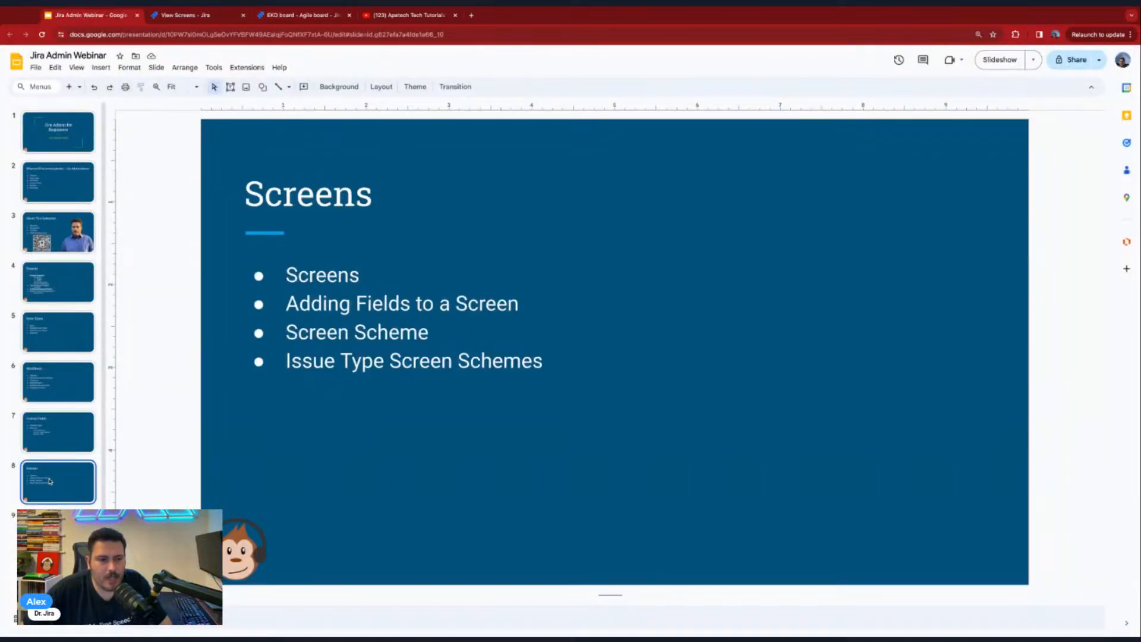
click(49, 447)
click(54, 393)
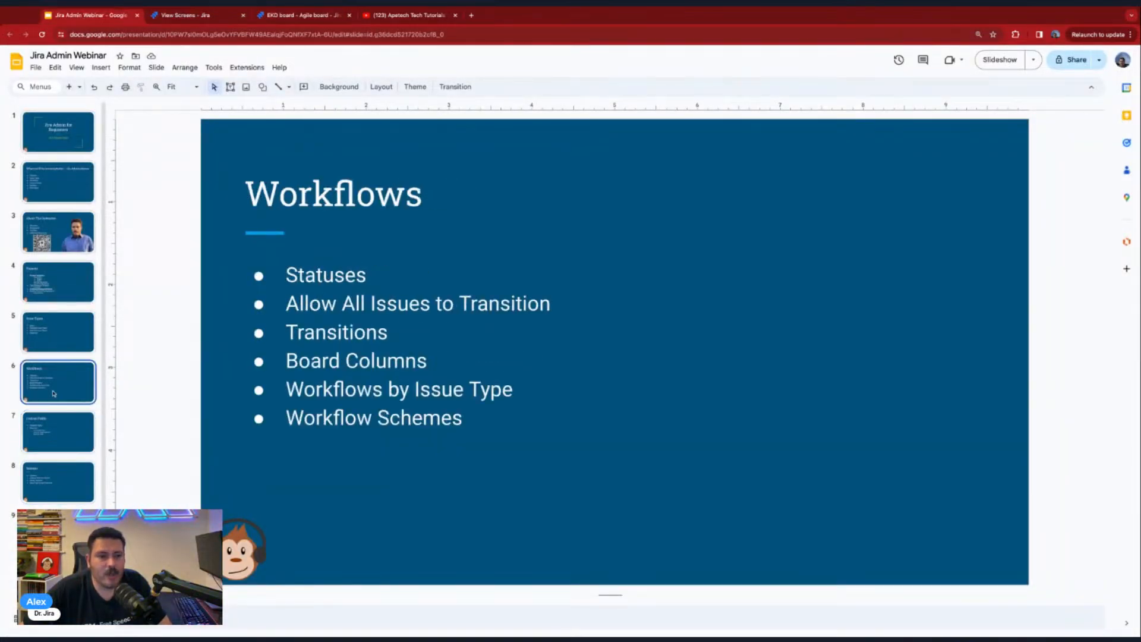
click(55, 531)
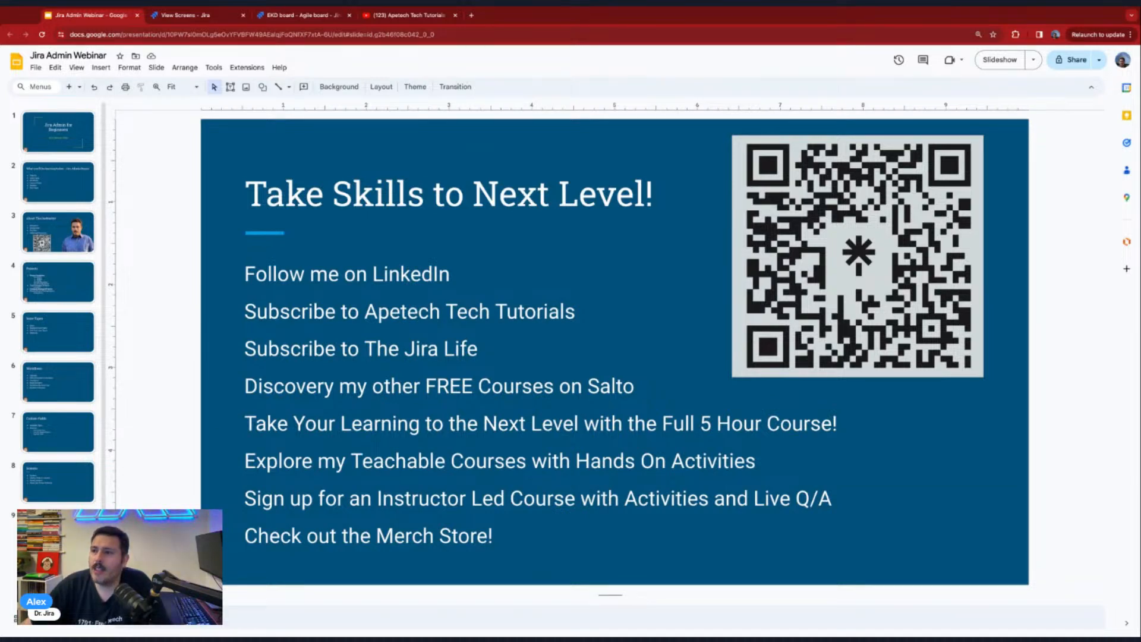
- Switch to YouTube, search for "the jira life" and return to the Jira Admin Webinar slides
click(416, 15)
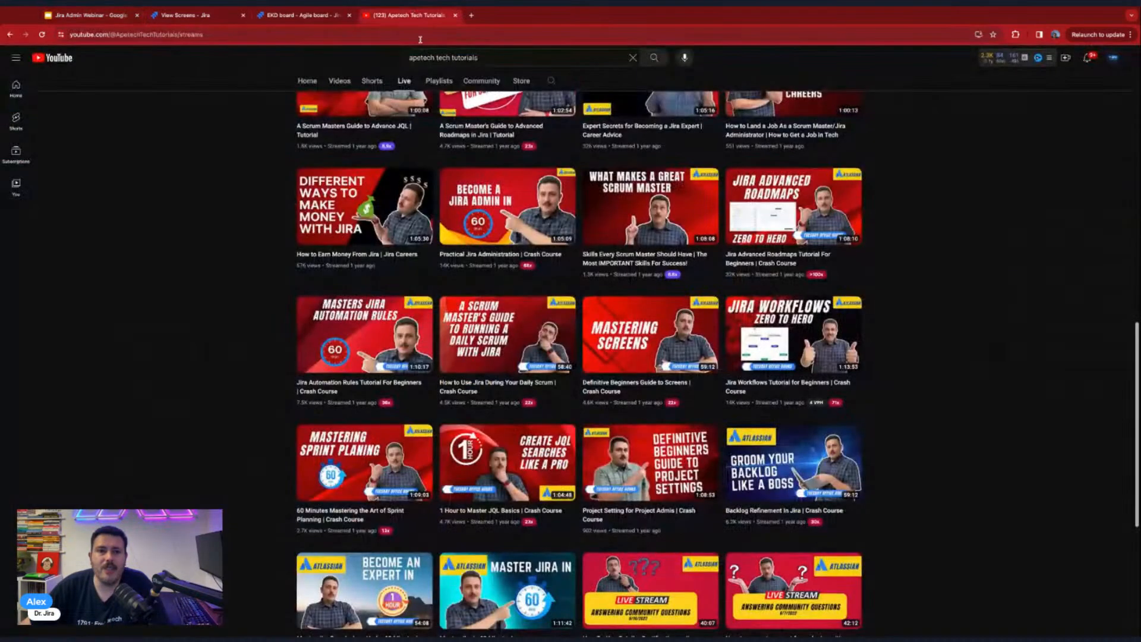
triple_click(425, 55)
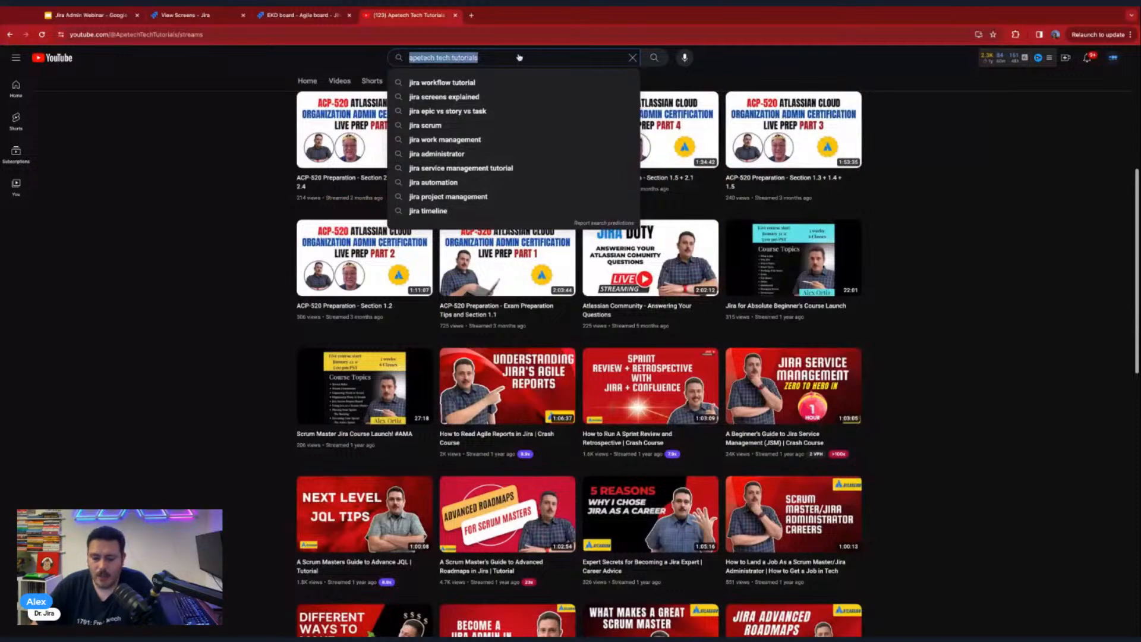
text(the jira life)
key(Return)
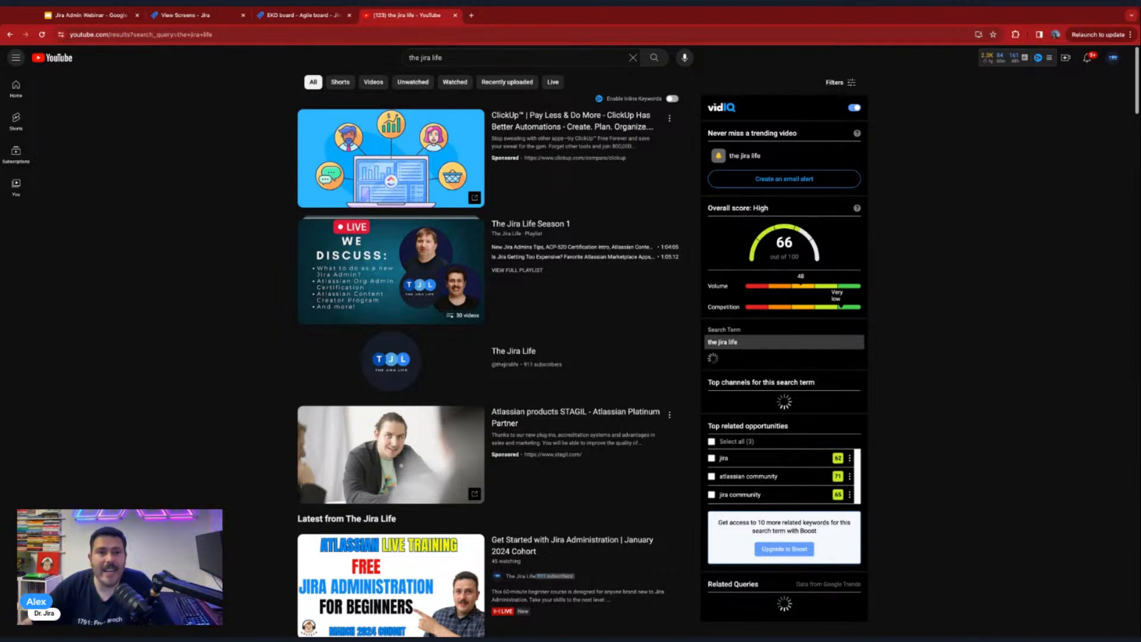
click(117, 16)
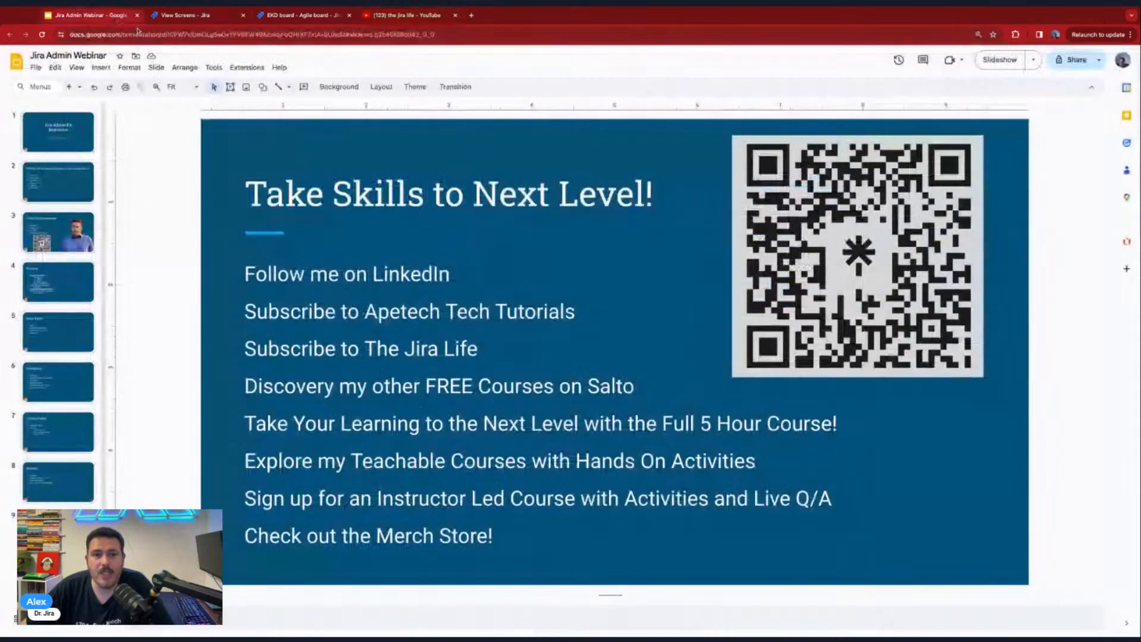